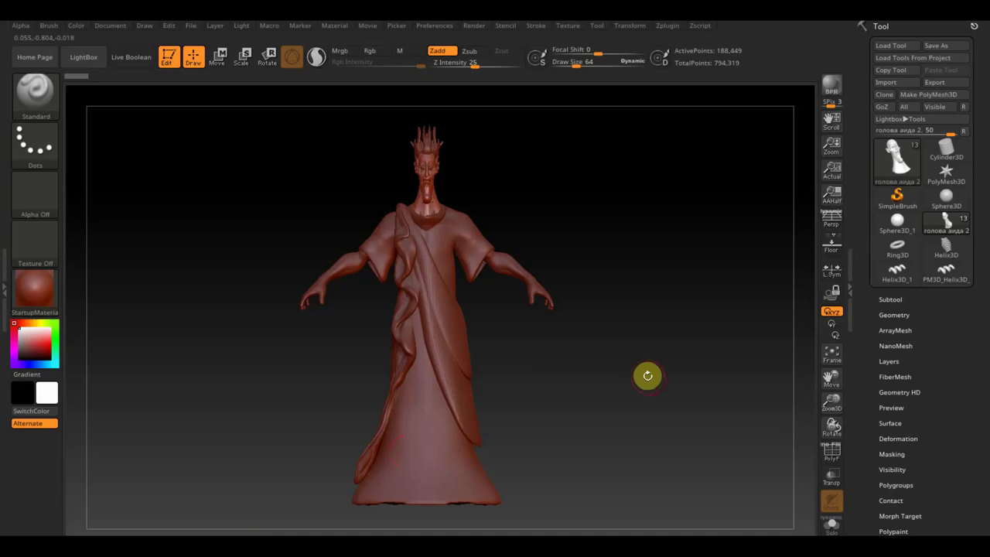
Step: Orbit the figure to a side view and back, and restore the default brush settings
{"action": "mouse_move", "coordinate": [629, 384]}
{"action": "left_mouse_down", "text": "alt"}
{"action": "mouse_move", "coordinate": [632, 409]}
{"action": "mouse_move", "coordinate": [497, 412]}
{"action": "mouse_move", "coordinate": [606, 410]}
{"action": "left_mouse_up", "text": "alt"}
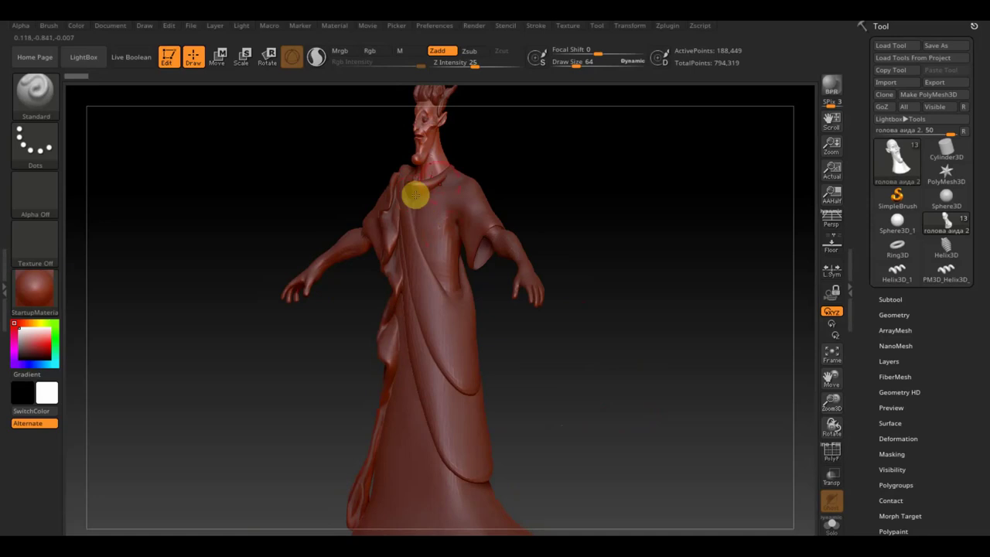
{"action": "mouse_move", "coordinate": [411, 194]}
{"action": "left_mouse_down"}
{"action": "mouse_move", "coordinate": [586, 232]}
{"action": "mouse_move", "coordinate": [546, 232]}
{"action": "mouse_move", "coordinate": [628, 263]}
{"action": "left_mouse_up"}
{"action": "key", "text": "b"}
{"action": "key", "text": "s"}
{"action": "key", "text": "t"}
Step: Orbit the robed figure through side, three-quarter and front views and shift it right
{"action": "mouse_move", "coordinate": [593, 405]}
{"action": "left_mouse_down"}
{"action": "mouse_move", "coordinate": [601, 410]}
{"action": "mouse_move", "coordinate": [608, 400]}
{"action": "mouse_move", "coordinate": [614, 436]}
{"action": "mouse_move", "coordinate": [632, 434]}
{"action": "mouse_move", "coordinate": [636, 413]}
{"action": "mouse_move", "coordinate": [676, 416]}
{"action": "left_mouse_up"}
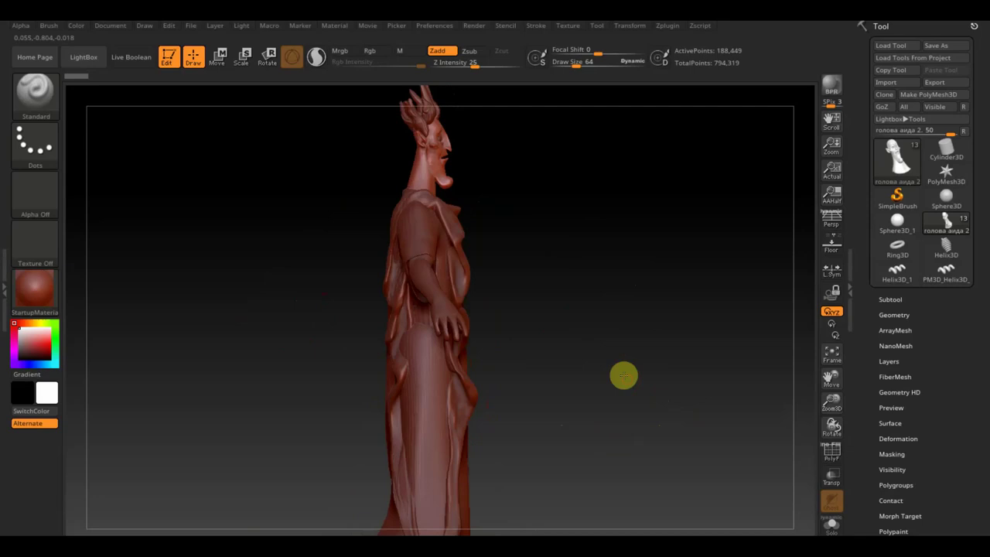
{"action": "left_click_drag", "start_coordinate": [624, 375], "coordinate": [630, 402]}
{"action": "mouse_move", "coordinate": [597, 289]}
{"action": "left_mouse_down"}
{"action": "mouse_move", "coordinate": [610, 423]}
{"action": "mouse_move", "coordinate": [599, 421]}
{"action": "left_mouse_up"}
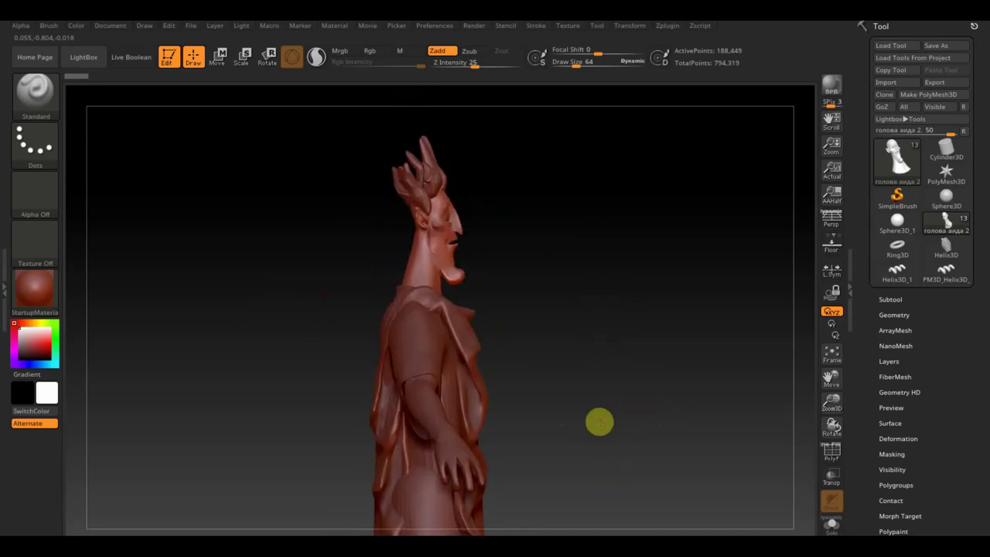
{"action": "left_click_drag", "start_coordinate": [542, 218], "coordinate": [472, 219]}
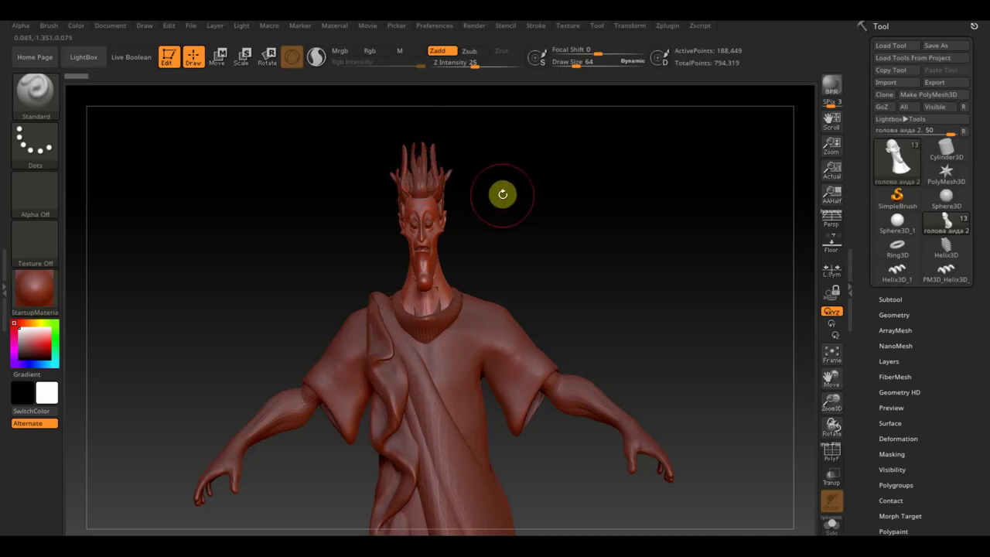
{"action": "left_click_drag", "start_coordinate": [519, 190], "coordinate": [559, 181]}
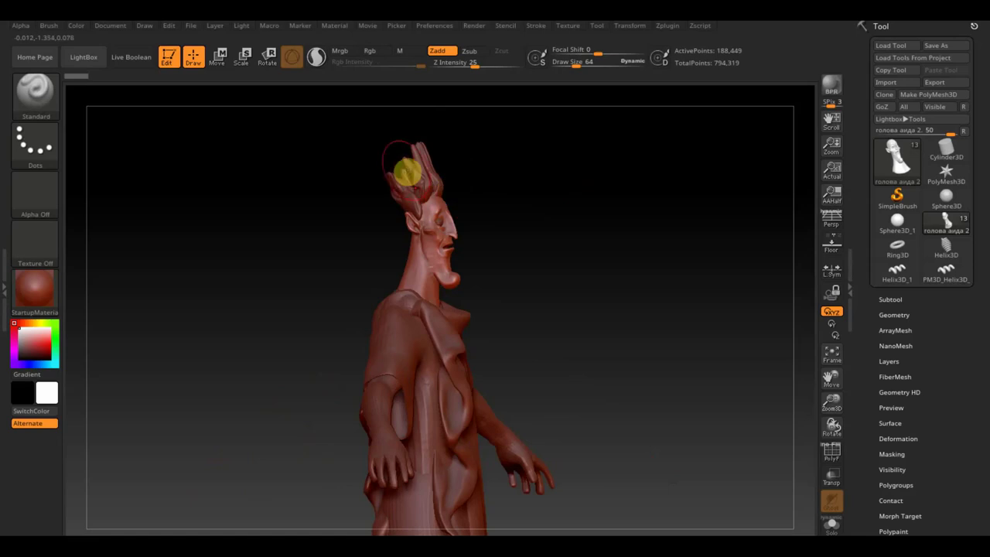
{"action": "left_click_drag", "start_coordinate": [534, 212], "coordinate": [484, 216]}
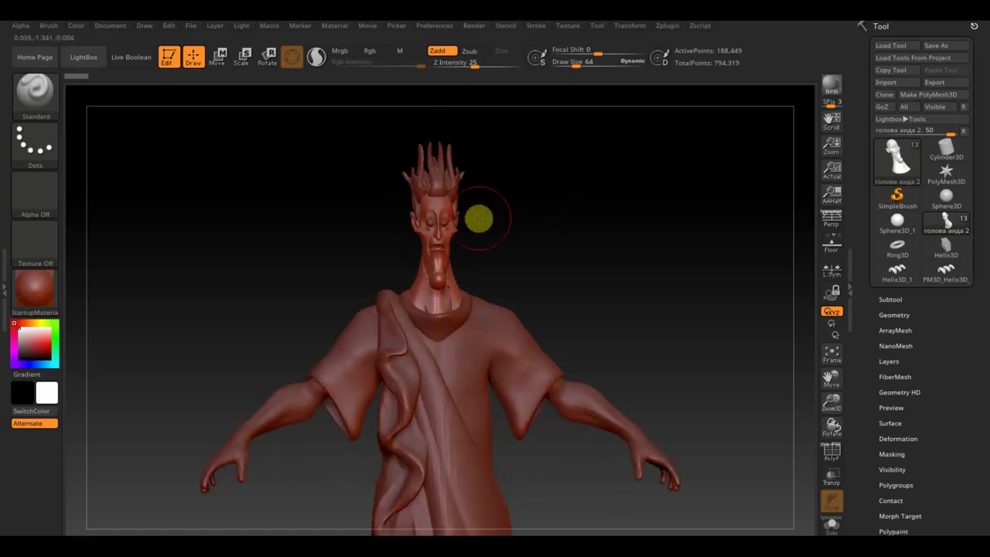
{"action": "mouse_move", "coordinate": [561, 215]}
{"action": "left_mouse_down"}
{"action": "mouse_move", "coordinate": [575, 265]}
{"action": "mouse_move", "coordinate": [591, 177]}
{"action": "mouse_move", "coordinate": [588, 206]}
{"action": "left_mouse_up"}
{"action": "mouse_move", "coordinate": [376, 328]}
{"action": "left_mouse_down"}
{"action": "mouse_move", "coordinate": [332, 379]}
{"action": "mouse_move", "coordinate": [380, 380]}
{"action": "mouse_move", "coordinate": [596, 297]}
{"action": "mouse_move", "coordinate": [626, 400]}
{"action": "mouse_move", "coordinate": [568, 355]}
{"action": "mouse_move", "coordinate": [625, 356]}
{"action": "left_mouse_up"}
{"action": "mouse_move", "coordinate": [254, 335]}
{"action": "left_mouse_down", "text": "alt"}
{"action": "mouse_move", "coordinate": [409, 323]}
{"action": "mouse_move", "coordinate": [389, 338]}
{"action": "mouse_move", "coordinate": [411, 369]}
{"action": "mouse_move", "coordinate": [429, 364]}
{"action": "mouse_move", "coordinate": [408, 345]}
{"action": "mouse_move", "coordinate": [410, 332]}
{"action": "mouse_move", "coordinate": [503, 364]}
{"action": "mouse_move", "coordinate": [450, 360]}
{"action": "mouse_move", "coordinate": [530, 367]}
{"action": "mouse_move", "coordinate": [526, 398]}
{"action": "mouse_move", "coordinate": [488, 349]}
{"action": "mouse_move", "coordinate": [431, 360]}
{"action": "left_mouse_up", "text": "alt"}
{"action": "scroll", "coordinate": [687, 394], "scroll_direction": "down", "scroll_amount": 2}
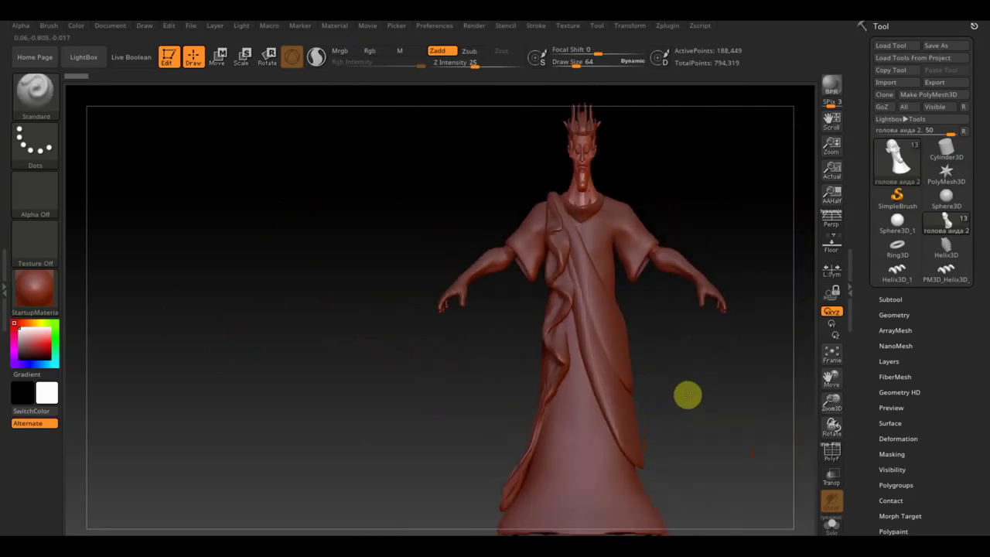
{"action": "scroll", "coordinate": [690, 382], "scroll_direction": "down", "scroll_amount": 3}
{"action": "scroll", "coordinate": [689, 382], "scroll_direction": "down", "scroll_amount": 2}
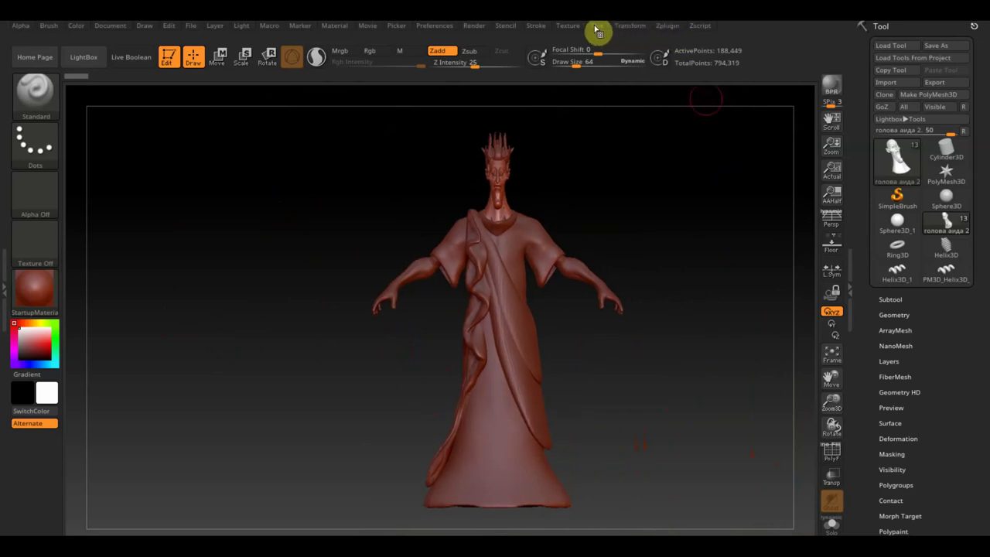
{"action": "left_click", "coordinate": [570, 26]}
{"action": "left_click", "coordinate": [589, 97]}
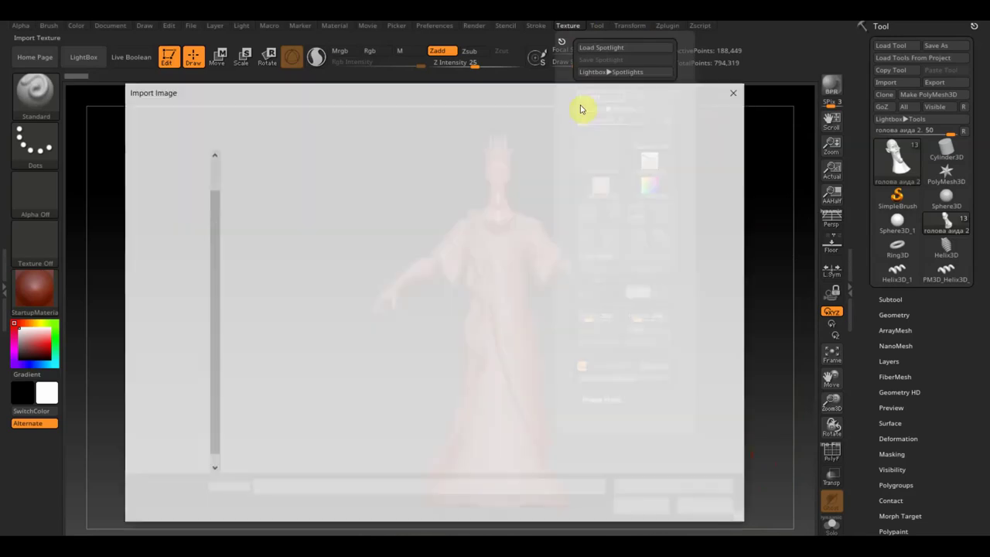
{"action": "left_click", "coordinate": [178, 465]}
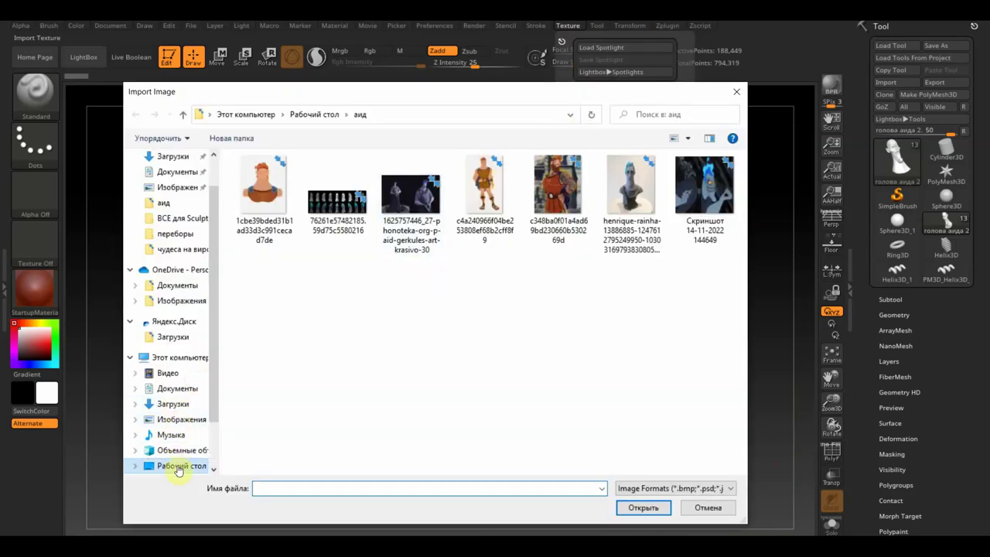
{"action": "left_click", "coordinate": [497, 411]}
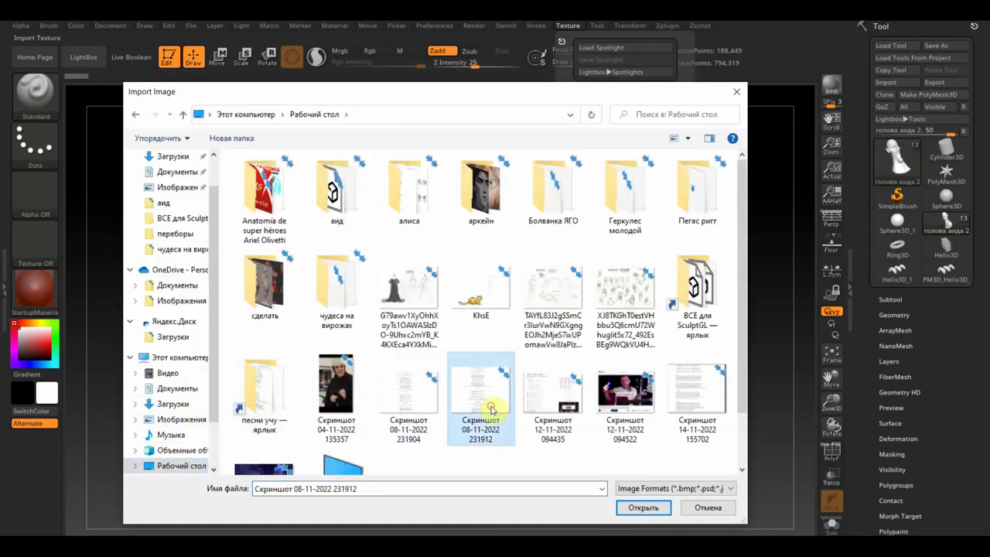
{"action": "scroll", "coordinate": [497, 411], "scroll_direction": "down", "scroll_amount": 1}
{"action": "left_click", "coordinate": [259, 428]}
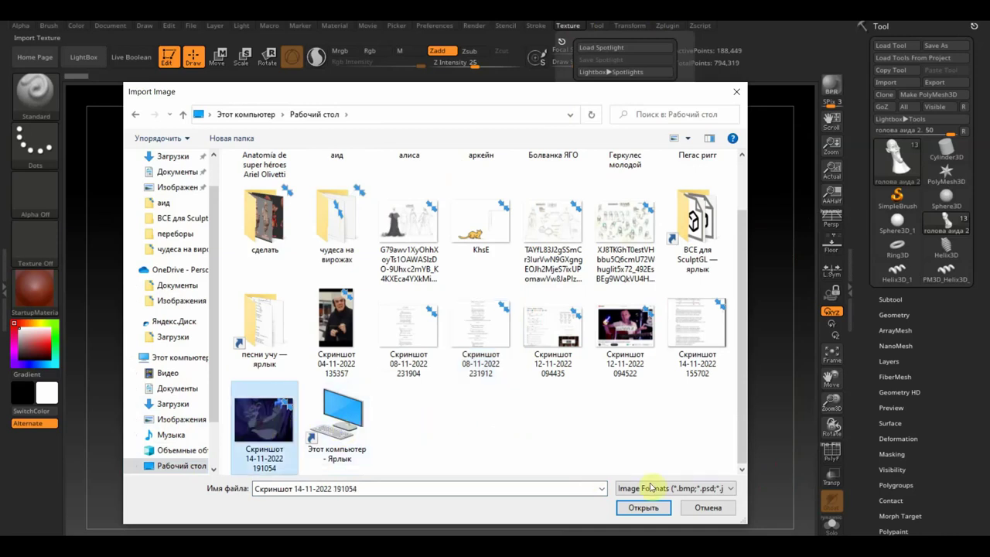
{"action": "left_click", "coordinate": [651, 507]}
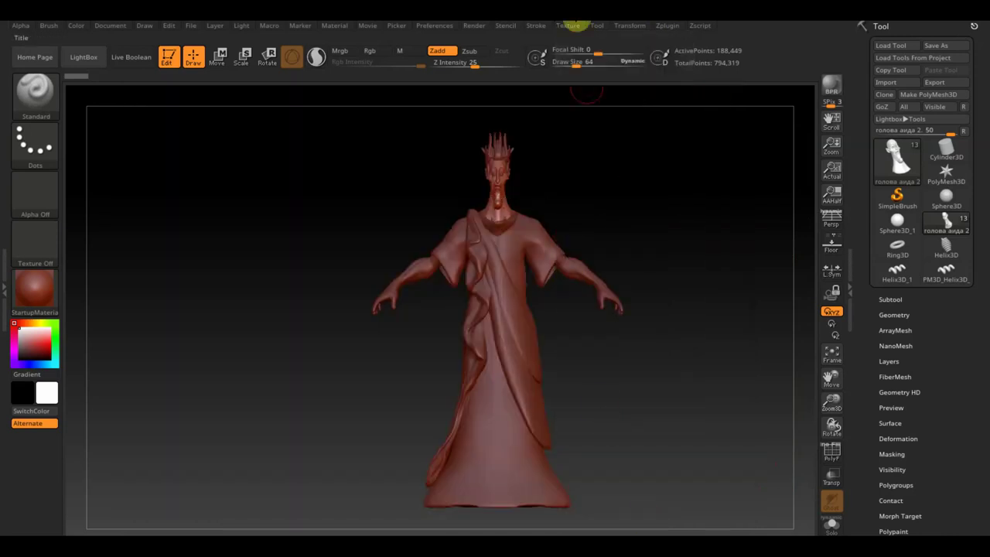
Step: Make the screenshot the current texture and add it to Spotlight over the canvas
{"action": "left_click", "coordinate": [570, 25]}
{"action": "left_click", "coordinate": [598, 209]}
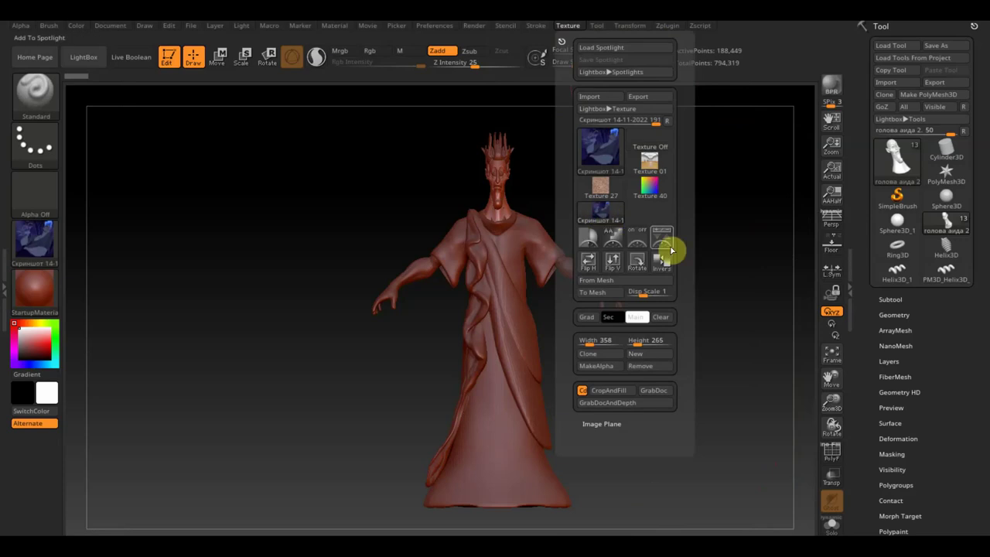
{"action": "left_click", "coordinate": [663, 244]}
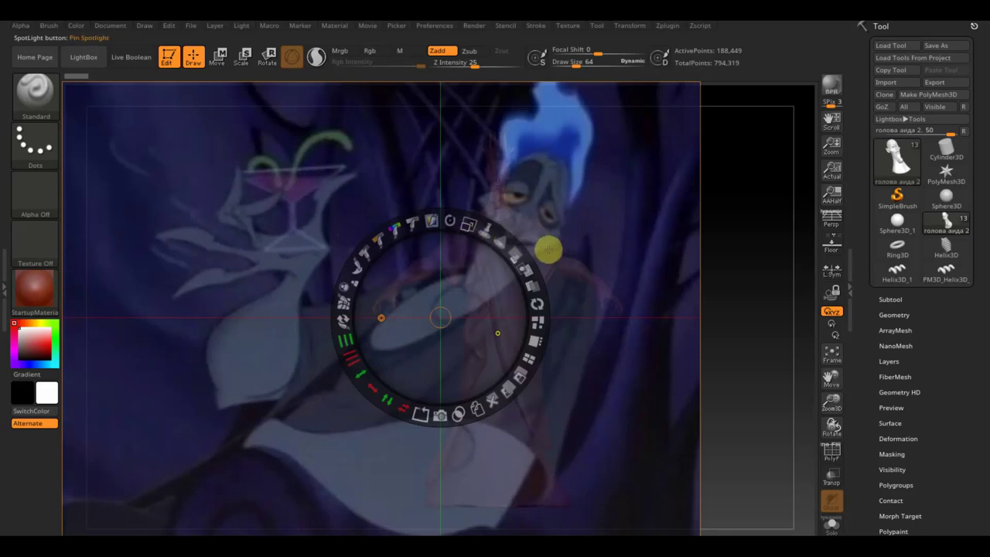
Step: Compare the sculpt against the reference overlay, then hide the Spotlight image
{"action": "key", "text": "shift"}
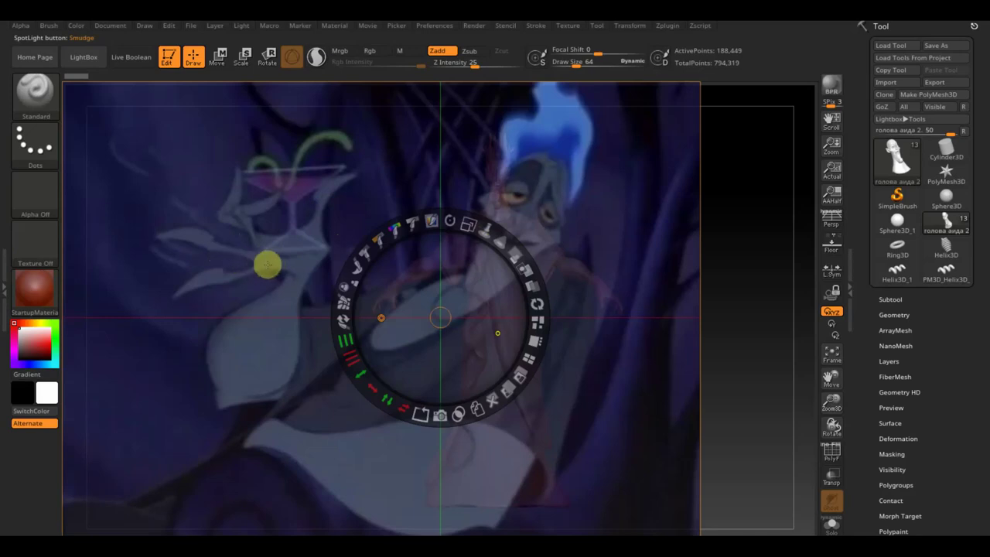
{"action": "key", "text": "shift+z"}
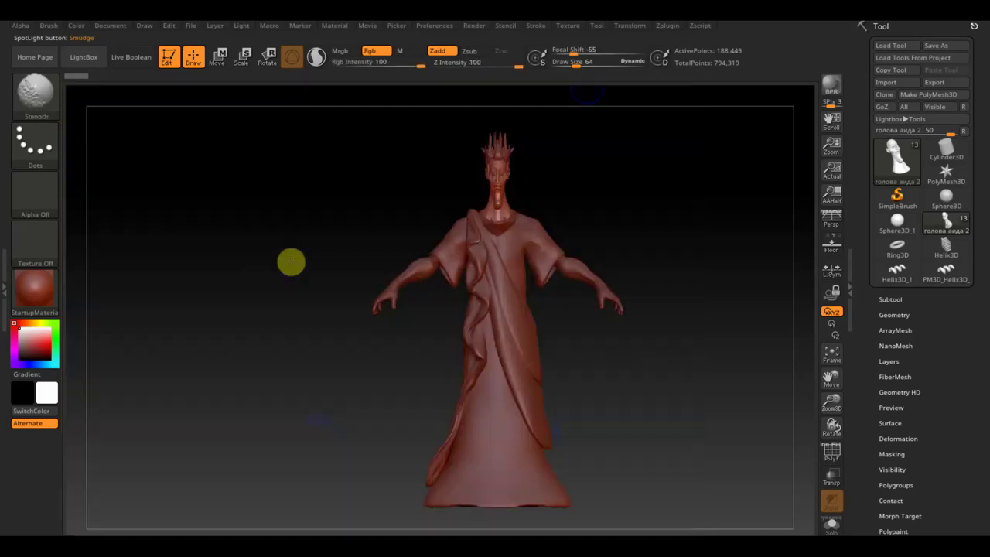
Step: Append a Cube3D subtool (PM3D_Cube3D1_1), make it active, and expand its Geometry settings
{"action": "left_click_drag", "start_coordinate": [689, 319], "coordinate": [622, 323], "text": "alt"}
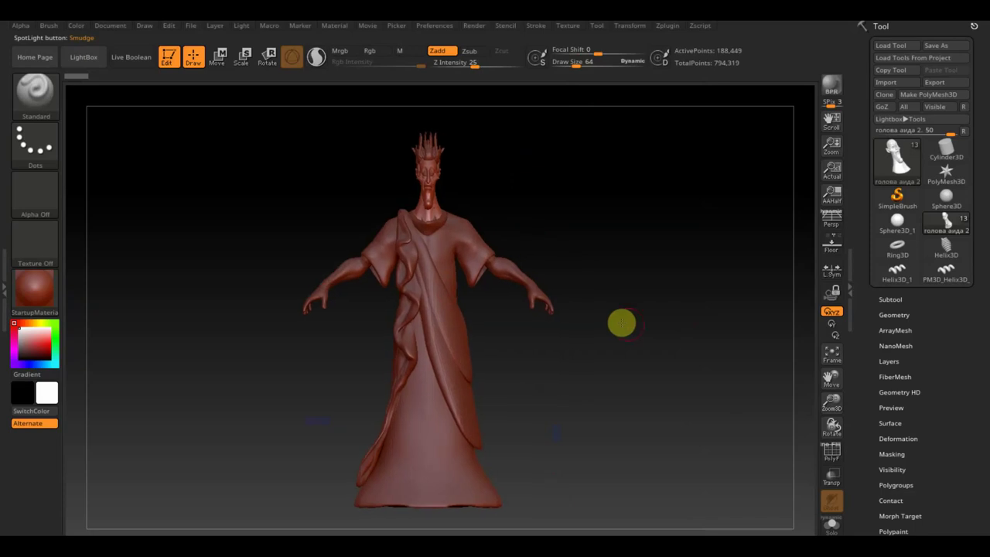
{"action": "left_click", "coordinate": [891, 298]}
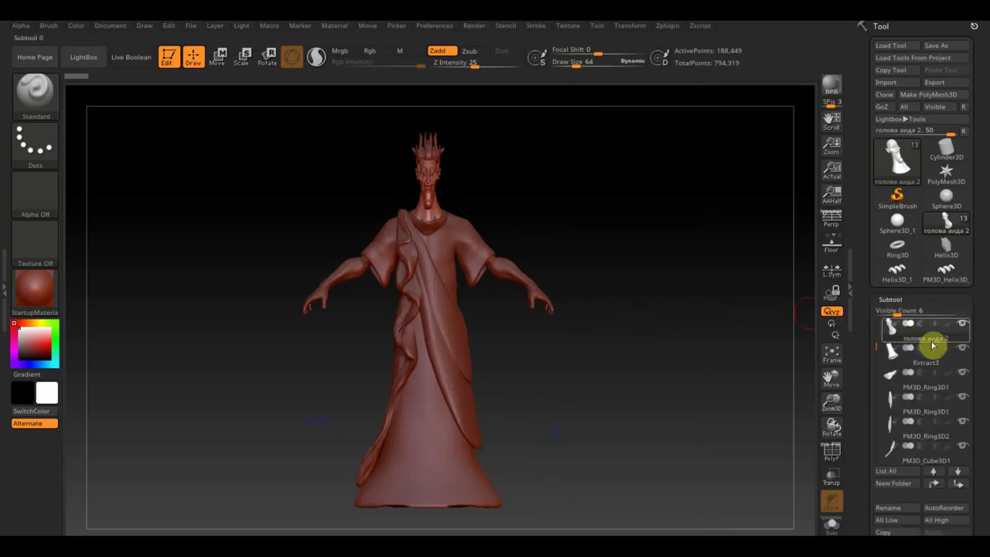
{"action": "left_click_drag", "start_coordinate": [975, 516], "coordinate": [975, 431]}
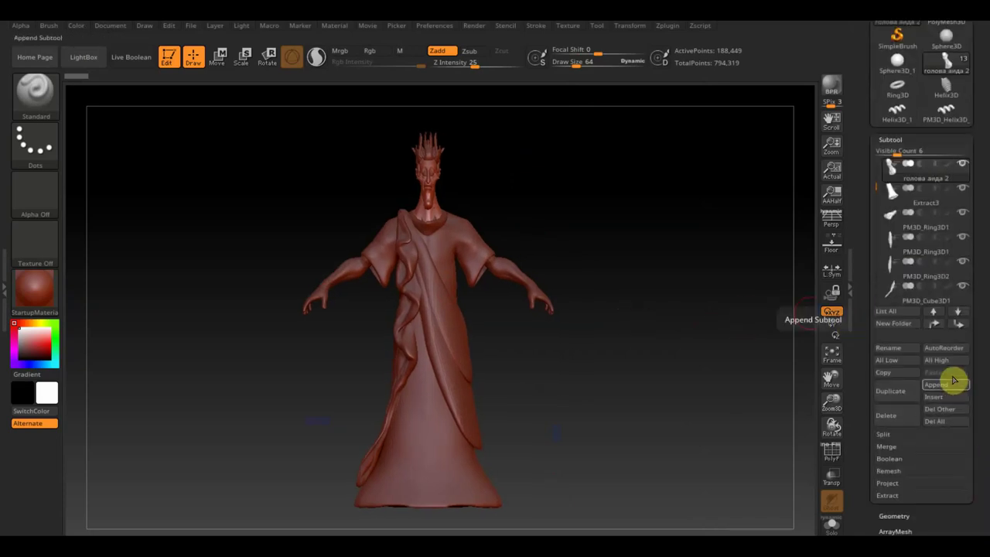
{"action": "left_click", "coordinate": [955, 380]}
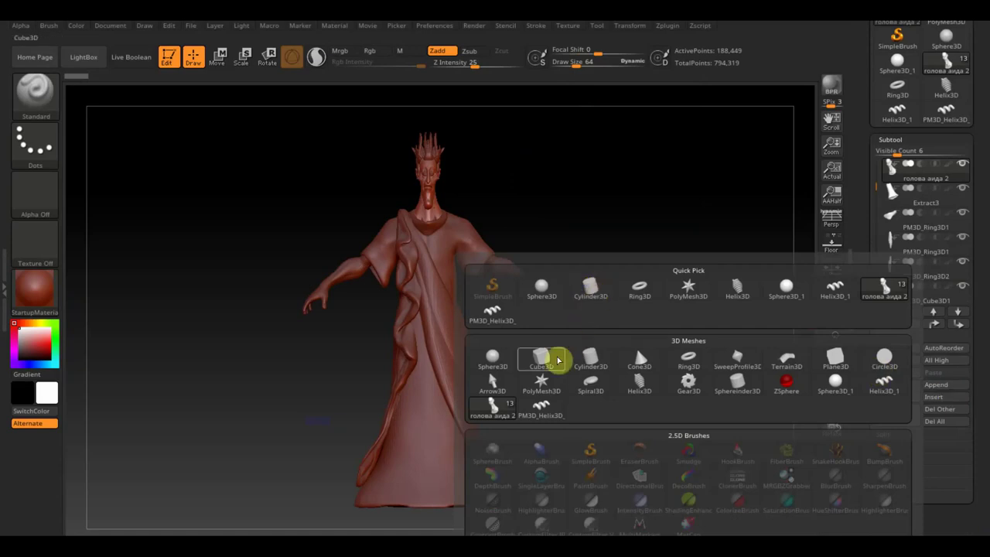
{"action": "left_click", "coordinate": [557, 360]}
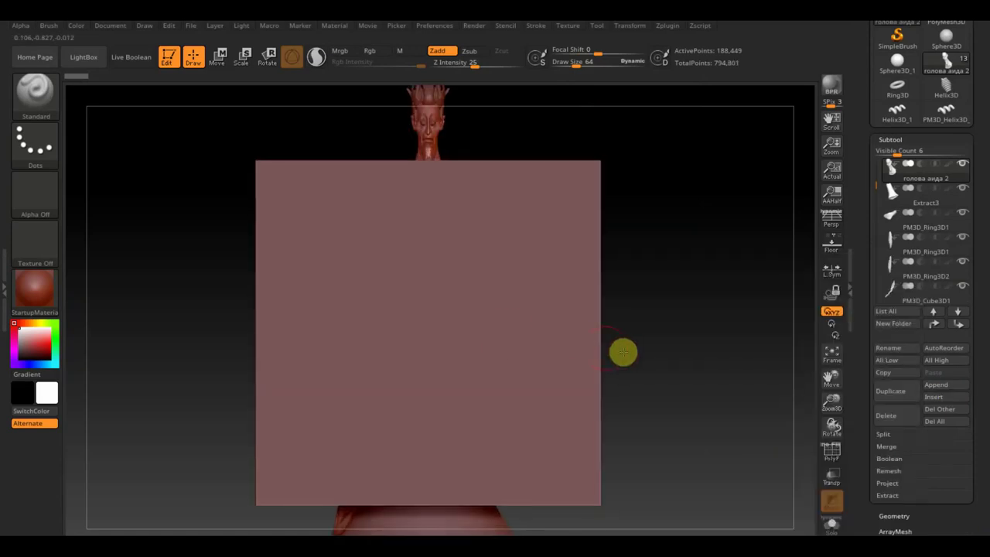
{"action": "left_click", "coordinate": [510, 336], "text": "alt"}
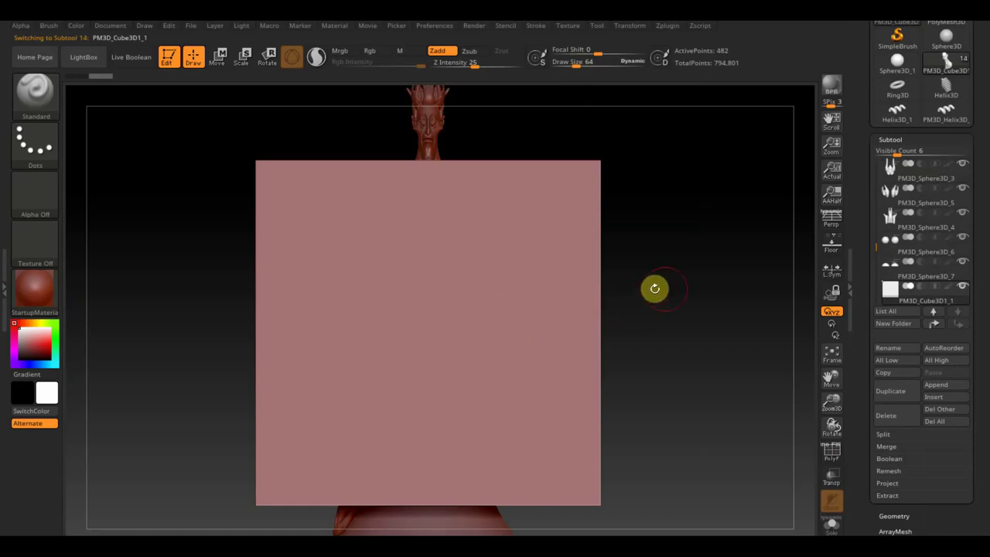
{"action": "left_click_drag", "start_coordinate": [677, 292], "coordinate": [691, 259]}
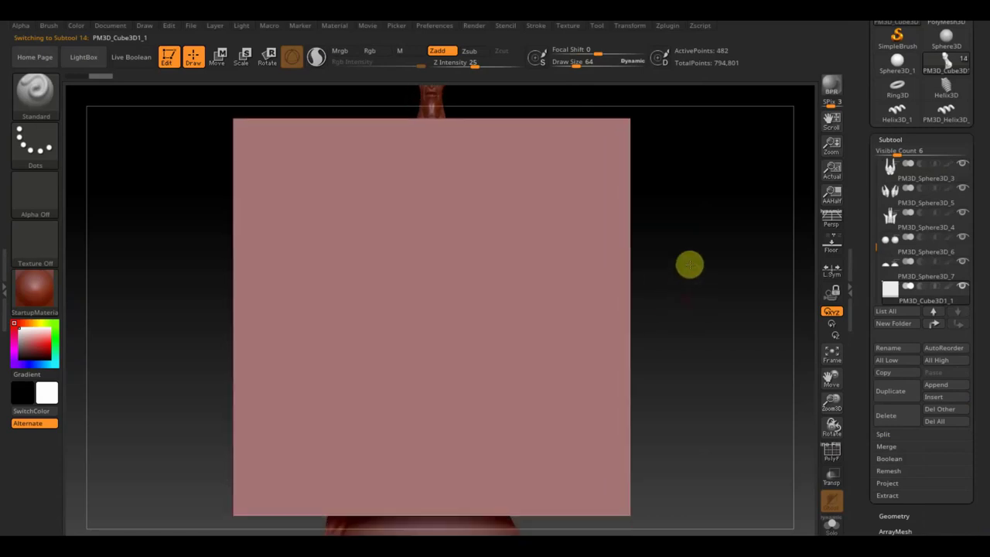
{"action": "left_click", "coordinate": [890, 512]}
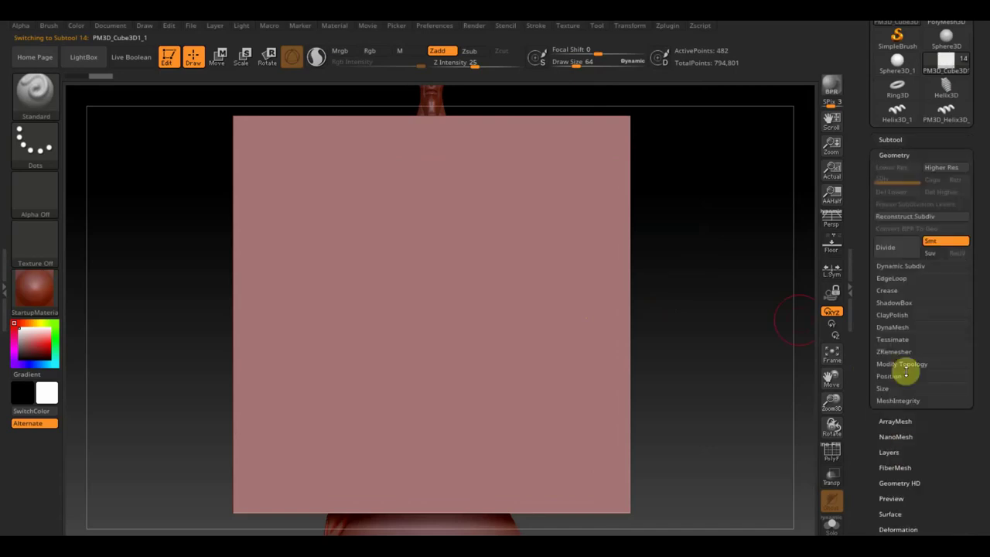
Step: Undo the trial DynaMesh remeshes and remesh the square at resolution 376
{"action": "left_click", "coordinate": [893, 325]}
{"action": "left_click", "coordinate": [893, 345]}
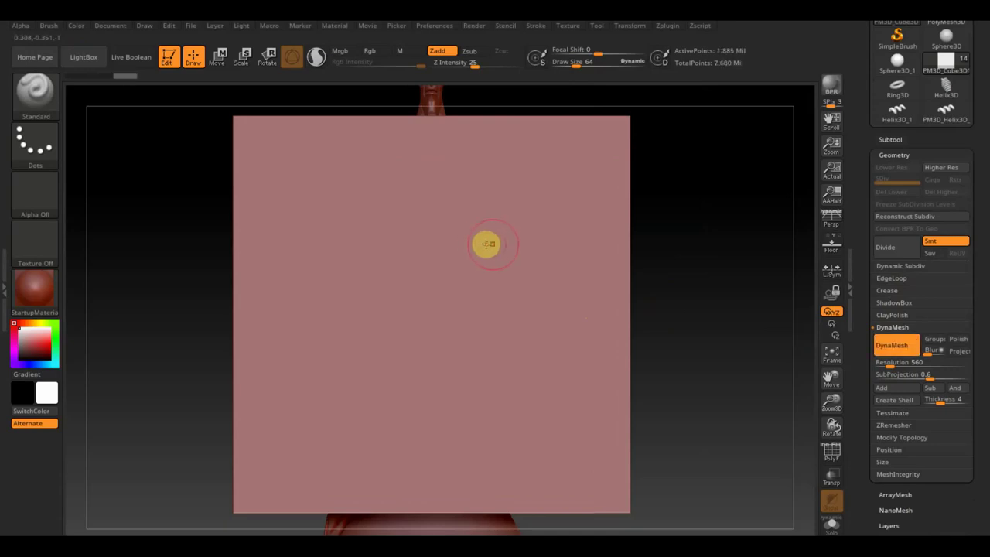
{"action": "key", "text": "ctrl+z"}
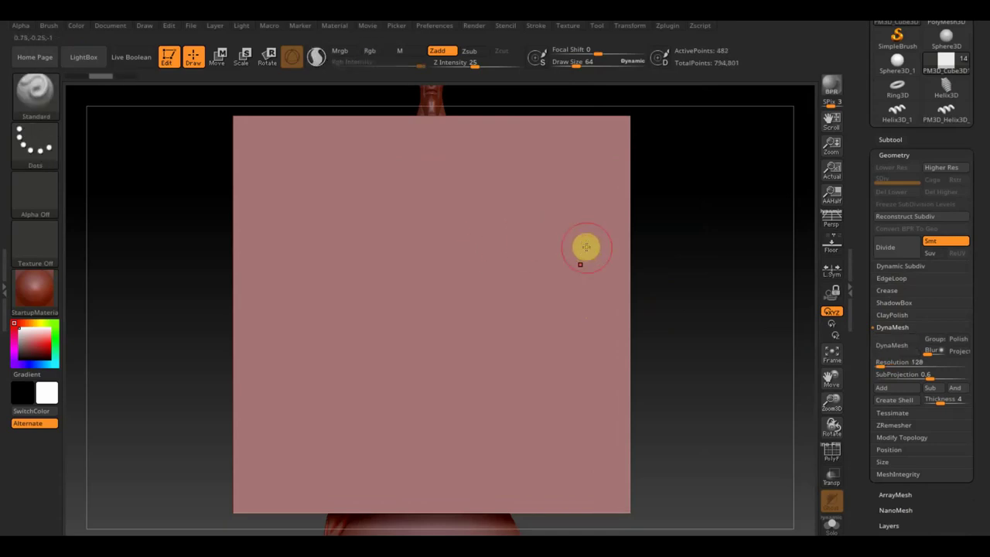
{"action": "left_click", "coordinate": [889, 345]}
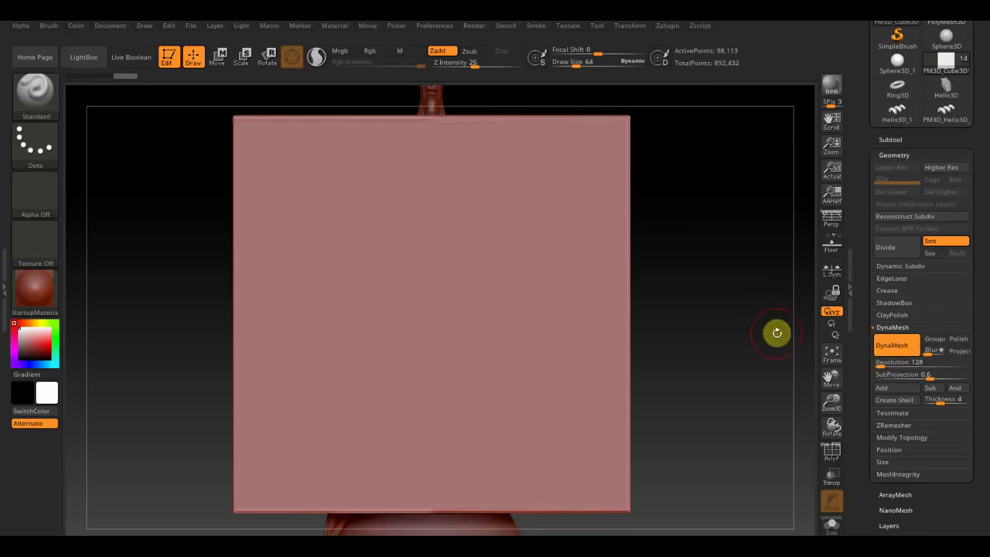
{"action": "key", "text": "ctrl+z"}
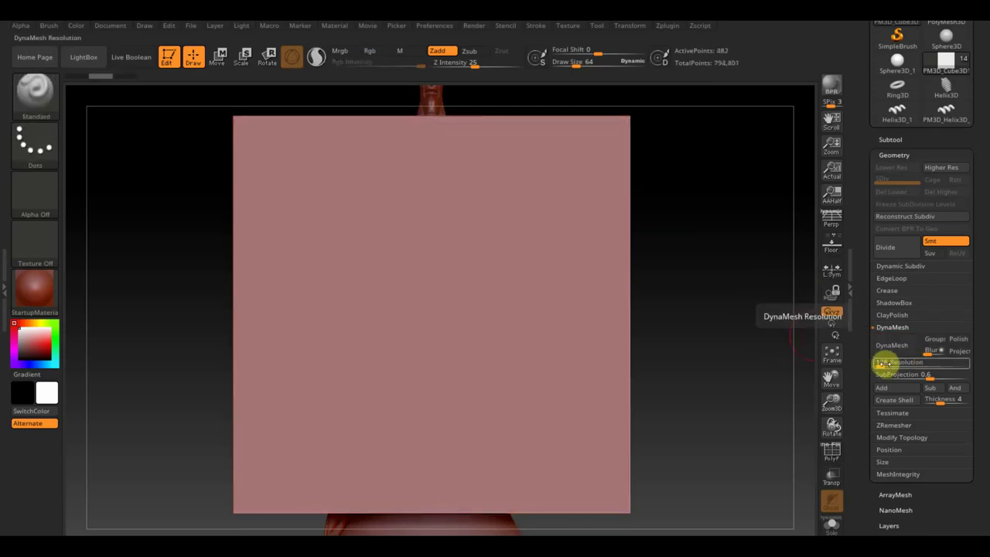
{"action": "left_click_drag", "start_coordinate": [886, 363], "coordinate": [890, 352]}
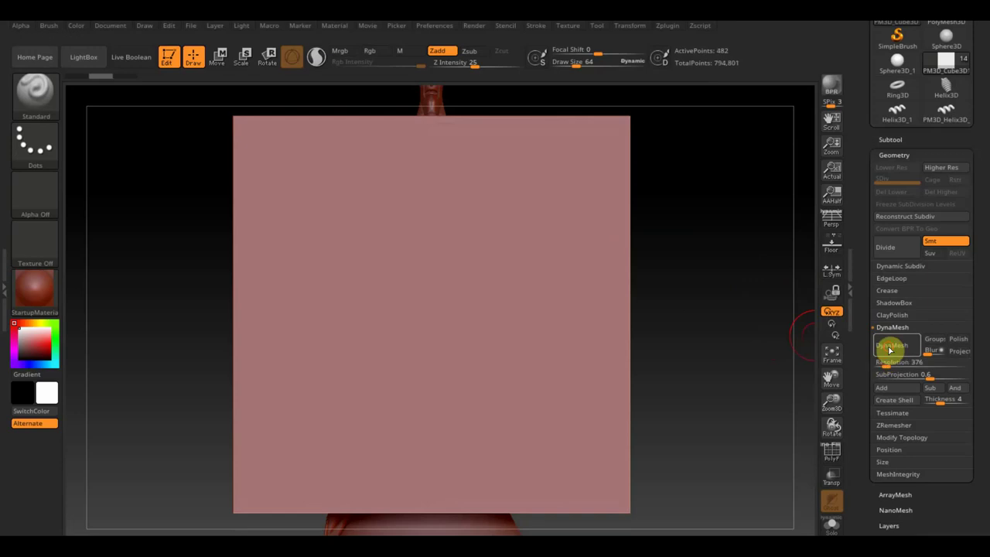
{"action": "left_click", "coordinate": [889, 351]}
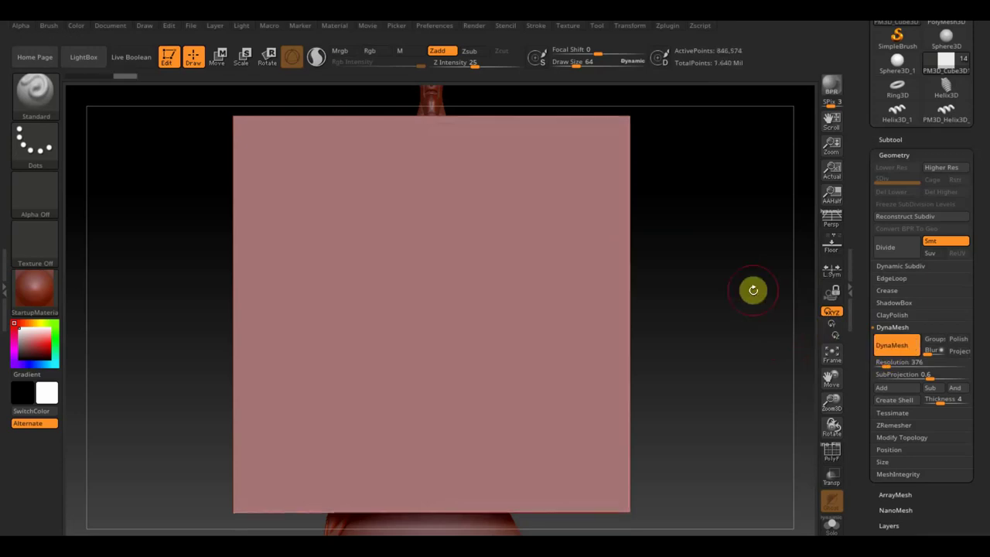
Step: Bring up the Hades reference in Spotlight, enlarge it, lower its opacity, and keep it overlaid
{"action": "key", "text": "alt+Tab"}
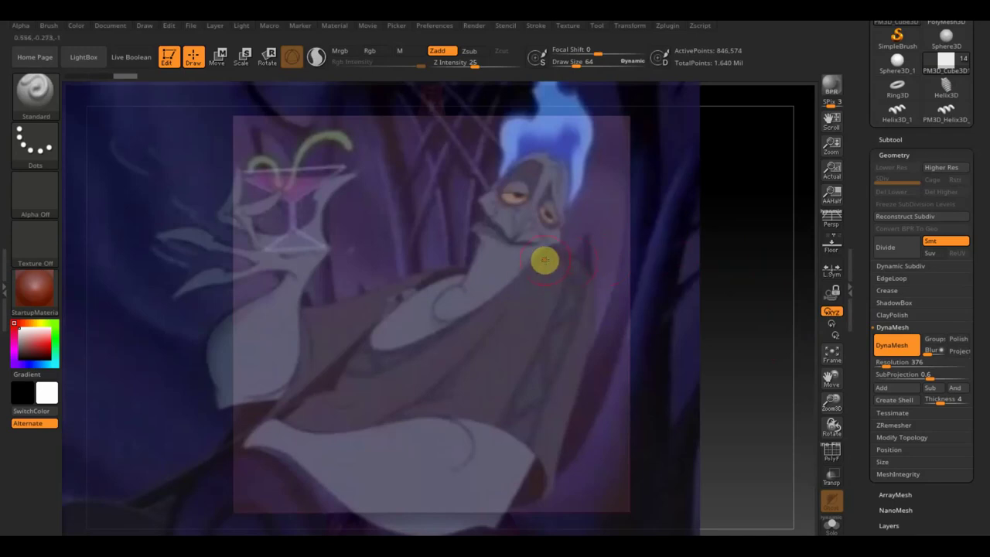
{"action": "key", "text": "shift+z"}
{"action": "mouse_move", "coordinate": [495, 250]}
{"action": "left_mouse_down"}
{"action": "mouse_move", "coordinate": [511, 273]}
{"action": "mouse_move", "coordinate": [592, 300]}
{"action": "left_mouse_up"}
{"action": "mouse_move", "coordinate": [654, 291]}
{"action": "left_mouse_down"}
{"action": "mouse_move", "coordinate": [608, 266]}
{"action": "mouse_move", "coordinate": [634, 310]}
{"action": "left_mouse_up"}
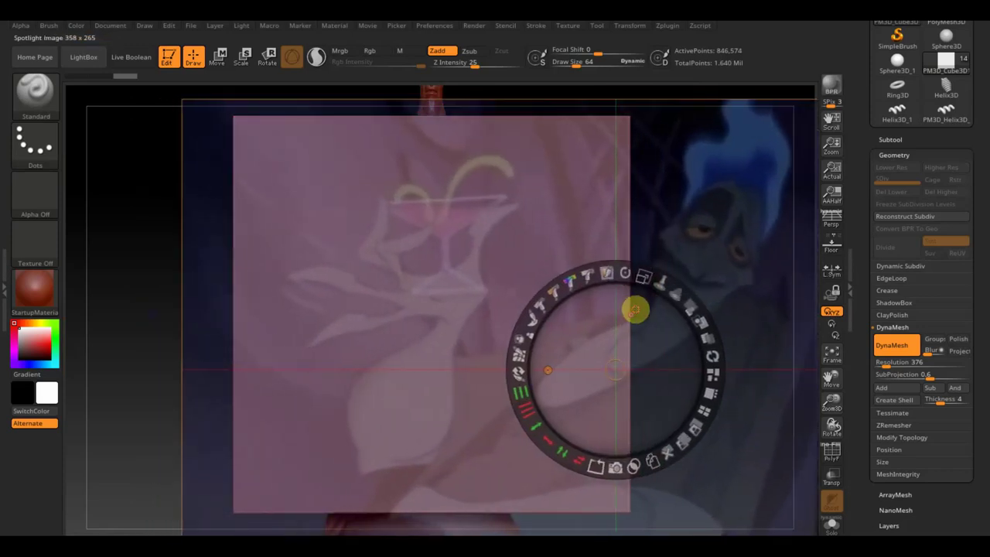
{"action": "key", "text": "z"}
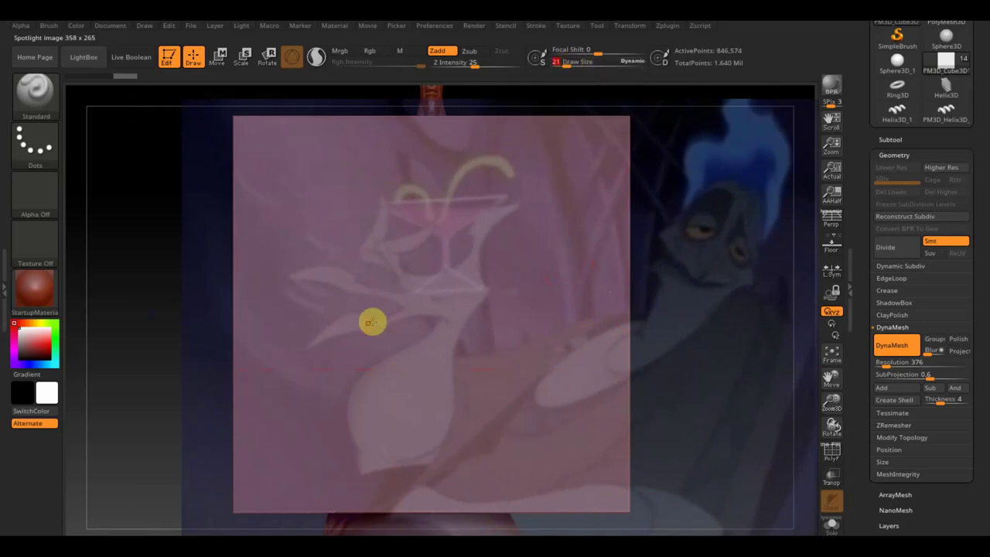
Step: Shrink the brush, switch to MaskPen, trace the claw outline, then hide the reference
{"action": "left_click_drag", "start_coordinate": [566, 66], "coordinate": [561, 64]}
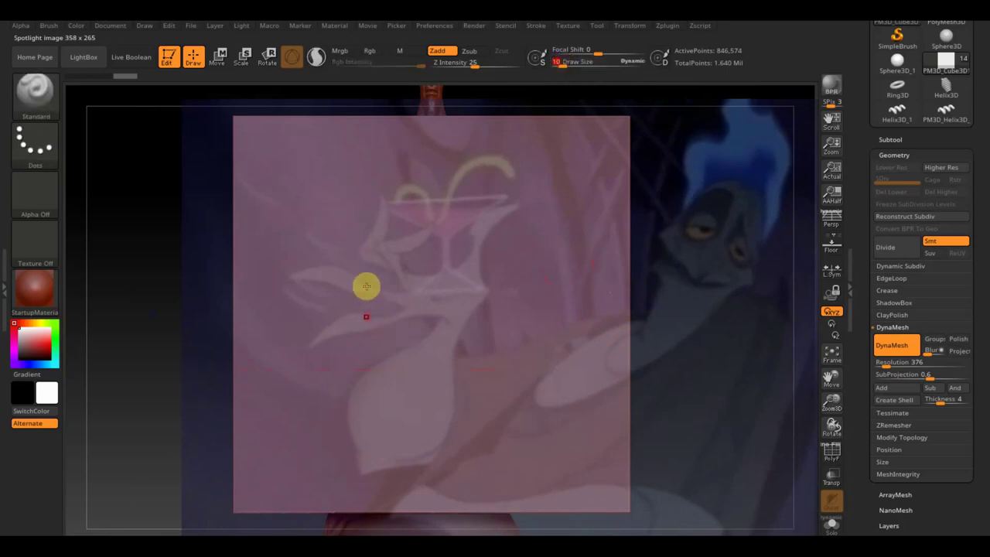
{"action": "key", "text": "b"}
{"action": "key", "text": "s"}
{"action": "key", "text": "p"}
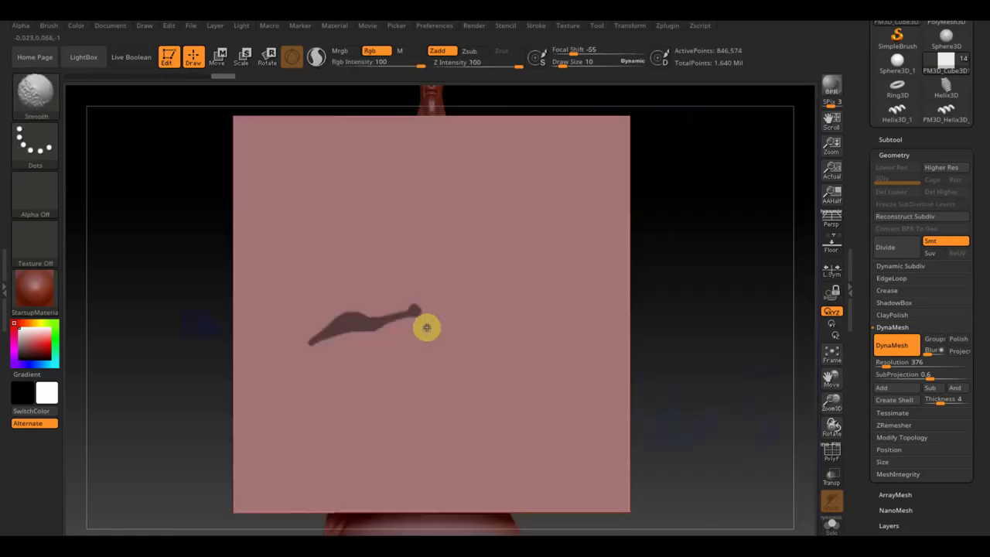
{"action": "key", "text": "shift+z"}
{"action": "left_click_drag", "start_coordinate": [686, 298], "coordinate": [265, 388], "text": "shift"}
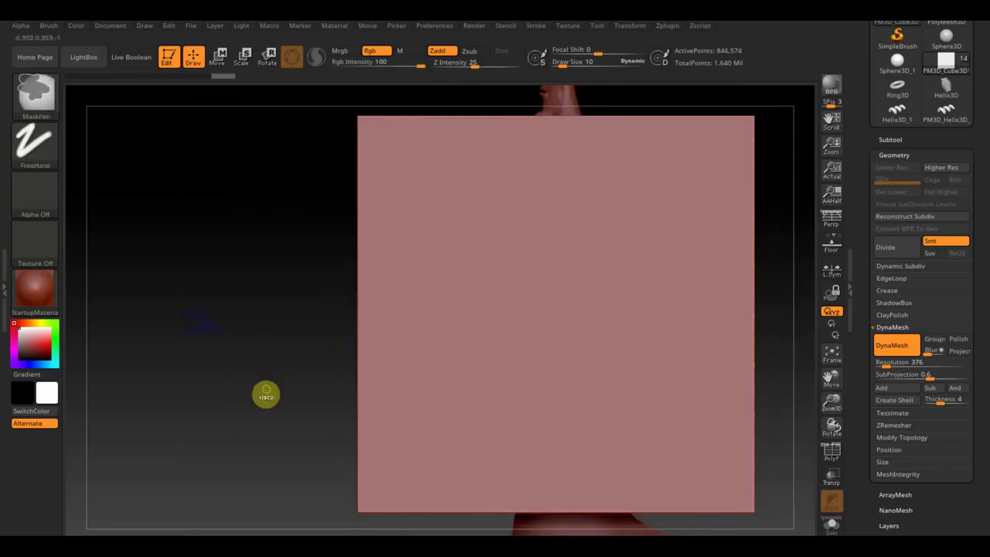
Step: Extrude the masked claw shape in depth with the Move gizmo, then clear the mask
{"action": "left_click", "coordinate": [219, 56]}
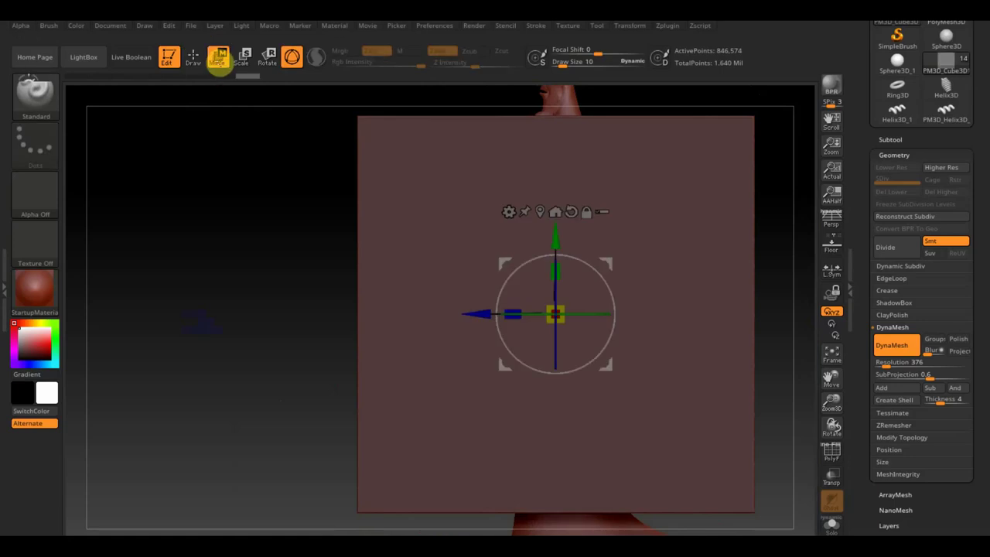
{"action": "left_click_drag", "start_coordinate": [485, 313], "coordinate": [451, 320]}
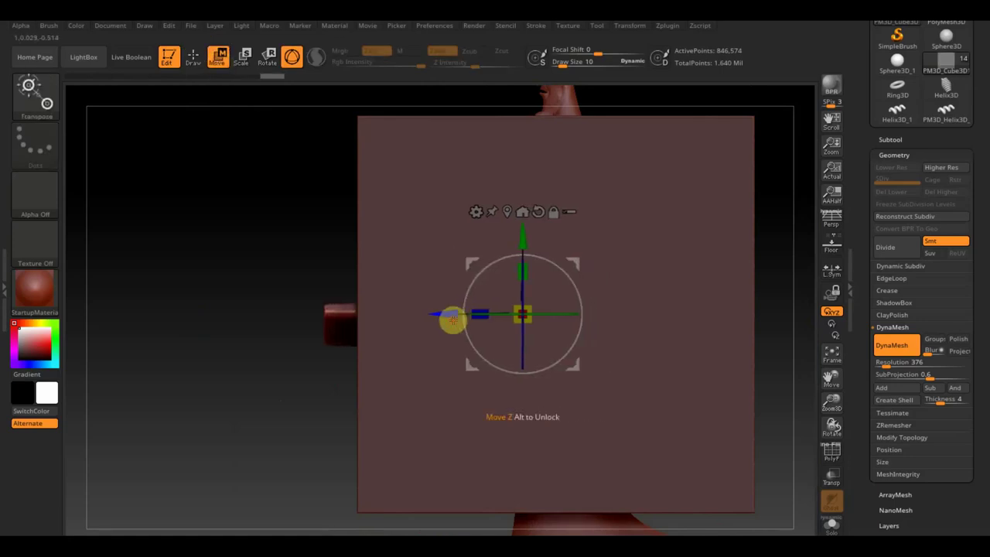
{"action": "left_click_drag", "start_coordinate": [177, 255], "coordinate": [216, 338], "text": "ctrl"}
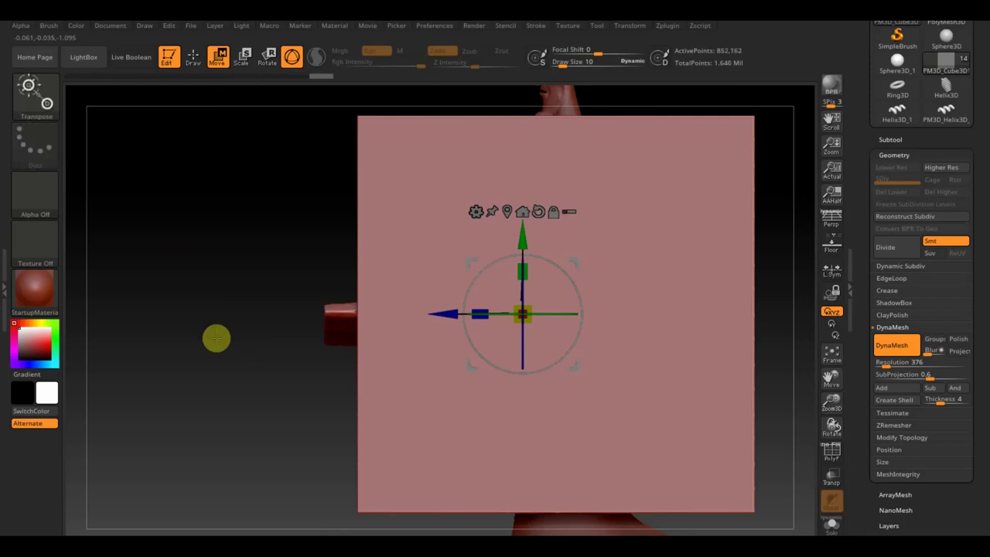
{"action": "left_click", "coordinate": [194, 56]}
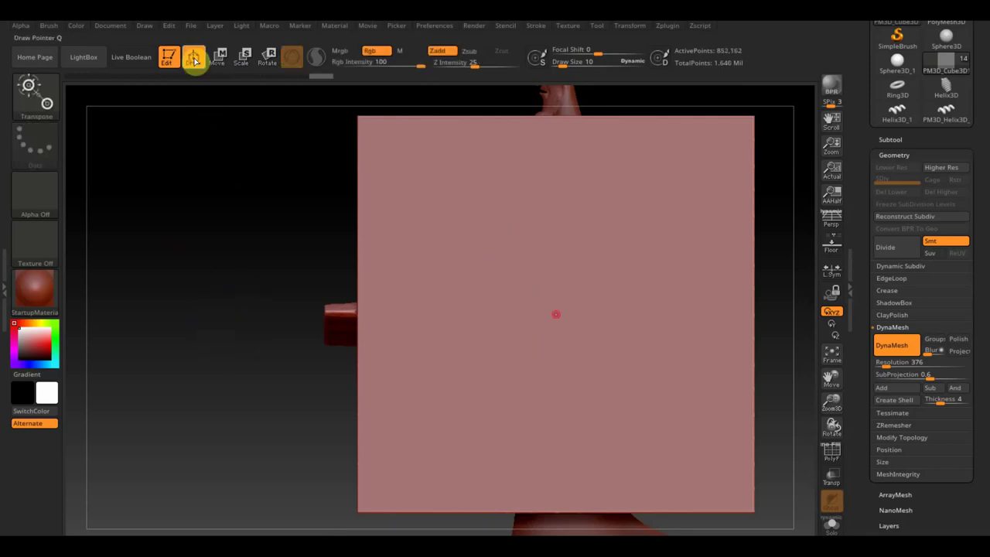
{"action": "left_click_drag", "start_coordinate": [275, 236], "coordinate": [341, 389], "text": "ctrl"}
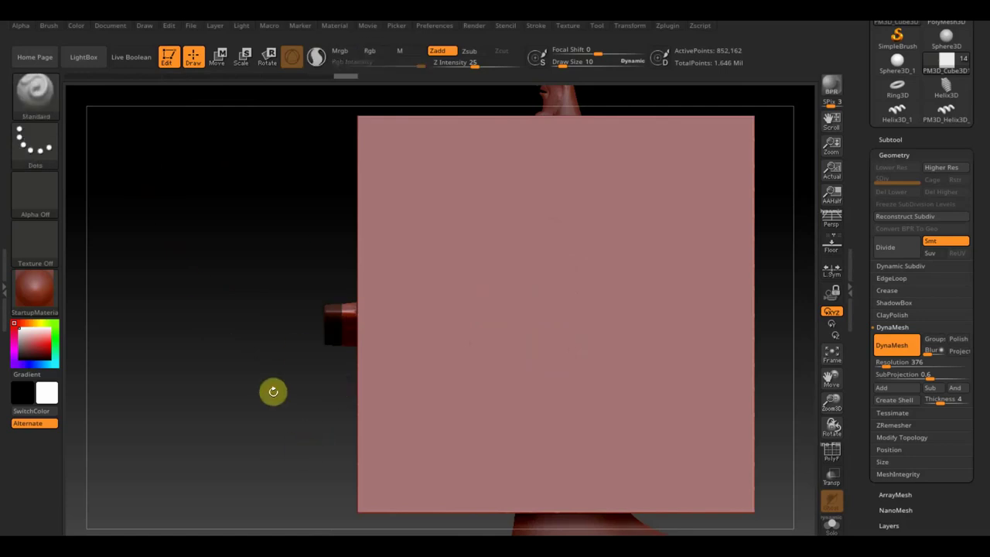
{"action": "key", "text": "ctrl"}
{"action": "left_click_drag", "start_coordinate": [279, 372], "coordinate": [336, 365], "text": "ctrl"}
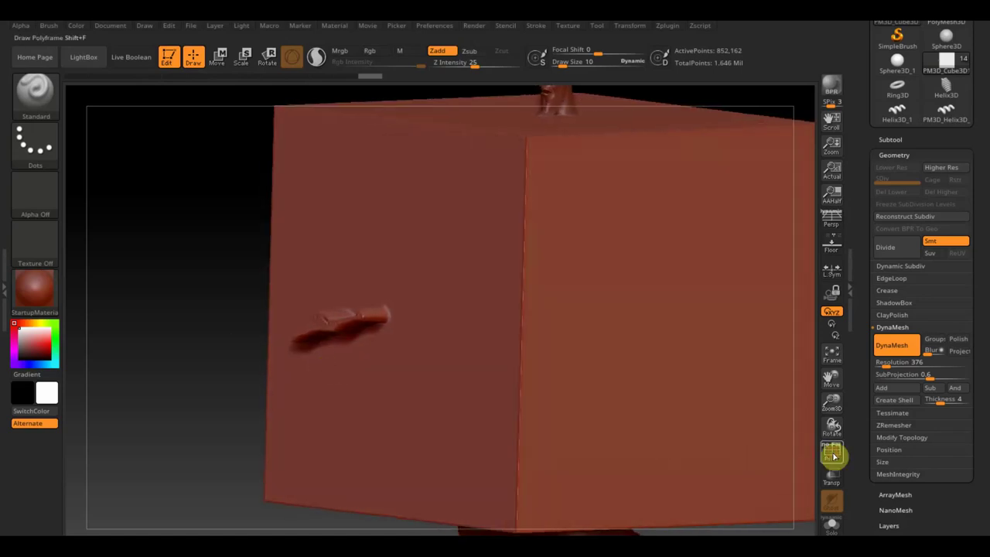
Step: Hide the leftover square with polygroup selection, keeping only the claw strip
{"action": "left_click", "coordinate": [833, 457]}
{"action": "left_click_drag", "start_coordinate": [183, 422], "coordinate": [175, 421], "text": "shift"}
{"action": "key", "text": "ctrl+shift"}
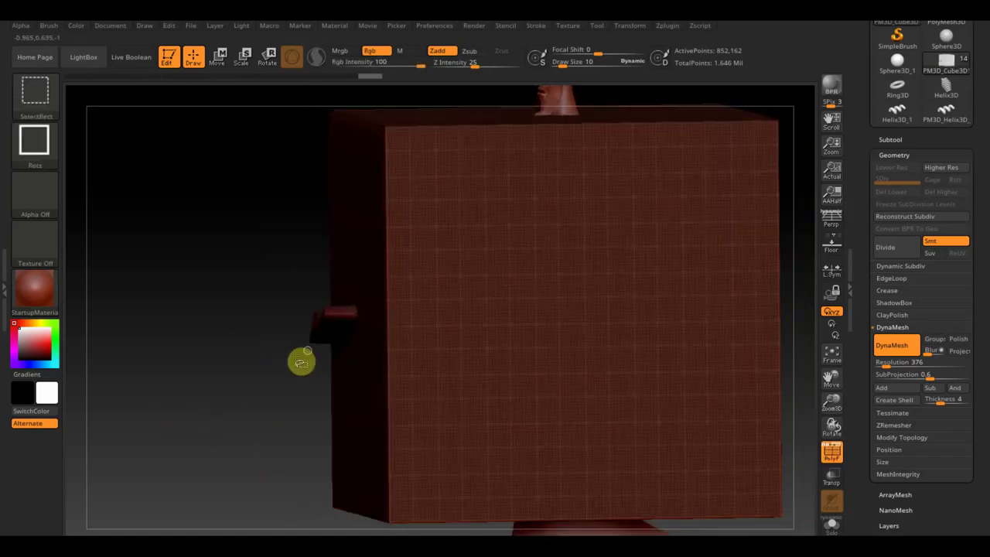
{"action": "left_click", "coordinate": [321, 328], "text": "ctrl+shift"}
{"action": "left_click_drag", "start_coordinate": [348, 392], "coordinate": [343, 409]}
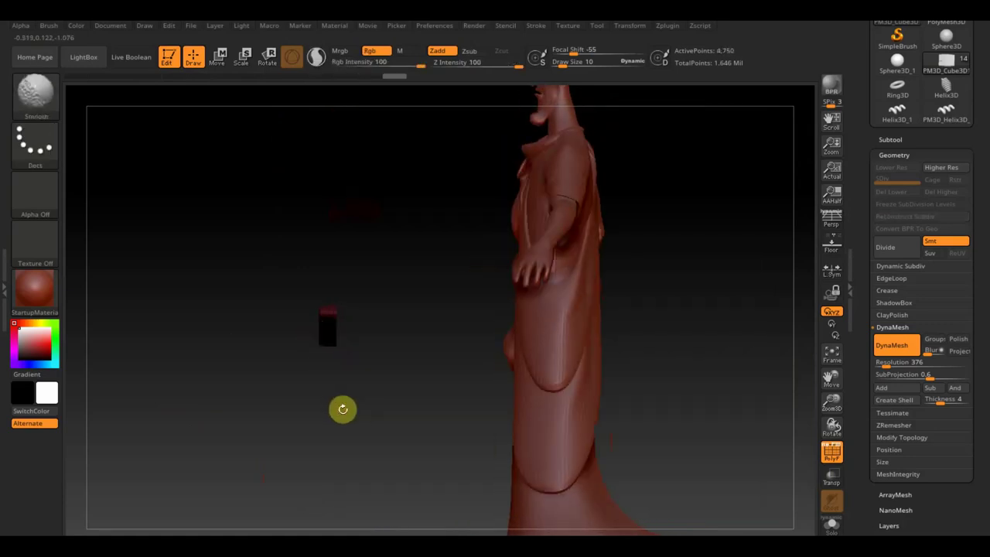
{"action": "left_click", "coordinate": [832, 453]}
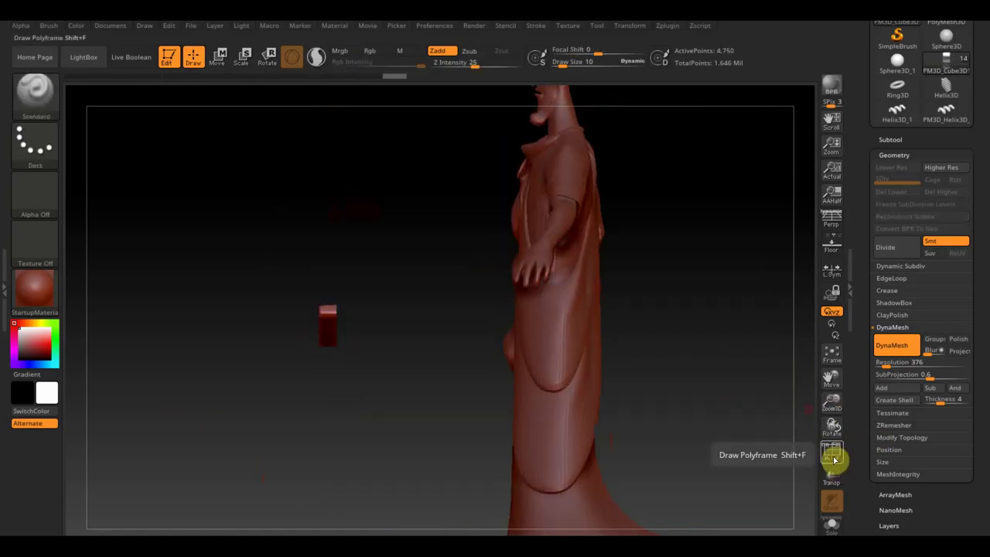
Step: Rotate the claw slab and slide it down against the figure's side
{"action": "left_click", "coordinate": [904, 437]}
{"action": "mouse_move", "coordinate": [439, 336]}
{"action": "left_mouse_down"}
{"action": "mouse_move", "coordinate": [420, 488]}
{"action": "mouse_move", "coordinate": [407, 442]}
{"action": "left_mouse_up"}
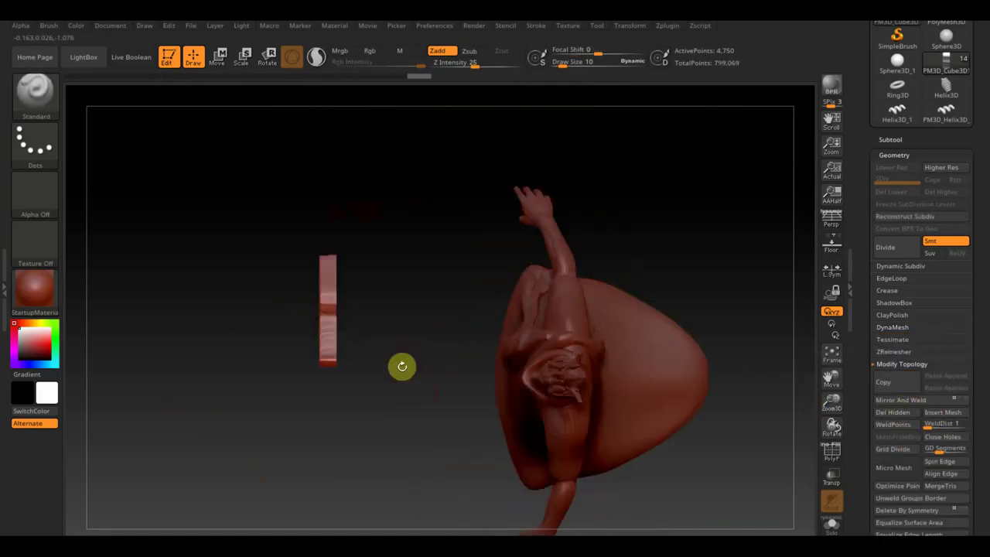
{"action": "left_click", "coordinate": [219, 58]}
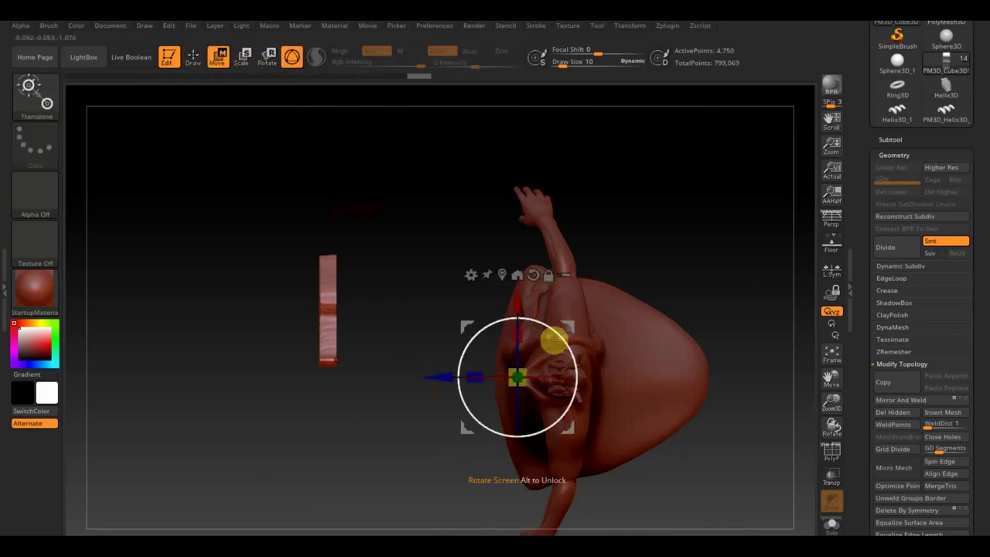
{"action": "left_click_drag", "start_coordinate": [554, 337], "coordinate": [622, 458]}
{"action": "mouse_move", "coordinate": [552, 321]}
{"action": "left_mouse_down", "text": "alt"}
{"action": "mouse_move", "coordinate": [588, 294]}
{"action": "mouse_move", "coordinate": [633, 128]}
{"action": "left_mouse_up", "text": "alt"}
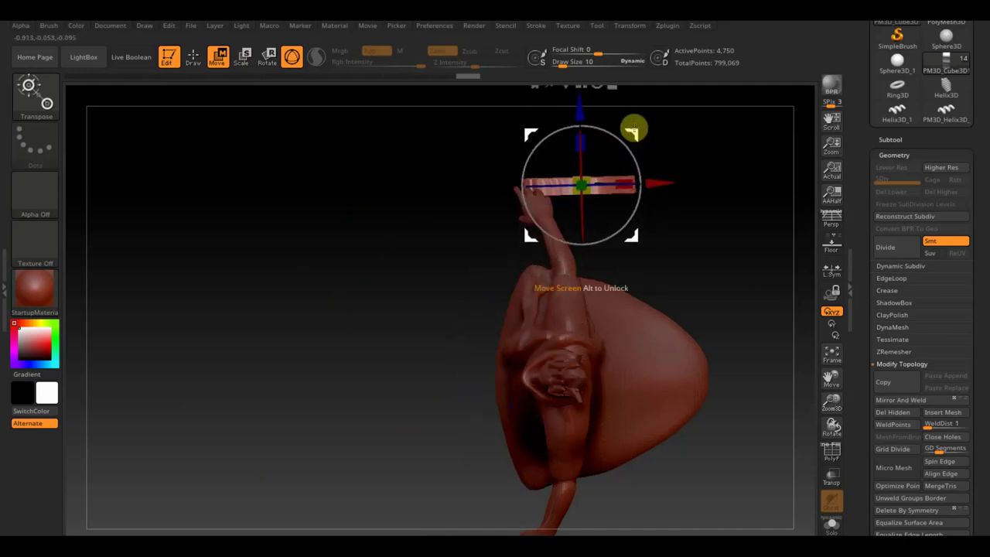
{"action": "left_click_drag", "start_coordinate": [579, 100], "coordinate": [575, 292]}
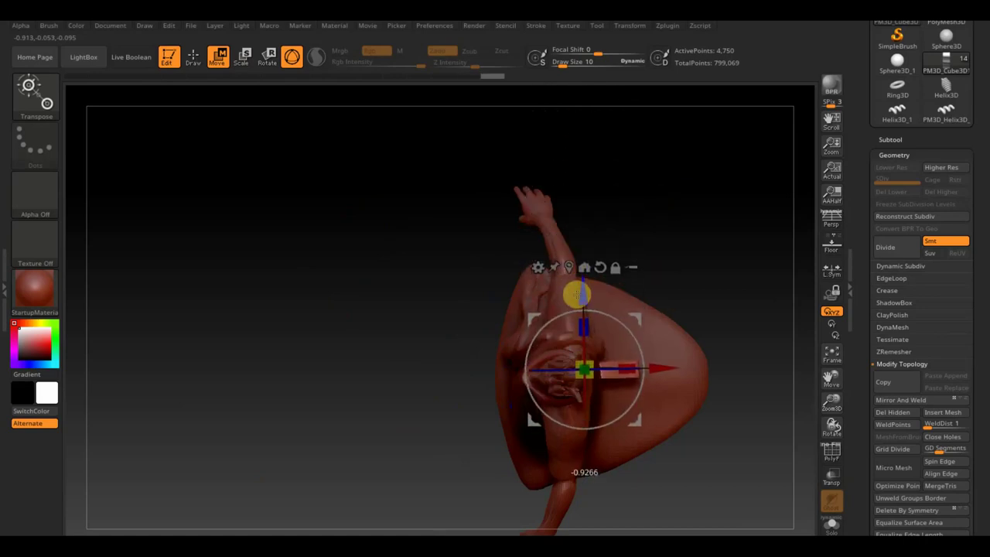
{"action": "mouse_move", "coordinate": [665, 354]}
{"action": "left_mouse_down"}
{"action": "mouse_move", "coordinate": [661, 364]}
{"action": "mouse_move", "coordinate": [526, 385]}
{"action": "left_mouse_up"}
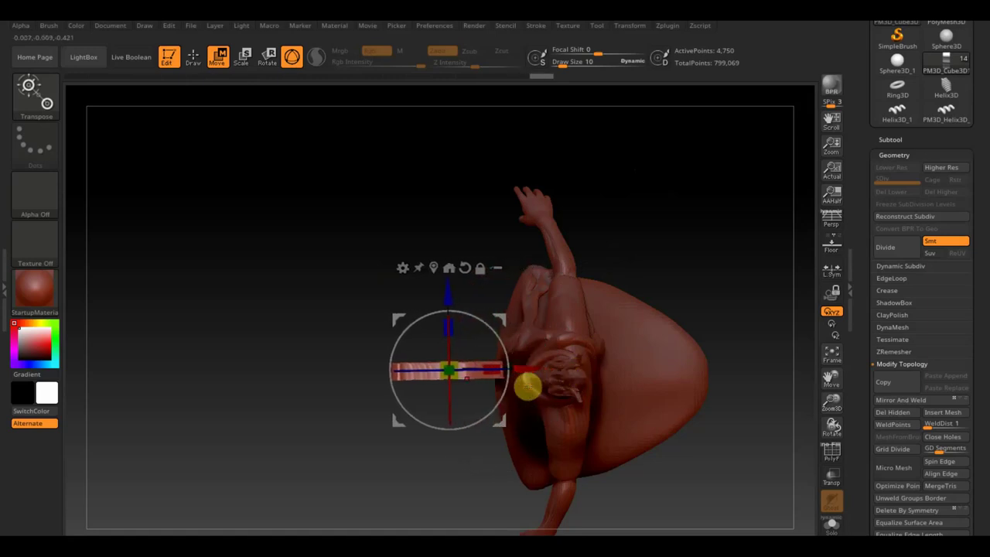
Step: Mirror and weld the slab into a symmetrical piece and rotate it along its length
{"action": "left_click", "coordinate": [899, 399]}
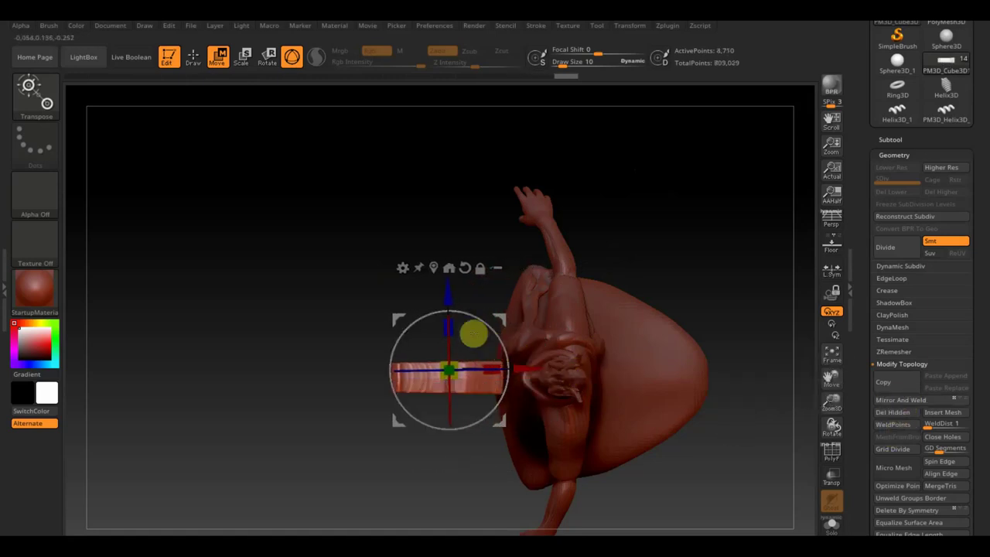
{"action": "left_click_drag", "start_coordinate": [453, 325], "coordinate": [454, 340]}
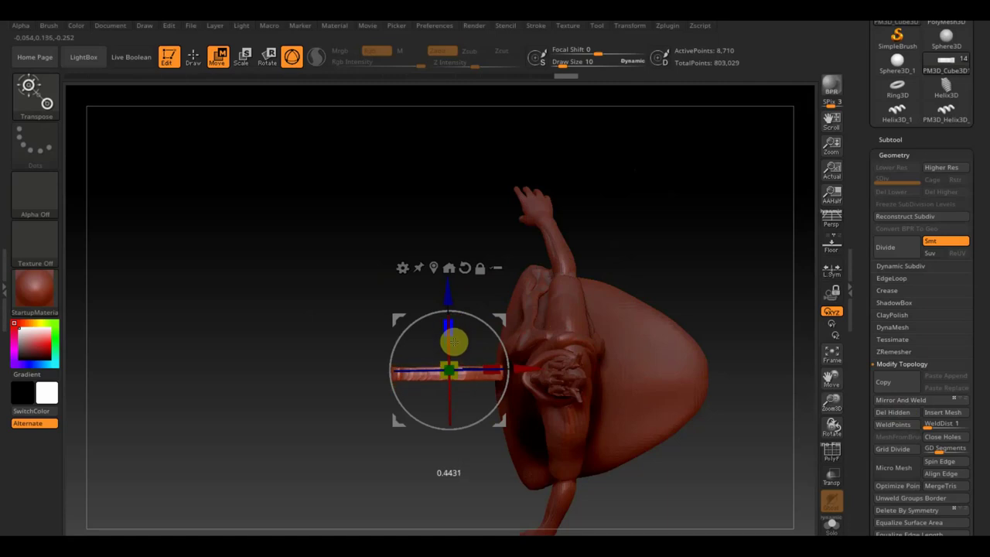
{"action": "left_click", "coordinate": [192, 57]}
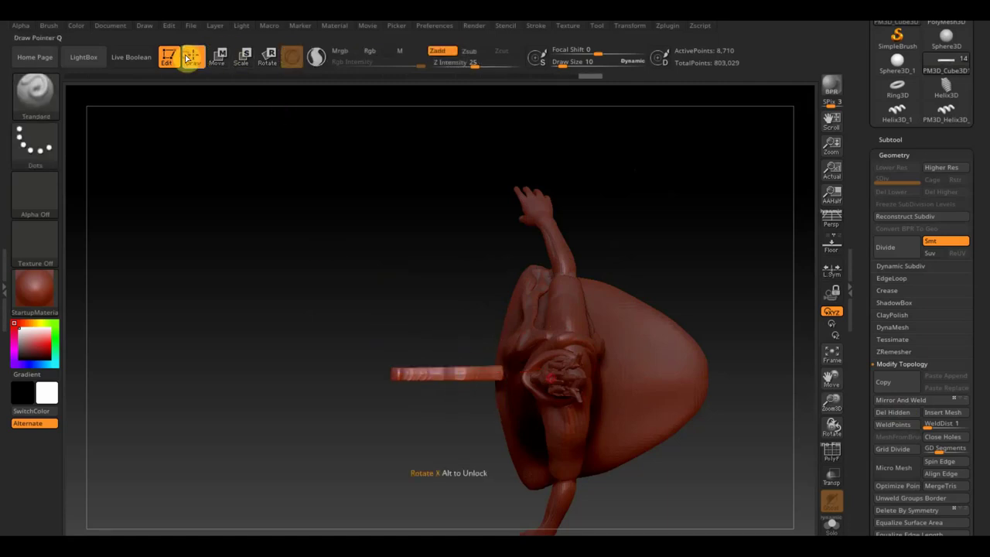
{"action": "mouse_move", "coordinate": [290, 214]}
{"action": "left_mouse_down"}
{"action": "mouse_move", "coordinate": [301, 133]}
{"action": "mouse_move", "coordinate": [359, 221]}
{"action": "mouse_move", "coordinate": [358, 183]}
{"action": "mouse_move", "coordinate": [360, 236]}
{"action": "mouse_move", "coordinate": [407, 307]}
{"action": "mouse_move", "coordinate": [441, 317]}
{"action": "mouse_move", "coordinate": [455, 343]}
{"action": "left_mouse_up"}
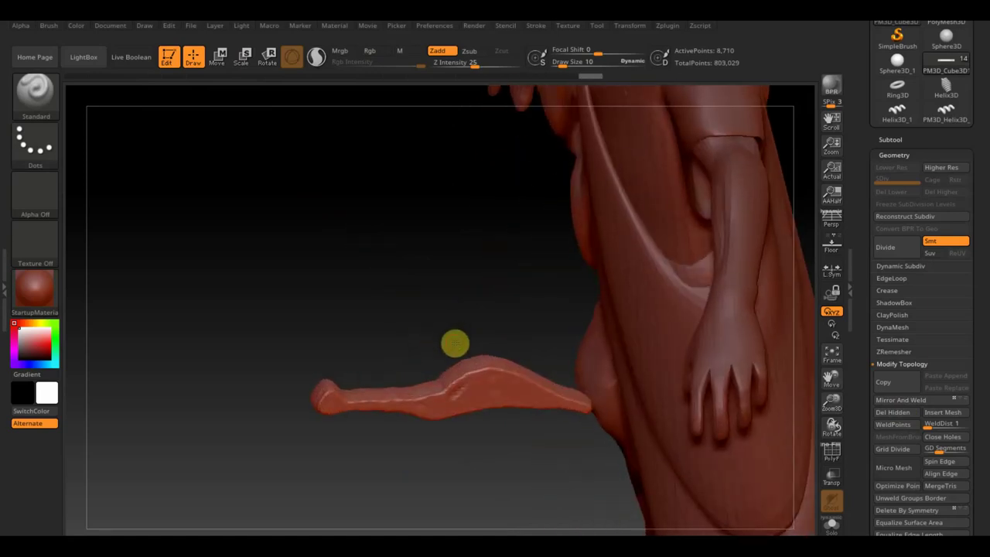
Step: Resize the brush and smooth the claw piece along its length
{"action": "left_click", "coordinate": [571, 66]}
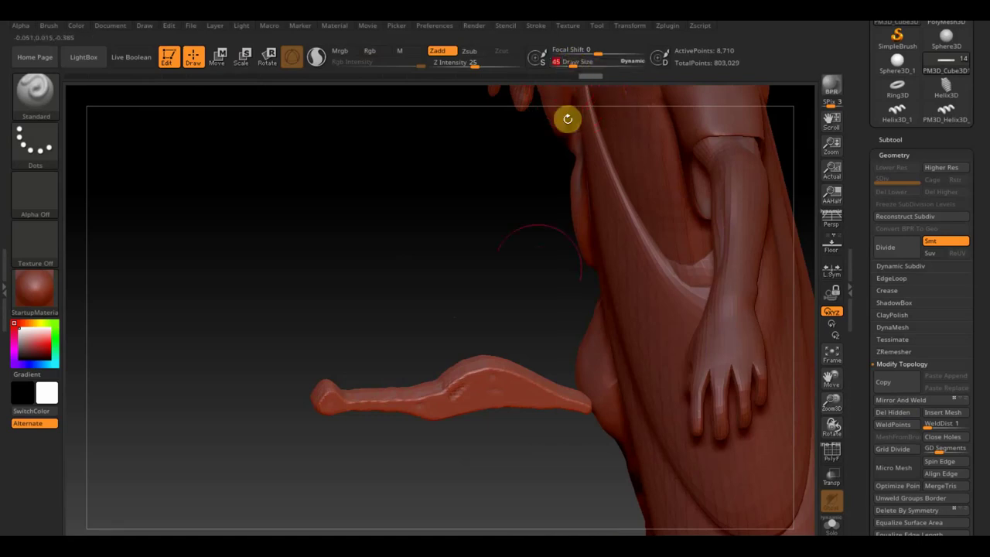
{"action": "key", "text": "shift"}
{"action": "mouse_move", "coordinate": [464, 374]}
{"action": "left_mouse_down", "text": "shift"}
{"action": "mouse_move", "coordinate": [403, 398]}
{"action": "mouse_move", "coordinate": [327, 402]}
{"action": "mouse_move", "coordinate": [350, 379]}
{"action": "left_mouse_up", "text": "shift"}
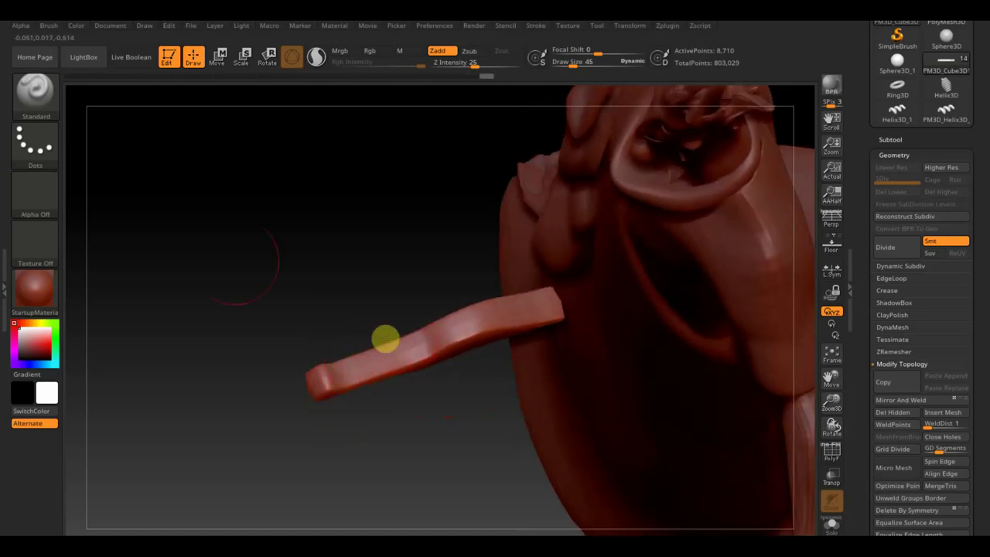
{"action": "left_click", "coordinate": [35, 91]}
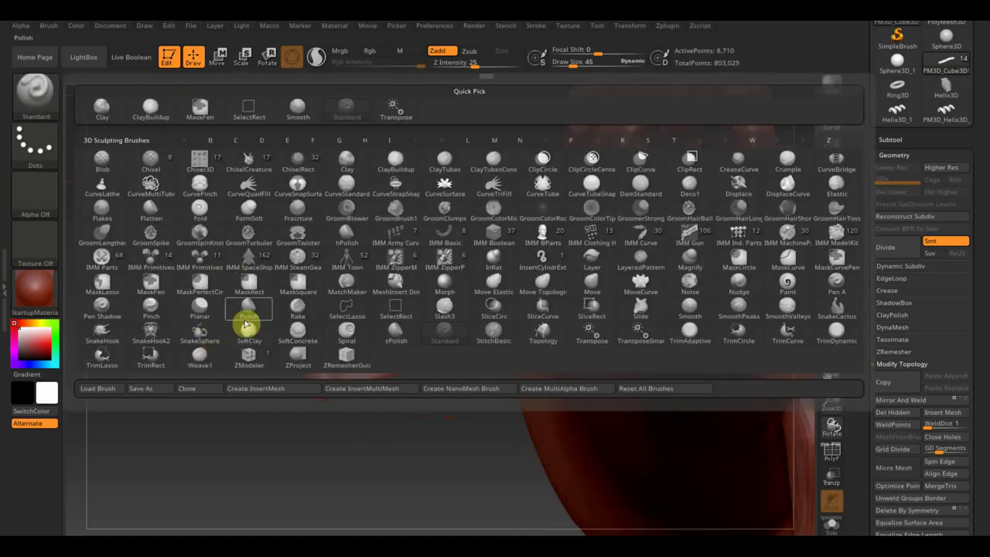
Step: Bend the rod into a curved claw with a knob tip using Move Topological, then smooth it
{"action": "left_click", "coordinate": [195, 314]}
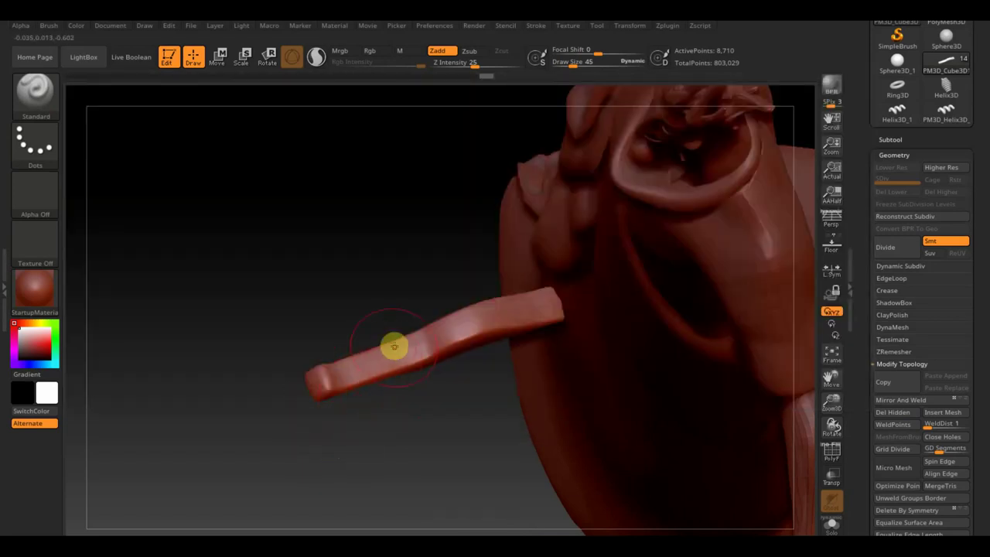
{"action": "left_click", "coordinate": [48, 107]}
{"action": "left_click", "coordinate": [543, 286]}
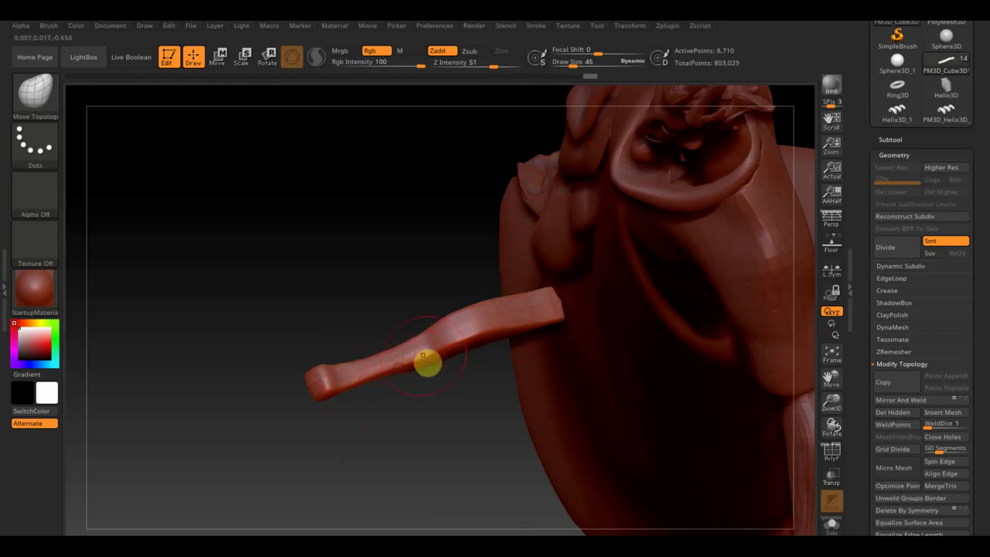
{"action": "mouse_move", "coordinate": [471, 378]}
{"action": "left_mouse_down"}
{"action": "mouse_move", "coordinate": [465, 309]}
{"action": "mouse_move", "coordinate": [416, 297]}
{"action": "mouse_move", "coordinate": [364, 241]}
{"action": "mouse_move", "coordinate": [436, 285]}
{"action": "mouse_move", "coordinate": [498, 301]}
{"action": "mouse_move", "coordinate": [459, 314]}
{"action": "mouse_move", "coordinate": [601, 333]}
{"action": "mouse_move", "coordinate": [600, 342]}
{"action": "left_mouse_up"}
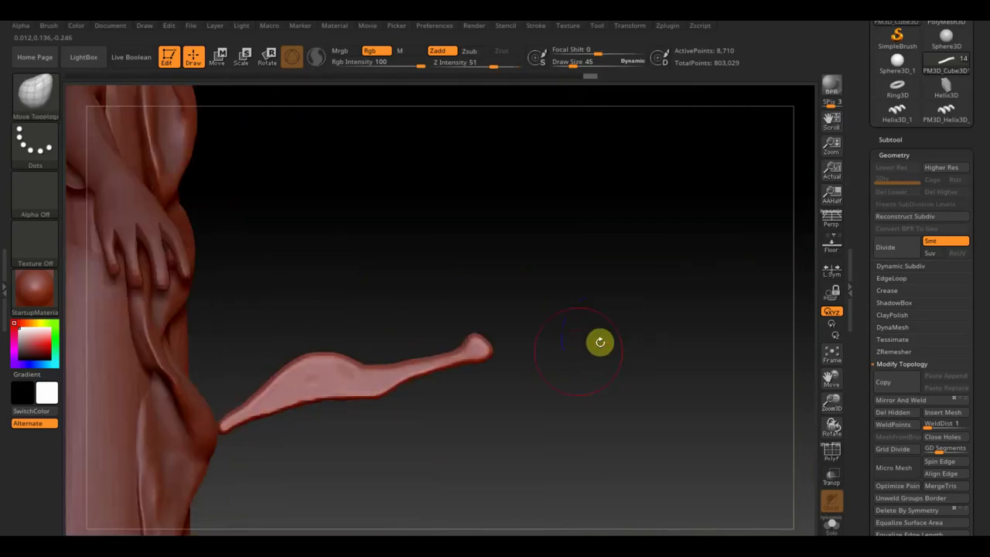
{"action": "mouse_move", "coordinate": [562, 369]}
{"action": "left_mouse_down"}
{"action": "mouse_move", "coordinate": [601, 393]}
{"action": "mouse_move", "coordinate": [689, 371]}
{"action": "left_mouse_up"}
{"action": "key", "text": "shift"}
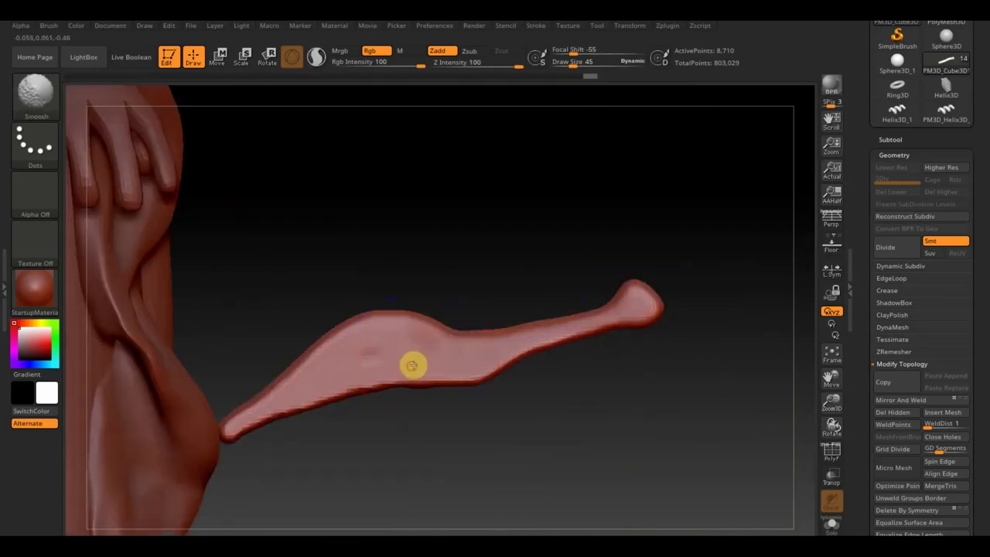
Step: Select ClayBuildup with BackfaceMask auto masking on and a smaller draw size
{"action": "left_click", "coordinate": [47, 106]}
{"action": "left_click", "coordinate": [150, 108]}
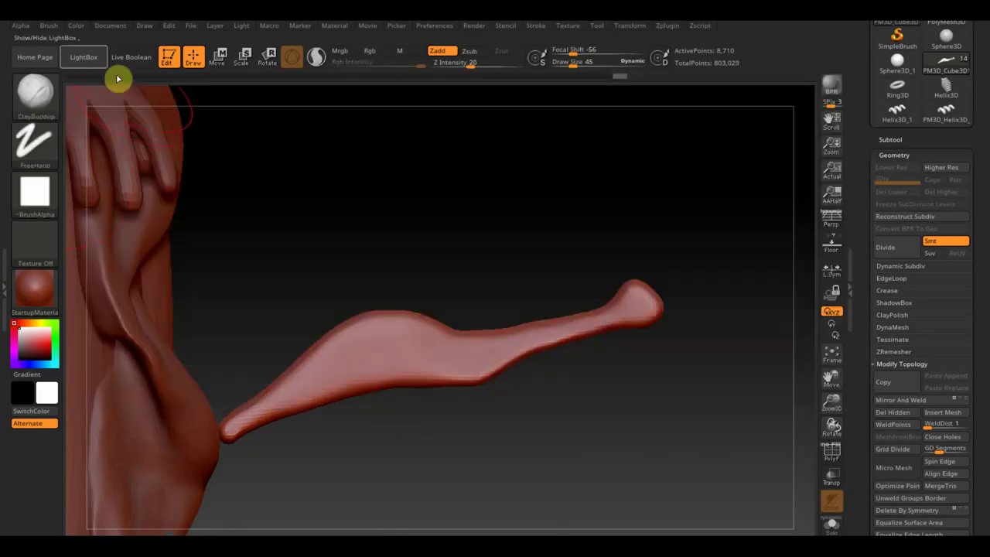
{"action": "left_click", "coordinate": [52, 30]}
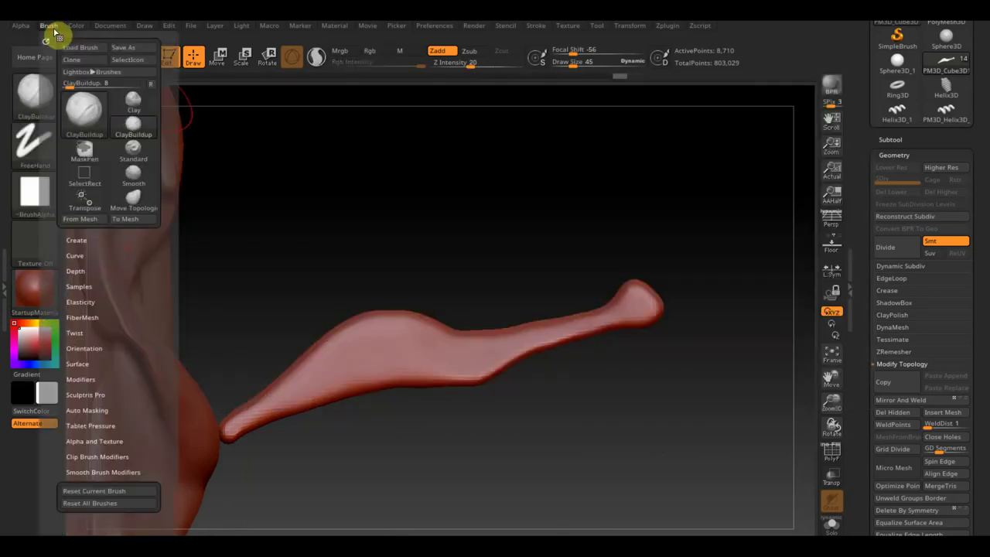
{"action": "left_click", "coordinate": [103, 407]}
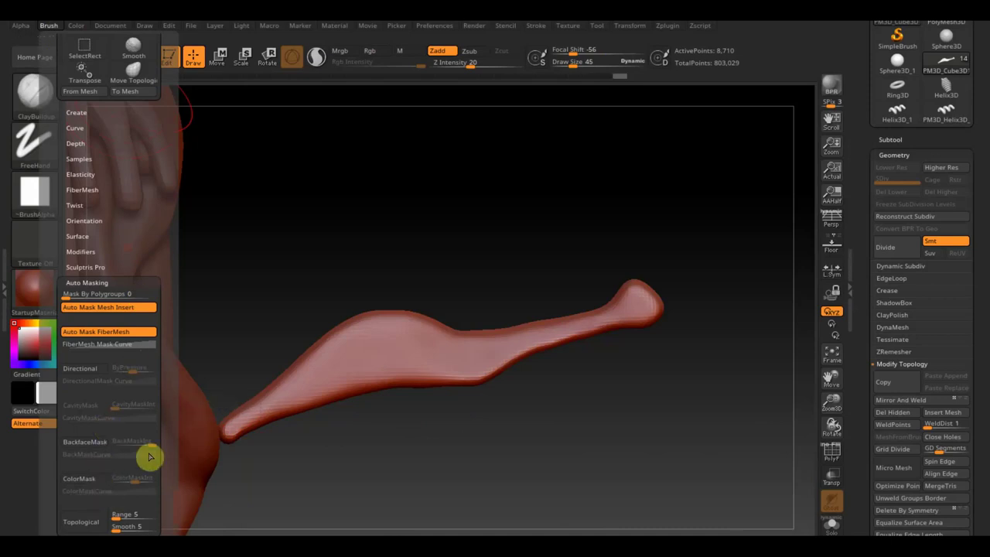
{"action": "left_click", "coordinate": [94, 388]}
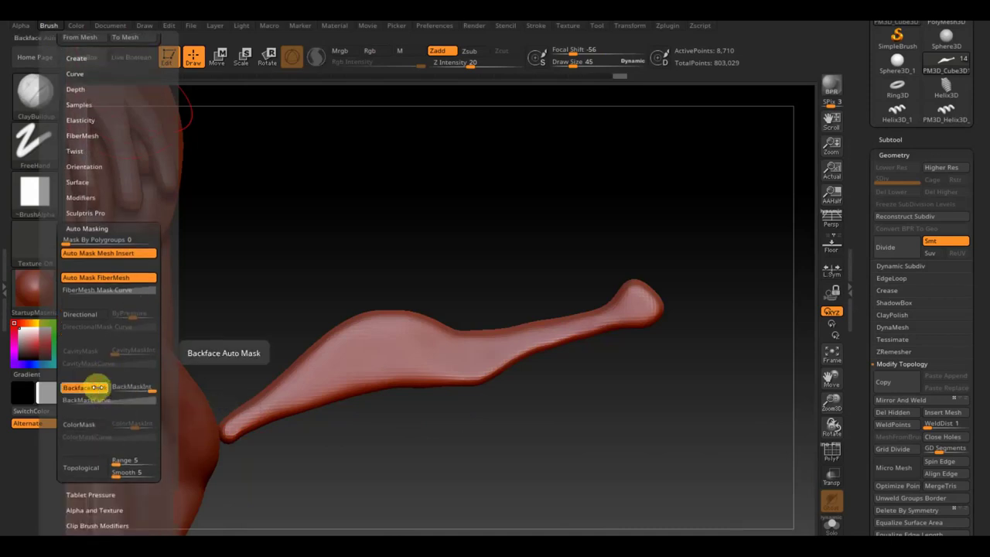
{"action": "left_click_drag", "start_coordinate": [579, 63], "coordinate": [568, 63]}
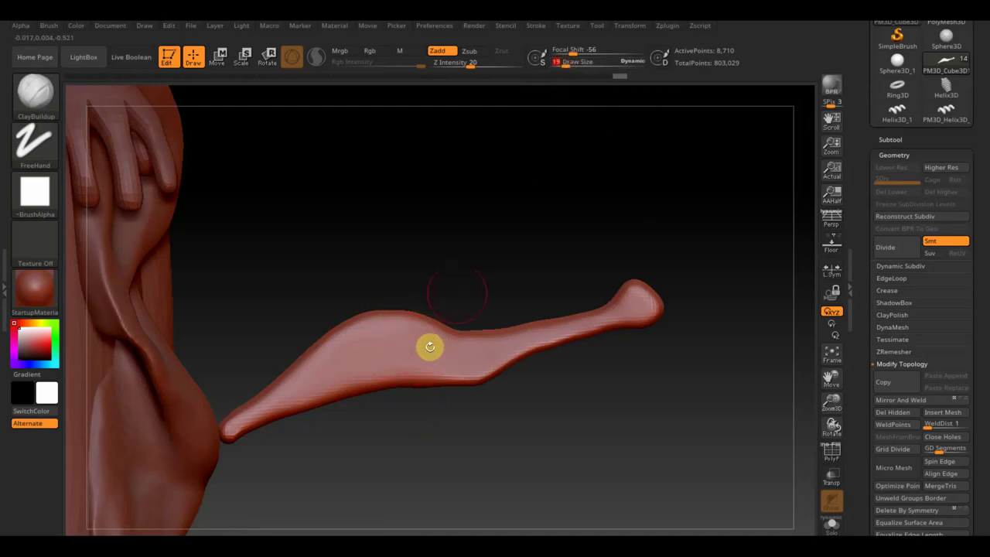
Step: Build up and smooth the claw's knob and bulge at Z Intensity 2
{"action": "left_click_drag", "start_coordinate": [430, 347], "coordinate": [469, 309]}
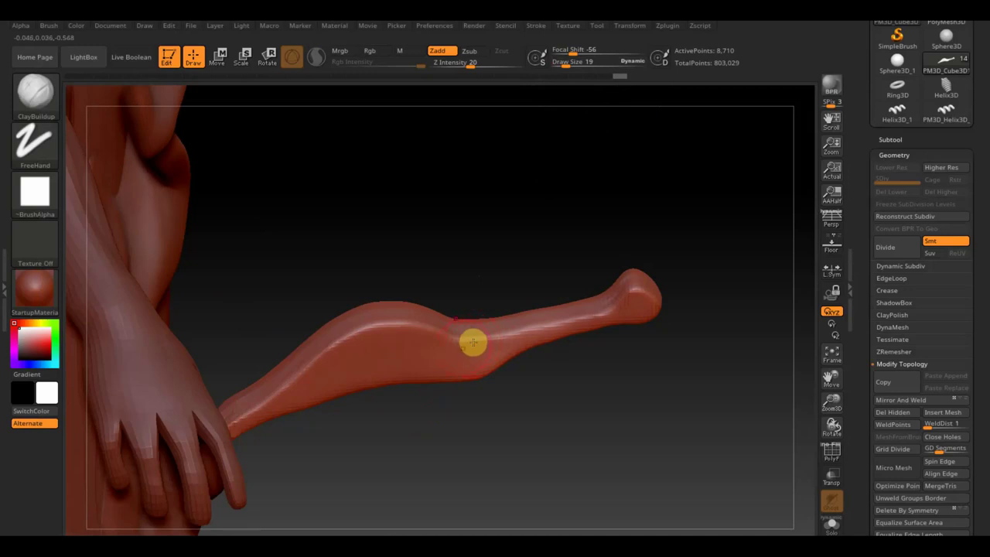
{"action": "mouse_move", "coordinate": [482, 339]}
{"action": "left_mouse_down"}
{"action": "mouse_move", "coordinate": [457, 338]}
{"action": "mouse_move", "coordinate": [487, 331]}
{"action": "left_mouse_up"}
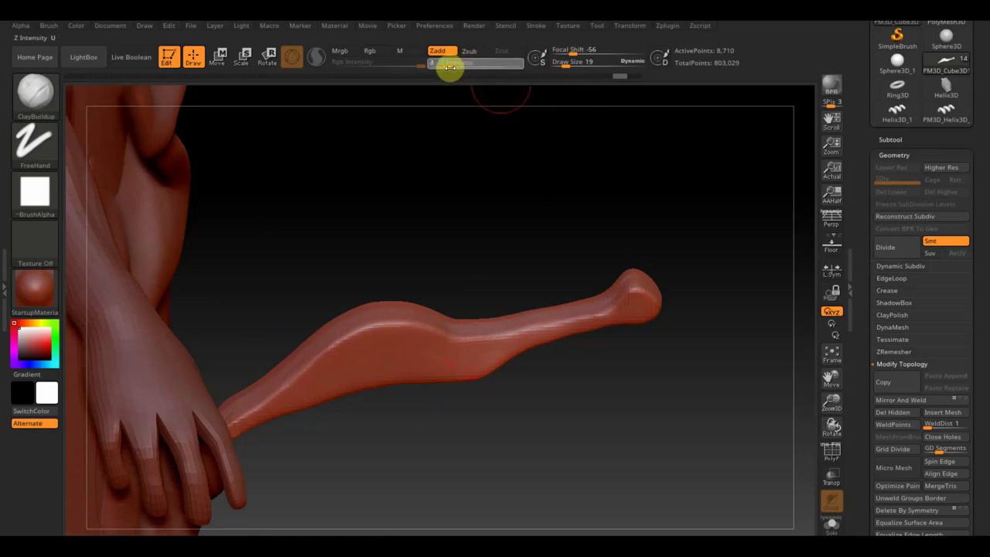
{"action": "left_click_drag", "start_coordinate": [446, 69], "coordinate": [445, 70]}
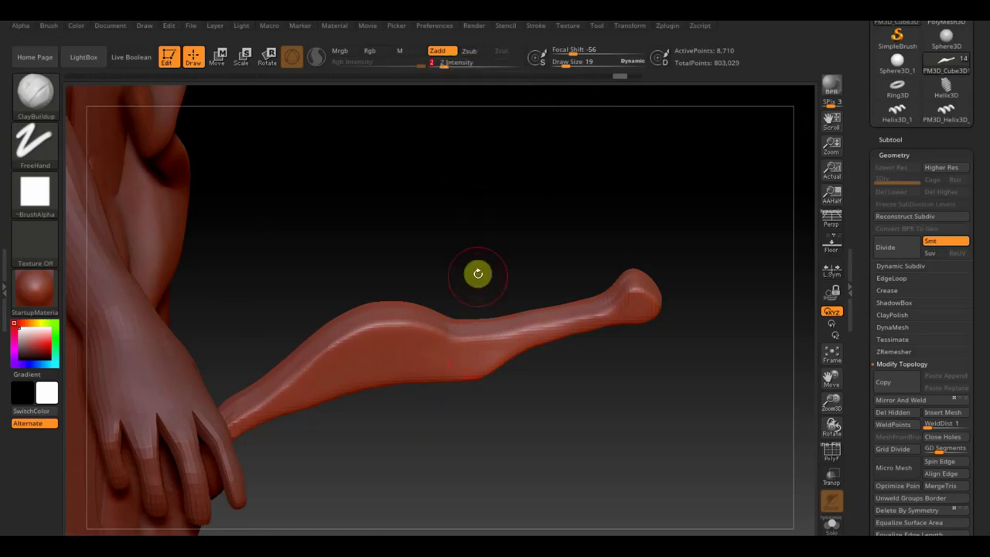
{"action": "mouse_move", "coordinate": [486, 334]}
{"action": "left_mouse_down"}
{"action": "mouse_move", "coordinate": [467, 341]}
{"action": "mouse_move", "coordinate": [541, 336]}
{"action": "mouse_move", "coordinate": [627, 305]}
{"action": "mouse_move", "coordinate": [631, 294]}
{"action": "mouse_move", "coordinate": [442, 342]}
{"action": "mouse_move", "coordinate": [389, 320]}
{"action": "mouse_move", "coordinate": [435, 333]}
{"action": "mouse_move", "coordinate": [442, 325]}
{"action": "mouse_move", "coordinate": [371, 335]}
{"action": "mouse_move", "coordinate": [379, 325]}
{"action": "mouse_move", "coordinate": [300, 368]}
{"action": "left_mouse_up"}
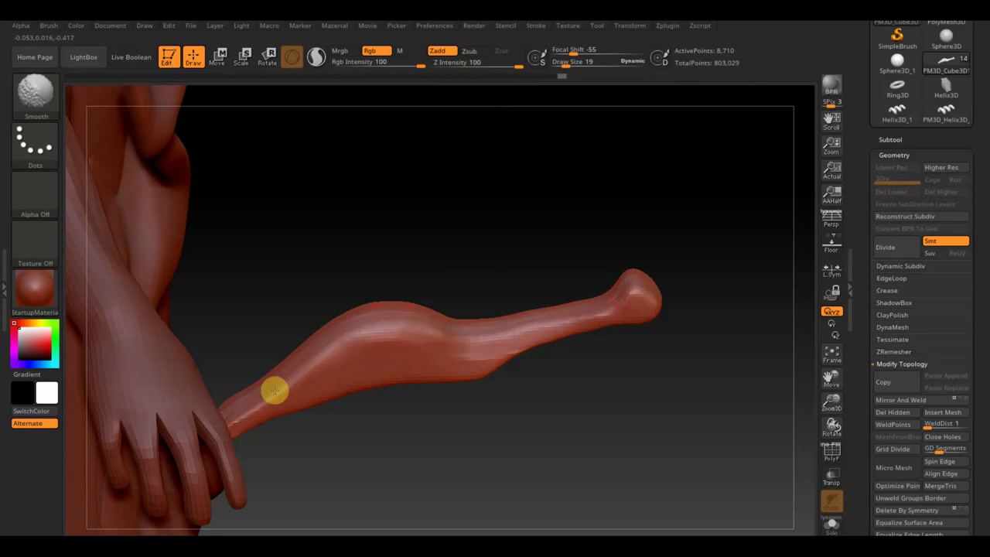
{"action": "left_click_drag", "start_coordinate": [373, 317], "coordinate": [436, 338]}
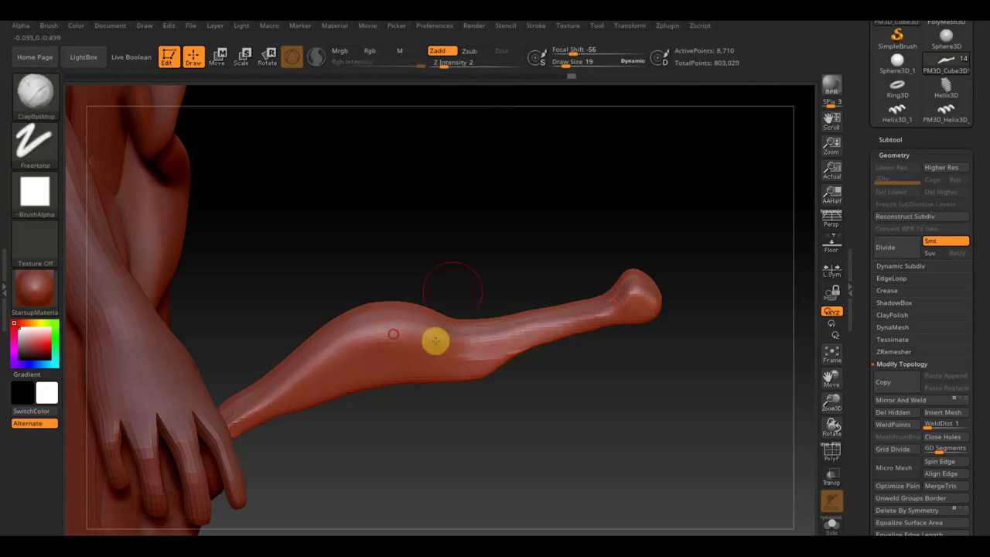
{"action": "mouse_move", "coordinate": [456, 261]}
{"action": "left_mouse_down"}
{"action": "mouse_move", "coordinate": [657, 191]}
{"action": "mouse_move", "coordinate": [545, 365]}
{"action": "left_mouse_up"}
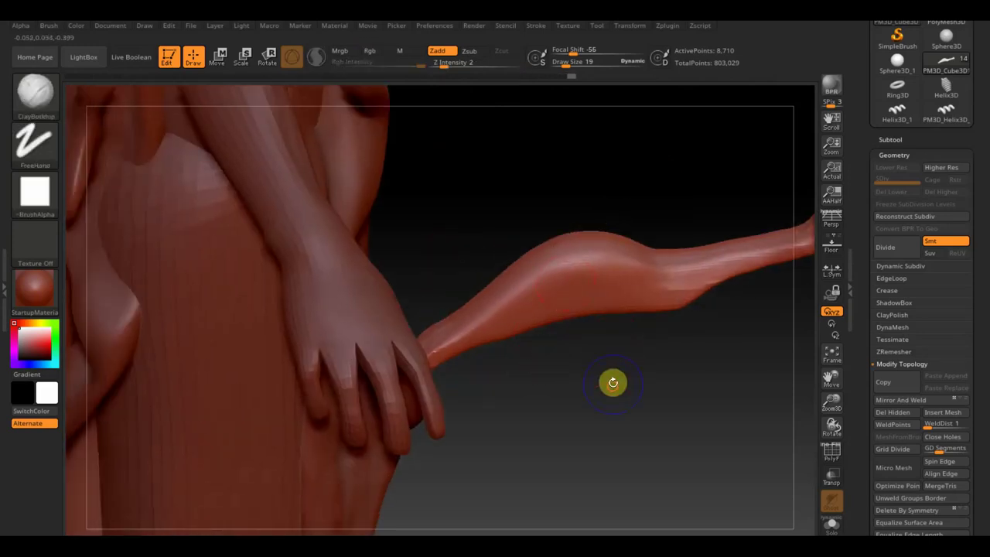
{"action": "left_click_drag", "start_coordinate": [613, 382], "coordinate": [670, 364]}
{"action": "left_click", "coordinate": [891, 140]}
Step: Solo the PM3D_Cube3D1 claw and mirror and weld it into a symmetrical piece
{"action": "left_click_drag", "start_coordinate": [955, 194], "coordinate": [956, 296]}
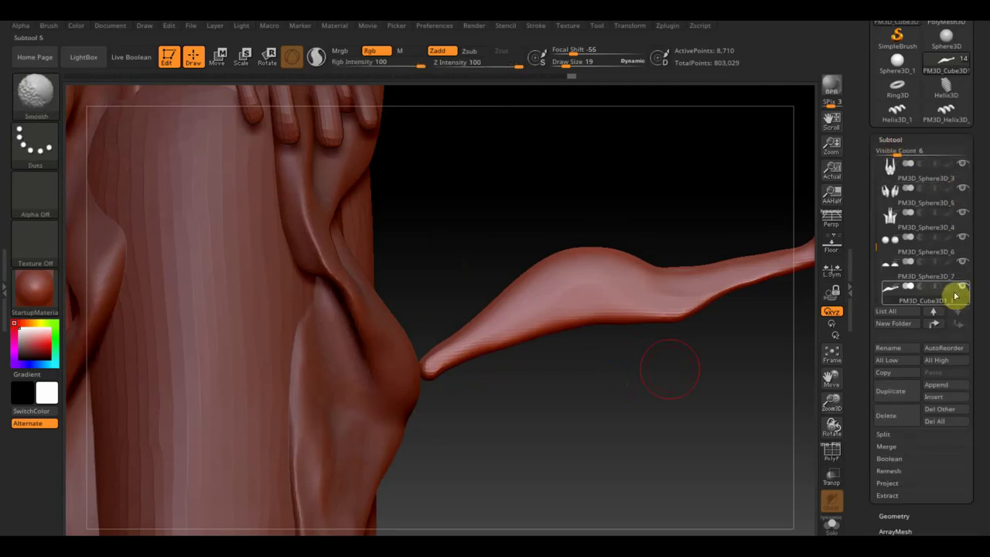
{"action": "left_click", "coordinate": [963, 289]}
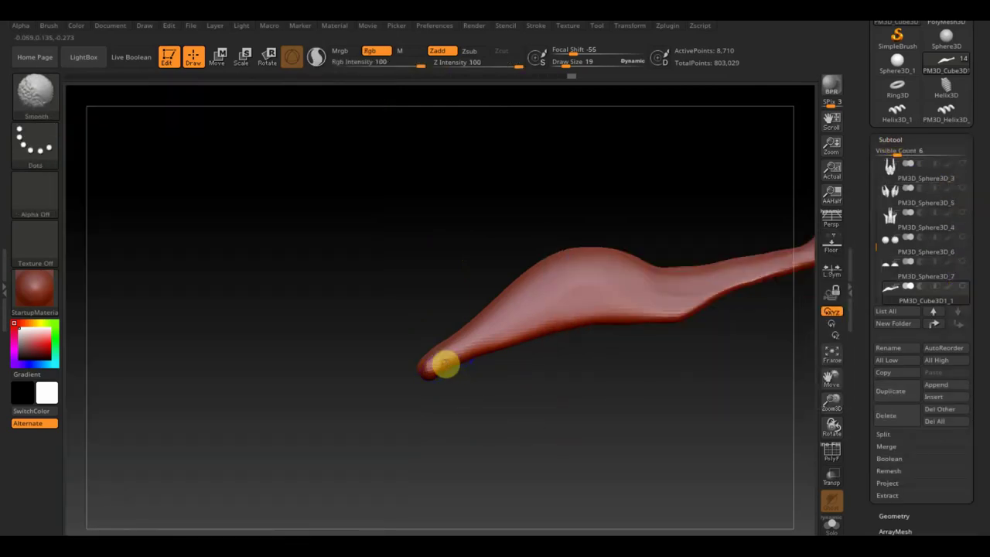
{"action": "mouse_move", "coordinate": [433, 387]}
{"action": "left_mouse_down"}
{"action": "mouse_move", "coordinate": [490, 413]}
{"action": "mouse_move", "coordinate": [516, 441]}
{"action": "mouse_move", "coordinate": [485, 457]}
{"action": "left_mouse_up"}
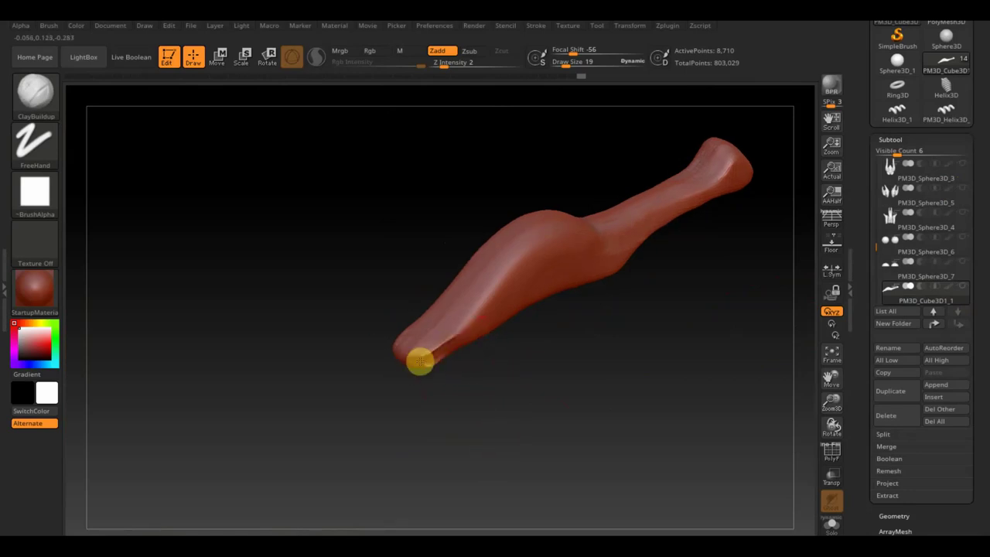
{"action": "left_click_drag", "start_coordinate": [478, 360], "coordinate": [542, 408]}
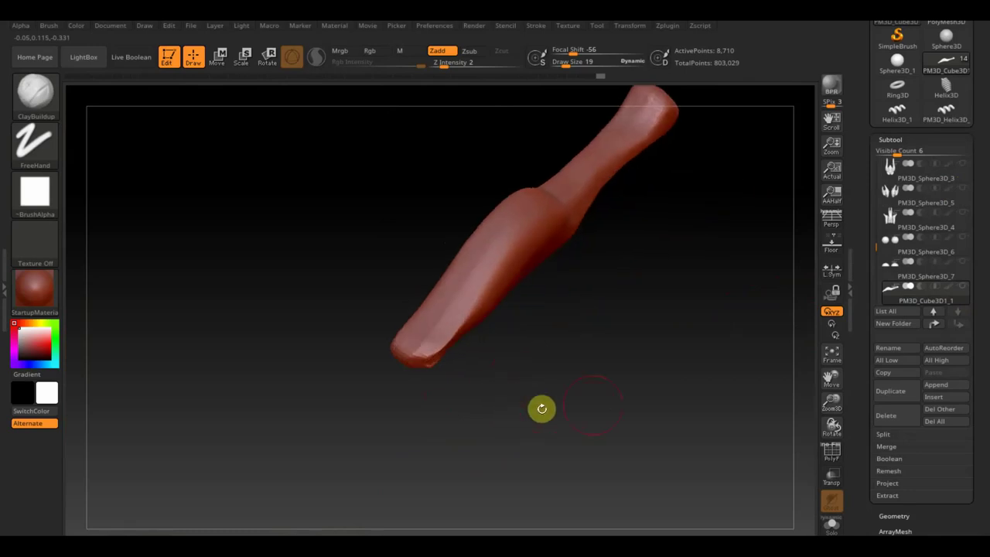
{"action": "left_click", "coordinate": [894, 515]}
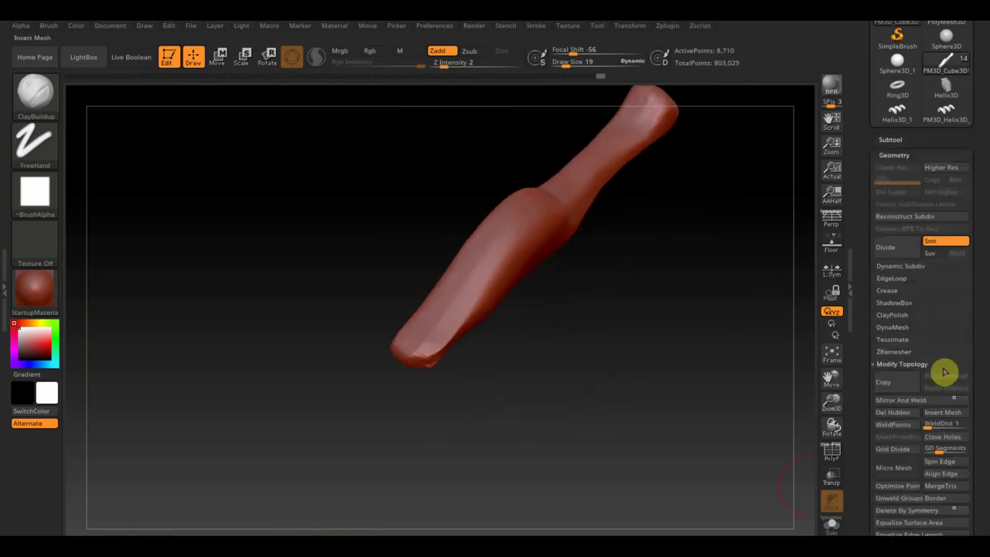
{"action": "left_click", "coordinate": [919, 405]}
Step: Smooth away the seam along the claw, then set the draw size to 39
{"action": "left_click_drag", "start_coordinate": [687, 400], "coordinate": [686, 434], "text": "shift"}
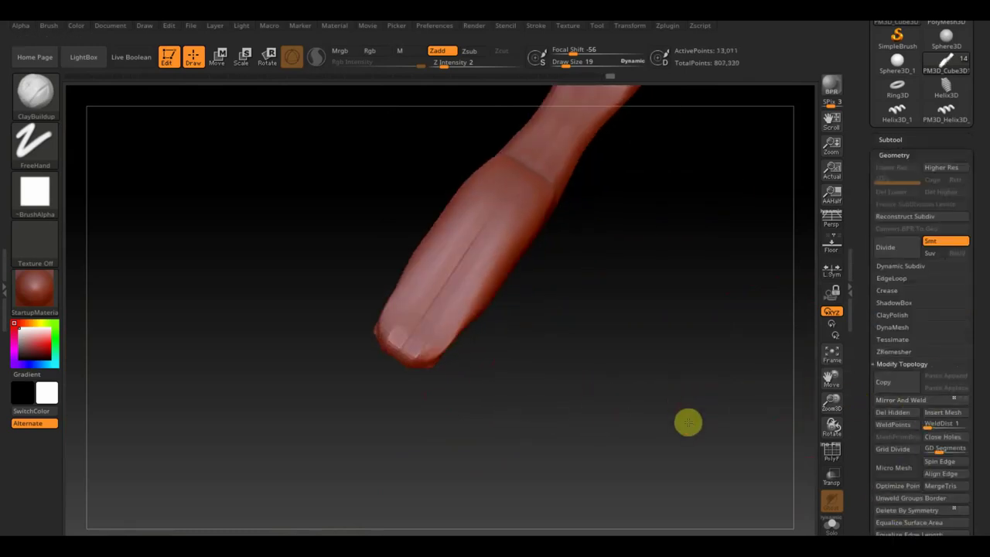
{"action": "left_click_drag", "start_coordinate": [640, 387], "coordinate": [641, 446]}
{"action": "mouse_move", "coordinate": [621, 399]}
{"action": "left_mouse_down"}
{"action": "mouse_move", "coordinate": [627, 458]}
{"action": "mouse_move", "coordinate": [630, 436]}
{"action": "left_mouse_up"}
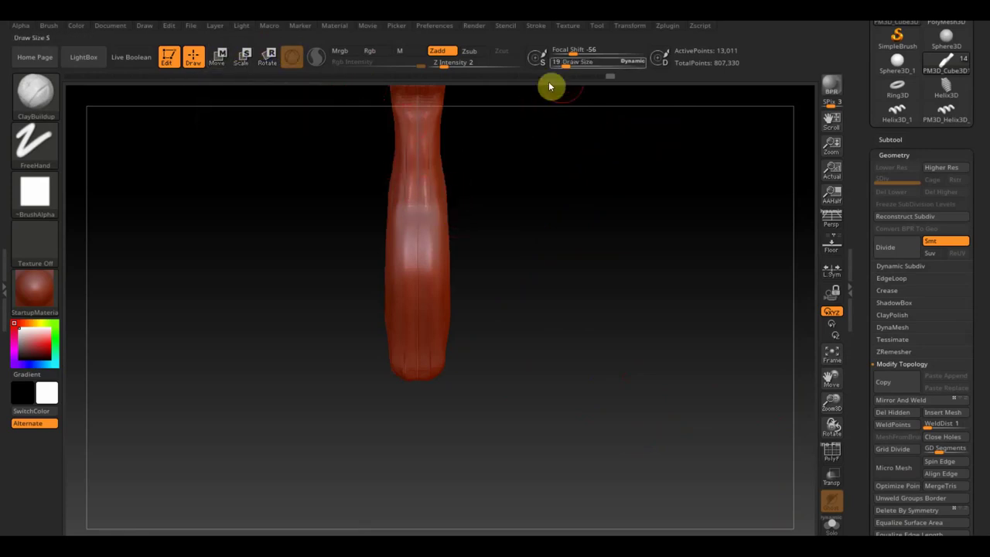
{"action": "key", "text": "shift"}
{"action": "left_click_drag", "start_coordinate": [416, 164], "coordinate": [407, 359], "text": "shift"}
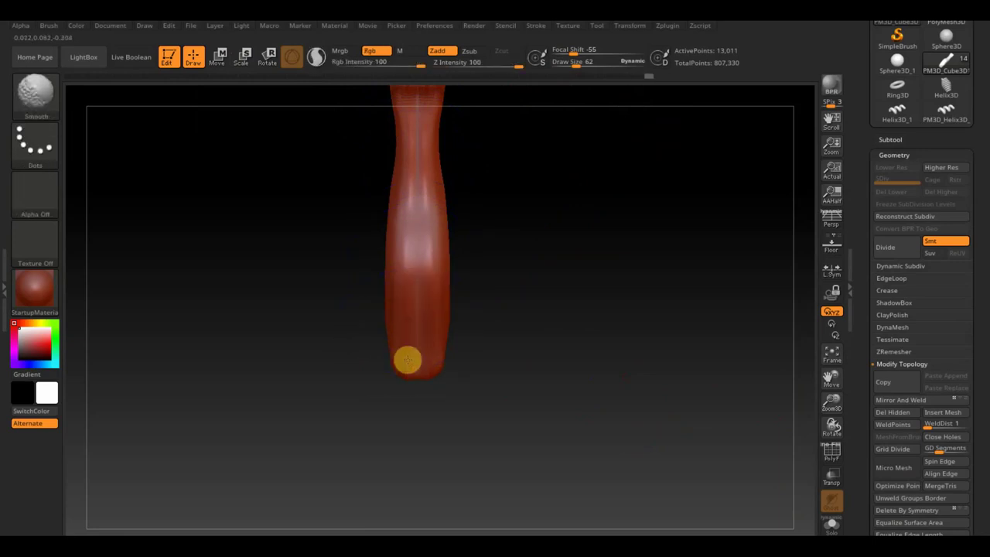
{"action": "left_click", "coordinate": [570, 62]}
{"action": "type", "text": "54"}
{"action": "key", "text": "Return"}
{"action": "type", "text": "39"}
{"action": "key", "text": "Return"}
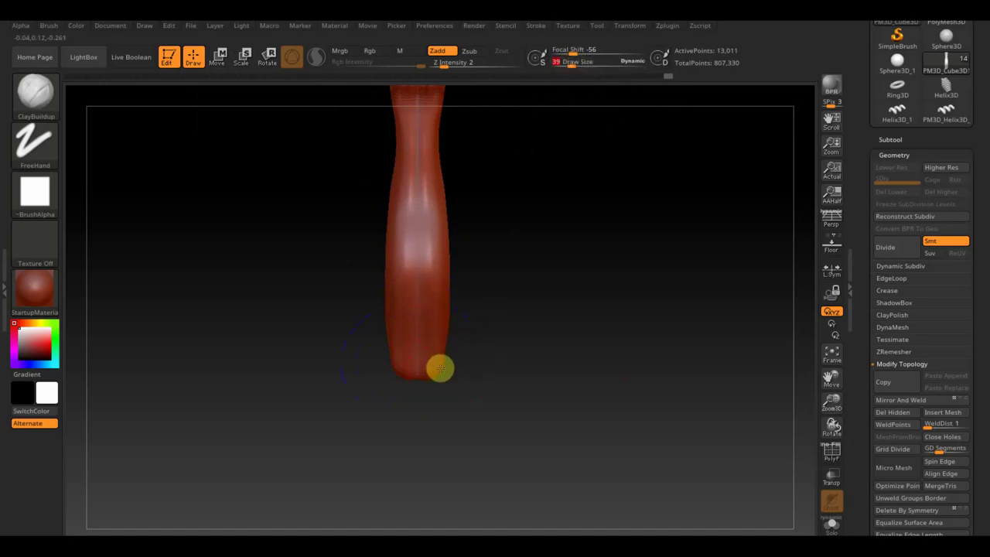
Step: With Move Topological, bend the claw tip sideways into a hook and smooth along its body
{"action": "left_click", "coordinate": [46, 94]}
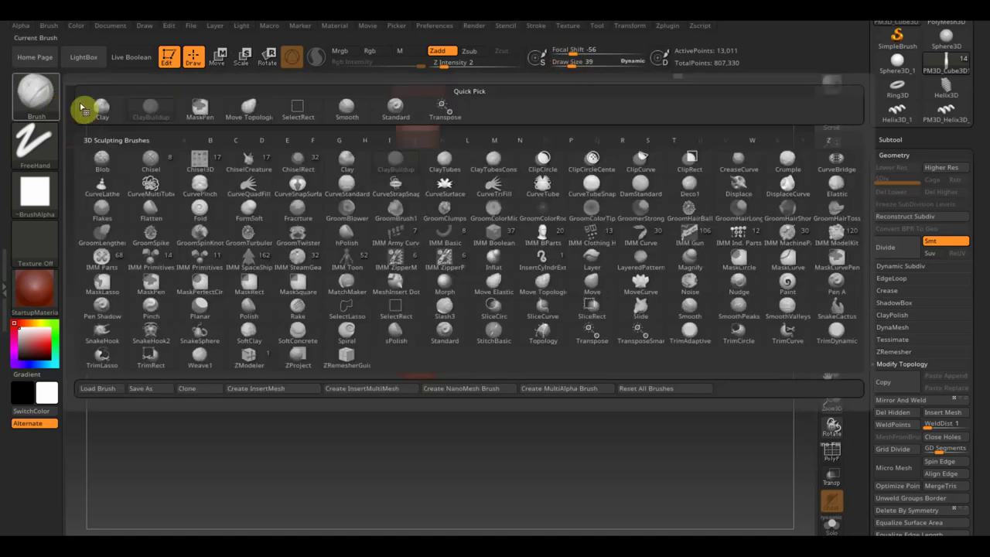
{"action": "left_click", "coordinate": [230, 117]}
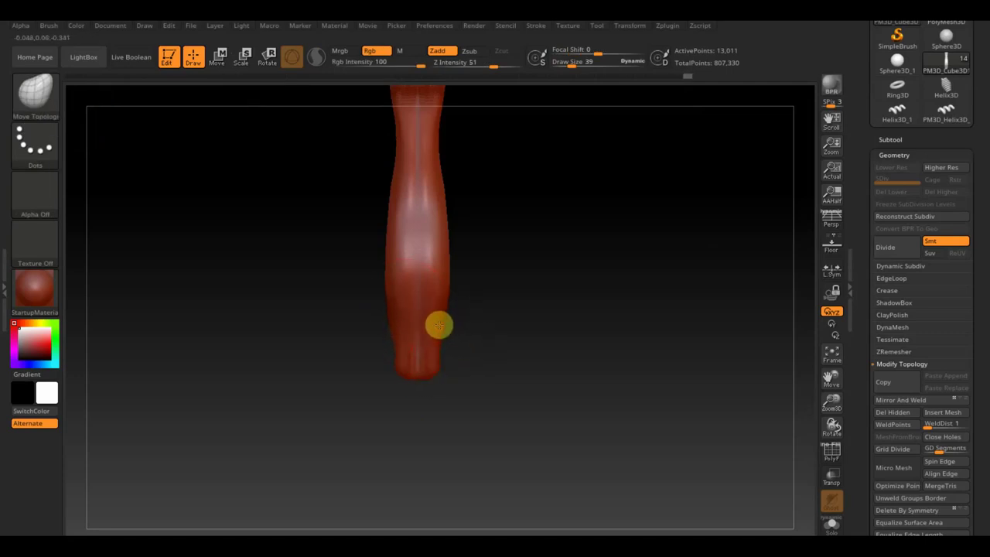
{"action": "mouse_move", "coordinate": [420, 377]}
{"action": "left_mouse_down"}
{"action": "mouse_move", "coordinate": [487, 366]}
{"action": "mouse_move", "coordinate": [442, 389]}
{"action": "left_mouse_up"}
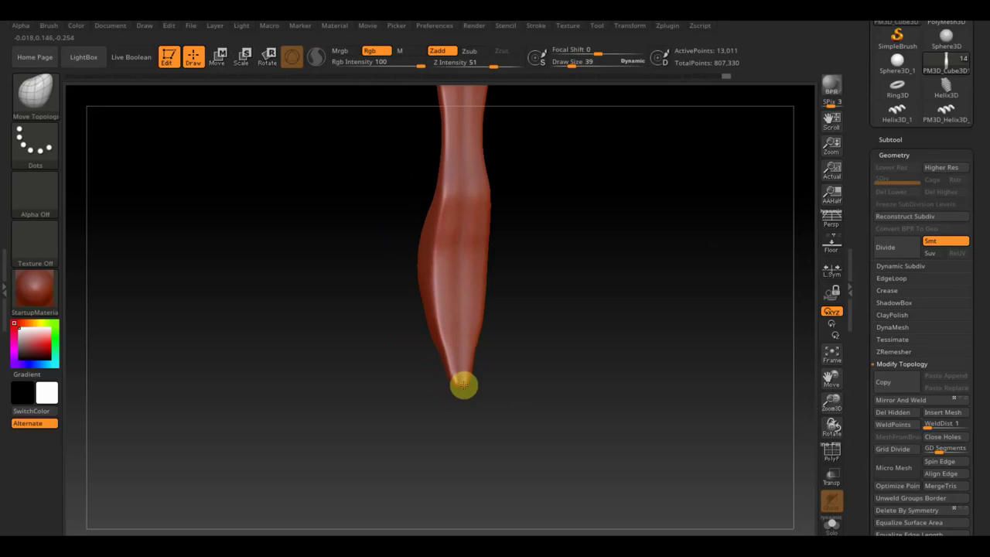
{"action": "mouse_move", "coordinate": [446, 335]}
{"action": "left_mouse_down", "text": "shift"}
{"action": "mouse_move", "coordinate": [433, 240]}
{"action": "mouse_move", "coordinate": [442, 173]}
{"action": "left_mouse_up", "text": "shift"}
{"action": "mouse_move", "coordinate": [537, 294]}
{"action": "left_mouse_down"}
{"action": "mouse_move", "coordinate": [595, 287]}
{"action": "mouse_move", "coordinate": [579, 287]}
{"action": "left_mouse_up"}
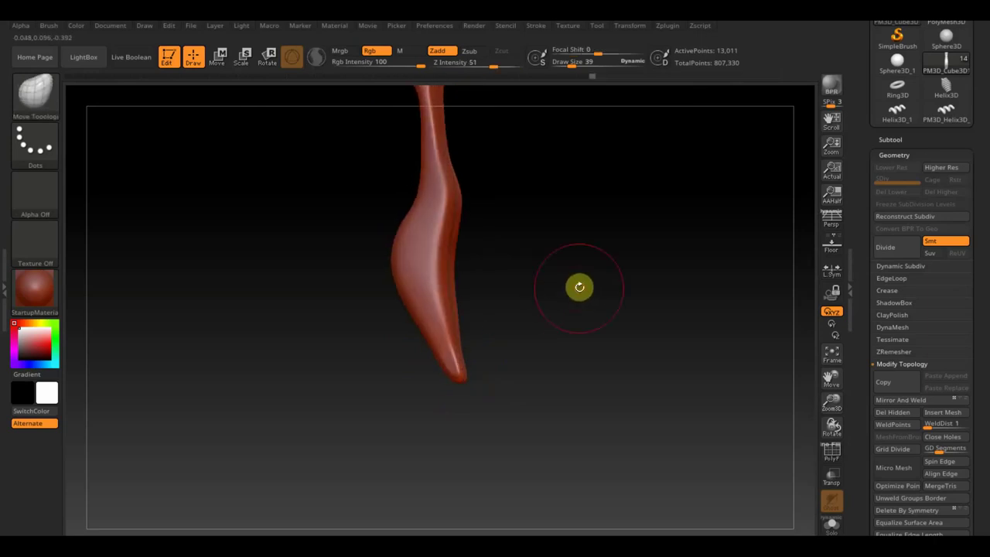
{"action": "left_click", "coordinate": [37, 96]}
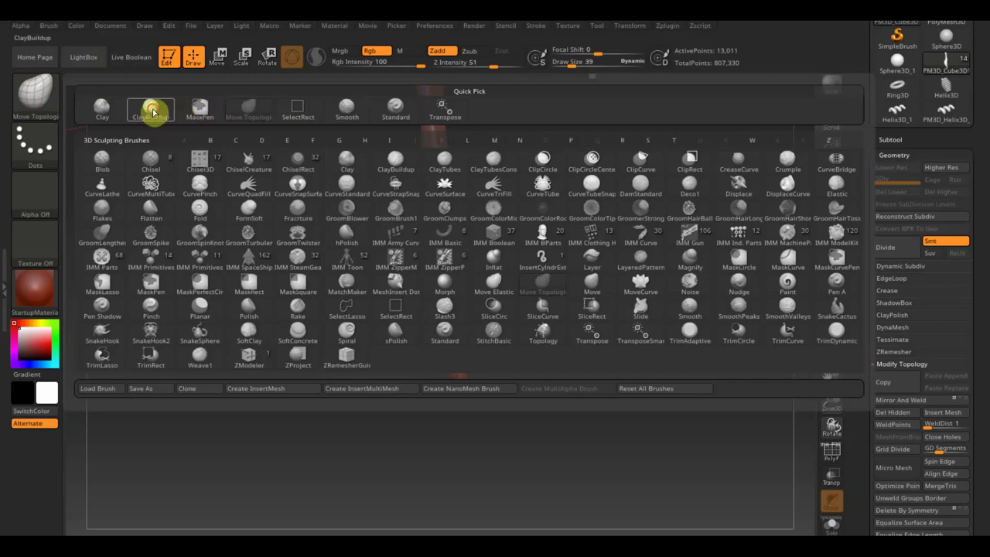
Step: Switch to ClayBuildup at brush size 17 and smooth the claw's surface along its body
{"action": "left_click", "coordinate": [152, 112]}
{"action": "left_click_drag", "start_coordinate": [570, 62], "coordinate": [567, 68]}
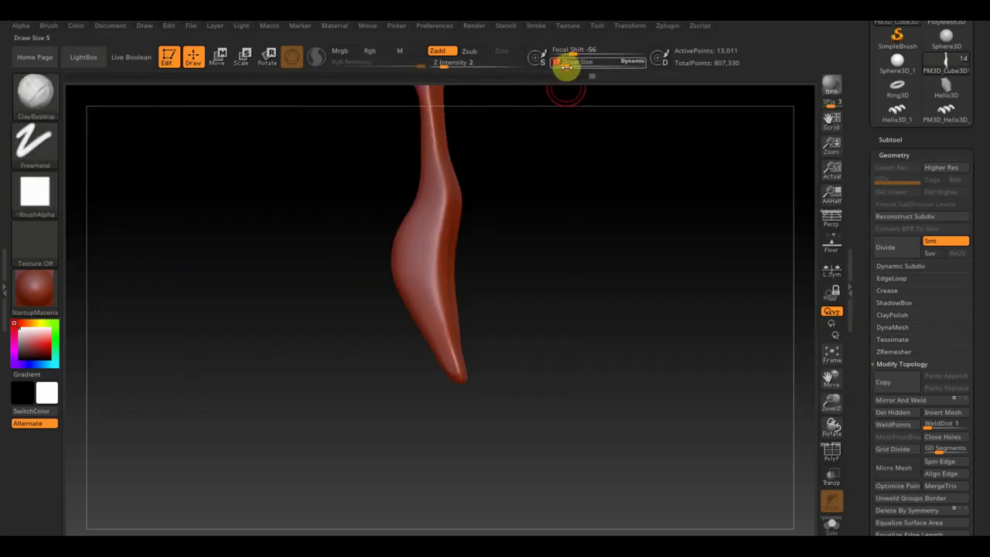
{"action": "left_click_drag", "start_coordinate": [569, 155], "coordinate": [570, 196]}
{"action": "left_click_drag", "start_coordinate": [504, 265], "coordinate": [518, 265]}
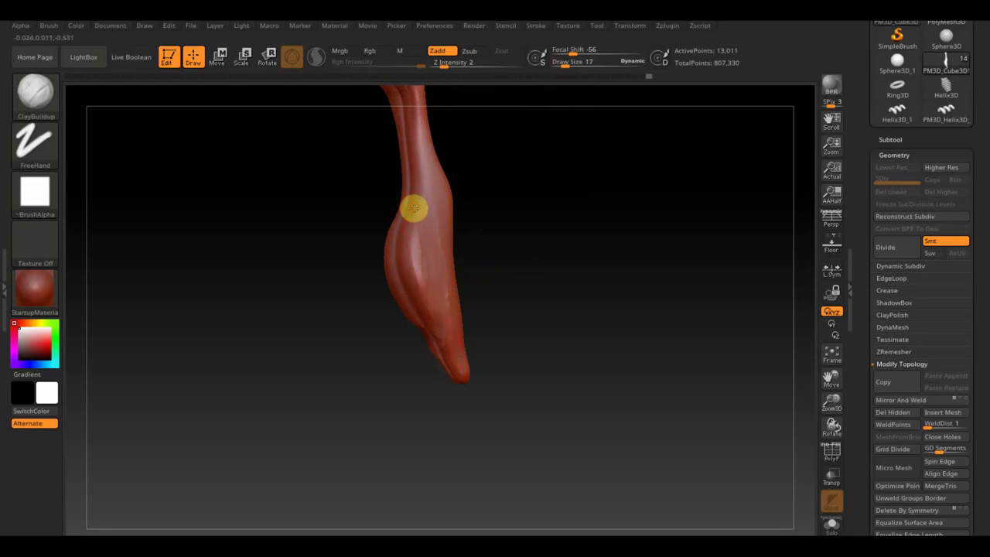
{"action": "key", "text": "shift"}
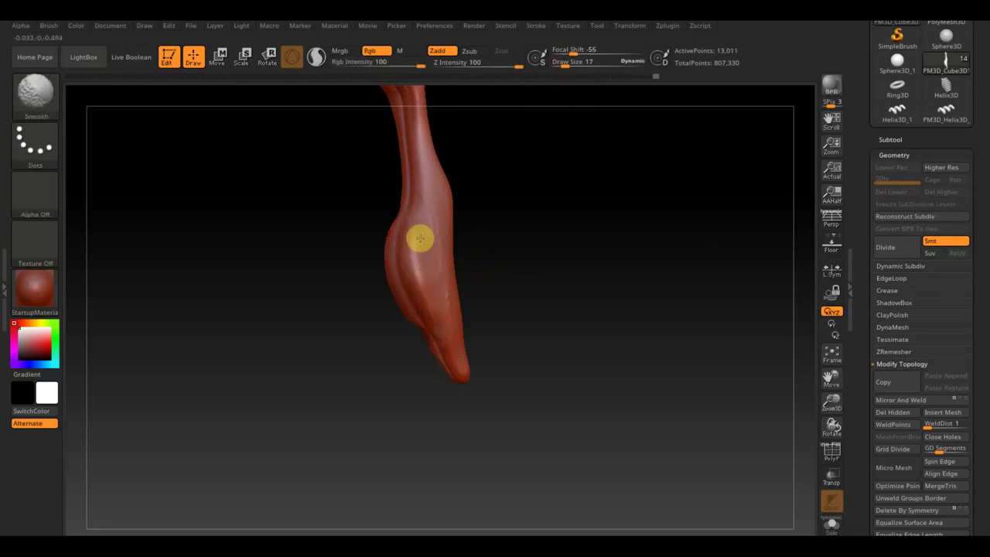
{"action": "left_click_drag", "start_coordinate": [428, 188], "coordinate": [451, 267], "text": "shift"}
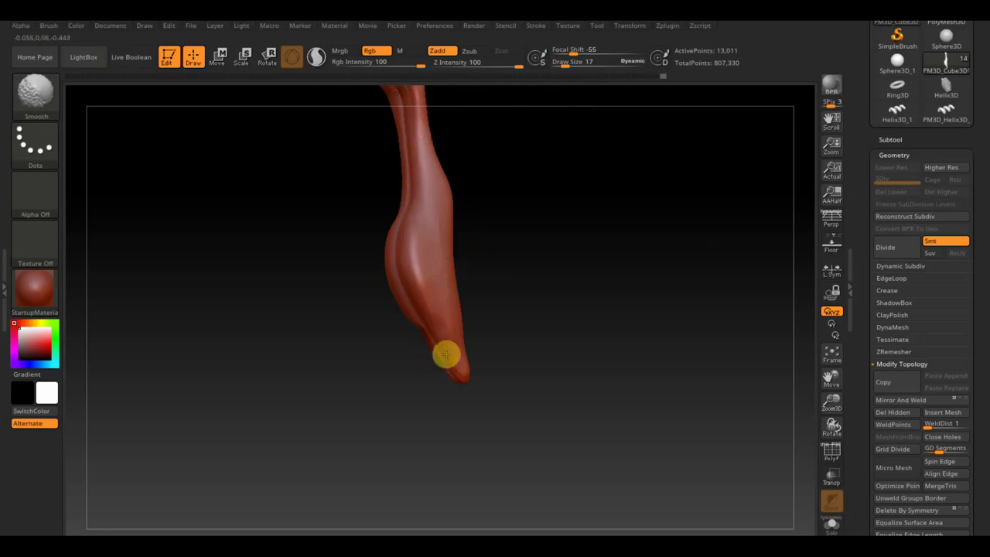
{"action": "mouse_move", "coordinate": [479, 362]}
{"action": "left_mouse_down"}
{"action": "mouse_move", "coordinate": [522, 343]}
{"action": "mouse_move", "coordinate": [442, 358]}
{"action": "left_mouse_up"}
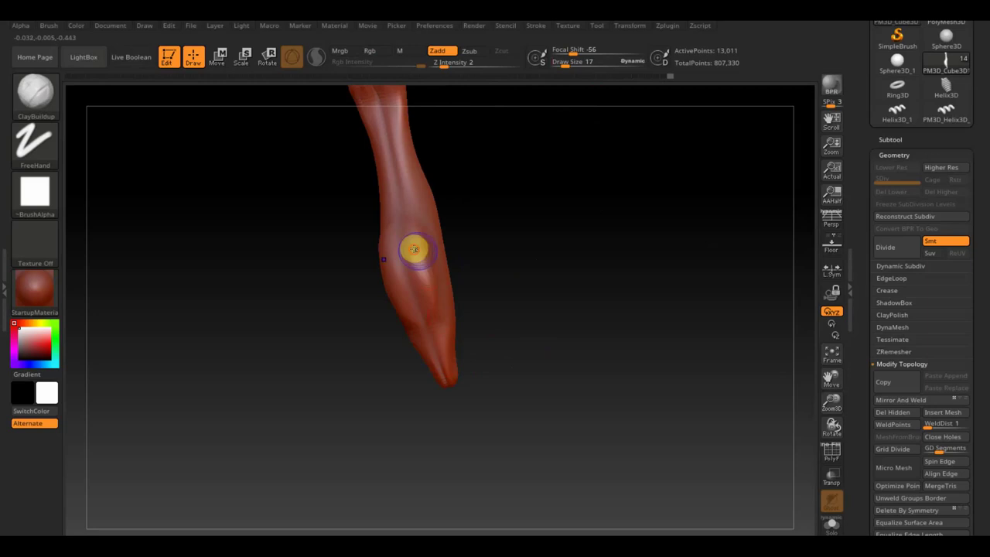
{"action": "key", "text": "shift"}
{"action": "mouse_move", "coordinate": [407, 273]}
{"action": "left_mouse_down", "text": "shift"}
{"action": "mouse_move", "coordinate": [380, 164]}
{"action": "mouse_move", "coordinate": [389, 144]}
{"action": "left_mouse_up", "text": "shift"}
{"action": "mouse_move", "coordinate": [464, 193]}
{"action": "left_mouse_down"}
{"action": "mouse_move", "coordinate": [535, 235]}
{"action": "mouse_move", "coordinate": [339, 102]}
{"action": "mouse_move", "coordinate": [541, 230]}
{"action": "mouse_move", "coordinate": [513, 283]}
{"action": "mouse_move", "coordinate": [449, 225]}
{"action": "left_mouse_up"}
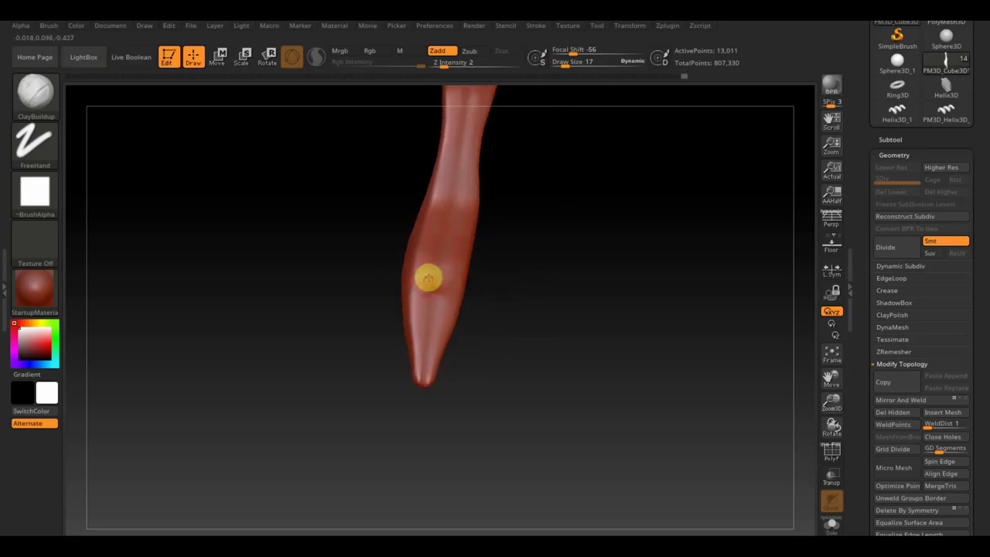
Step: Build up clay on the claw's lower half, then smooth toward the tip at size 10
{"action": "mouse_move", "coordinate": [426, 317]}
{"action": "left_mouse_down"}
{"action": "mouse_move", "coordinate": [420, 305]}
{"action": "mouse_move", "coordinate": [447, 288]}
{"action": "left_mouse_up"}
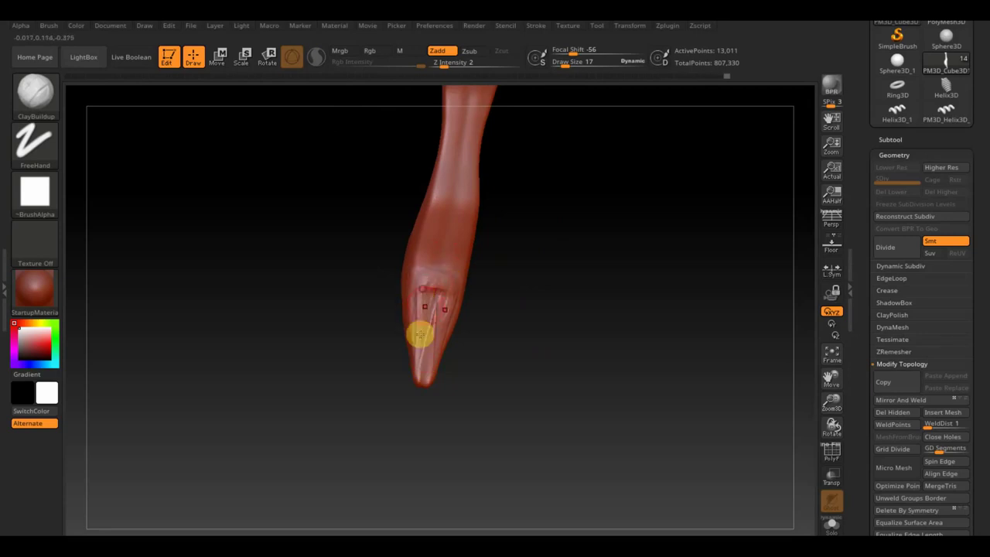
{"action": "key", "text": "shift"}
{"action": "left_click_drag", "start_coordinate": [420, 305], "coordinate": [422, 376], "text": "shift"}
{"action": "left_click_drag", "start_coordinate": [556, 73], "coordinate": [563, 63]}
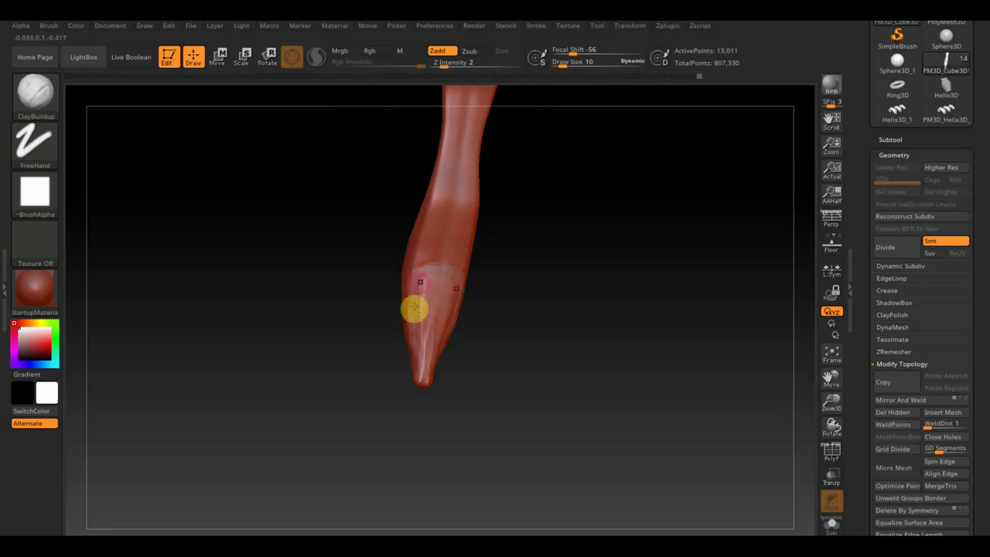
{"action": "mouse_move", "coordinate": [470, 283]}
{"action": "left_mouse_down"}
{"action": "mouse_move", "coordinate": [556, 269]}
{"action": "mouse_move", "coordinate": [492, 314]}
{"action": "left_mouse_up"}
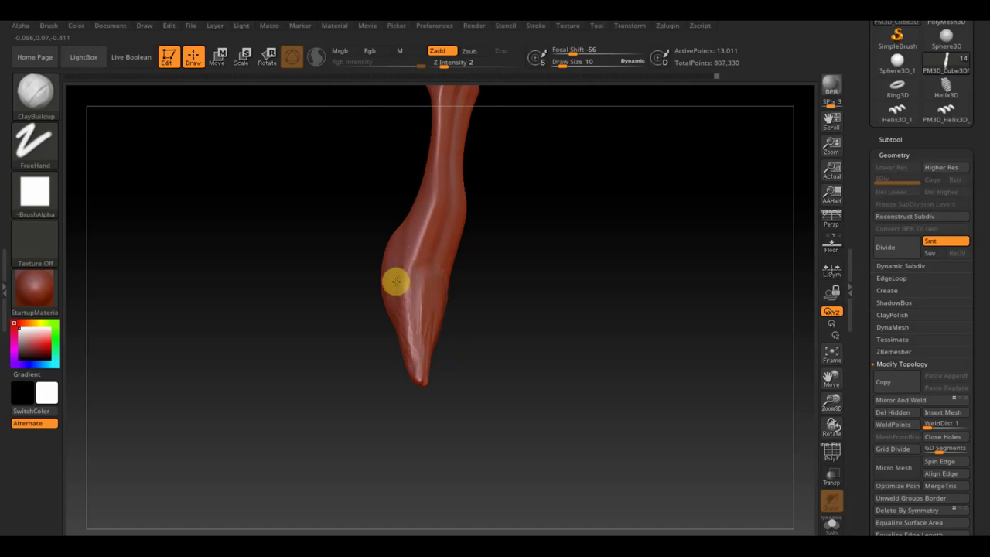
{"action": "left_click_drag", "start_coordinate": [402, 343], "coordinate": [568, 65]}
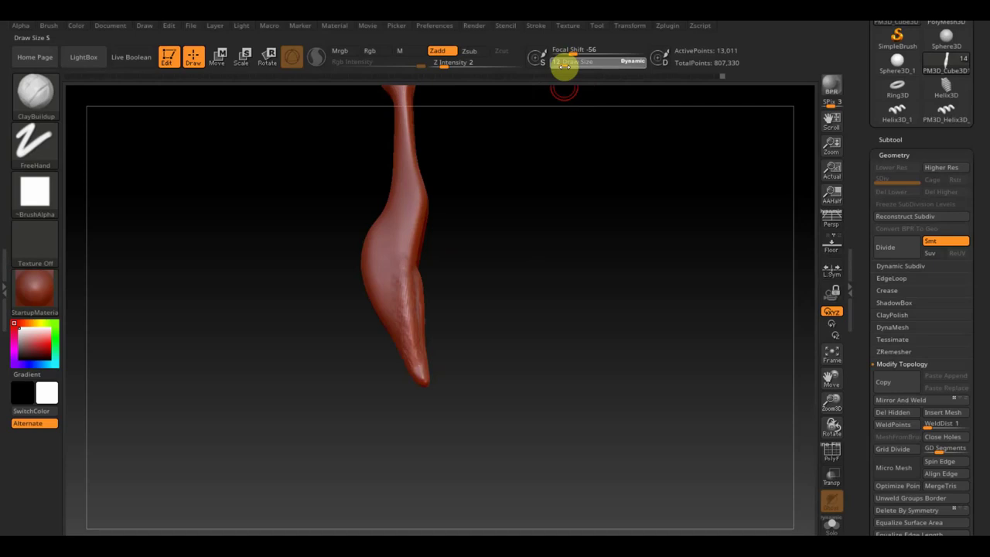
{"action": "mouse_move", "coordinate": [398, 267]}
{"action": "left_mouse_down", "text": "shift"}
{"action": "mouse_move", "coordinate": [406, 363]}
{"action": "mouse_move", "coordinate": [426, 345]}
{"action": "mouse_move", "coordinate": [433, 374]}
{"action": "left_mouse_up", "text": "shift"}
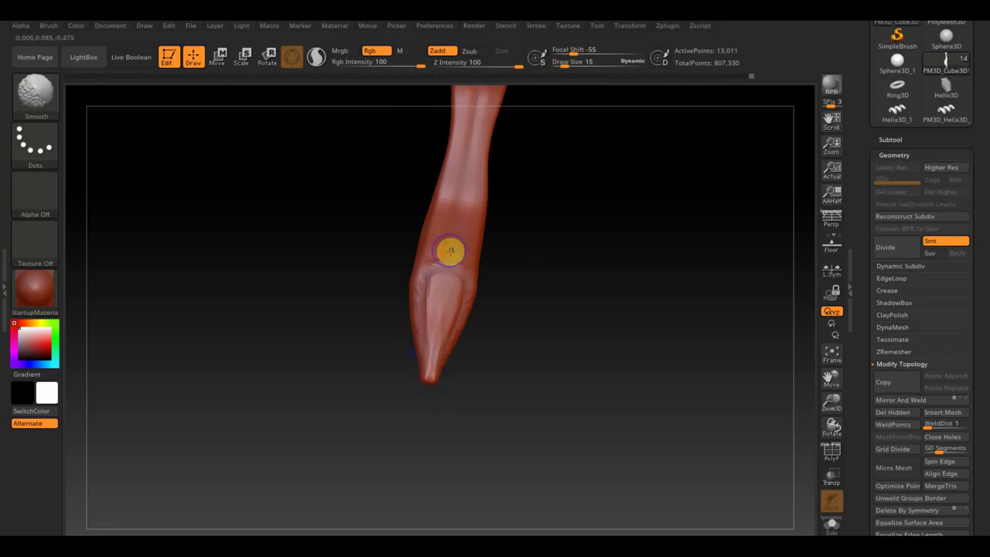
{"action": "mouse_move", "coordinate": [487, 249]}
{"action": "left_mouse_down"}
{"action": "mouse_move", "coordinate": [518, 213]}
{"action": "mouse_move", "coordinate": [506, 233]}
{"action": "left_mouse_up"}
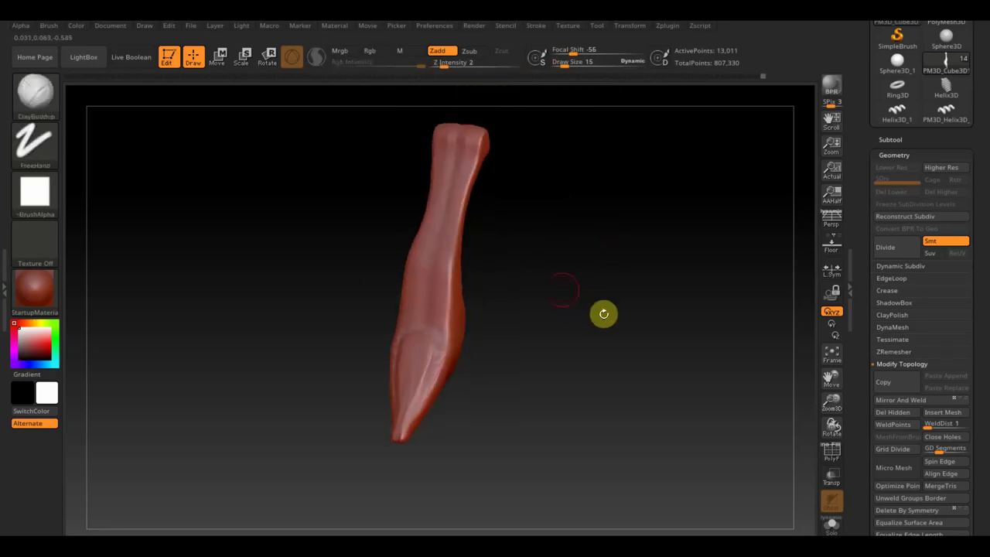
Step: With Move Topological at size 30, pull the claw's upper contour and right edge into shape
{"action": "left_click", "coordinate": [43, 94]}
{"action": "left_click", "coordinate": [249, 106]}
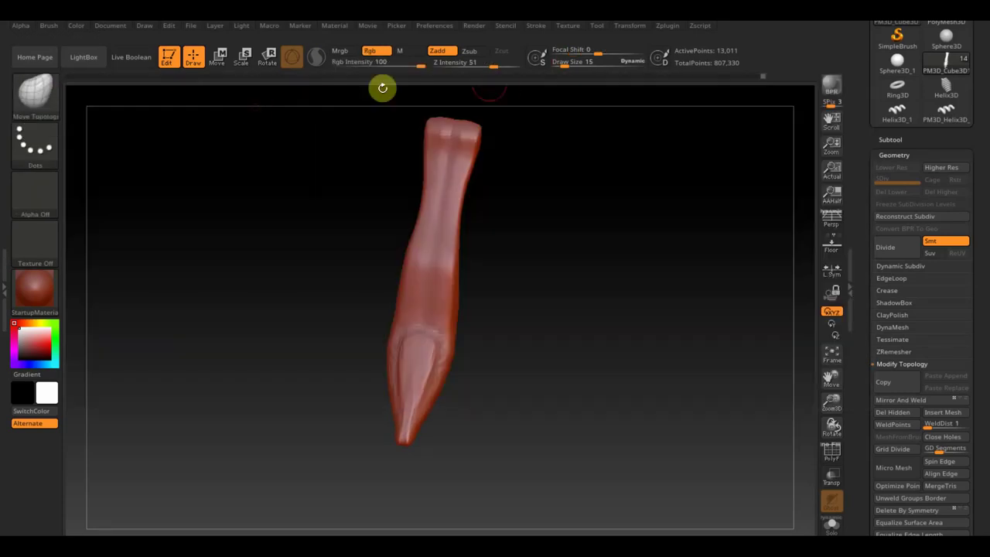
{"action": "left_click_drag", "start_coordinate": [551, 65], "coordinate": [570, 63]}
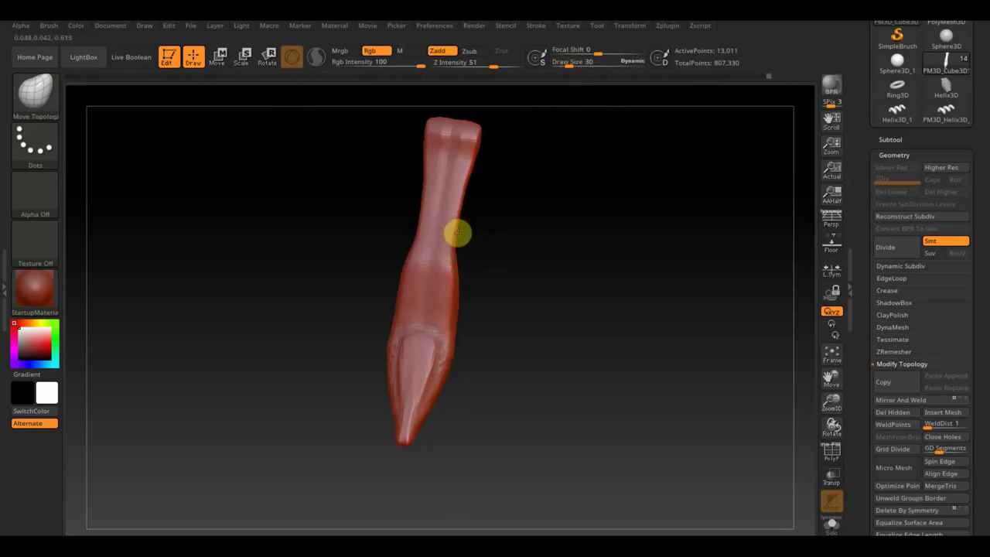
{"action": "mouse_move", "coordinate": [453, 204]}
{"action": "left_mouse_down"}
{"action": "mouse_move", "coordinate": [465, 154]}
{"action": "mouse_move", "coordinate": [458, 260]}
{"action": "mouse_move", "coordinate": [504, 279]}
{"action": "mouse_move", "coordinate": [451, 268]}
{"action": "mouse_move", "coordinate": [480, 265]}
{"action": "left_mouse_up"}
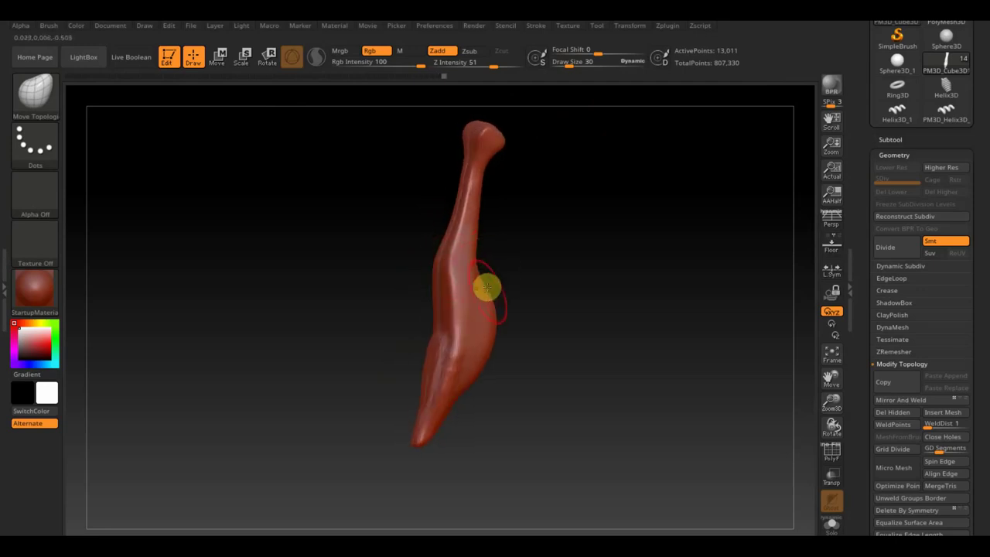
{"action": "left_click_drag", "start_coordinate": [549, 320], "coordinate": [541, 330]}
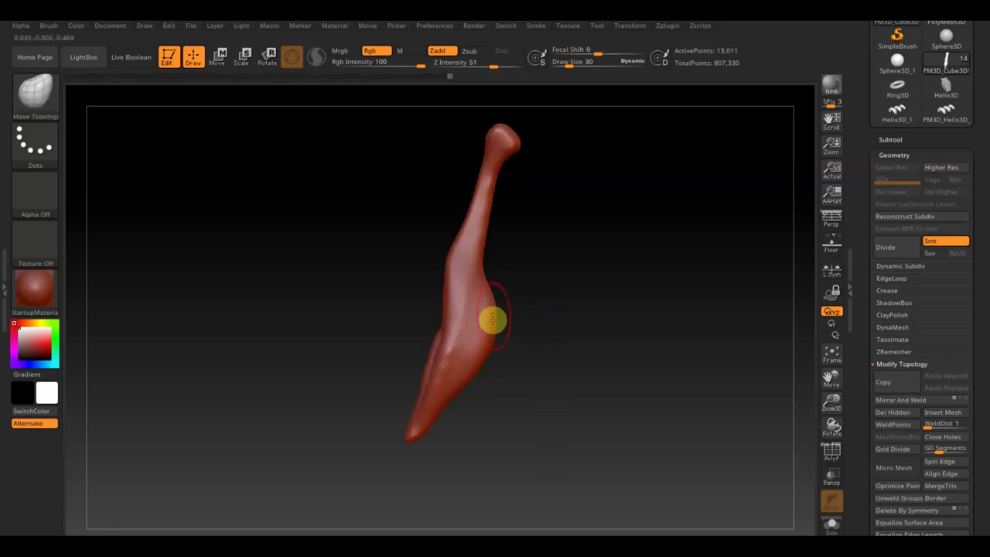
{"action": "mouse_move", "coordinate": [493, 308]}
{"action": "left_mouse_down"}
{"action": "mouse_move", "coordinate": [496, 324]}
{"action": "mouse_move", "coordinate": [544, 340]}
{"action": "left_mouse_up"}
Step: Smooth the top of the claw and push its lower bulge upward, checking the shape
{"action": "key", "text": "shift"}
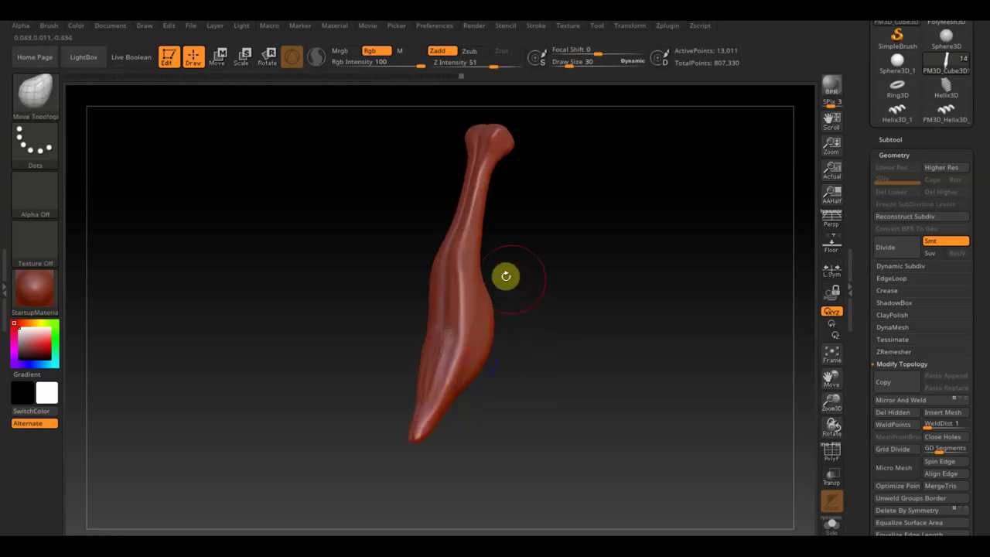
{"action": "left_click_drag", "start_coordinate": [503, 276], "coordinate": [559, 255]}
{"action": "mouse_move", "coordinate": [467, 126]}
{"action": "left_mouse_down", "text": "shift"}
{"action": "mouse_move", "coordinate": [464, 191]}
{"action": "mouse_move", "coordinate": [449, 220]}
{"action": "mouse_move", "coordinate": [459, 277]}
{"action": "mouse_move", "coordinate": [480, 263]}
{"action": "left_mouse_up", "text": "shift"}
{"action": "mouse_move", "coordinate": [480, 263]}
{"action": "right_mouse_down"}
{"action": "mouse_move", "coordinate": [490, 243]}
{"action": "mouse_move", "coordinate": [449, 258]}
{"action": "mouse_move", "coordinate": [542, 261]}
{"action": "mouse_move", "coordinate": [508, 272]}
{"action": "right_mouse_up"}
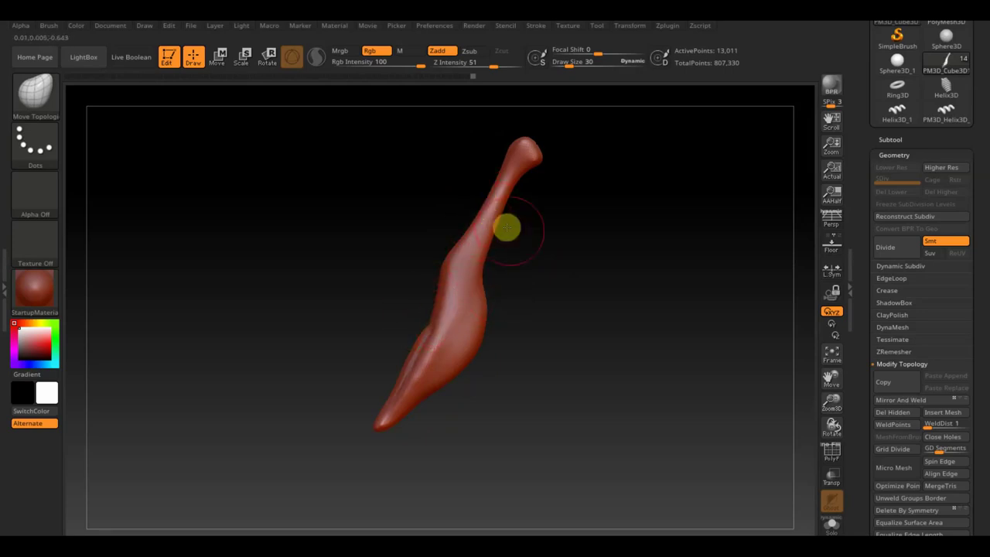
{"action": "right_click_drag", "start_coordinate": [487, 204], "coordinate": [613, 286], "text": "shift"}
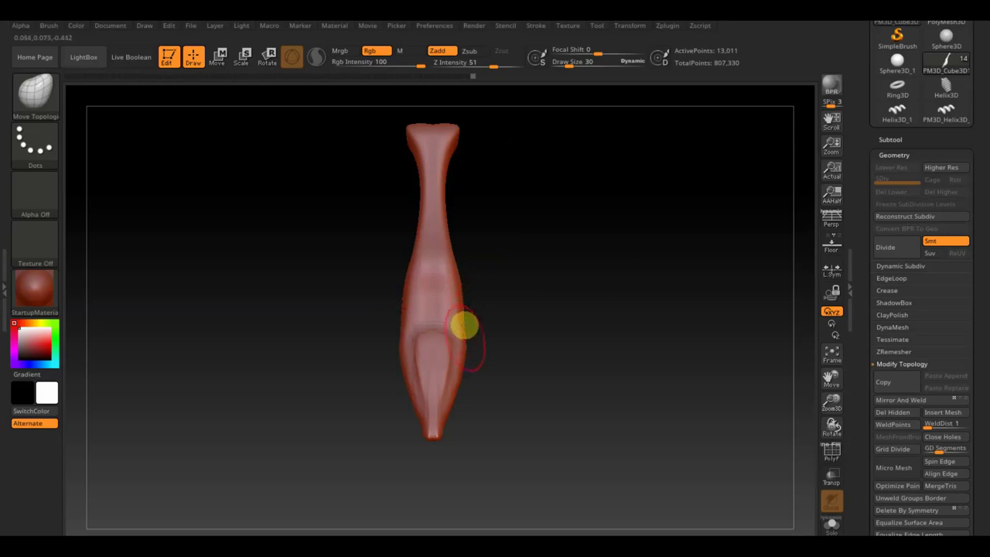
{"action": "left_click_drag", "start_coordinate": [418, 367], "coordinate": [407, 326]}
{"action": "mouse_move", "coordinate": [543, 321]}
{"action": "left_mouse_down"}
{"action": "mouse_move", "coordinate": [474, 319]}
{"action": "mouse_move", "coordinate": [490, 332]}
{"action": "left_mouse_up"}
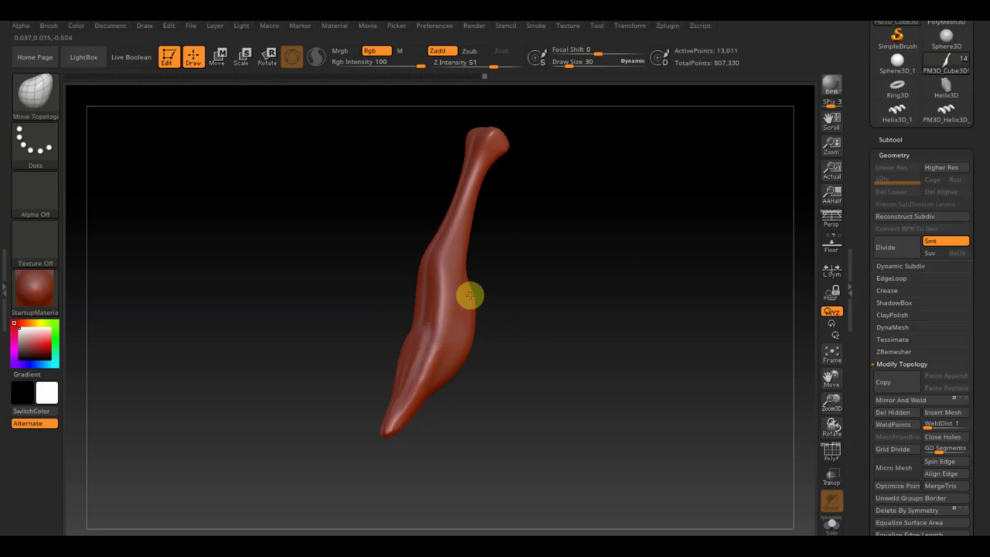
{"action": "left_click_drag", "start_coordinate": [469, 294], "coordinate": [506, 292]}
{"action": "left_click_drag", "start_coordinate": [499, 245], "coordinate": [574, 254]}
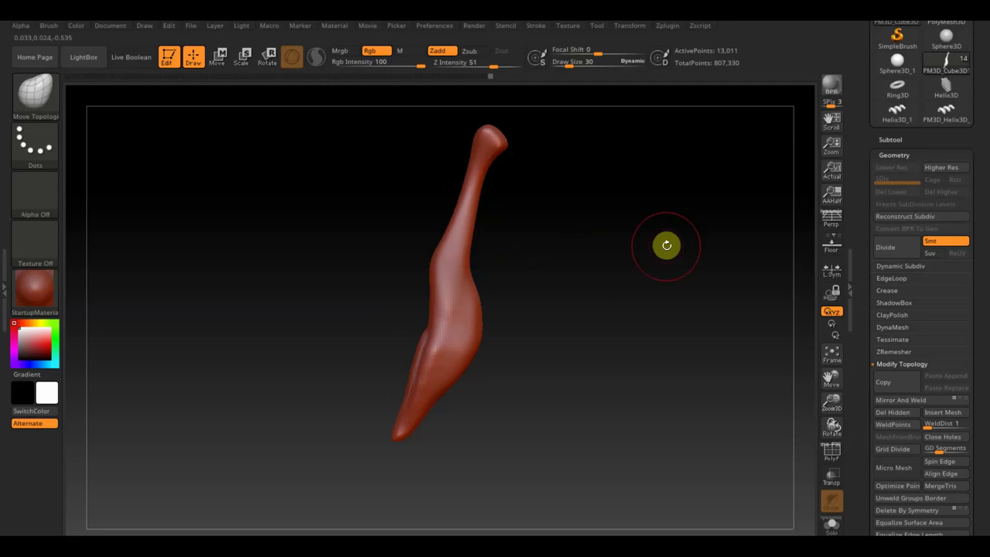
Step: Select the PM3D_Cube3D1_1 subtool and frame the whole figure in an upright front view
{"action": "left_click", "coordinate": [891, 139]}
{"action": "mouse_move", "coordinate": [926, 247]}
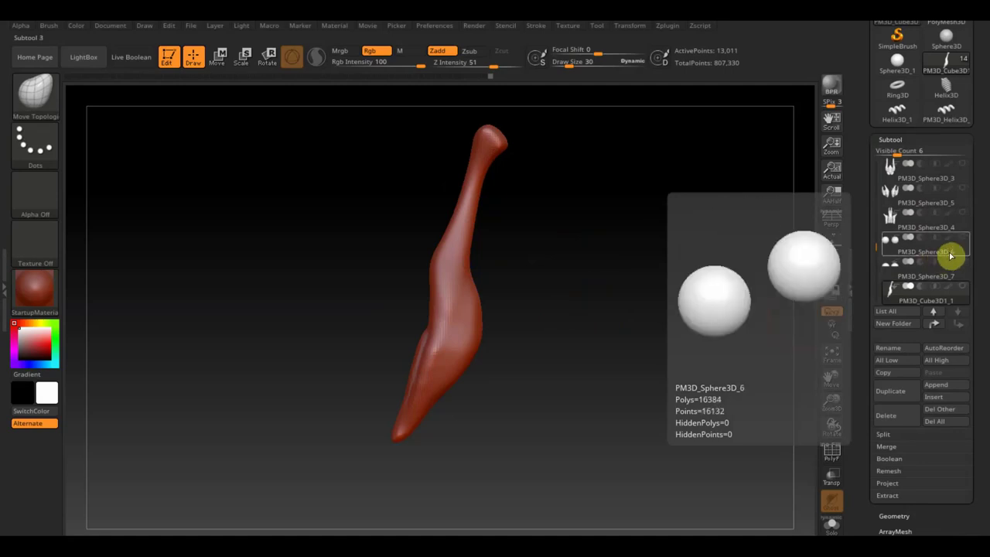
{"action": "left_click", "coordinate": [962, 286]}
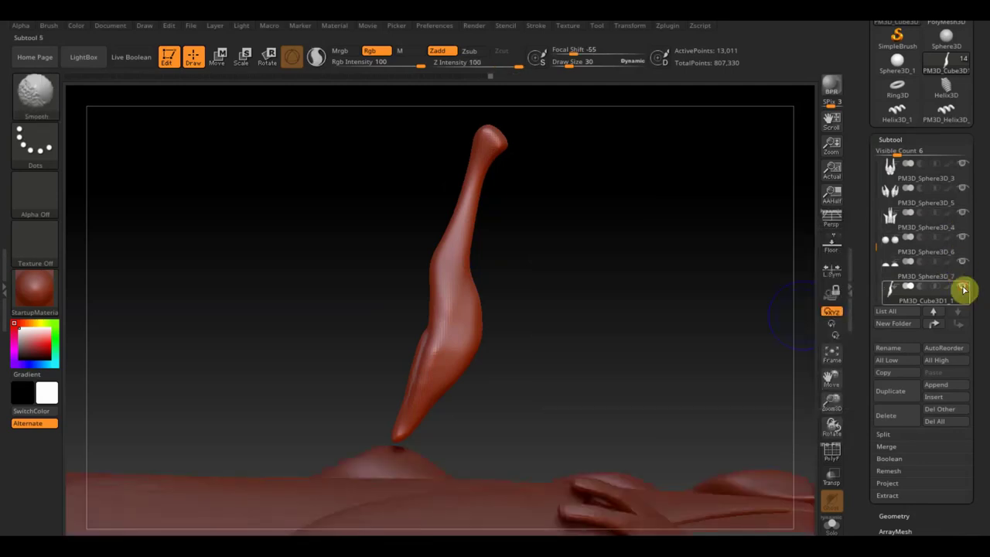
{"action": "mouse_move", "coordinate": [774, 314]}
{"action": "left_mouse_down"}
{"action": "mouse_move", "coordinate": [674, 327]}
{"action": "mouse_move", "coordinate": [714, 312]}
{"action": "mouse_move", "coordinate": [720, 333]}
{"action": "left_mouse_up"}
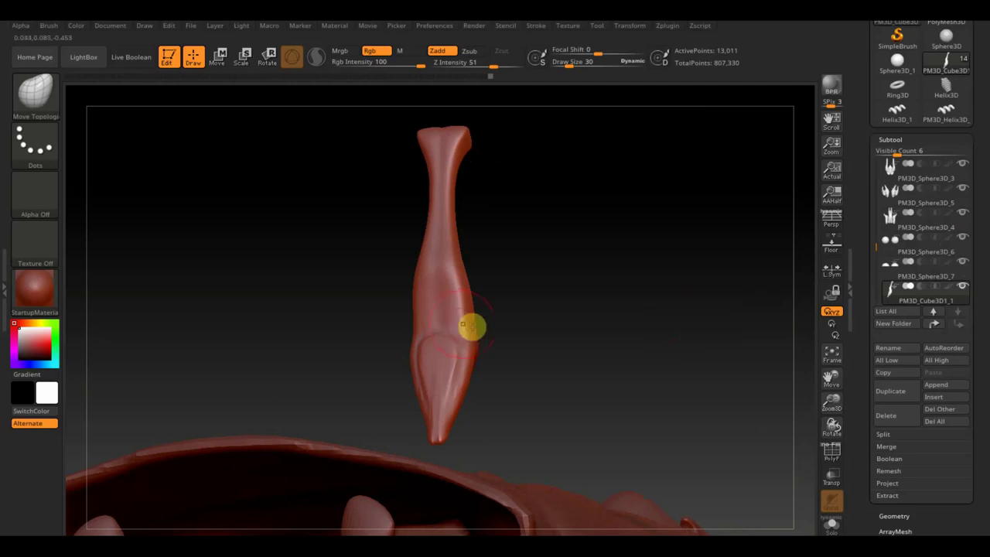
{"action": "key", "text": "f"}
{"action": "mouse_move", "coordinate": [593, 265]}
{"action": "left_mouse_down"}
{"action": "mouse_move", "coordinate": [616, 407]}
{"action": "mouse_move", "coordinate": [588, 364]}
{"action": "left_mouse_up"}
{"action": "left_click", "coordinate": [217, 56]}
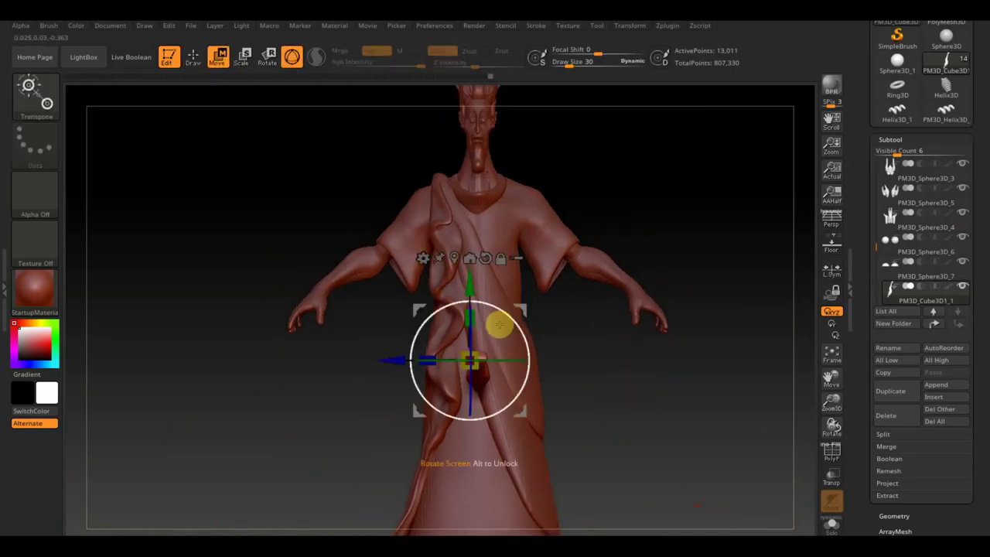
Step: Rotate the claw piece to about -34 degrees and move it left onto the figure's hand
{"action": "left_click_drag", "start_coordinate": [500, 361], "coordinate": [609, 380]}
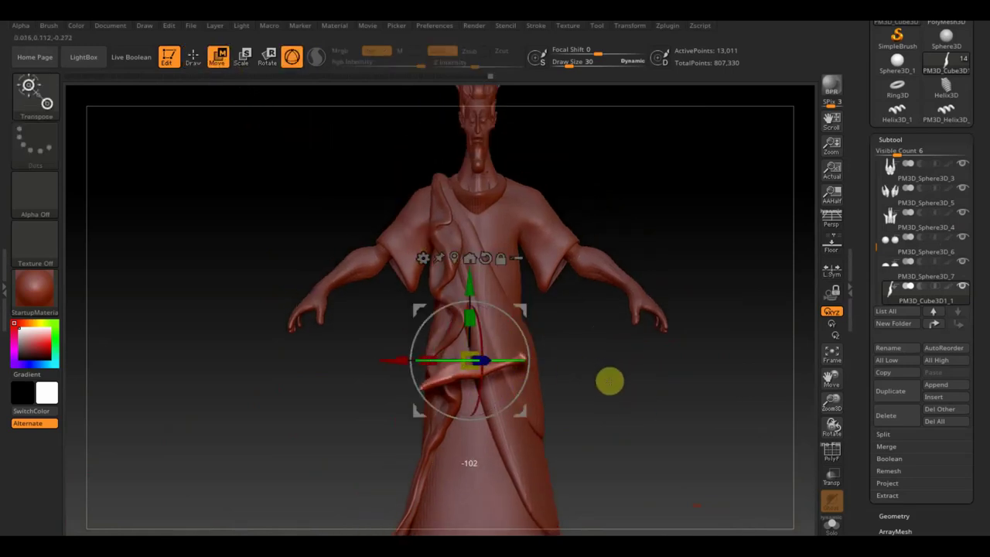
{"action": "left_click_drag", "start_coordinate": [482, 336], "coordinate": [466, 184]}
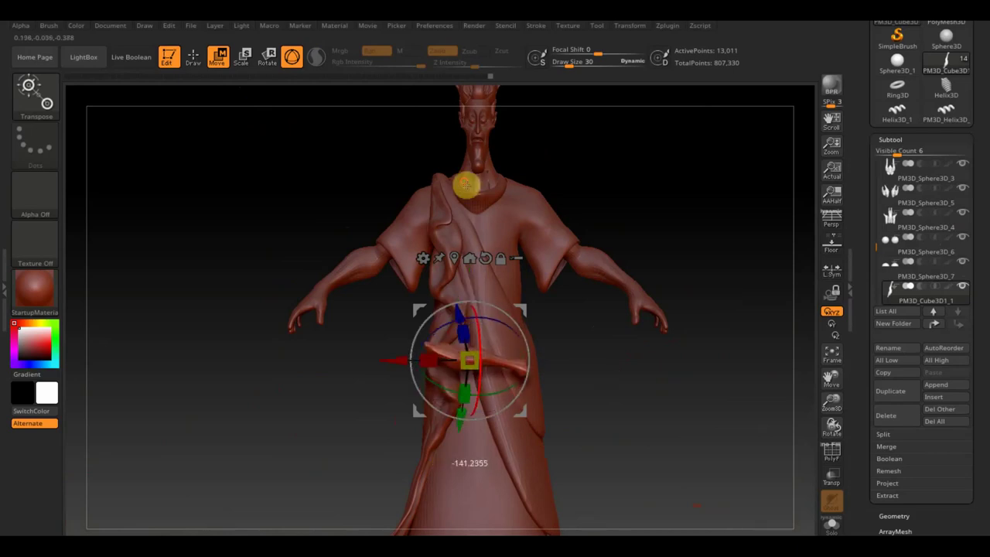
{"action": "mouse_move", "coordinate": [482, 325]}
{"action": "left_mouse_down"}
{"action": "mouse_move", "coordinate": [477, 306]}
{"action": "mouse_move", "coordinate": [502, 301]}
{"action": "mouse_move", "coordinate": [483, 288]}
{"action": "mouse_move", "coordinate": [361, 299]}
{"action": "mouse_move", "coordinate": [322, 287]}
{"action": "left_mouse_up"}
{"action": "left_click_drag", "start_coordinate": [409, 364], "coordinate": [482, 479]}
{"action": "left_click_drag", "start_coordinate": [497, 369], "coordinate": [480, 427]}
{"action": "left_click_drag", "start_coordinate": [323, 287], "coordinate": [175, 328]}
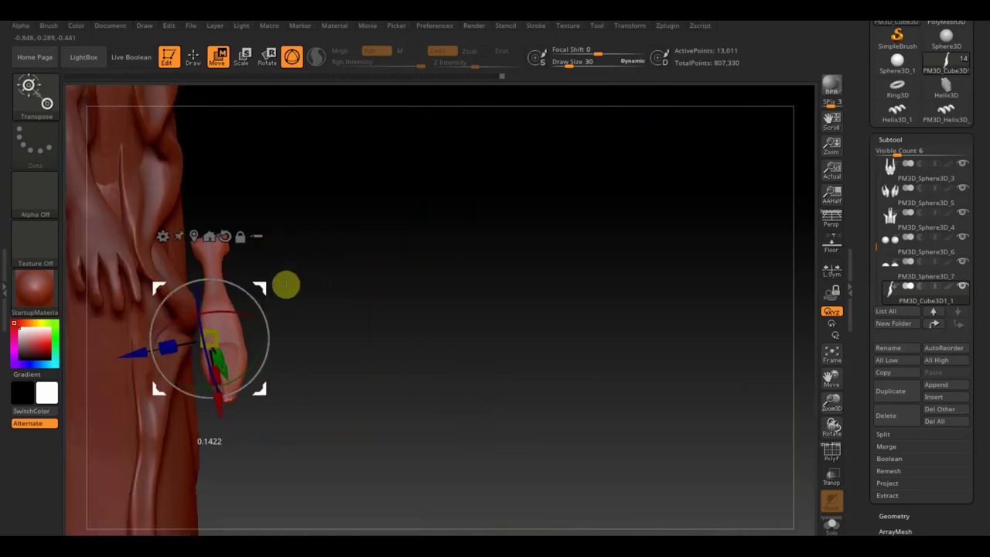
{"action": "mouse_move", "coordinate": [290, 325]}
{"action": "left_mouse_down"}
{"action": "mouse_move", "coordinate": [354, 312]}
{"action": "mouse_move", "coordinate": [316, 335]}
{"action": "mouse_move", "coordinate": [633, 311]}
{"action": "mouse_move", "coordinate": [621, 320]}
{"action": "left_mouse_up"}
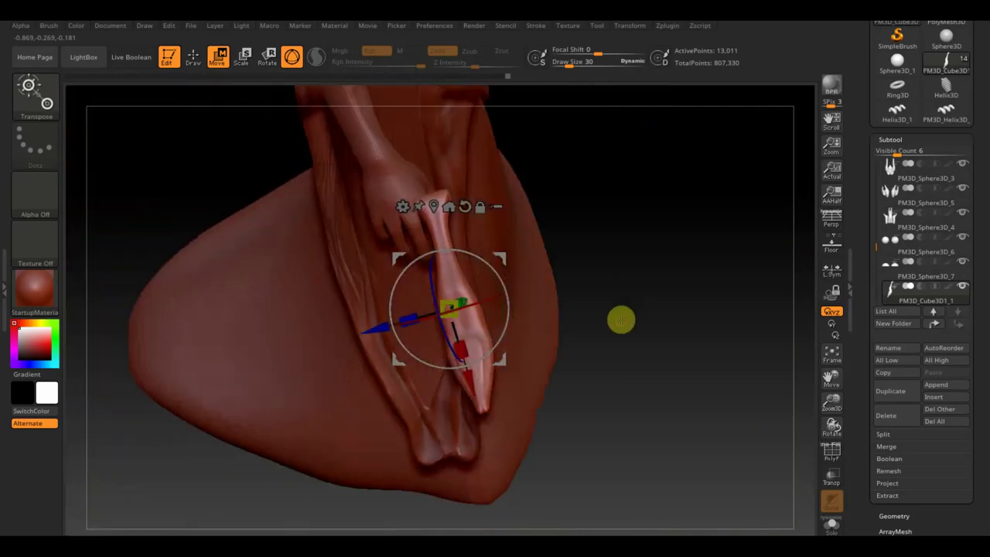
Step: Rotate and slide the claw so it lines up along the finger and sits on its tip
{"action": "left_click_drag", "start_coordinate": [437, 302], "coordinate": [456, 307]}
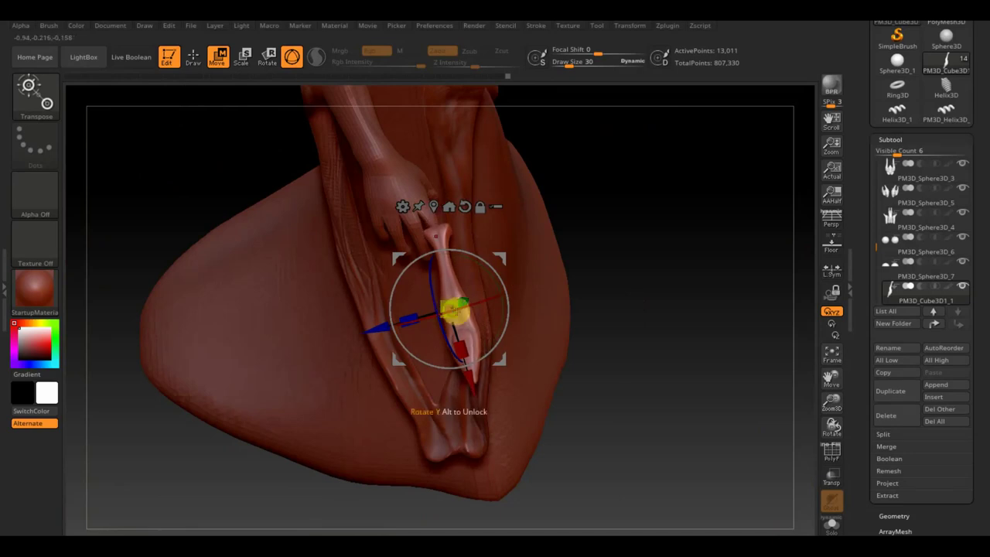
{"action": "left_click_drag", "start_coordinate": [502, 258], "coordinate": [500, 228]}
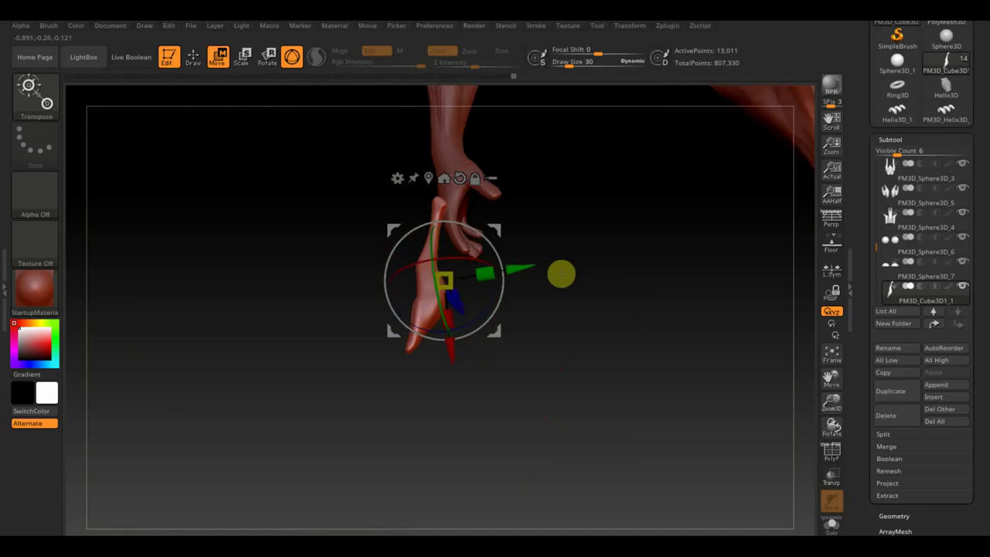
{"action": "mouse_move", "coordinate": [588, 281]}
{"action": "left_mouse_down"}
{"action": "mouse_move", "coordinate": [590, 299]}
{"action": "mouse_move", "coordinate": [523, 242]}
{"action": "left_mouse_up"}
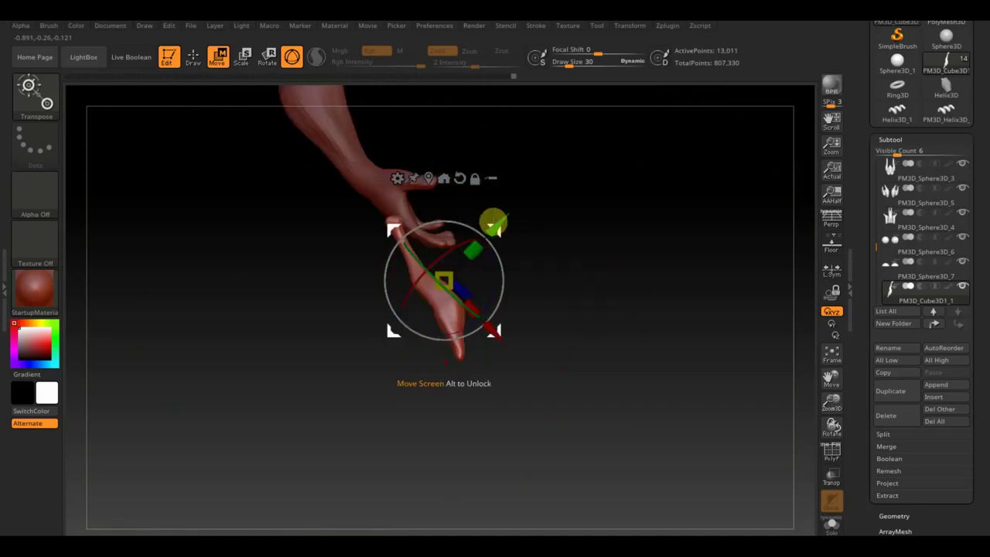
{"action": "left_click_drag", "start_coordinate": [468, 227], "coordinate": [457, 188]}
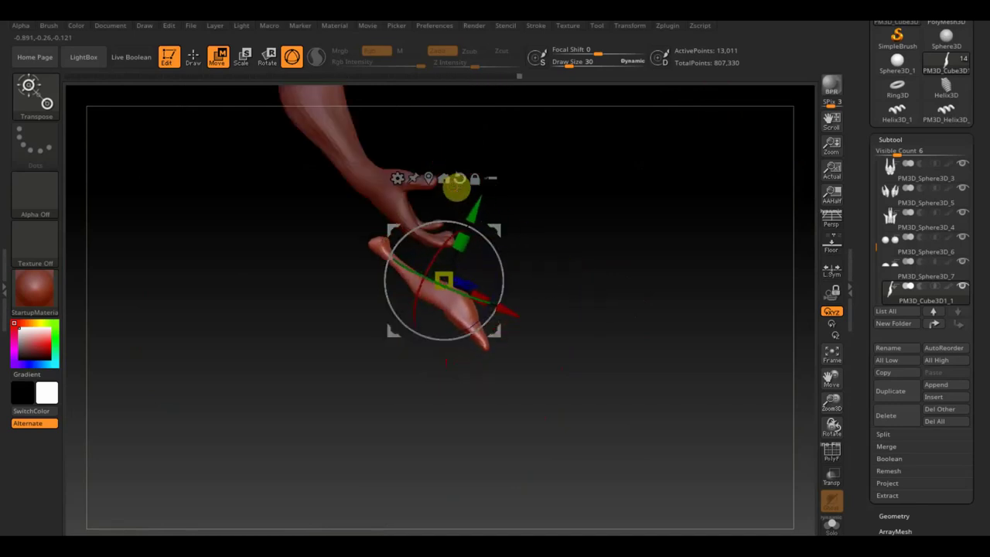
{"action": "mouse_move", "coordinate": [490, 228]}
{"action": "left_mouse_down"}
{"action": "mouse_move", "coordinate": [522, 222]}
{"action": "mouse_move", "coordinate": [523, 208]}
{"action": "mouse_move", "coordinate": [642, 230]}
{"action": "mouse_move", "coordinate": [665, 159]}
{"action": "mouse_move", "coordinate": [716, 201]}
{"action": "mouse_move", "coordinate": [696, 309]}
{"action": "mouse_move", "coordinate": [676, 325]}
{"action": "left_mouse_up"}
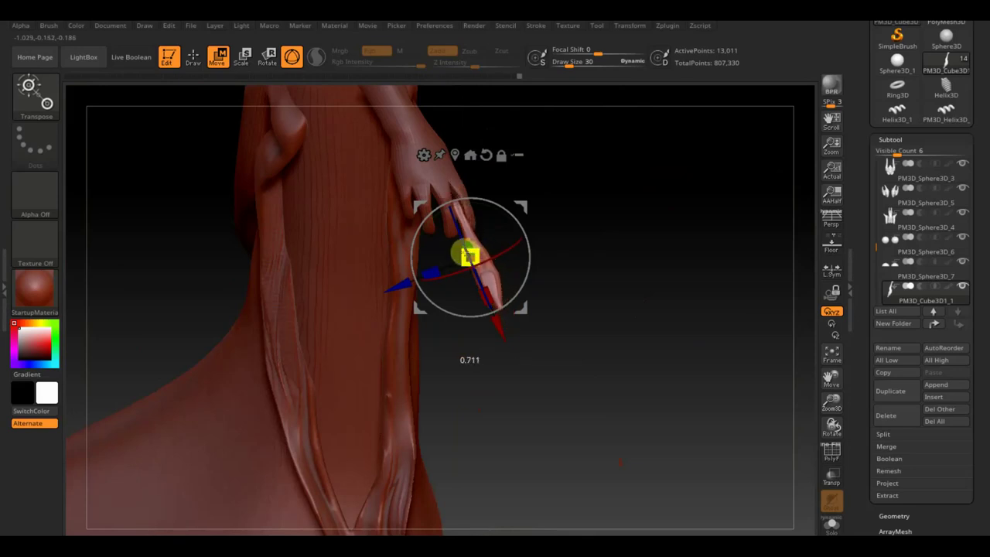
{"action": "mouse_move", "coordinate": [522, 205]}
{"action": "left_mouse_down"}
{"action": "mouse_move", "coordinate": [524, 186]}
{"action": "mouse_move", "coordinate": [581, 239]}
{"action": "mouse_move", "coordinate": [548, 250]}
{"action": "mouse_move", "coordinate": [542, 283]}
{"action": "mouse_move", "coordinate": [652, 286]}
{"action": "mouse_move", "coordinate": [654, 261]}
{"action": "mouse_move", "coordinate": [690, 280]}
{"action": "mouse_move", "coordinate": [707, 314]}
{"action": "mouse_move", "coordinate": [720, 264]}
{"action": "mouse_move", "coordinate": [678, 281]}
{"action": "mouse_move", "coordinate": [645, 325]}
{"action": "left_mouse_up"}
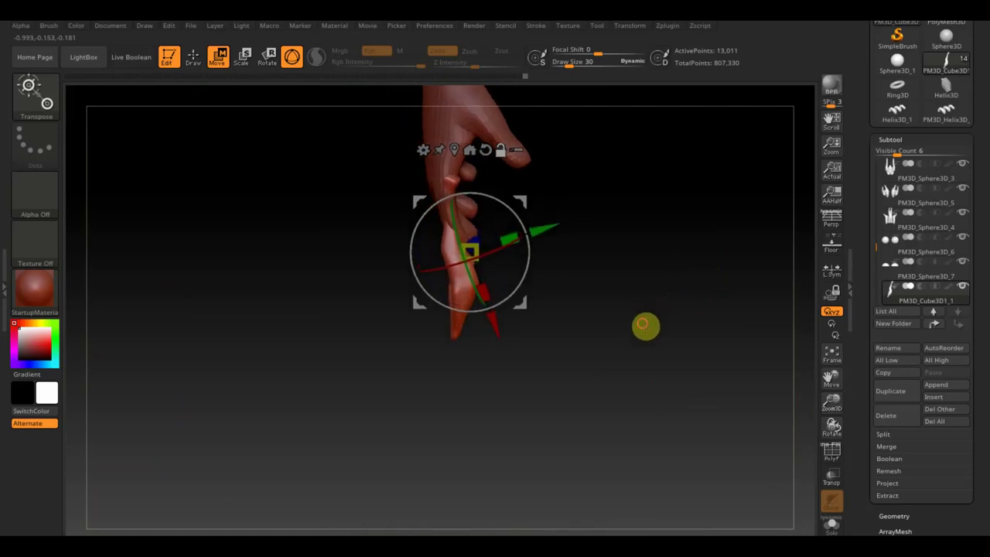
{"action": "mouse_move", "coordinate": [524, 206]}
{"action": "left_mouse_down"}
{"action": "mouse_move", "coordinate": [522, 192]}
{"action": "mouse_move", "coordinate": [572, 296]}
{"action": "left_mouse_up"}
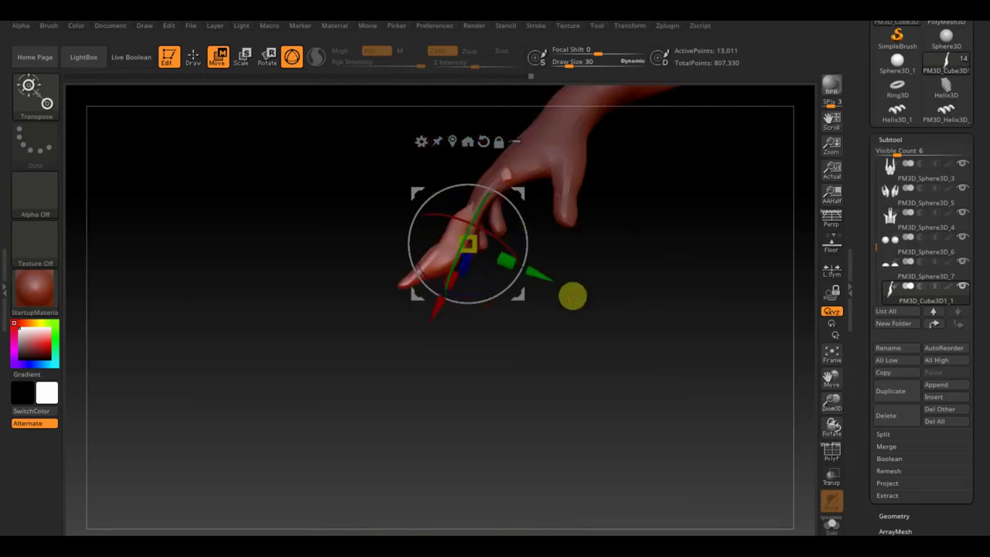
{"action": "left_click_drag", "start_coordinate": [522, 225], "coordinate": [526, 212]}
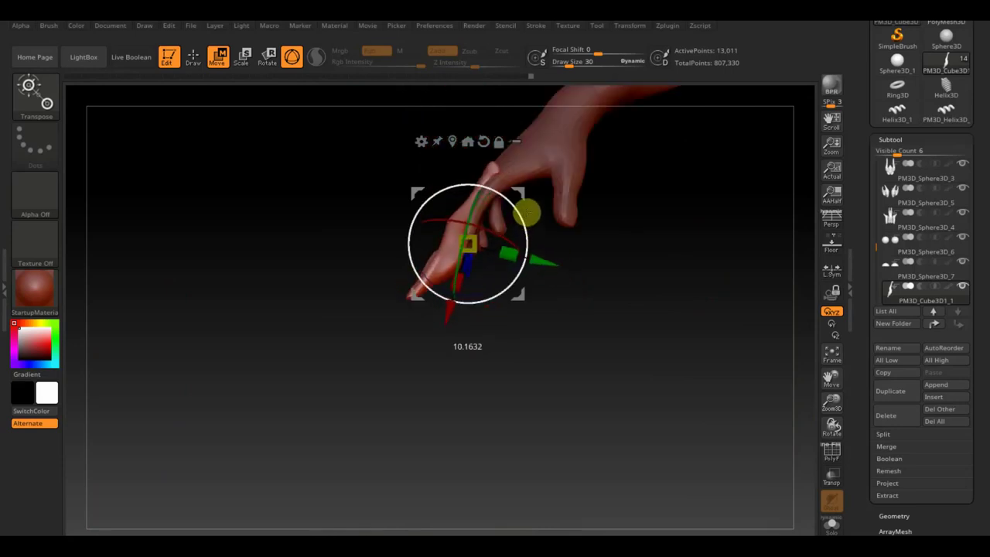
{"action": "left_click_drag", "start_coordinate": [539, 258], "coordinate": [546, 261]}
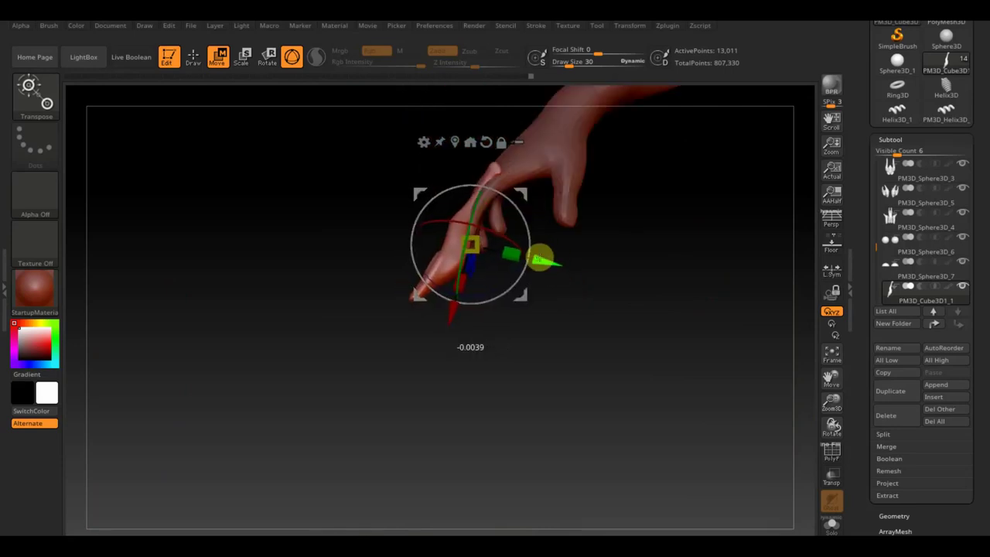
{"action": "mouse_move", "coordinate": [618, 284]}
{"action": "left_mouse_down"}
{"action": "mouse_move", "coordinate": [655, 320]}
{"action": "mouse_move", "coordinate": [699, 314]}
{"action": "mouse_move", "coordinate": [686, 307]}
{"action": "mouse_move", "coordinate": [674, 322]}
{"action": "mouse_move", "coordinate": [655, 281]}
{"action": "mouse_move", "coordinate": [707, 212]}
{"action": "mouse_move", "coordinate": [730, 201]}
{"action": "mouse_move", "coordinate": [729, 188]}
{"action": "mouse_move", "coordinate": [752, 263]}
{"action": "mouse_move", "coordinate": [743, 301]}
{"action": "left_mouse_up"}
{"action": "mouse_move", "coordinate": [512, 239]}
{"action": "left_mouse_down"}
{"action": "mouse_move", "coordinate": [522, 238]}
{"action": "mouse_move", "coordinate": [531, 198]}
{"action": "left_mouse_up"}
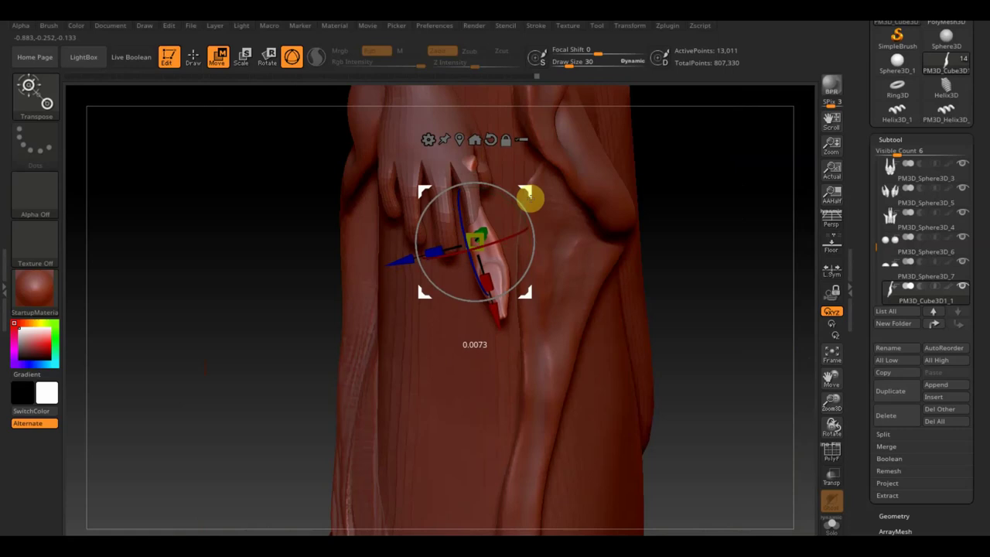
{"action": "mouse_move", "coordinate": [707, 327]}
{"action": "left_mouse_down"}
{"action": "mouse_move", "coordinate": [707, 278]}
{"action": "mouse_move", "coordinate": [709, 309]}
{"action": "left_mouse_up"}
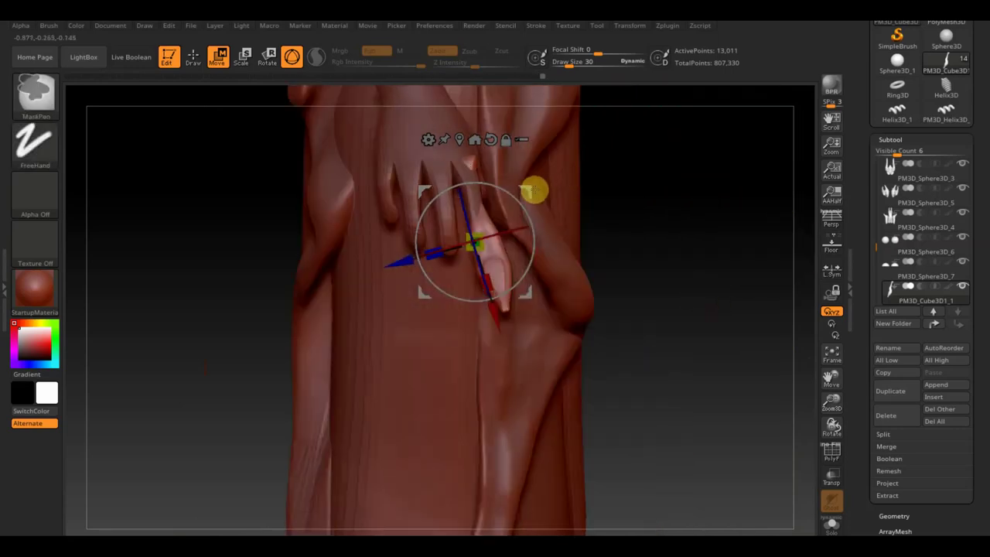
Step: Duplicate the claw and move, rotate and resize the copy onto the next finger
{"action": "left_click", "coordinate": [898, 397]}
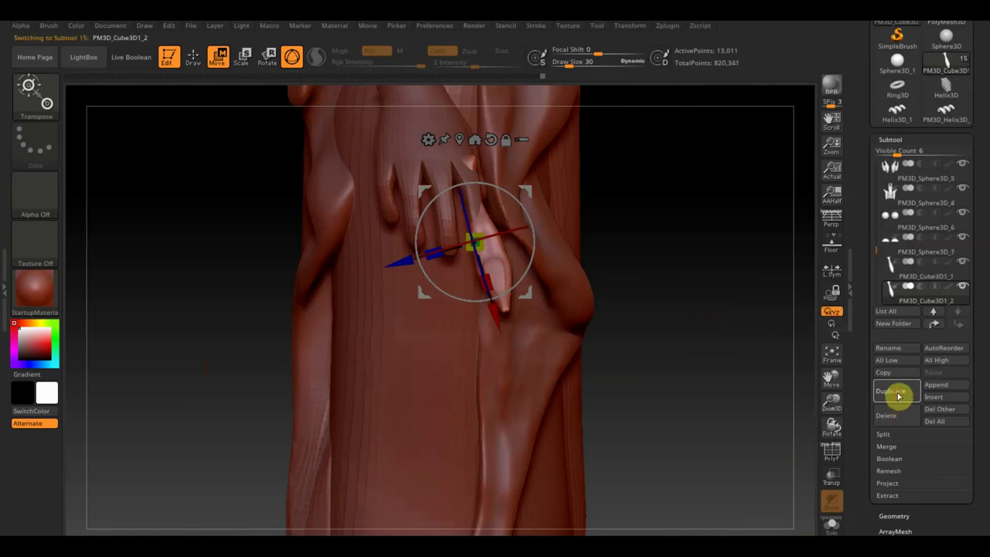
{"action": "left_click_drag", "start_coordinate": [529, 194], "coordinate": [501, 203]}
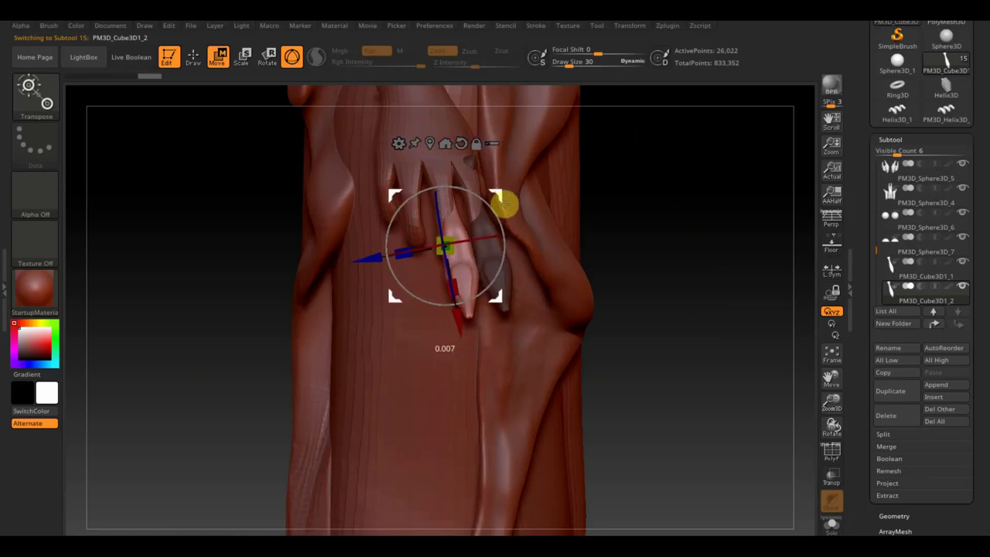
{"action": "mouse_move", "coordinate": [664, 262]}
{"action": "left_mouse_down"}
{"action": "mouse_move", "coordinate": [730, 225]}
{"action": "mouse_move", "coordinate": [772, 222]}
{"action": "mouse_move", "coordinate": [689, 243]}
{"action": "mouse_move", "coordinate": [667, 255]}
{"action": "mouse_move", "coordinate": [685, 255]}
{"action": "mouse_move", "coordinate": [678, 264]}
{"action": "mouse_move", "coordinate": [632, 259]}
{"action": "mouse_move", "coordinate": [634, 280]}
{"action": "left_mouse_up"}
{"action": "left_click_drag", "start_coordinate": [486, 207], "coordinate": [501, 198]}
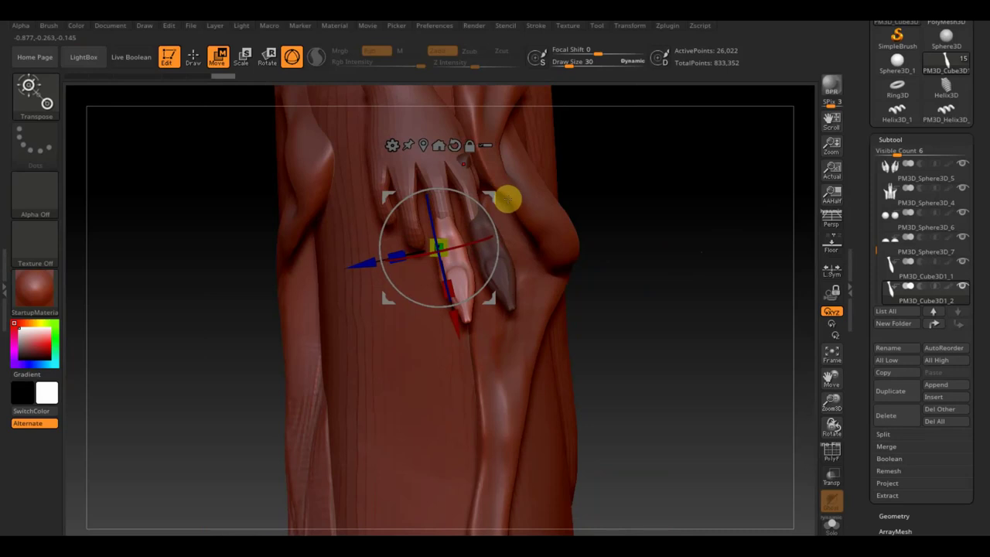
{"action": "mouse_move", "coordinate": [500, 198]}
{"action": "left_mouse_down"}
{"action": "mouse_move", "coordinate": [462, 202]}
{"action": "mouse_move", "coordinate": [435, 255]}
{"action": "mouse_move", "coordinate": [462, 205]}
{"action": "left_mouse_up"}
{"action": "mouse_move", "coordinate": [591, 267]}
{"action": "left_mouse_down"}
{"action": "mouse_move", "coordinate": [605, 269]}
{"action": "mouse_move", "coordinate": [605, 206]}
{"action": "mouse_move", "coordinate": [661, 206]}
{"action": "mouse_move", "coordinate": [658, 221]}
{"action": "mouse_move", "coordinate": [622, 233]}
{"action": "left_mouse_up"}
{"action": "mouse_move", "coordinate": [464, 203]}
{"action": "left_mouse_down"}
{"action": "mouse_move", "coordinate": [457, 207]}
{"action": "mouse_move", "coordinate": [513, 261]}
{"action": "mouse_move", "coordinate": [506, 280]}
{"action": "mouse_move", "coordinate": [455, 229]}
{"action": "mouse_move", "coordinate": [457, 209]}
{"action": "mouse_move", "coordinate": [444, 224]}
{"action": "mouse_move", "coordinate": [451, 206]}
{"action": "mouse_move", "coordinate": [426, 201]}
{"action": "left_mouse_up"}
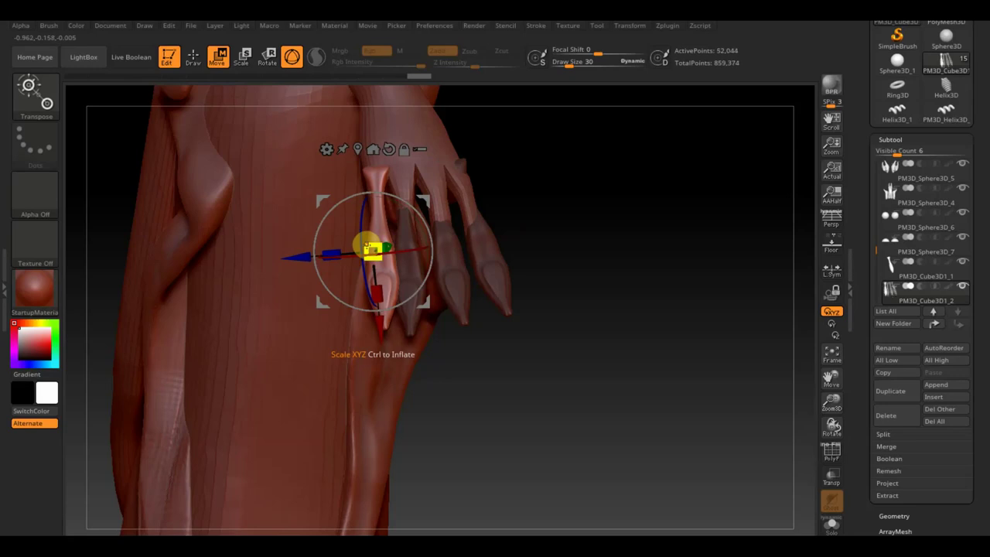
Step: Undo the last several claw adjustments, then redo to a later claw position
{"action": "key", "text": "ctrl+z"}
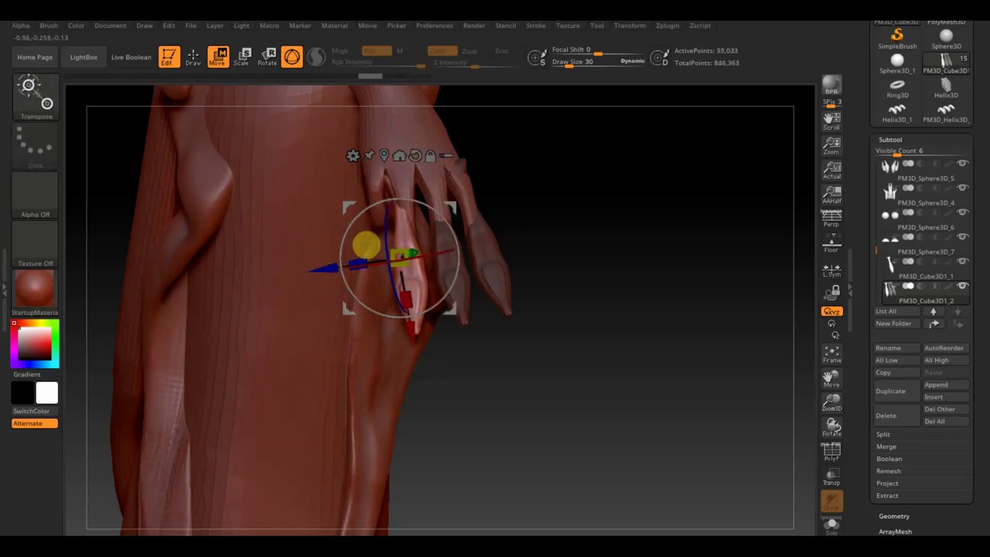
{"action": "key", "text": "ctrl+z"}
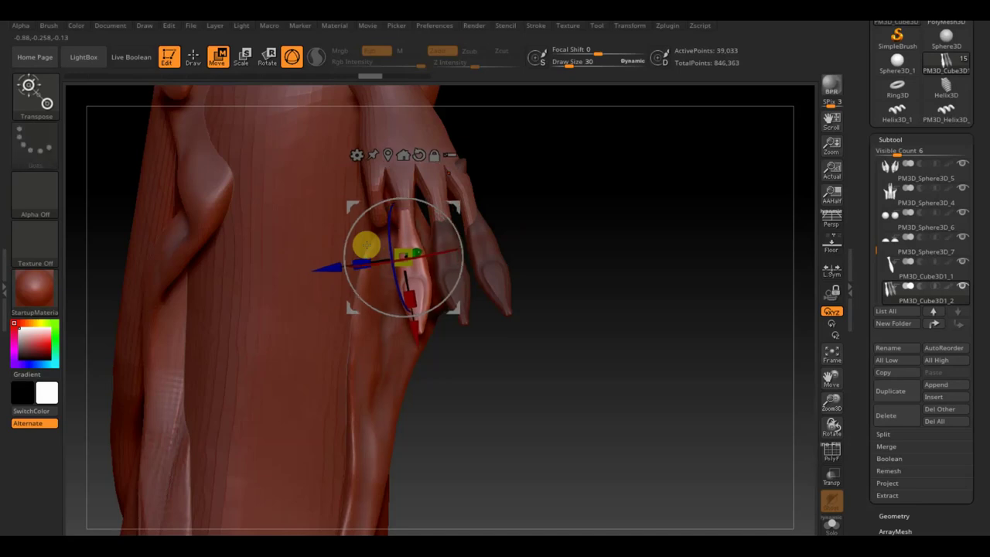
{"action": "key", "text": "ctrl+z"}
{"action": "key", "text": "ctrl+z"}
{"action": "key", "text": "ctrl+z"}
{"action": "key", "text": "ctrl+z"}
{"action": "key", "text": "ctrl+z"}
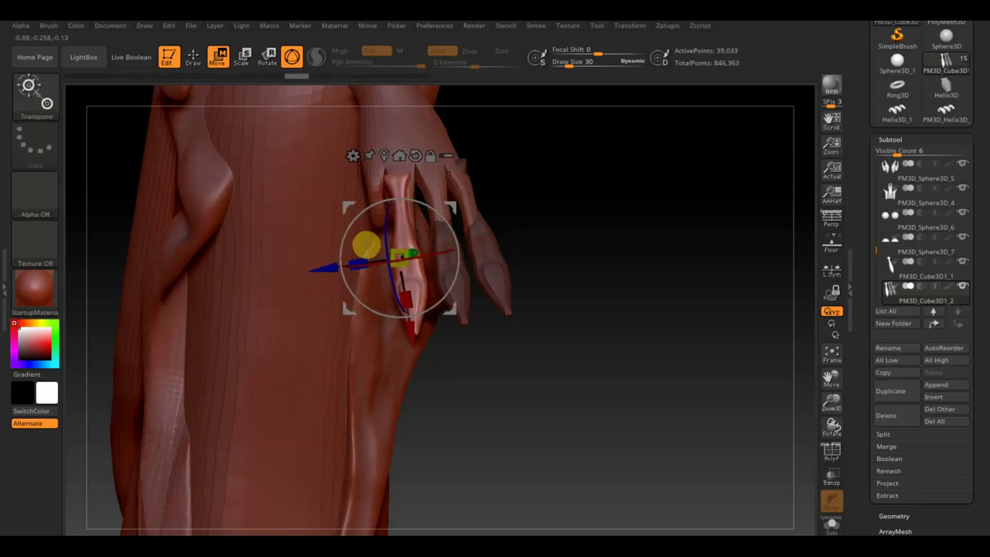
{"action": "key", "text": "ctrl+z"}
{"action": "key", "text": "ctrl+z"}
{"action": "key", "text": "ctrl+z"}
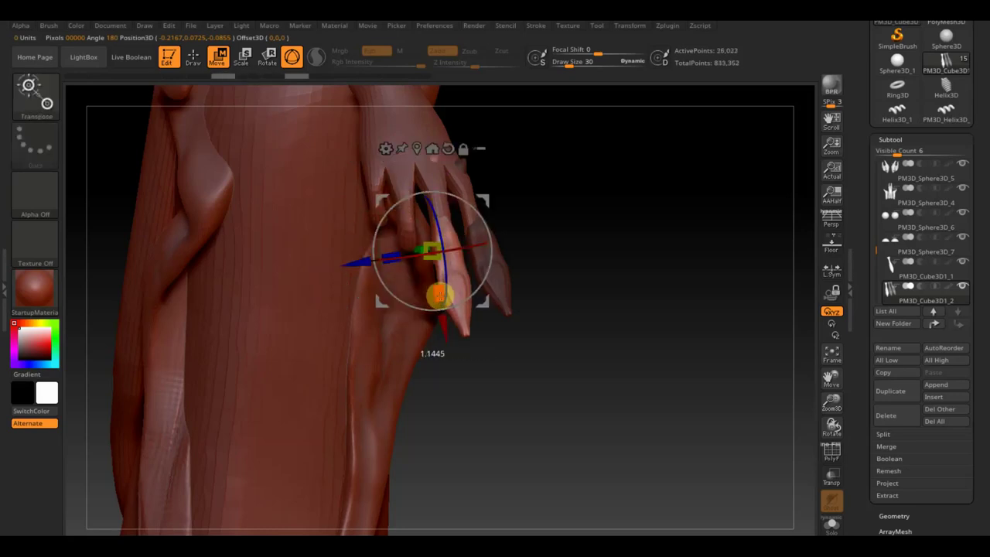
{"action": "key", "text": "ctrl+shift+z"}
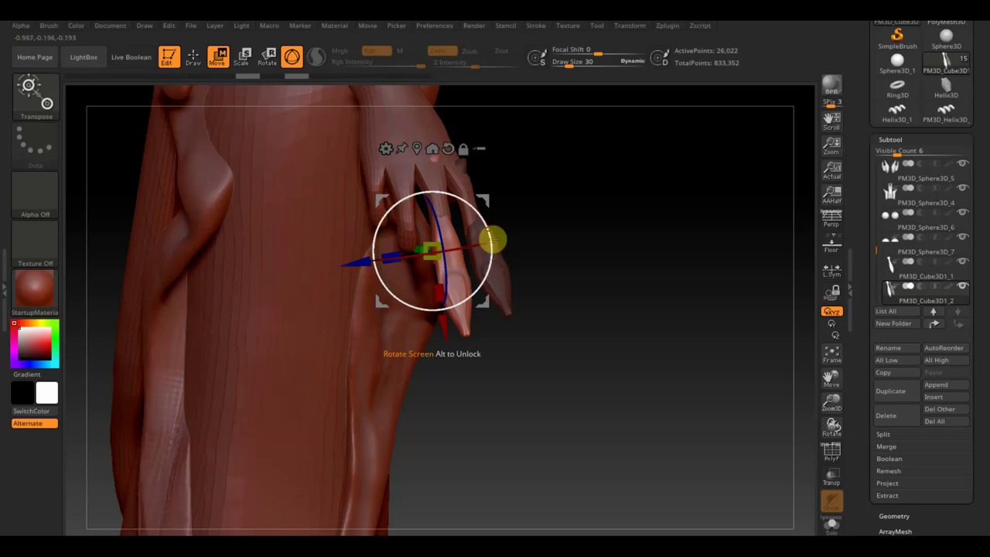
Step: Reposition and scale PM3D_Cube3D1_1, then move and tilt PM3D_Cube3D1_2 onto another finger
{"action": "left_click", "coordinate": [891, 280]}
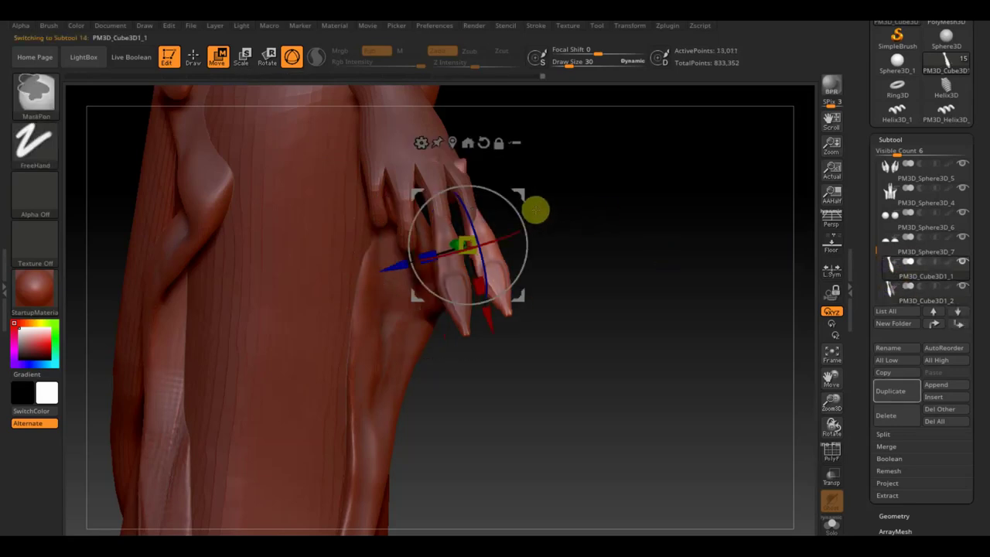
{"action": "mouse_move", "coordinate": [531, 193]}
{"action": "left_mouse_down"}
{"action": "mouse_move", "coordinate": [509, 197]}
{"action": "mouse_move", "coordinate": [452, 249]}
{"action": "mouse_move", "coordinate": [443, 217]}
{"action": "mouse_move", "coordinate": [457, 214]}
{"action": "mouse_move", "coordinate": [451, 205]}
{"action": "left_mouse_up"}
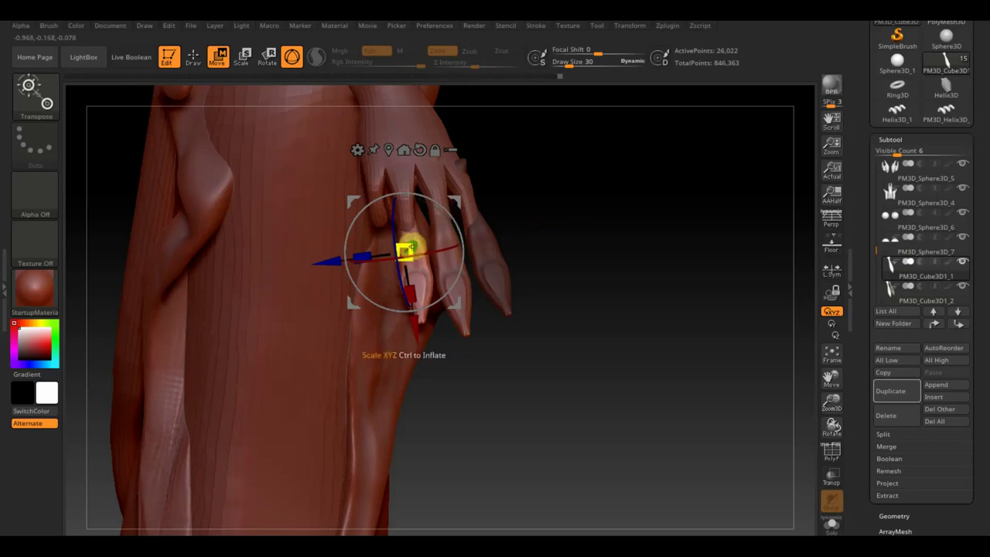
{"action": "left_click_drag", "start_coordinate": [534, 202], "coordinate": [603, 174]}
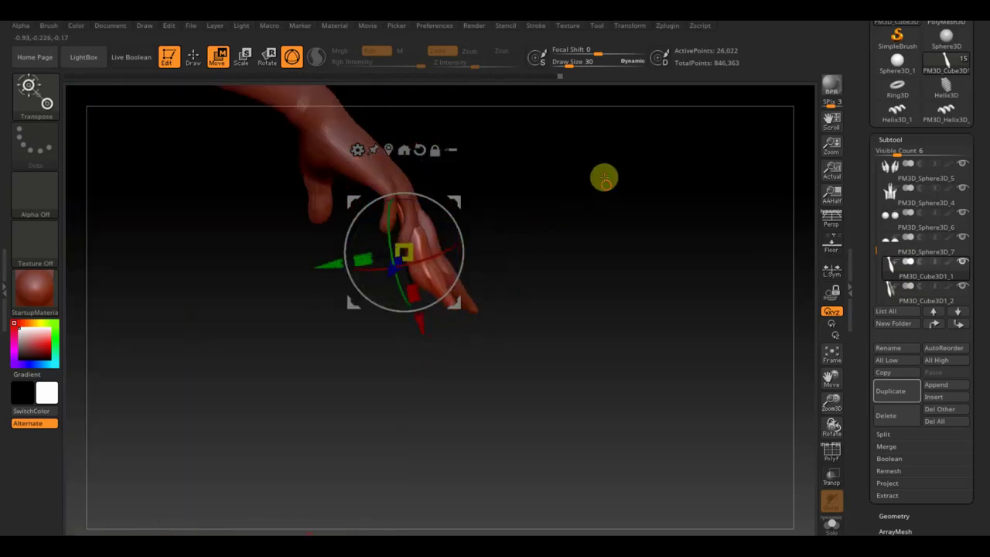
{"action": "left_click_drag", "start_coordinate": [458, 200], "coordinate": [467, 198]}
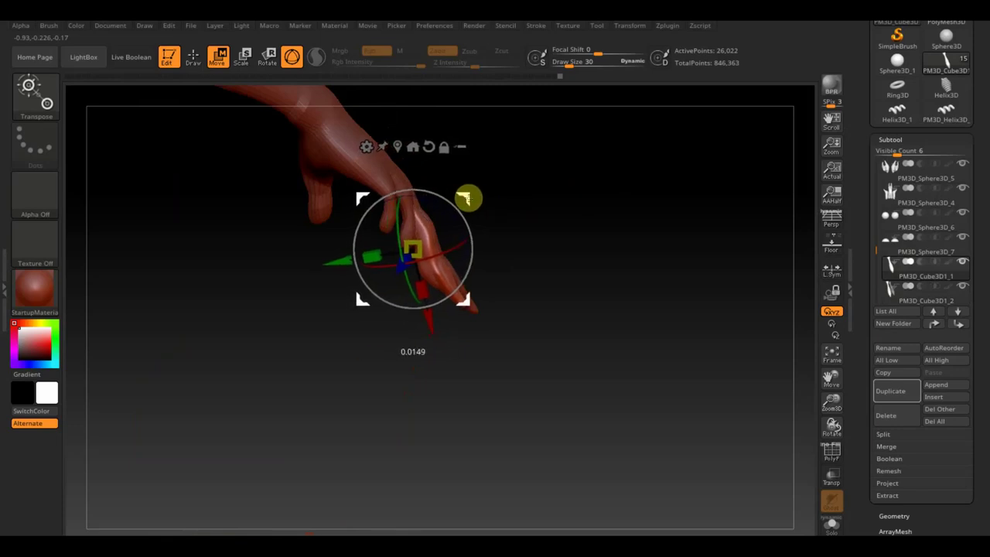
{"action": "mouse_move", "coordinate": [544, 221]}
{"action": "left_mouse_down"}
{"action": "mouse_move", "coordinate": [482, 247]}
{"action": "mouse_move", "coordinate": [557, 206]}
{"action": "mouse_move", "coordinate": [462, 192]}
{"action": "mouse_move", "coordinate": [456, 204]}
{"action": "mouse_move", "coordinate": [460, 195]}
{"action": "mouse_move", "coordinate": [521, 206]}
{"action": "mouse_move", "coordinate": [579, 230]}
{"action": "mouse_move", "coordinate": [598, 202]}
{"action": "mouse_move", "coordinate": [596, 214]}
{"action": "mouse_move", "coordinate": [562, 217]}
{"action": "left_mouse_up"}
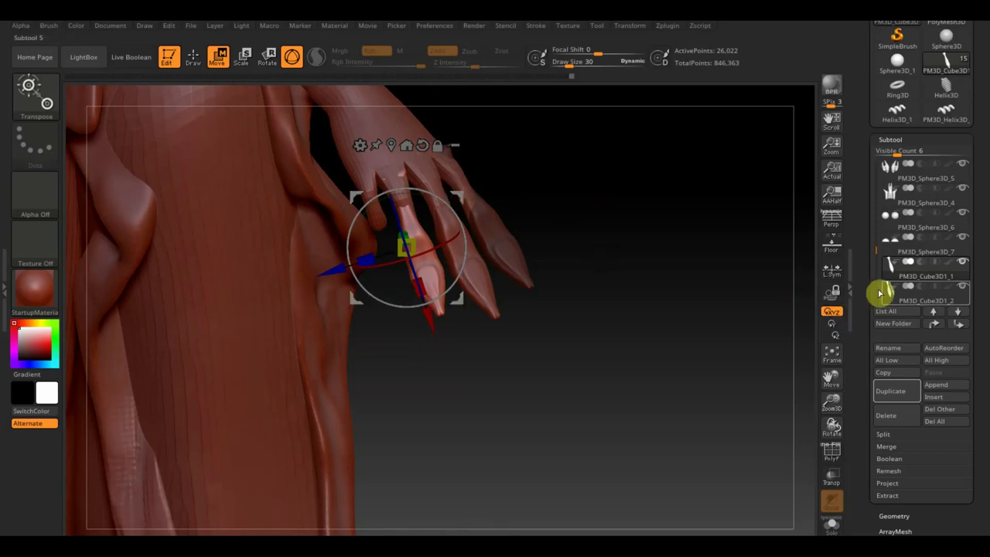
{"action": "left_click", "coordinate": [881, 295]}
{"action": "left_click_drag", "start_coordinate": [495, 191], "coordinate": [436, 199]}
{"action": "left_click_drag", "start_coordinate": [419, 242], "coordinate": [393, 251]}
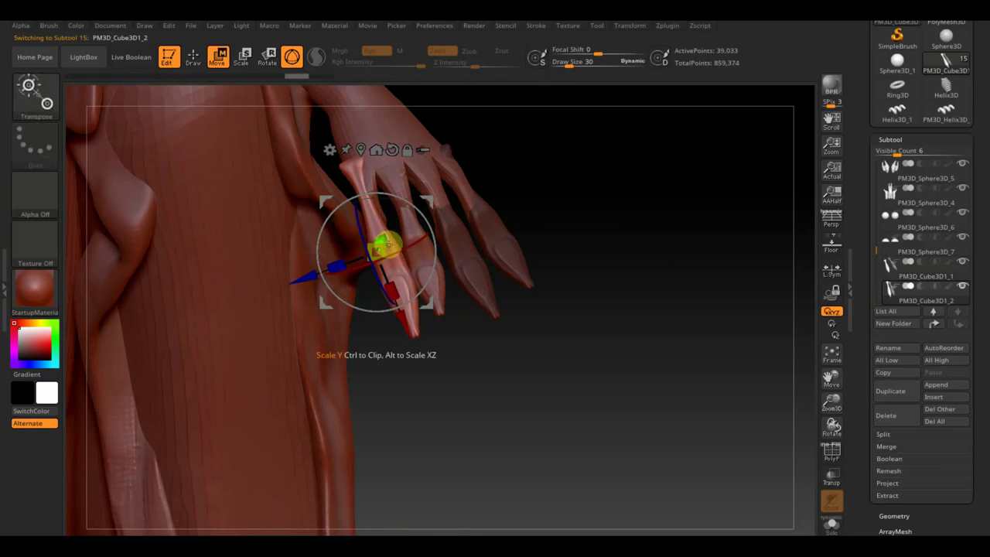
Step: Shrink and rotate the claw copy to follow the finger, then move it into place on the hand
{"action": "left_click_drag", "start_coordinate": [375, 247], "coordinate": [377, 250]}
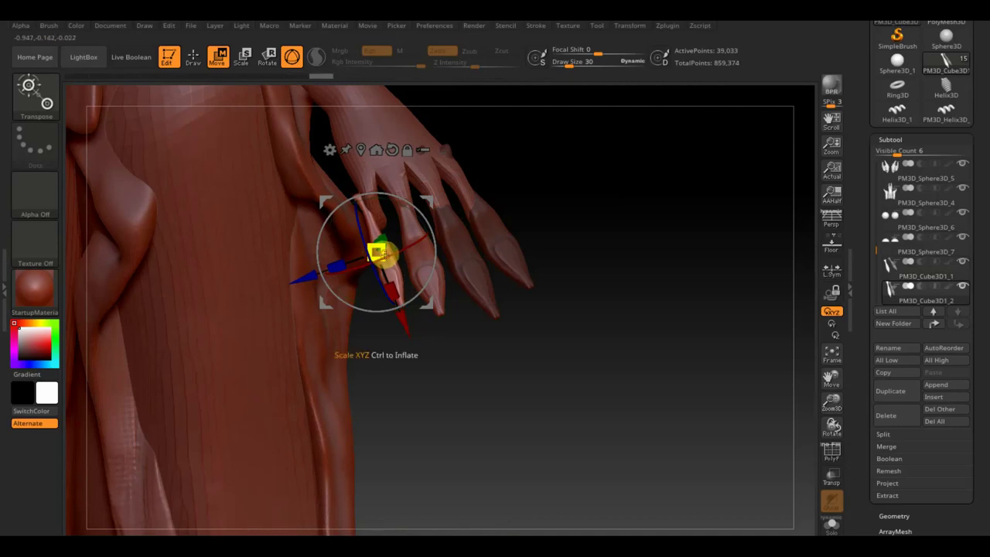
{"action": "left_click_drag", "start_coordinate": [411, 212], "coordinate": [418, 213]}
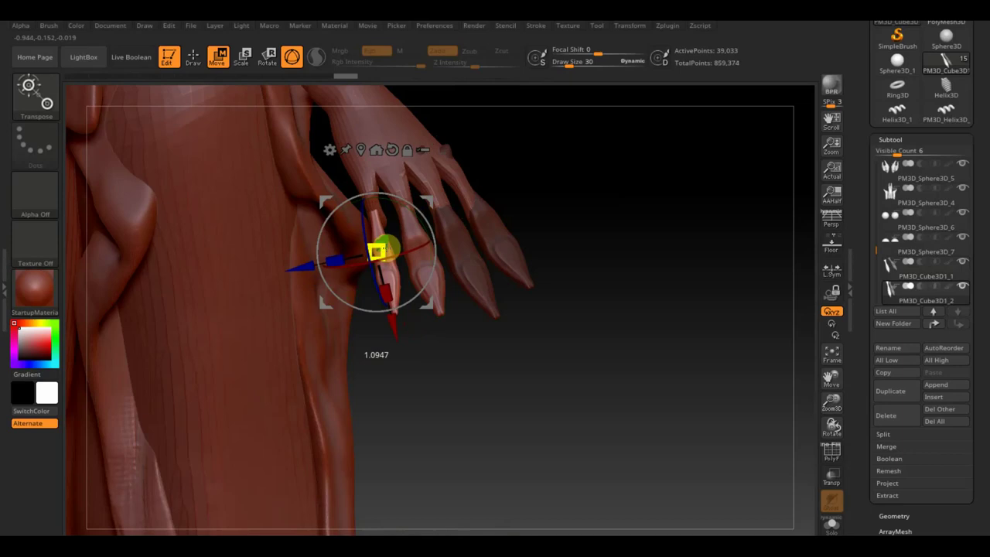
{"action": "left_click_drag", "start_coordinate": [418, 210], "coordinate": [420, 198]}
{"action": "left_click_drag", "start_coordinate": [548, 202], "coordinate": [630, 166]}
{"action": "left_click_drag", "start_coordinate": [420, 203], "coordinate": [429, 193]}
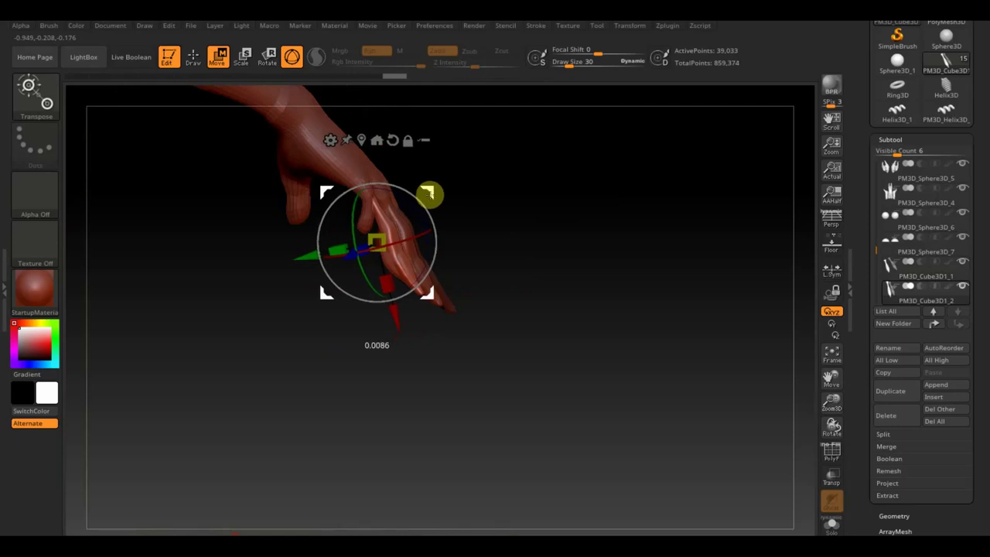
{"action": "left_click_drag", "start_coordinate": [502, 209], "coordinate": [648, 206]}
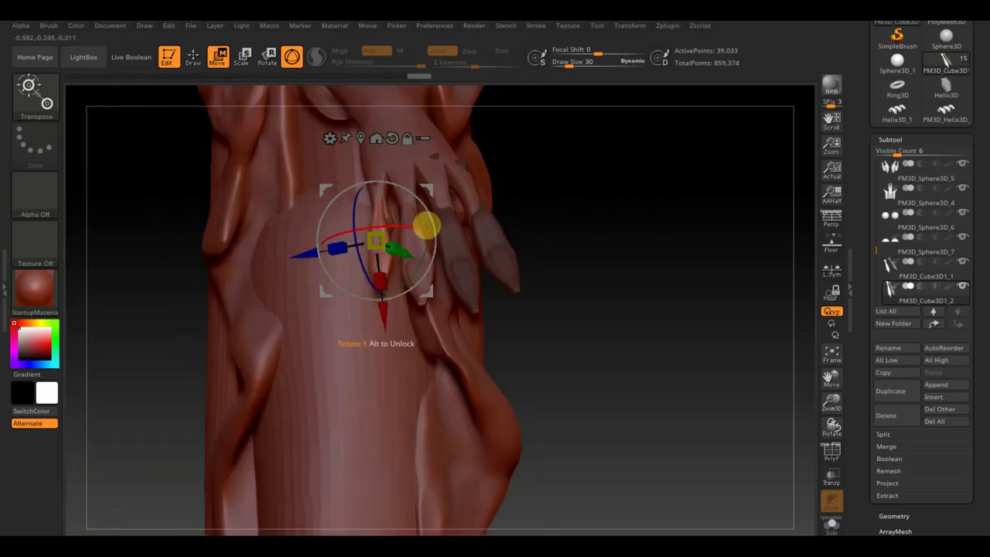
{"action": "mouse_move", "coordinate": [404, 198]}
{"action": "left_mouse_down"}
{"action": "mouse_move", "coordinate": [586, 194]}
{"action": "mouse_move", "coordinate": [612, 228]}
{"action": "mouse_move", "coordinate": [608, 259]}
{"action": "mouse_move", "coordinate": [555, 267]}
{"action": "mouse_move", "coordinate": [606, 279]}
{"action": "mouse_move", "coordinate": [569, 272]}
{"action": "mouse_move", "coordinate": [539, 227]}
{"action": "left_mouse_up"}
{"action": "mouse_move", "coordinate": [436, 199]}
{"action": "left_mouse_down"}
{"action": "mouse_move", "coordinate": [524, 200]}
{"action": "mouse_move", "coordinate": [719, 322]}
{"action": "left_mouse_up"}
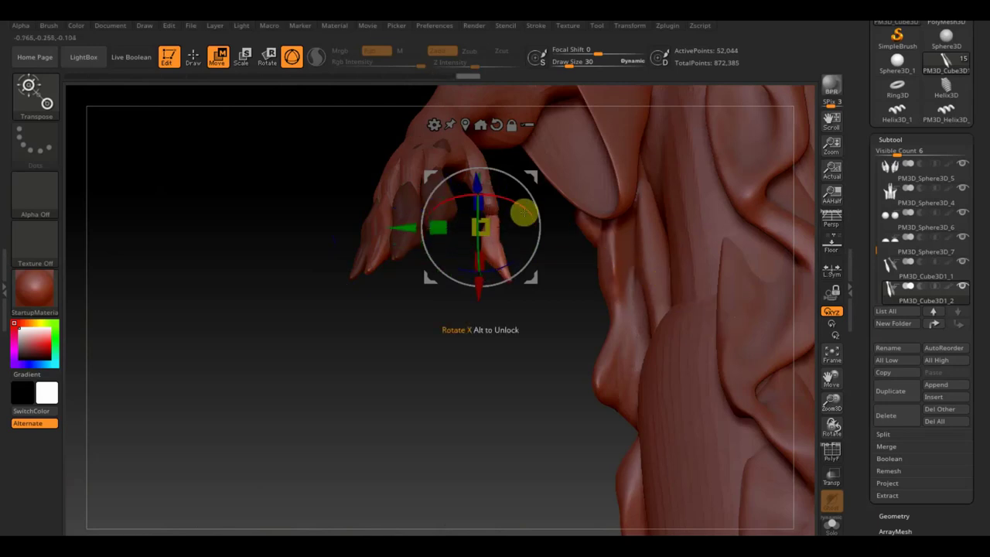
Step: Nudge the claw piece along its axes until it fits snugly on the fingertip
{"action": "mouse_move", "coordinate": [536, 196]}
{"action": "left_mouse_down"}
{"action": "mouse_move", "coordinate": [559, 309]}
{"action": "mouse_move", "coordinate": [530, 213]}
{"action": "left_mouse_up"}
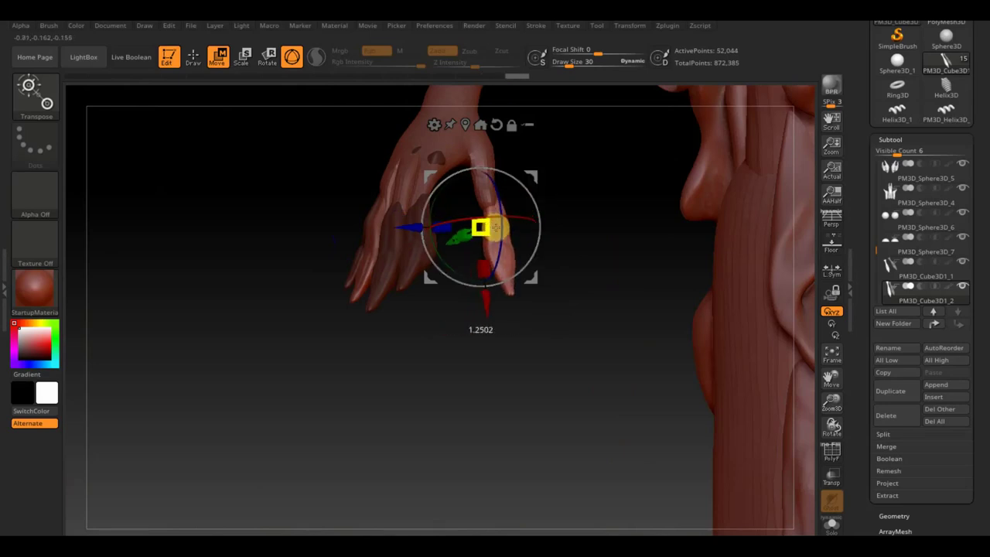
{"action": "mouse_move", "coordinate": [518, 217]}
{"action": "left_mouse_down"}
{"action": "mouse_move", "coordinate": [537, 175]}
{"action": "mouse_move", "coordinate": [531, 162]}
{"action": "mouse_move", "coordinate": [596, 224]}
{"action": "mouse_move", "coordinate": [609, 219]}
{"action": "left_mouse_up"}
{"action": "mouse_move", "coordinate": [530, 184]}
{"action": "left_mouse_down"}
{"action": "mouse_move", "coordinate": [533, 166]}
{"action": "mouse_move", "coordinate": [546, 168]}
{"action": "mouse_move", "coordinate": [539, 176]}
{"action": "left_mouse_up"}
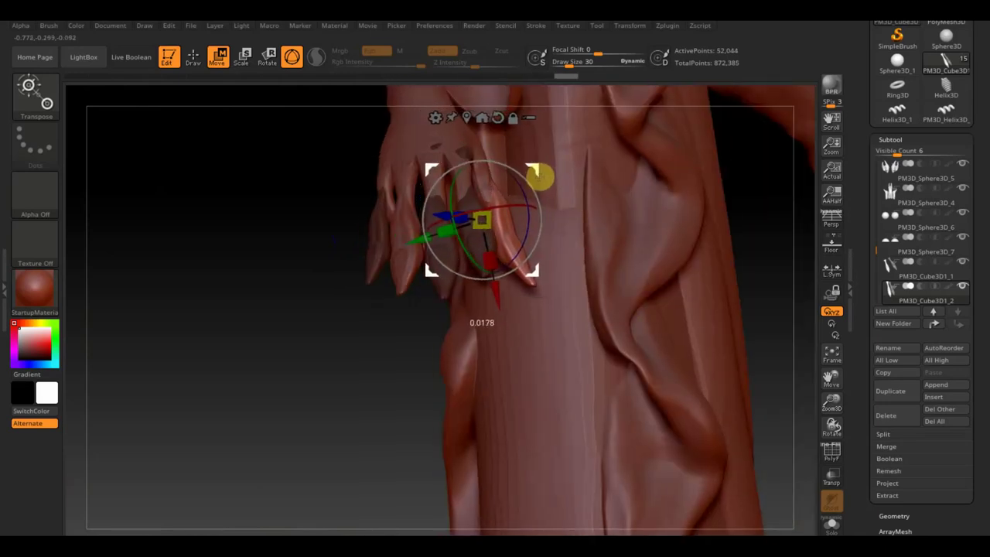
{"action": "left_click_drag", "start_coordinate": [747, 254], "coordinate": [722, 255]}
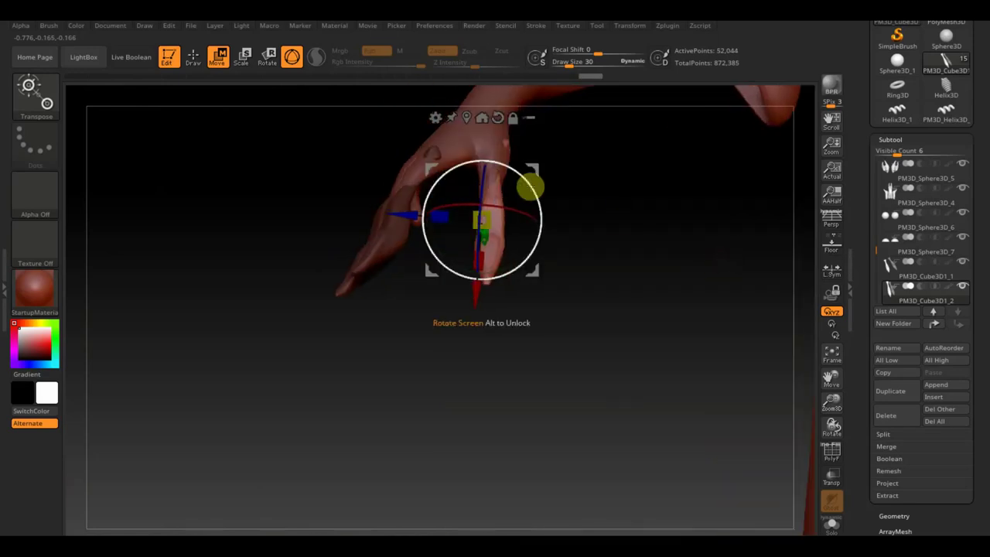
{"action": "mouse_move", "coordinate": [537, 170]}
{"action": "left_mouse_down"}
{"action": "mouse_move", "coordinate": [583, 221]}
{"action": "mouse_move", "coordinate": [541, 224]}
{"action": "mouse_move", "coordinate": [537, 164]}
{"action": "left_mouse_up"}
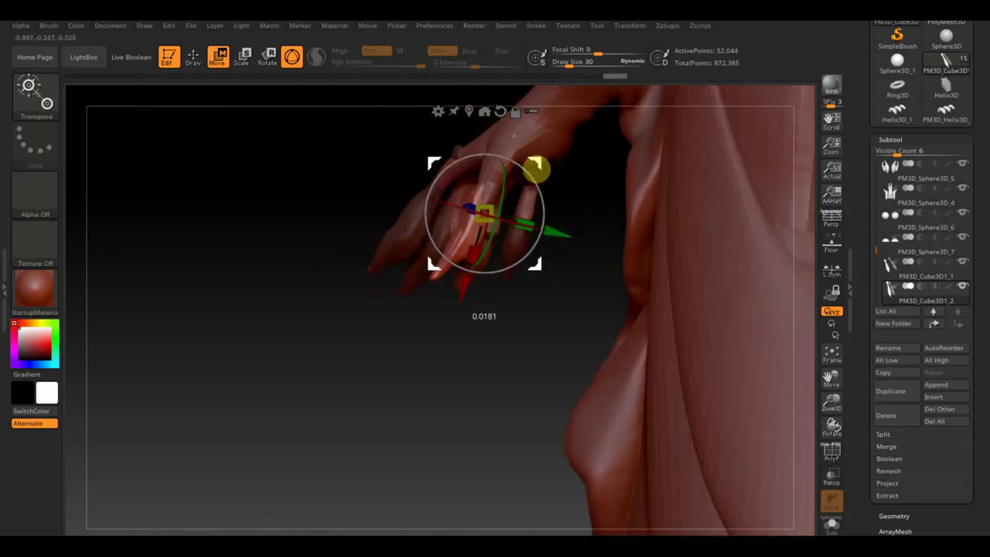
{"action": "mouse_move", "coordinate": [566, 221]}
{"action": "left_mouse_down"}
{"action": "mouse_move", "coordinate": [601, 235]}
{"action": "mouse_move", "coordinate": [574, 228]}
{"action": "left_mouse_up"}
{"action": "left_click_drag", "start_coordinate": [546, 162], "coordinate": [541, 156]}
{"action": "mouse_move", "coordinate": [575, 293]}
{"action": "left_mouse_down"}
{"action": "mouse_move", "coordinate": [627, 314]}
{"action": "mouse_move", "coordinate": [609, 306]}
{"action": "left_mouse_up"}
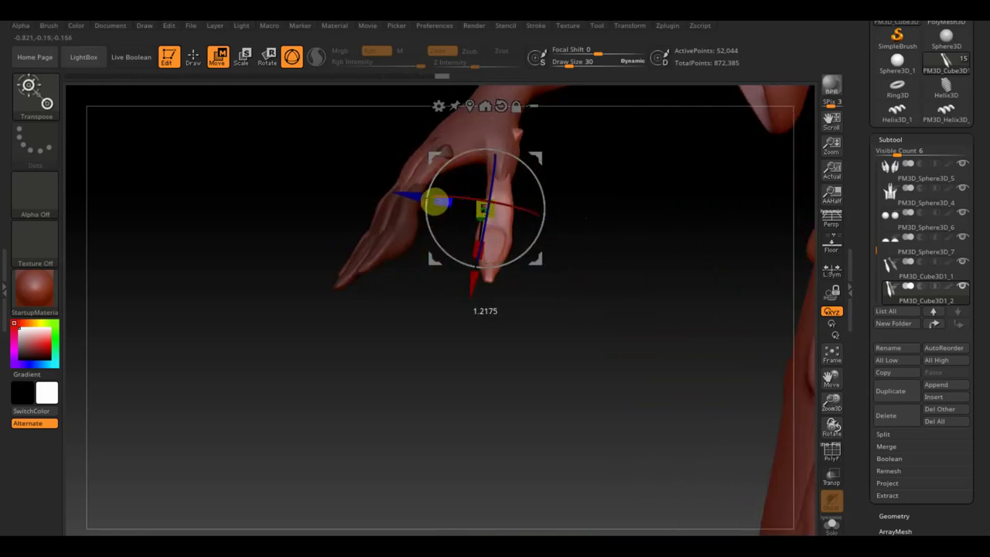
{"action": "left_click_drag", "start_coordinate": [542, 165], "coordinate": [539, 167]}
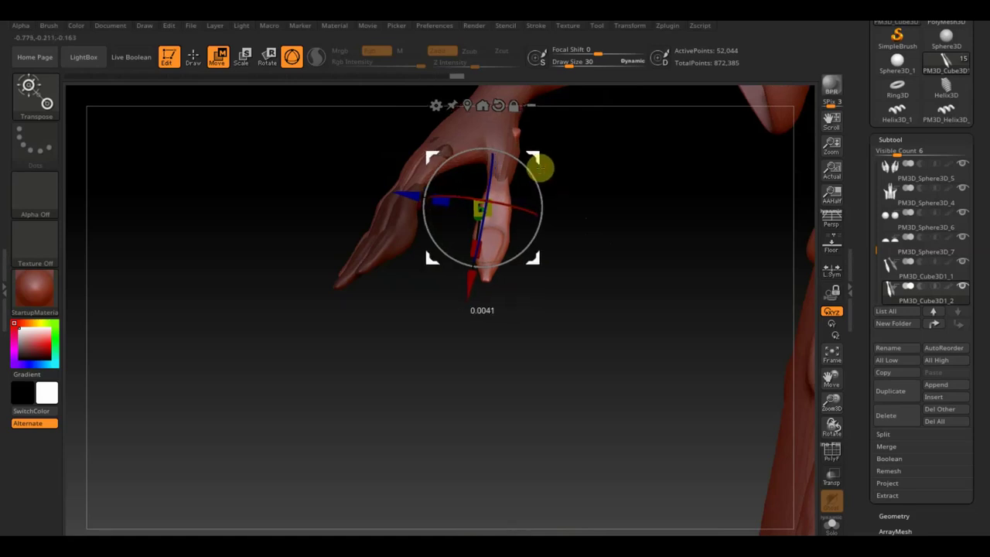
{"action": "mouse_move", "coordinate": [599, 229]}
{"action": "left_mouse_down"}
{"action": "mouse_move", "coordinate": [641, 239]}
{"action": "mouse_move", "coordinate": [679, 272]}
{"action": "left_mouse_up"}
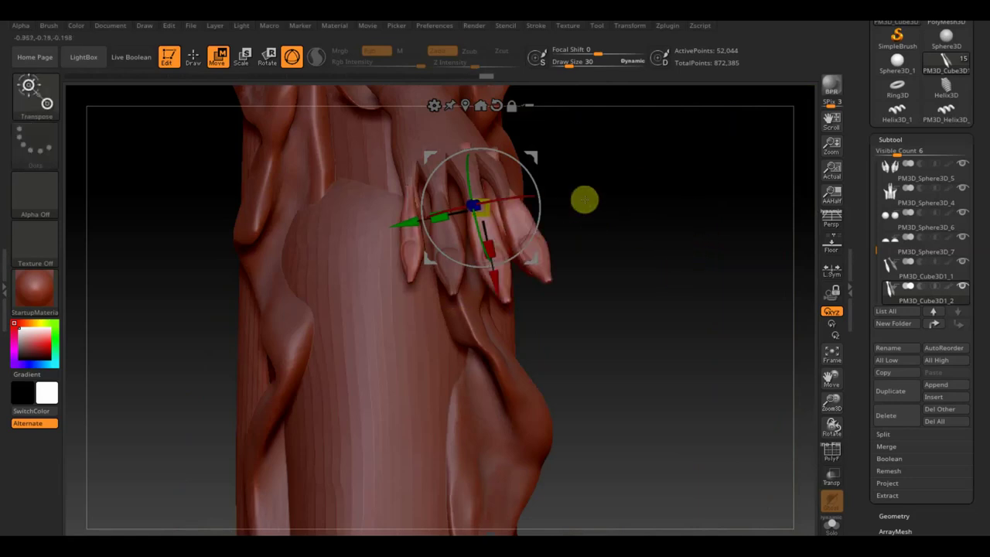
Step: Return to Draw mode and select the body mesh PM3D_Sphere3D_2 for sculpting
{"action": "left_click", "coordinate": [199, 59]}
{"action": "mouse_move", "coordinate": [715, 293]}
{"action": "left_mouse_down"}
{"action": "mouse_move", "coordinate": [646, 316]}
{"action": "mouse_move", "coordinate": [570, 232]}
{"action": "mouse_move", "coordinate": [530, 398]}
{"action": "mouse_move", "coordinate": [539, 398]}
{"action": "left_mouse_up"}
{"action": "mouse_move", "coordinate": [516, 359]}
{"action": "left_mouse_down"}
{"action": "mouse_move", "coordinate": [564, 433]}
{"action": "mouse_move", "coordinate": [444, 312]}
{"action": "left_mouse_up"}
{"action": "left_click", "coordinate": [424, 280], "text": "alt"}
{"action": "mouse_move", "coordinate": [422, 384]}
{"action": "left_mouse_down"}
{"action": "mouse_move", "coordinate": [466, 498]}
{"action": "mouse_move", "coordinate": [640, 396]}
{"action": "mouse_move", "coordinate": [711, 374]}
{"action": "mouse_move", "coordinate": [656, 418]}
{"action": "mouse_move", "coordinate": [676, 404]}
{"action": "left_mouse_up"}
{"action": "mouse_move", "coordinate": [555, 294]}
{"action": "left_mouse_down"}
{"action": "mouse_move", "coordinate": [586, 330]}
{"action": "mouse_move", "coordinate": [585, 358]}
{"action": "left_mouse_up"}
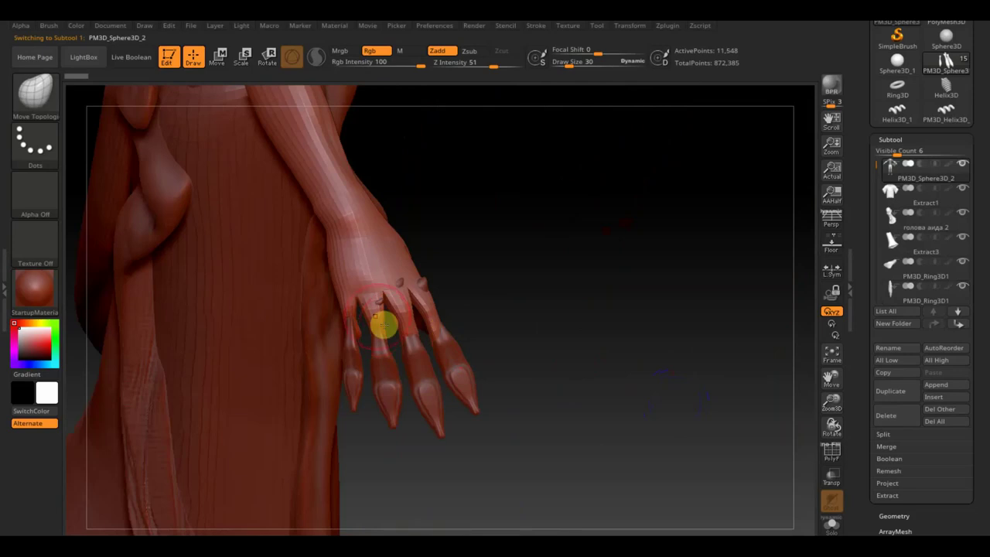
Step: Smooth the surface of the hand around the fingers
{"action": "mouse_move", "coordinate": [371, 314]}
{"action": "left_mouse_down", "text": "shift"}
{"action": "mouse_move", "coordinate": [354, 331]}
{"action": "mouse_move", "coordinate": [381, 311]}
{"action": "left_mouse_up", "text": "shift"}
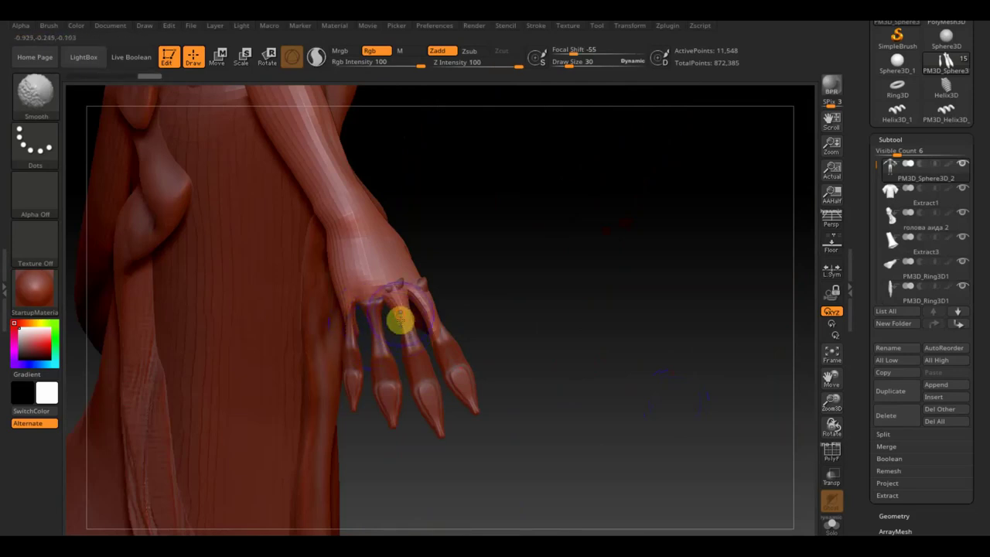
{"action": "mouse_move", "coordinate": [507, 301]}
{"action": "left_mouse_down"}
{"action": "mouse_move", "coordinate": [498, 294]}
{"action": "mouse_move", "coordinate": [431, 318]}
{"action": "mouse_move", "coordinate": [322, 324]}
{"action": "mouse_move", "coordinate": [314, 341]}
{"action": "mouse_move", "coordinate": [376, 347]}
{"action": "left_mouse_up"}
{"action": "mouse_move", "coordinate": [478, 361]}
{"action": "left_mouse_down"}
{"action": "mouse_move", "coordinate": [557, 360]}
{"action": "mouse_move", "coordinate": [577, 341]}
{"action": "mouse_move", "coordinate": [555, 385]}
{"action": "left_mouse_up"}
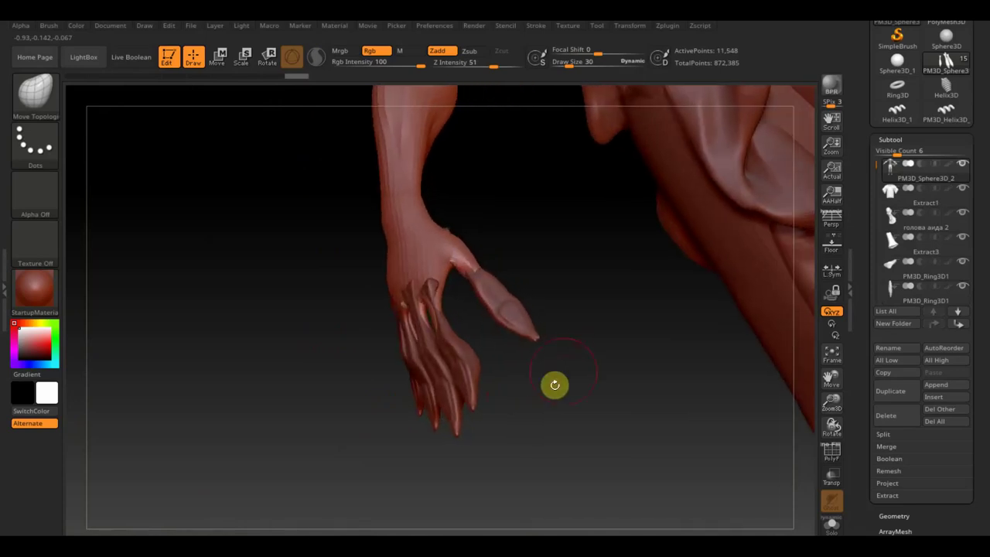
Step: Cut away the body's own fingers under the claws with the TrimRect brush
{"action": "key", "text": "ctrl+shift"}
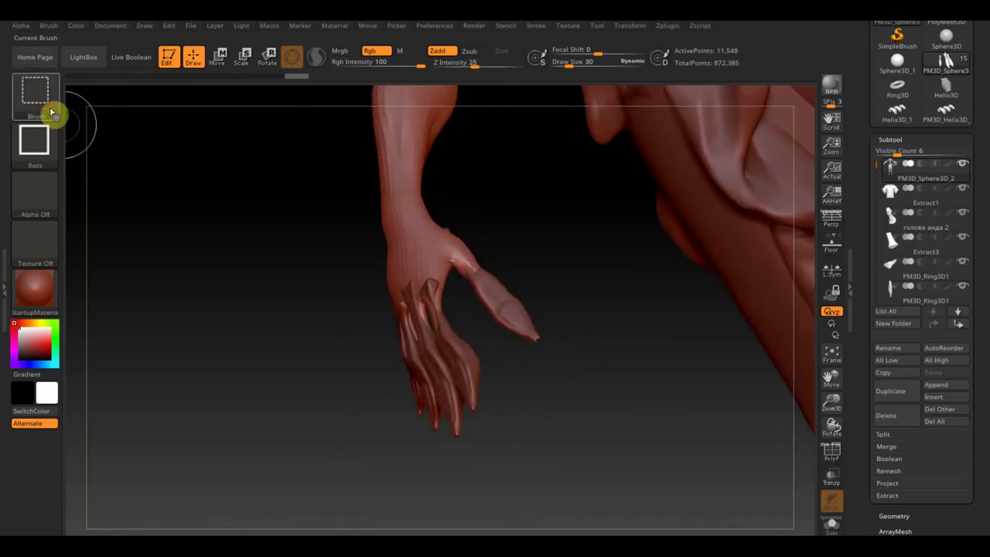
{"action": "left_click", "coordinate": [51, 114]}
{"action": "left_click", "coordinate": [741, 160]}
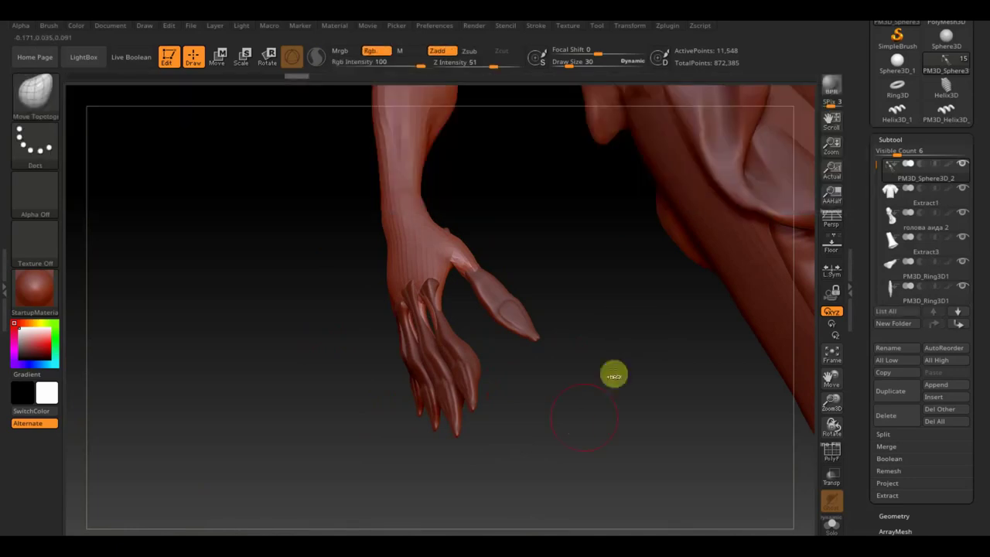
{"action": "mouse_move", "coordinate": [516, 475]}
{"action": "left_mouse_down", "text": "ctrl+shift"}
{"action": "mouse_move", "coordinate": [377, 346]}
{"action": "mouse_move", "coordinate": [393, 349]}
{"action": "left_mouse_up", "text": "ctrl+shift"}
{"action": "mouse_move", "coordinate": [588, 428]}
{"action": "left_mouse_down"}
{"action": "mouse_move", "coordinate": [619, 435]}
{"action": "mouse_move", "coordinate": [722, 396]}
{"action": "mouse_move", "coordinate": [657, 409]}
{"action": "mouse_move", "coordinate": [630, 453]}
{"action": "mouse_move", "coordinate": [414, 347]}
{"action": "mouse_move", "coordinate": [408, 329]}
{"action": "left_mouse_up"}
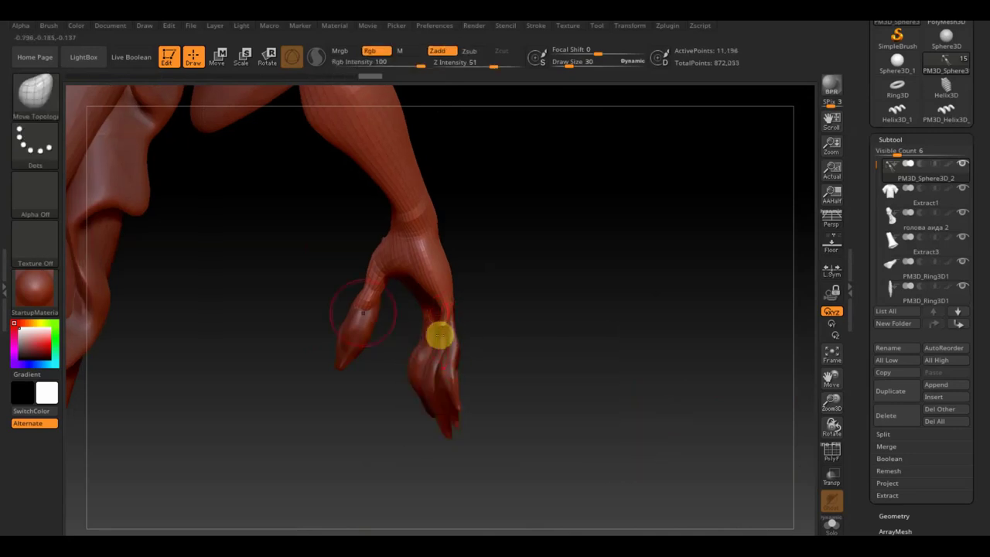
{"action": "left_click_drag", "start_coordinate": [534, 323], "coordinate": [518, 312]}
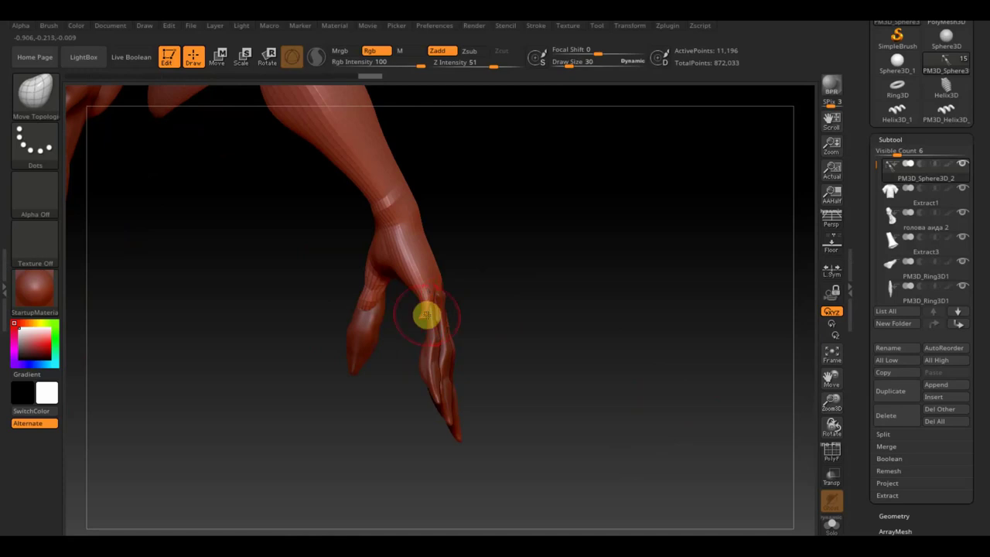
{"action": "mouse_move", "coordinate": [428, 325]}
{"action": "left_mouse_down"}
{"action": "mouse_move", "coordinate": [530, 338]}
{"action": "mouse_move", "coordinate": [456, 324]}
{"action": "left_mouse_up"}
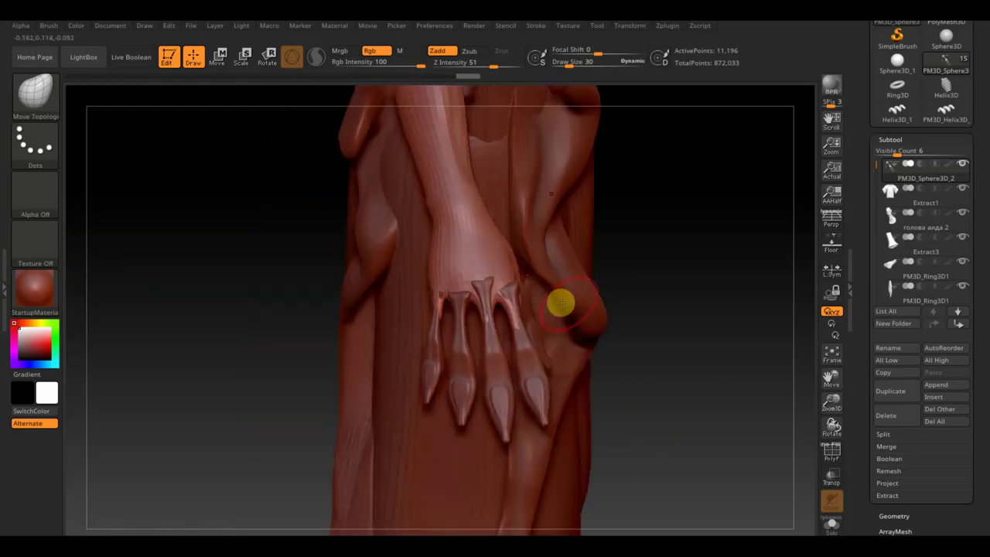
{"action": "left_click_drag", "start_coordinate": [526, 312], "coordinate": [562, 301]}
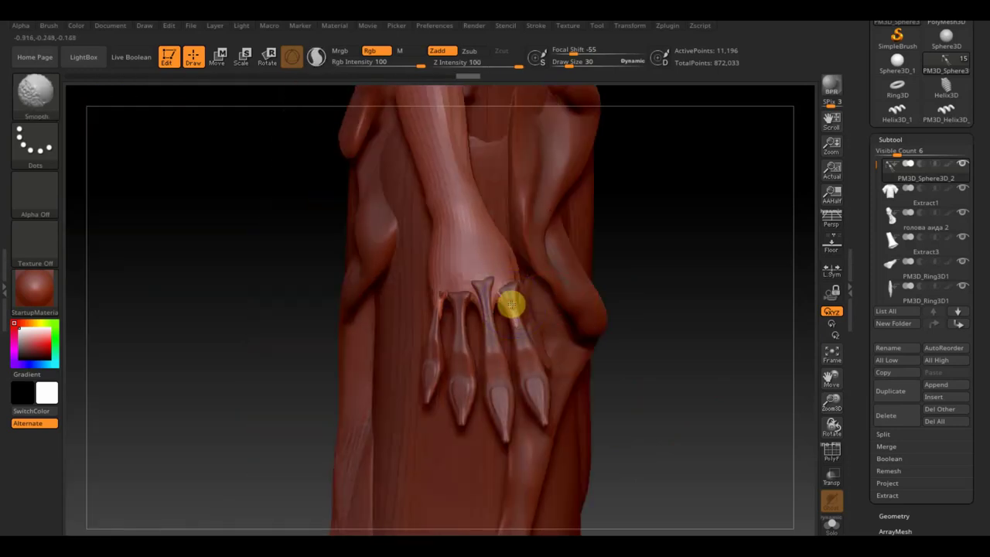
{"action": "left_click_drag", "start_coordinate": [333, 310], "coordinate": [276, 312]}
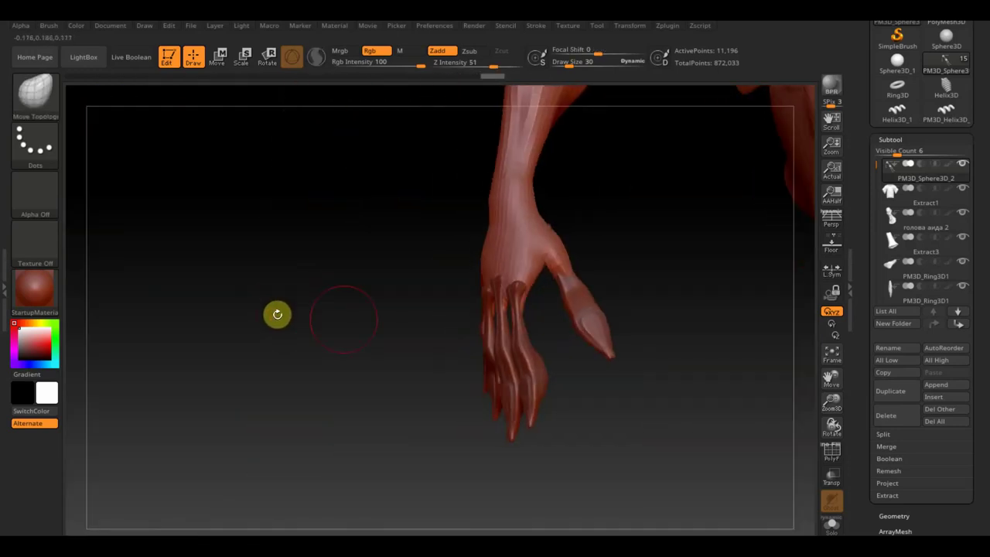
Step: Reshape the claw fingers on PM3D_Cube3D1_2, then smooth the body mesh PM3D_Sphere3D_2
{"action": "left_click", "coordinate": [500, 305], "text": "alt"}
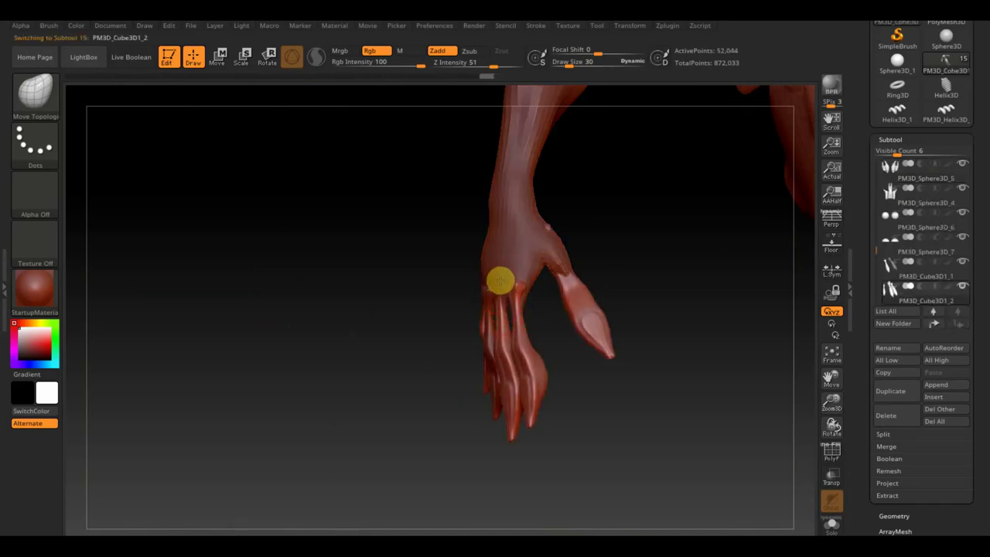
{"action": "mouse_move", "coordinate": [528, 301]}
{"action": "left_mouse_down"}
{"action": "mouse_move", "coordinate": [583, 237]}
{"action": "mouse_move", "coordinate": [557, 260]}
{"action": "left_mouse_up"}
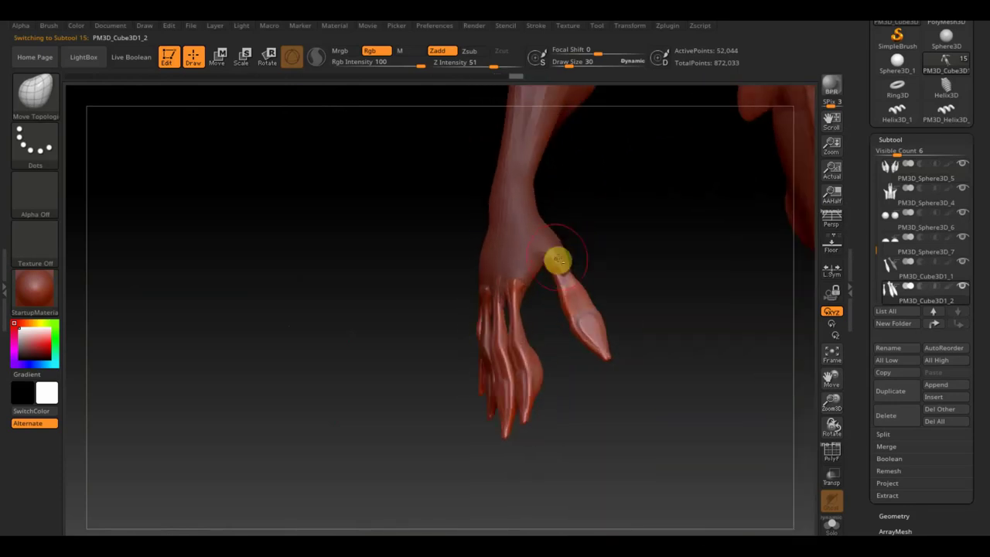
{"action": "left_click", "coordinate": [558, 258], "text": "alt"}
{"action": "key", "text": "shift"}
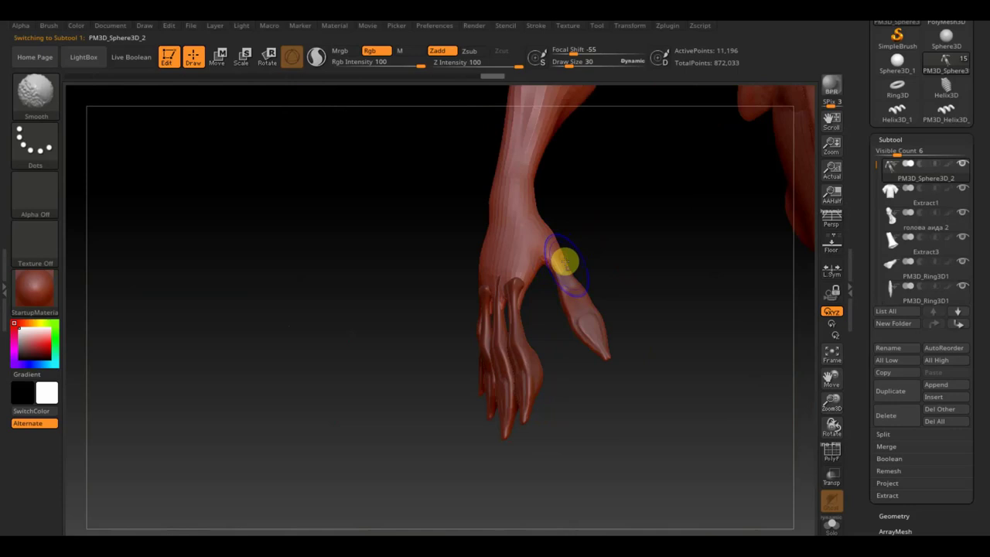
{"action": "mouse_move", "coordinate": [596, 248]}
{"action": "left_mouse_down"}
{"action": "mouse_move", "coordinate": [602, 291]}
{"action": "mouse_move", "coordinate": [575, 273]}
{"action": "left_mouse_up"}
{"action": "key", "text": "shift"}
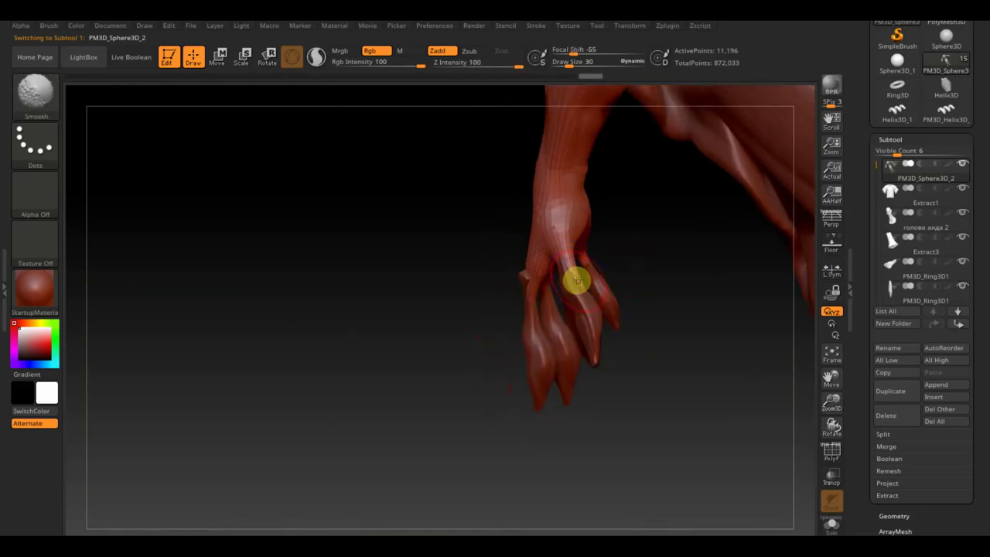
{"action": "key", "text": "shift"}
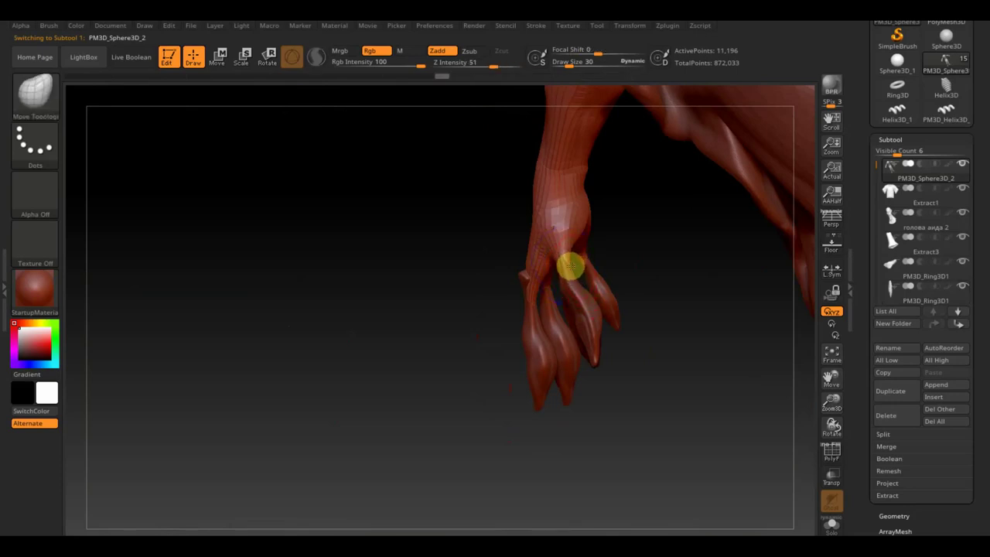
{"action": "right_click_drag", "start_coordinate": [570, 266], "coordinate": [606, 280]}
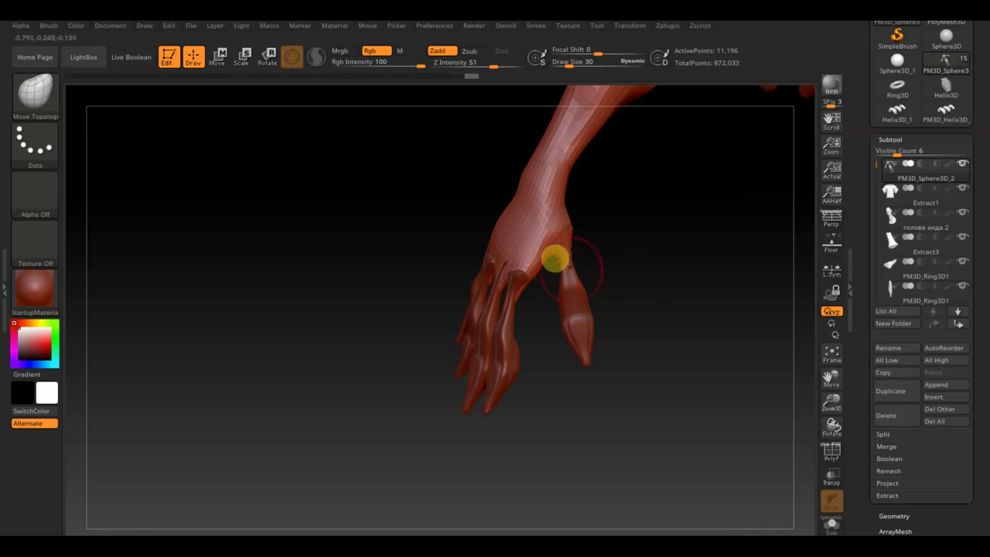
Step: Select claw subtool PM3D_Cube3D1_2, review the hand, then pick subtool PM3D_Sphere3D_7
{"action": "left_click", "coordinate": [569, 284], "text": "alt"}
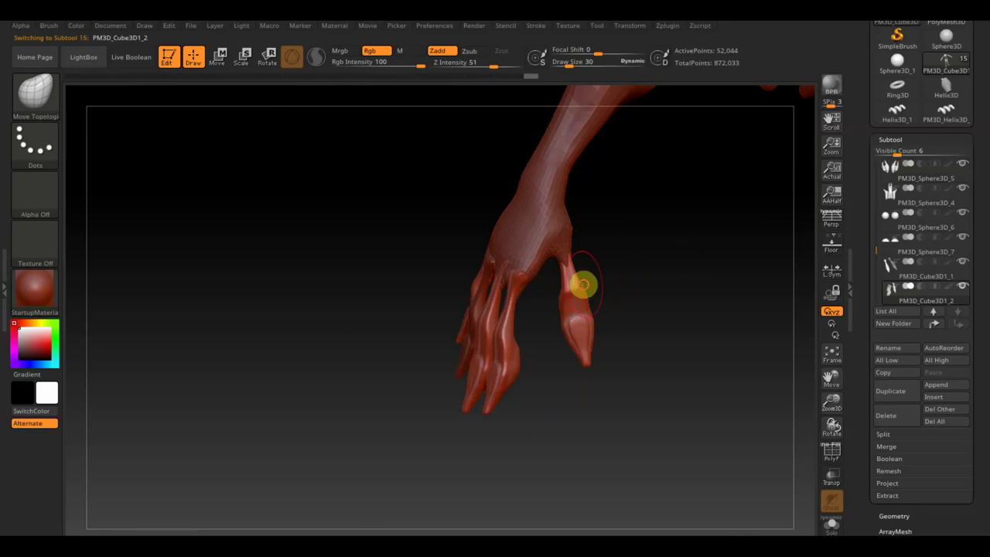
{"action": "mouse_move", "coordinate": [603, 300]}
{"action": "right_mouse_down"}
{"action": "mouse_move", "coordinate": [606, 281]}
{"action": "mouse_move", "coordinate": [619, 309]}
{"action": "mouse_move", "coordinate": [666, 299]}
{"action": "mouse_move", "coordinate": [636, 310]}
{"action": "mouse_move", "coordinate": [652, 334]}
{"action": "mouse_move", "coordinate": [686, 329]}
{"action": "mouse_move", "coordinate": [658, 336]}
{"action": "mouse_move", "coordinate": [613, 324]}
{"action": "right_mouse_up"}
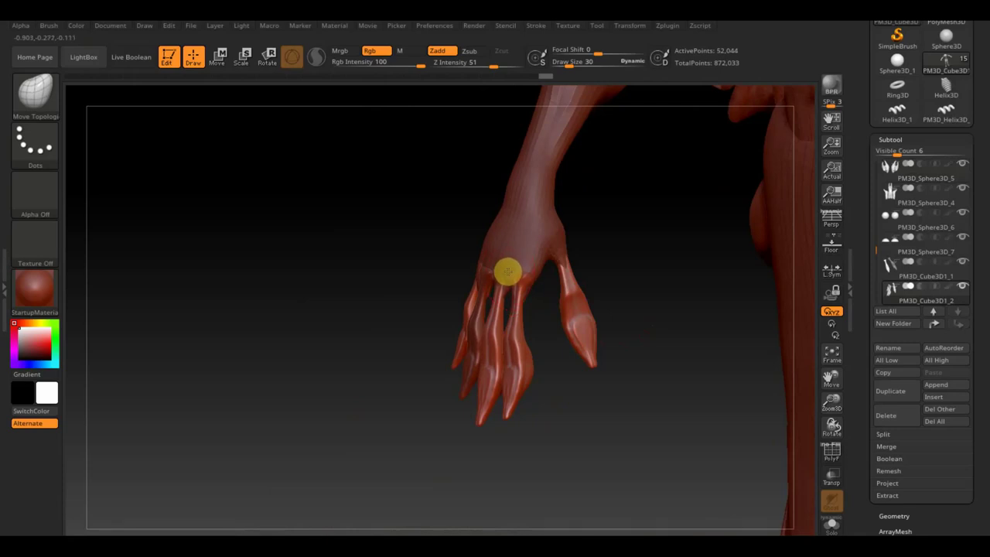
{"action": "mouse_move", "coordinate": [489, 275]}
{"action": "right_mouse_down"}
{"action": "mouse_move", "coordinate": [447, 266]}
{"action": "mouse_move", "coordinate": [475, 258]}
{"action": "mouse_move", "coordinate": [497, 268]}
{"action": "mouse_move", "coordinate": [463, 284]}
{"action": "mouse_move", "coordinate": [409, 245]}
{"action": "mouse_move", "coordinate": [393, 273]}
{"action": "right_mouse_up"}
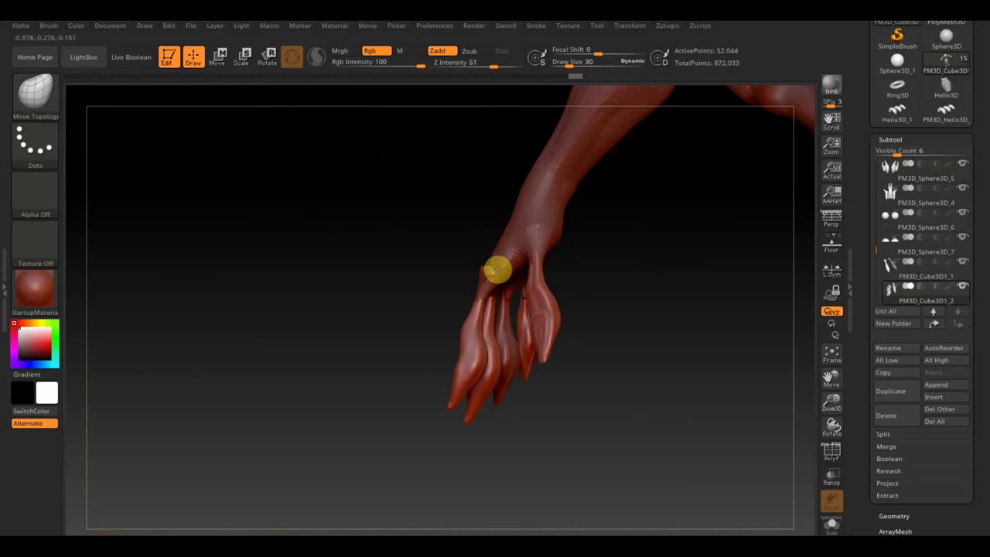
{"action": "mouse_move", "coordinate": [479, 271]}
{"action": "right_mouse_down"}
{"action": "mouse_move", "coordinate": [449, 268]}
{"action": "mouse_move", "coordinate": [465, 287]}
{"action": "mouse_move", "coordinate": [500, 281]}
{"action": "right_mouse_up"}
{"action": "left_click", "coordinate": [905, 249]}
{"action": "mouse_move", "coordinate": [901, 264]}
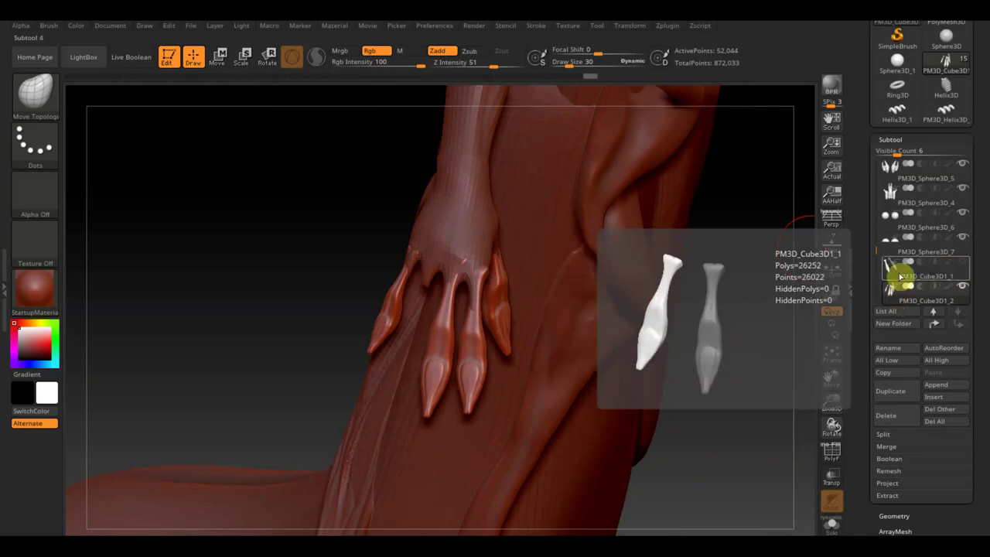
Step: Select PM3D_Cube3D1_1, clear the finger mask, and orbit around the hand to inspect the claws
{"action": "left_click", "coordinate": [895, 269]}
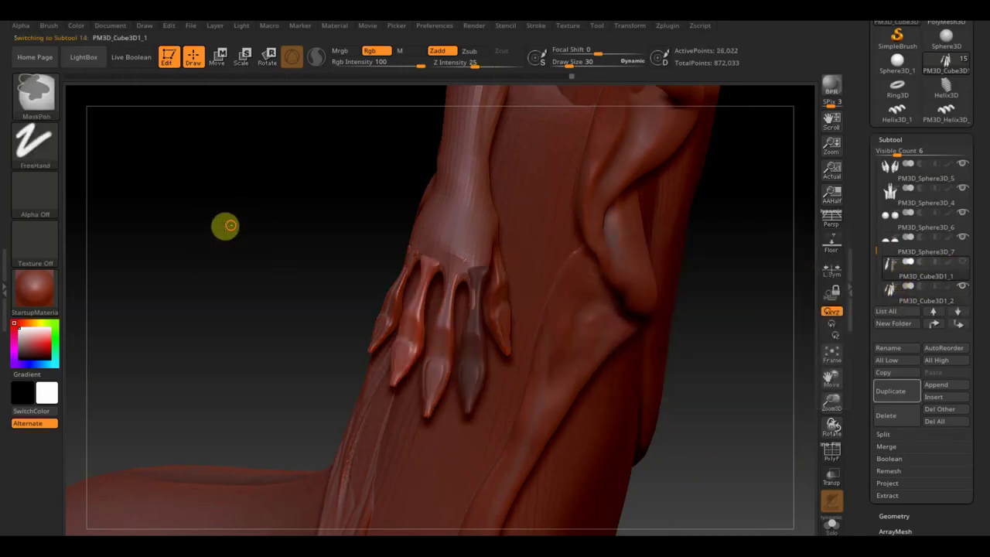
{"action": "left_click_drag", "start_coordinate": [224, 223], "coordinate": [252, 250], "text": "ctrl"}
{"action": "key", "text": "b"}
{"action": "key", "text": "m"}
{"action": "key", "text": "t"}
{"action": "mouse_move", "coordinate": [668, 334]}
{"action": "left_mouse_down"}
{"action": "mouse_move", "coordinate": [707, 353]}
{"action": "mouse_move", "coordinate": [553, 316]}
{"action": "left_mouse_up"}
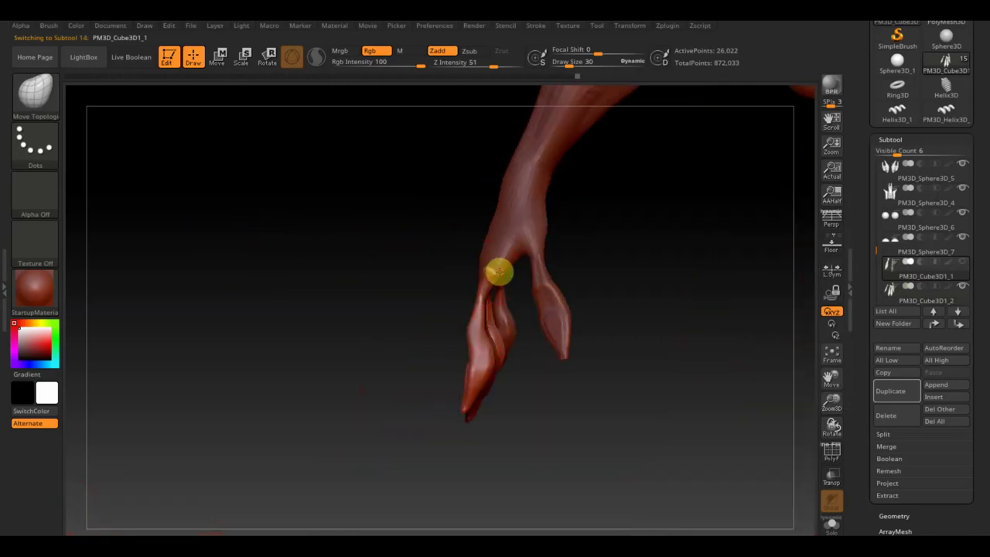
{"action": "key", "text": "ctrl+z"}
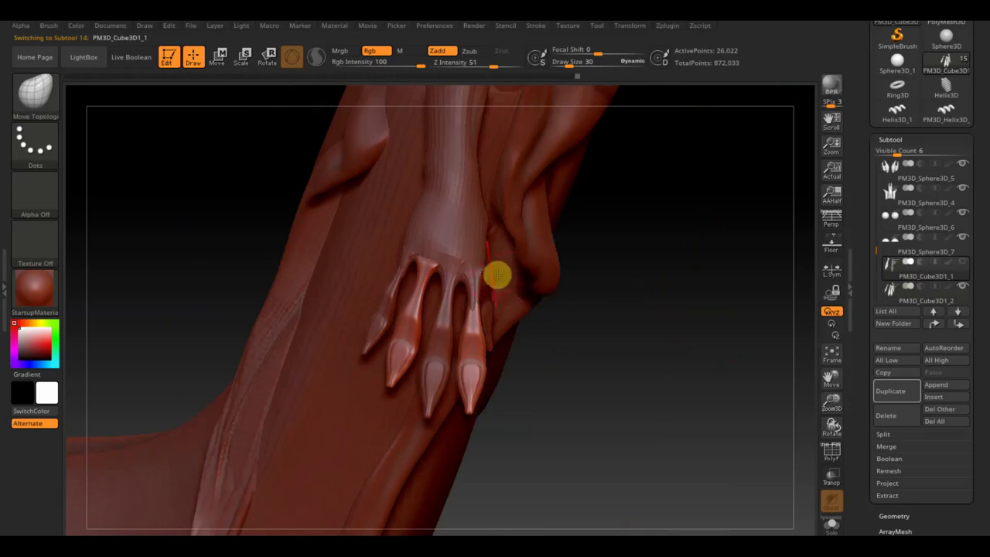
{"action": "mouse_move", "coordinate": [530, 349]}
{"action": "left_mouse_down"}
{"action": "mouse_move", "coordinate": [554, 367]}
{"action": "mouse_move", "coordinate": [473, 353]}
{"action": "left_mouse_up"}
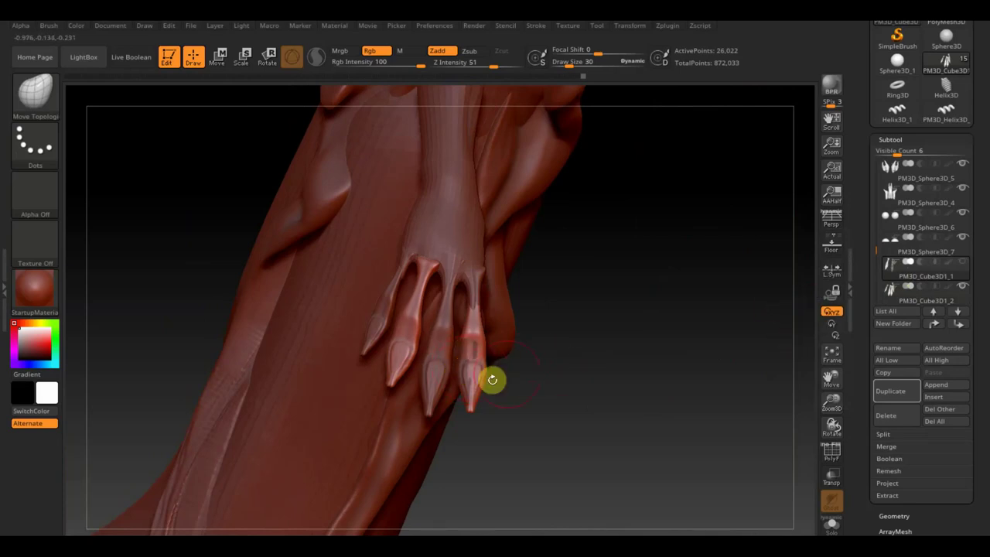
Step: Select PM3D_Cube3D1_2 and mask its middle claw, refining the mask with a smaller brush and rectangles
{"action": "key", "text": "ctrl+shift"}
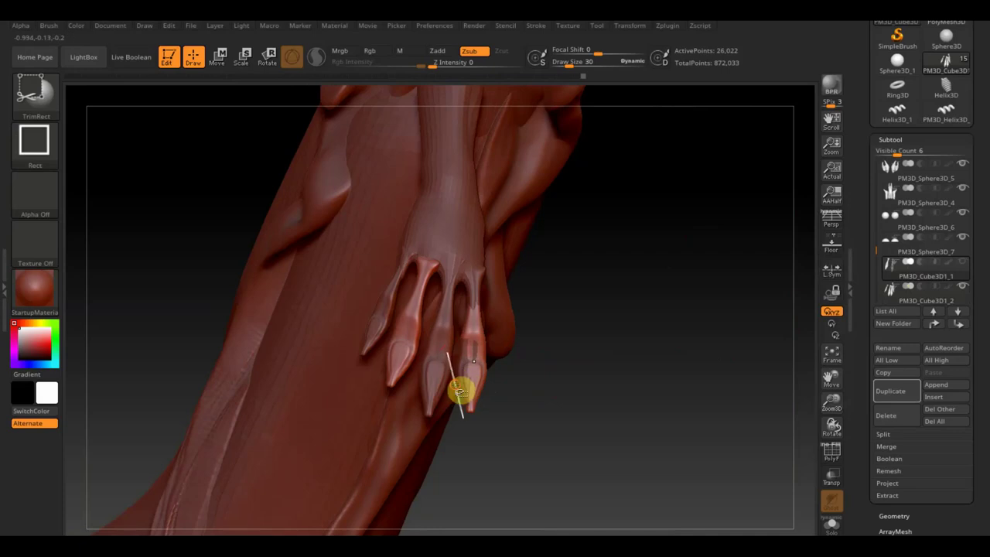
{"action": "left_click", "coordinate": [899, 292]}
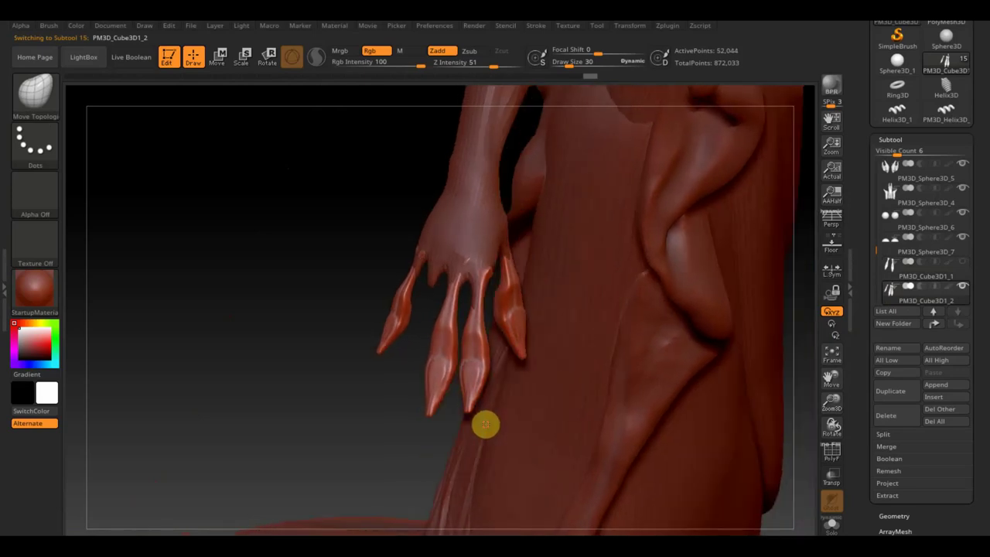
{"action": "key", "text": "ctrl"}
{"action": "left_click_drag", "start_coordinate": [506, 460], "coordinate": [483, 277], "text": "ctrl"}
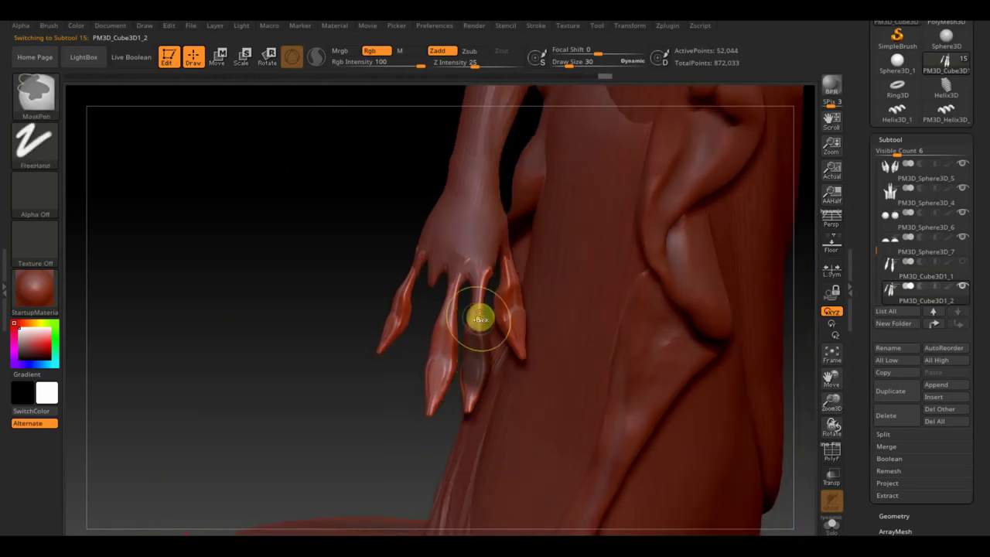
{"action": "left_click_drag", "start_coordinate": [597, 62], "coordinate": [562, 82]}
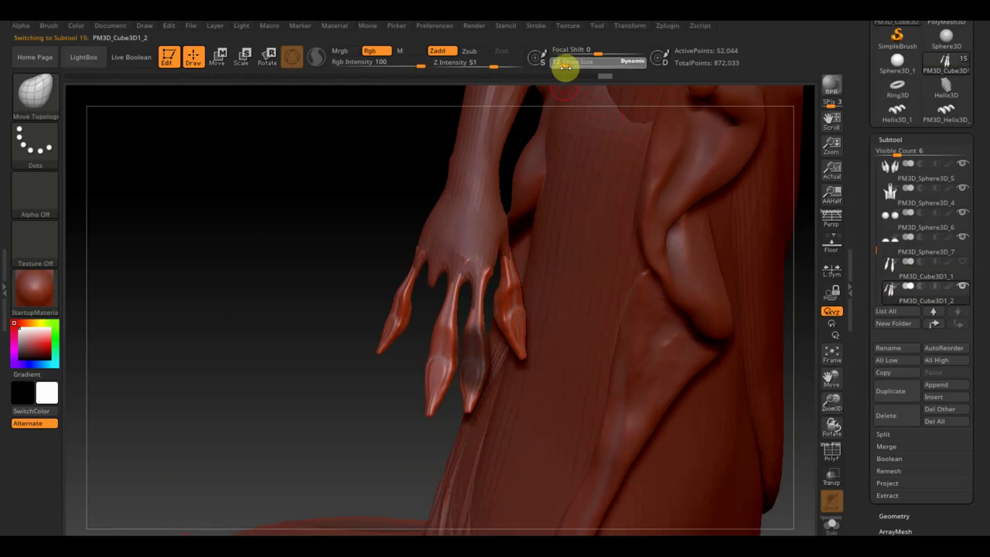
{"action": "left_click_drag", "start_coordinate": [321, 197], "coordinate": [341, 225], "text": "ctrl"}
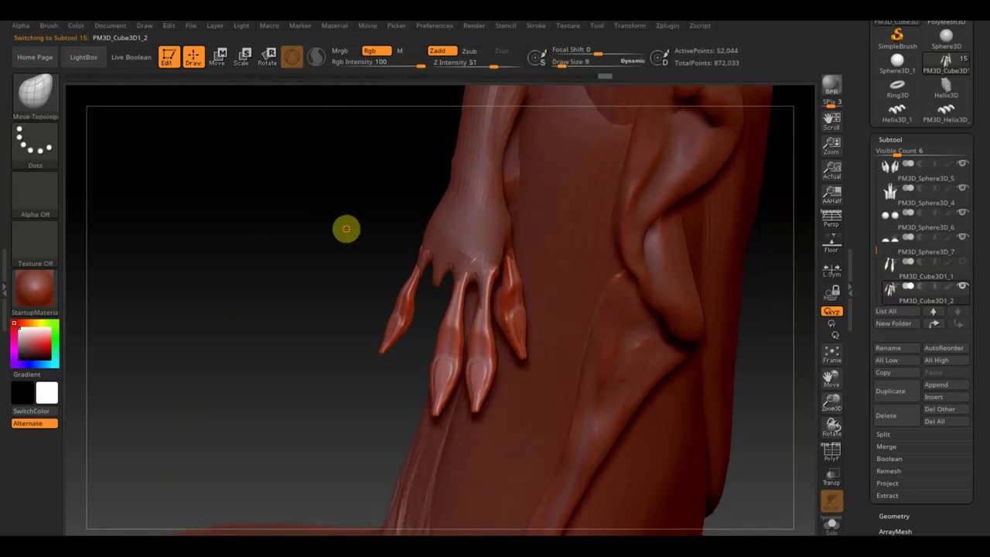
{"action": "left_click_drag", "start_coordinate": [477, 403], "coordinate": [479, 354], "text": "ctrl"}
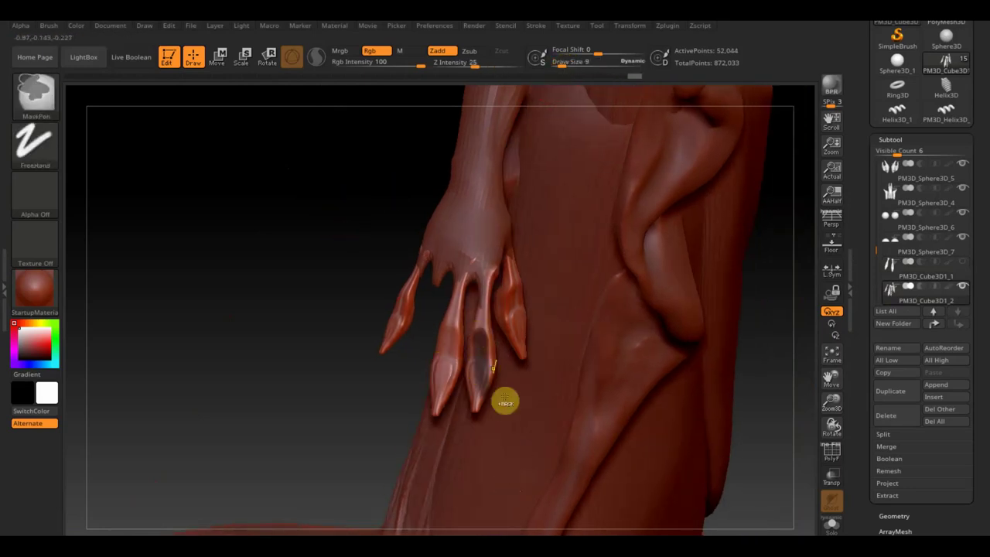
{"action": "left_click_drag", "start_coordinate": [378, 465], "coordinate": [402, 387], "text": "ctrl"}
{"action": "left_click_drag", "start_coordinate": [470, 495], "coordinate": [495, 262], "text": "ctrl"}
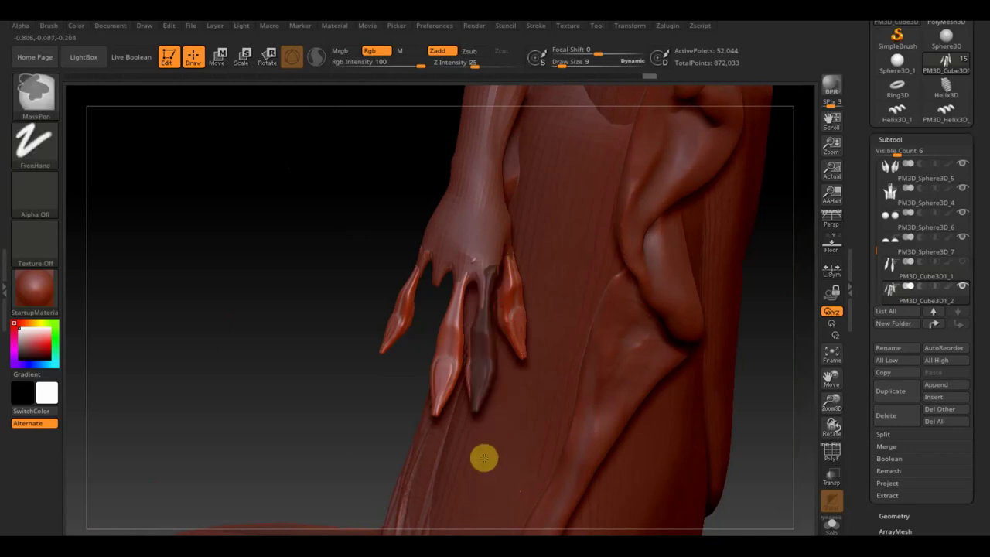
{"action": "mouse_move", "coordinate": [742, 530]}
{"action": "left_mouse_down", "text": "ctrl"}
{"action": "mouse_move", "coordinate": [740, 435]}
{"action": "mouse_move", "coordinate": [477, 397]}
{"action": "mouse_move", "coordinate": [466, 317]}
{"action": "left_mouse_up", "text": "ctrl"}
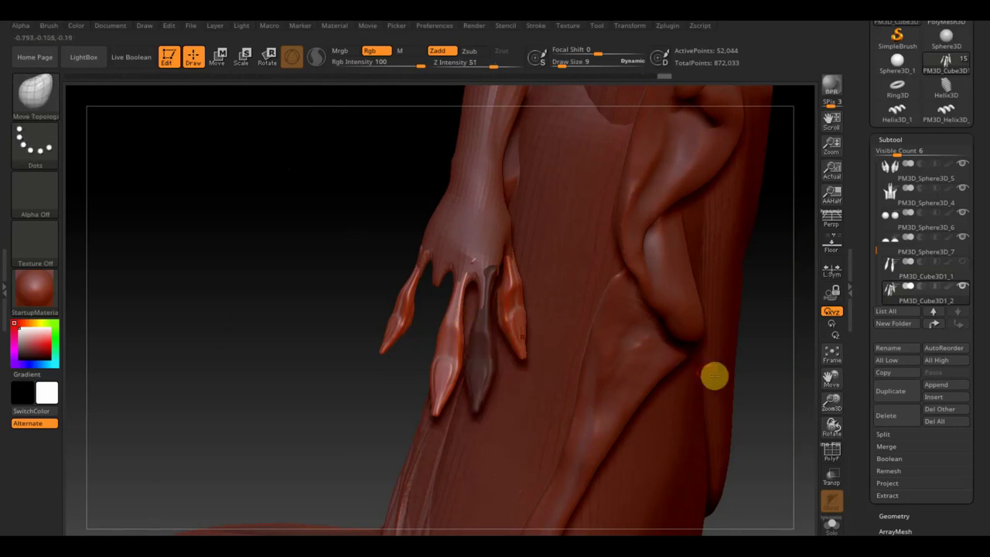
Step: Clear the finger mask and hide one claw of PM3D_Cube3D1_2, leaving 39,005 active points
{"action": "left_click_drag", "start_coordinate": [145, 359], "coordinate": [257, 349]}
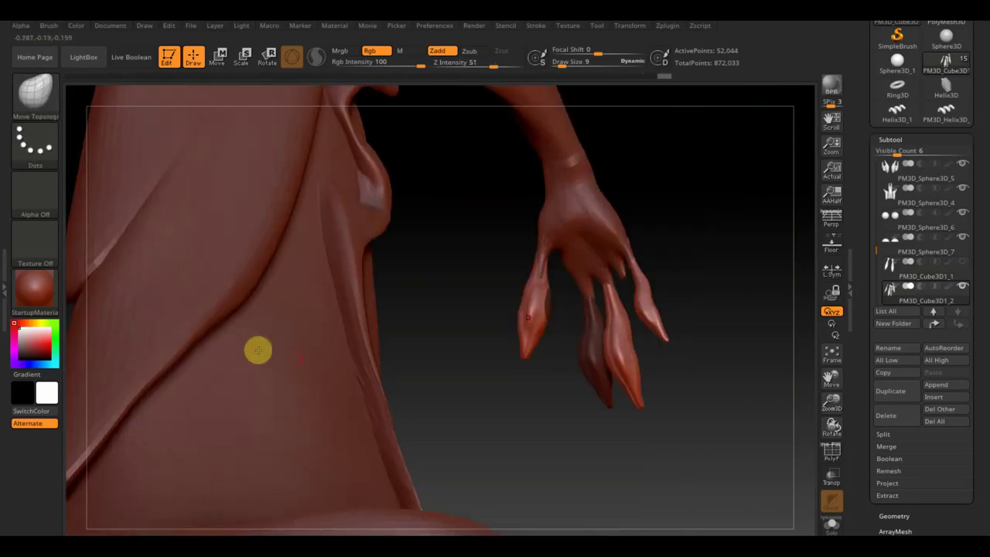
{"action": "left_click_drag", "start_coordinate": [436, 413], "coordinate": [459, 425]}
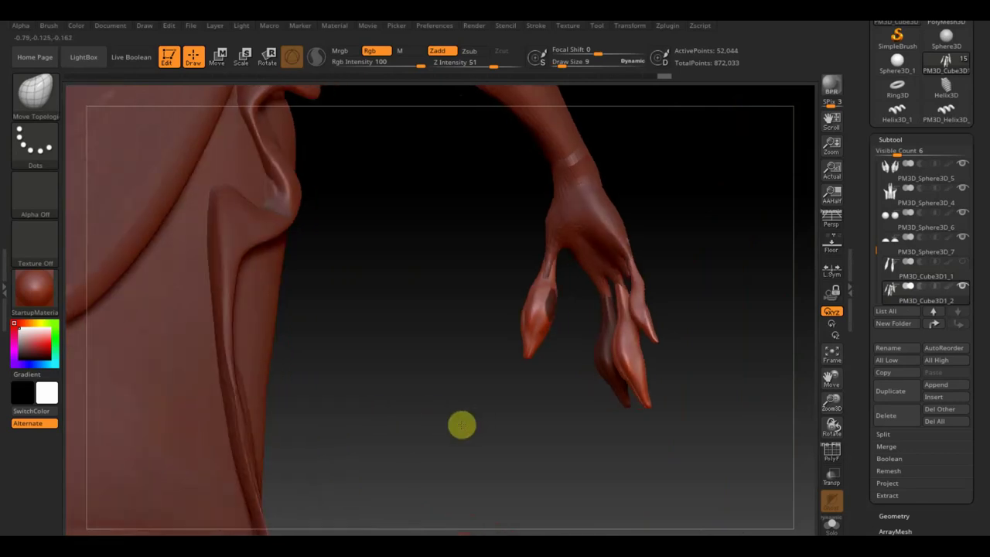
{"action": "mouse_move", "coordinate": [558, 446]}
{"action": "left_mouse_down", "text": "ctrl"}
{"action": "mouse_move", "coordinate": [518, 279]}
{"action": "mouse_move", "coordinate": [574, 412]}
{"action": "mouse_move", "coordinate": [616, 413]}
{"action": "mouse_move", "coordinate": [630, 382]}
{"action": "mouse_move", "coordinate": [689, 385]}
{"action": "mouse_move", "coordinate": [678, 394]}
{"action": "left_mouse_up", "text": "ctrl"}
{"action": "left_click_drag", "start_coordinate": [219, 297], "coordinate": [206, 317], "text": "shift"}
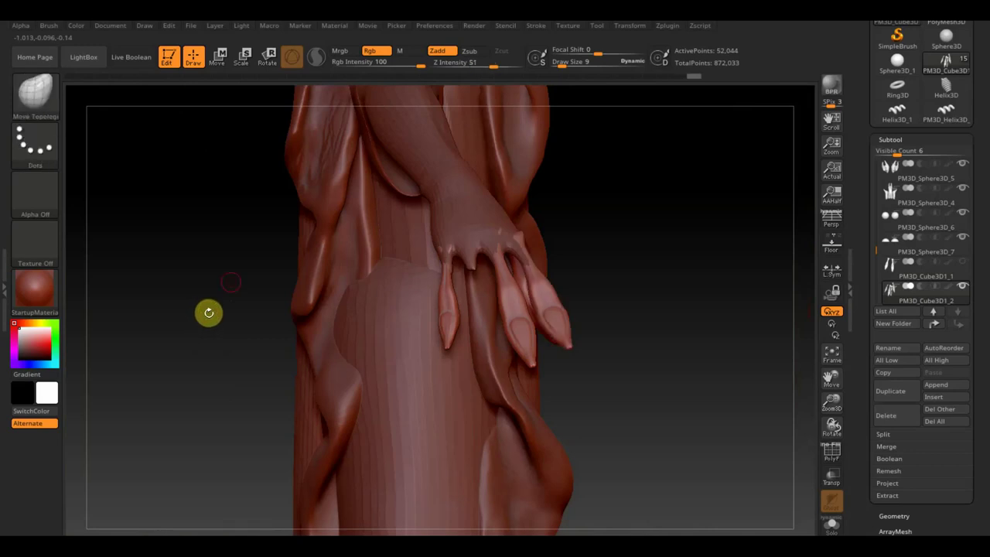
{"action": "key", "text": "ctrl+shift"}
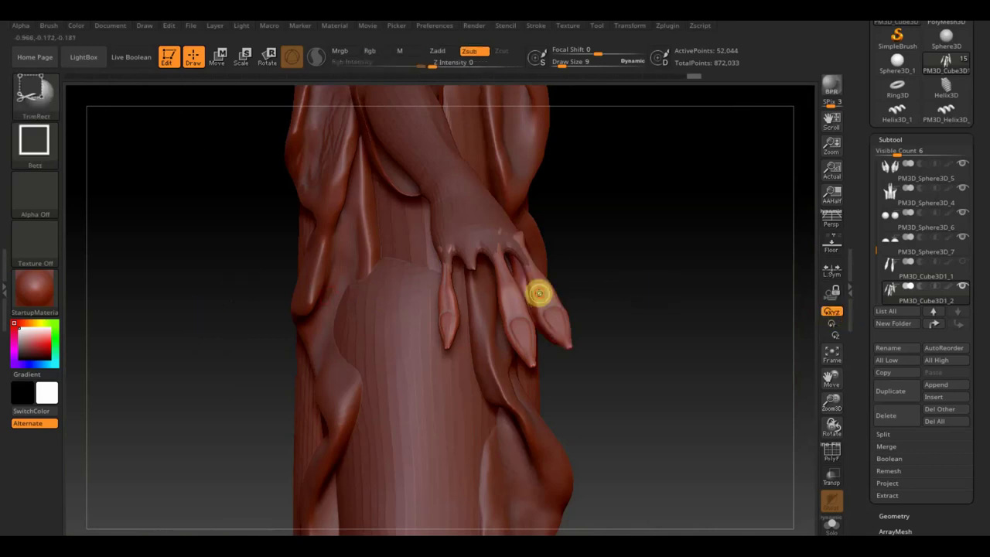
{"action": "left_click", "coordinate": [539, 293], "text": "ctrl+shift"}
{"action": "left_click_drag", "start_coordinate": [603, 314], "coordinate": [986, 481]}
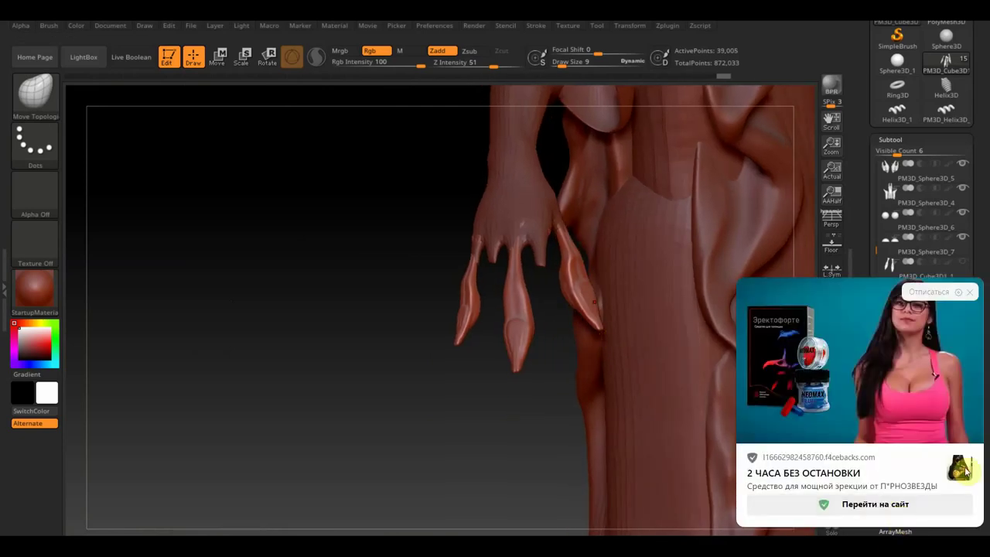
Step: Apply Mirror And Weld to the kept claw half, then show the other claw piece again
{"action": "left_click", "coordinate": [972, 300]}
{"action": "left_click", "coordinate": [895, 515]}
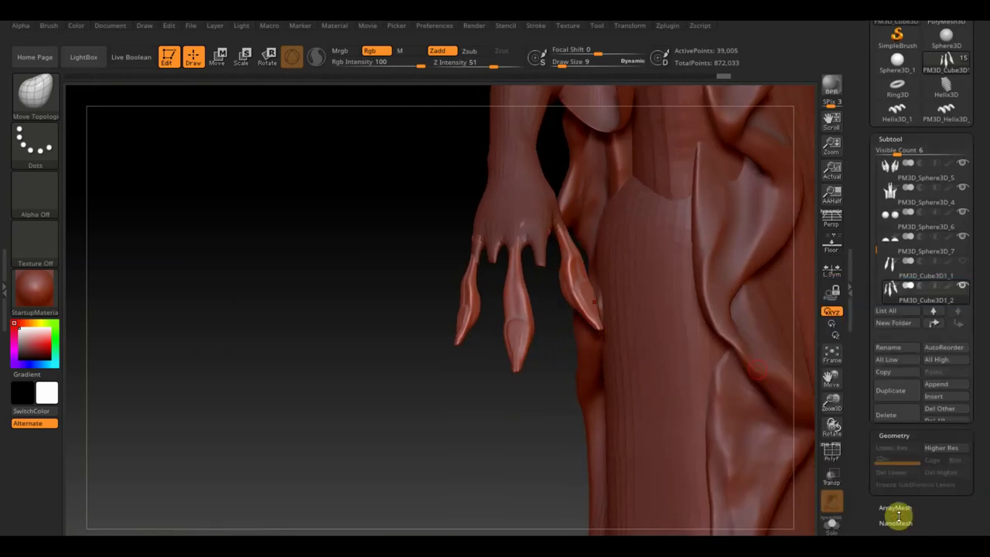
{"action": "left_click", "coordinate": [913, 400]}
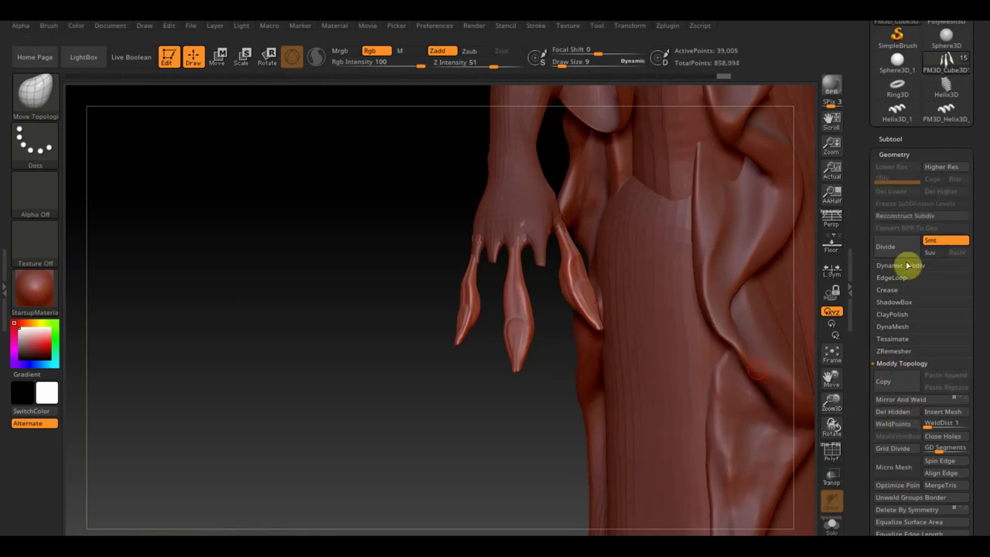
{"action": "left_click", "coordinate": [895, 153]}
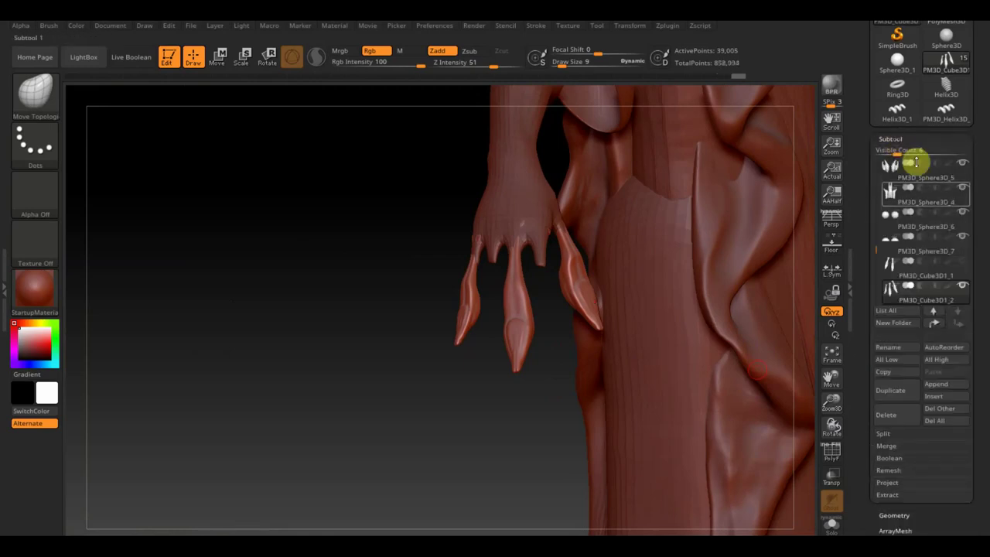
{"action": "left_click", "coordinate": [963, 263]}
Step: Set the brush Draw Size to 42 and orbit to view the torso, hand and knee
{"action": "left_click_drag", "start_coordinate": [490, 431], "coordinate": [497, 435]}
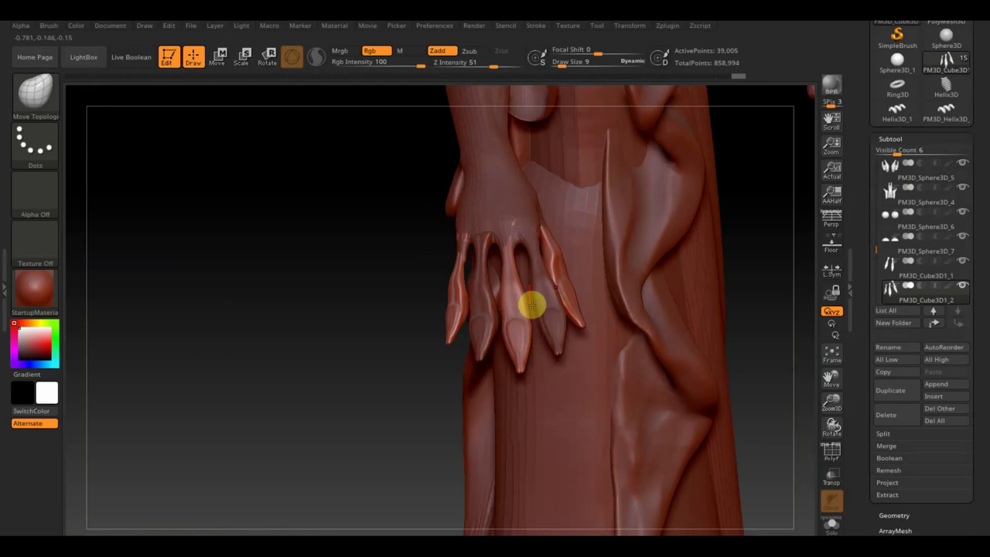
{"action": "left_click", "coordinate": [569, 64]}
{"action": "type", "text": "42"}
{"action": "key", "text": "Return"}
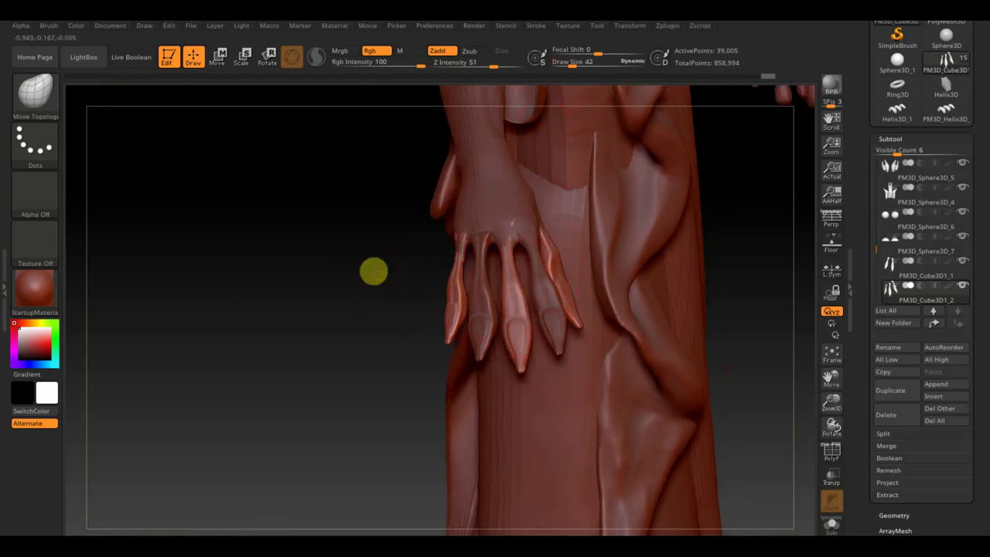
{"action": "left_click_drag", "start_coordinate": [373, 270], "coordinate": [399, 278]}
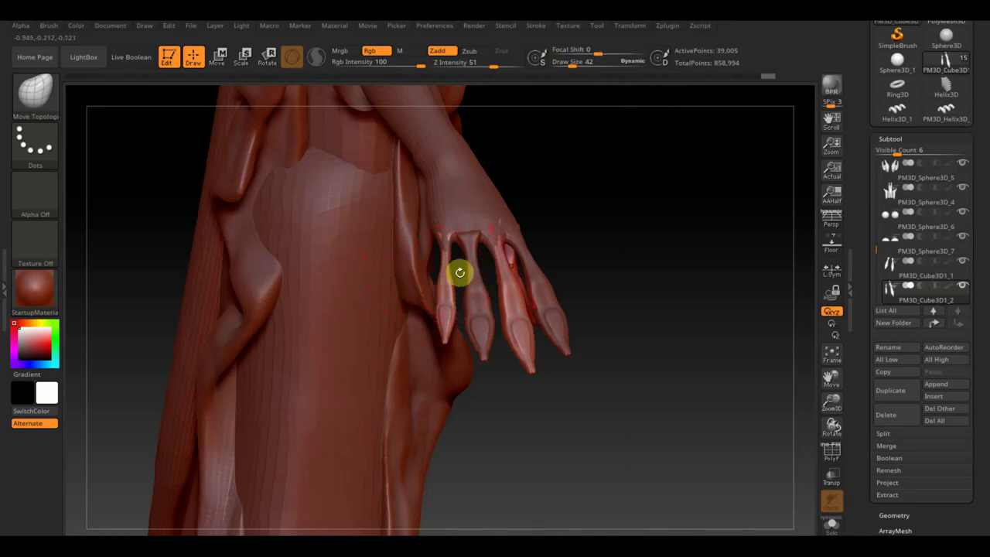
{"action": "left_click_drag", "start_coordinate": [459, 272], "coordinate": [570, 268]}
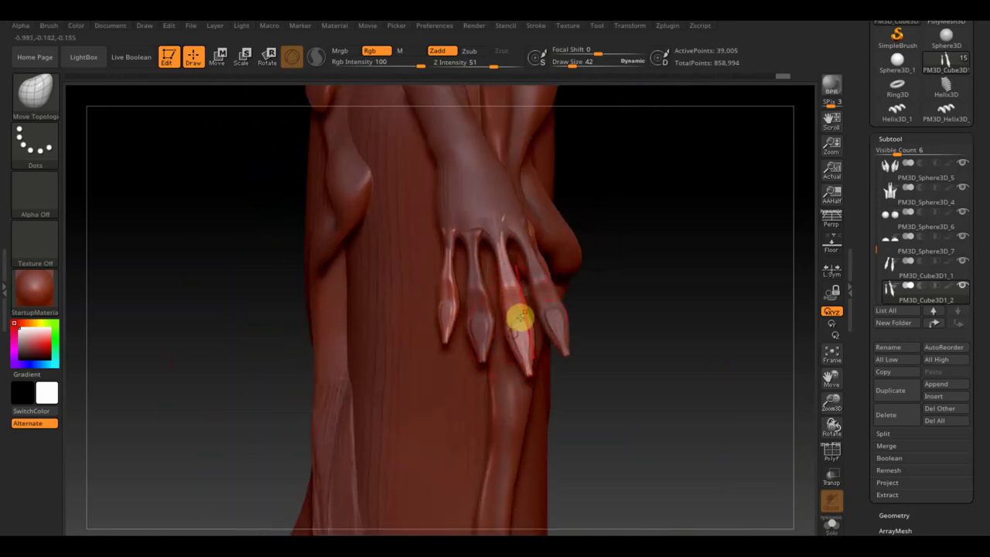
{"action": "mouse_move", "coordinate": [625, 300]}
{"action": "left_mouse_down"}
{"action": "mouse_move", "coordinate": [658, 303]}
{"action": "mouse_move", "coordinate": [594, 314]}
{"action": "left_mouse_up"}
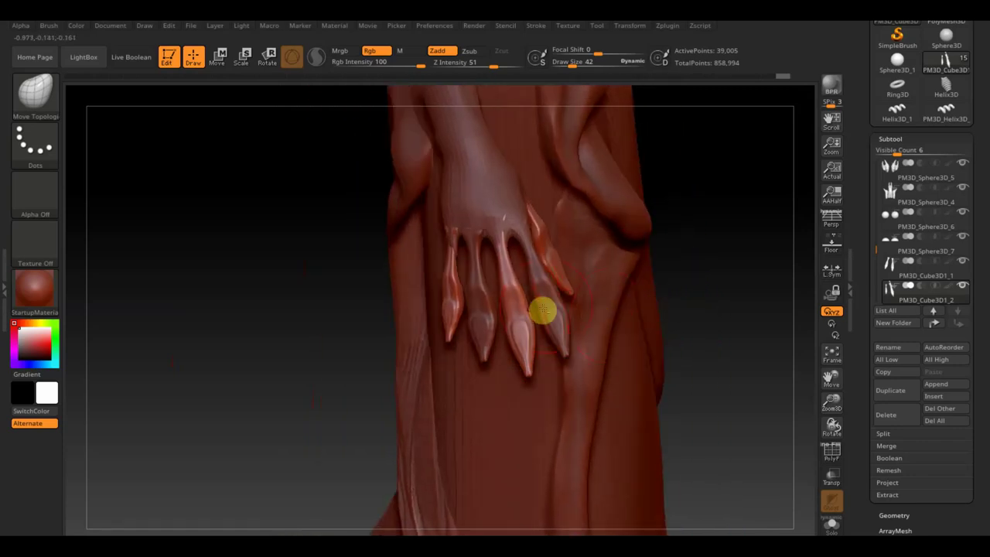
Step: Mirror and weld the PM3D_Cube3D1_1 claw piece, bringing it to 78,010 active points
{"action": "left_click", "coordinate": [544, 307], "text": "alt"}
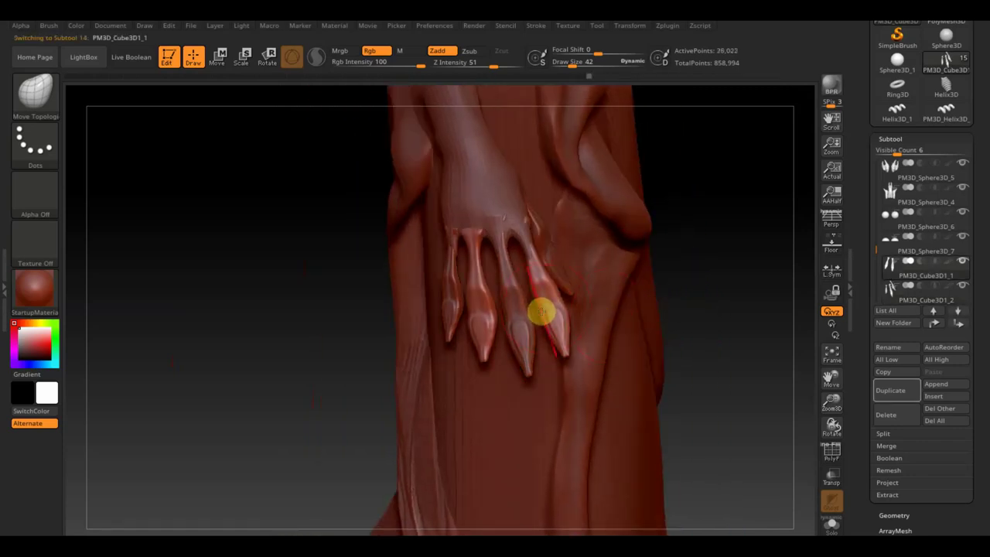
{"action": "mouse_move", "coordinate": [718, 294]}
{"action": "left_mouse_down"}
{"action": "mouse_move", "coordinate": [691, 309]}
{"action": "mouse_move", "coordinate": [642, 310]}
{"action": "mouse_move", "coordinate": [642, 352]}
{"action": "mouse_move", "coordinate": [593, 265]}
{"action": "mouse_move", "coordinate": [672, 327]}
{"action": "mouse_move", "coordinate": [699, 311]}
{"action": "mouse_move", "coordinate": [701, 273]}
{"action": "mouse_move", "coordinate": [719, 271]}
{"action": "mouse_move", "coordinate": [712, 327]}
{"action": "mouse_move", "coordinate": [705, 289]}
{"action": "mouse_move", "coordinate": [696, 413]}
{"action": "mouse_move", "coordinate": [645, 369]}
{"action": "left_mouse_up"}
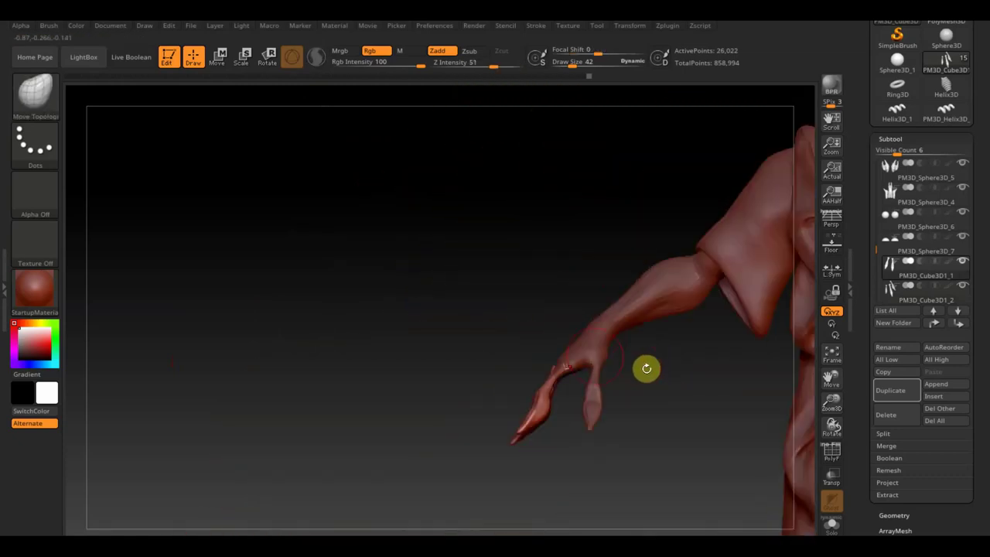
{"action": "left_click", "coordinate": [902, 515]}
{"action": "left_click", "coordinate": [922, 399]}
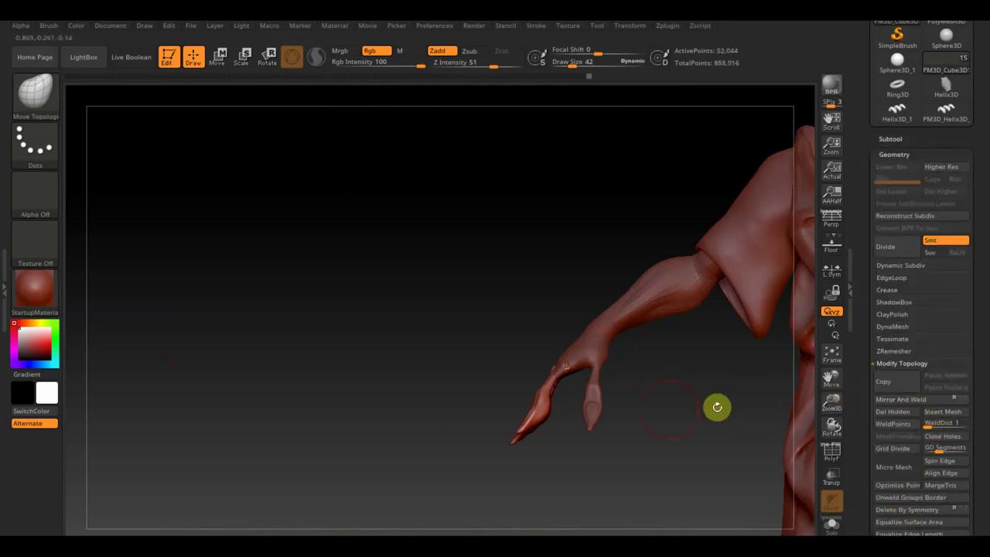
Step: Make the claw finger active and drop it one subdivision level with Shift+D
{"action": "left_click", "coordinate": [599, 400], "text": "alt"}
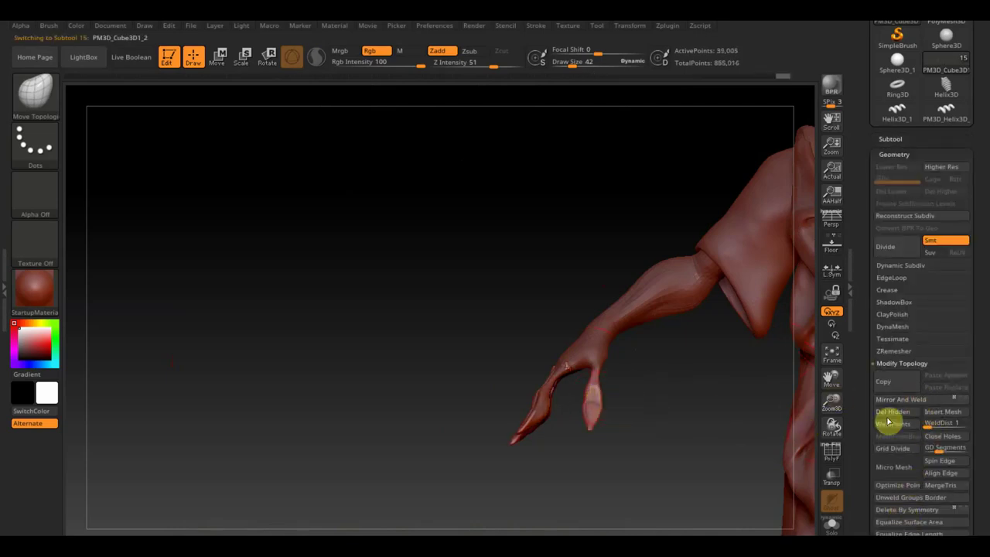
{"action": "mouse_move", "coordinate": [685, 420]}
{"action": "left_mouse_down"}
{"action": "mouse_move", "coordinate": [641, 360]}
{"action": "mouse_move", "coordinate": [630, 417]}
{"action": "mouse_move", "coordinate": [362, 363]}
{"action": "left_mouse_up"}
{"action": "key", "text": "shift+d"}
{"action": "mouse_move", "coordinate": [643, 423]}
{"action": "left_mouse_down"}
{"action": "mouse_move", "coordinate": [704, 438]}
{"action": "mouse_move", "coordinate": [697, 472]}
{"action": "mouse_move", "coordinate": [669, 480]}
{"action": "mouse_move", "coordinate": [704, 493]}
{"action": "mouse_move", "coordinate": [656, 475]}
{"action": "mouse_move", "coordinate": [630, 441]}
{"action": "mouse_move", "coordinate": [647, 442]}
{"action": "mouse_move", "coordinate": [650, 427]}
{"action": "mouse_move", "coordinate": [670, 460]}
{"action": "left_mouse_up"}
{"action": "left_click_drag", "start_coordinate": [413, 365], "coordinate": [437, 417]}
Step: Make the arms the active subtool and set the brush size to about 65
{"action": "left_click", "coordinate": [393, 307], "text": "alt"}
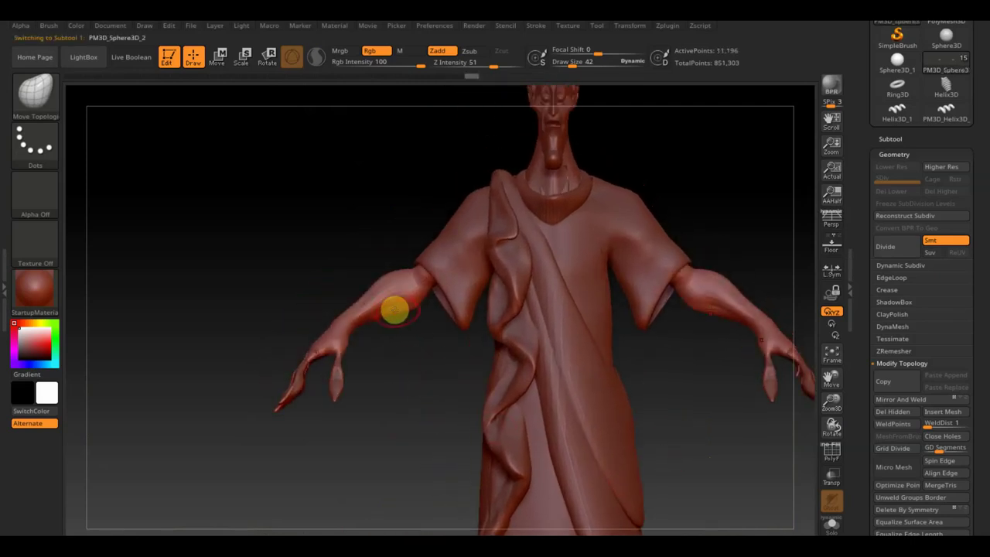
{"action": "left_click_drag", "start_coordinate": [577, 62], "coordinate": [581, 64]}
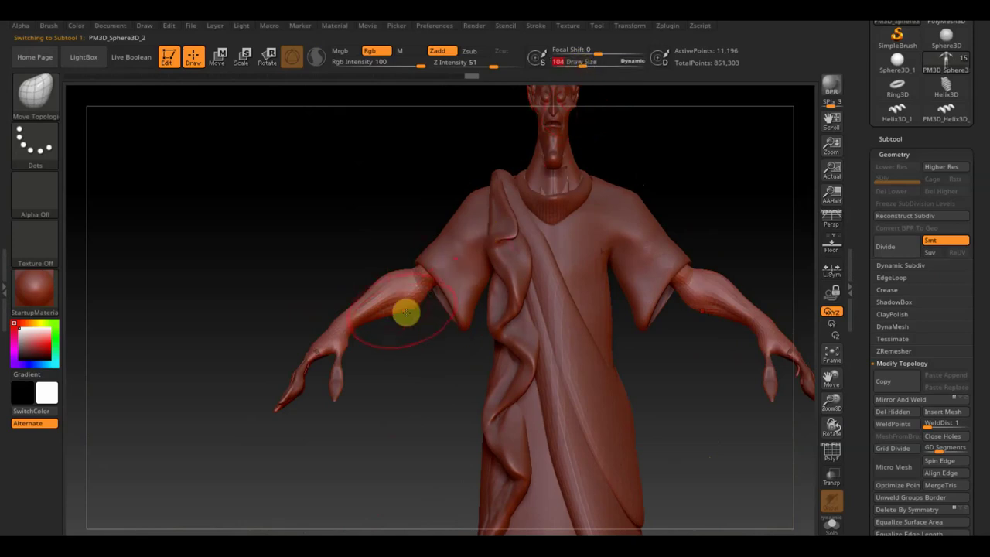
{"action": "left_click_drag", "start_coordinate": [579, 62], "coordinate": [575, 66]}
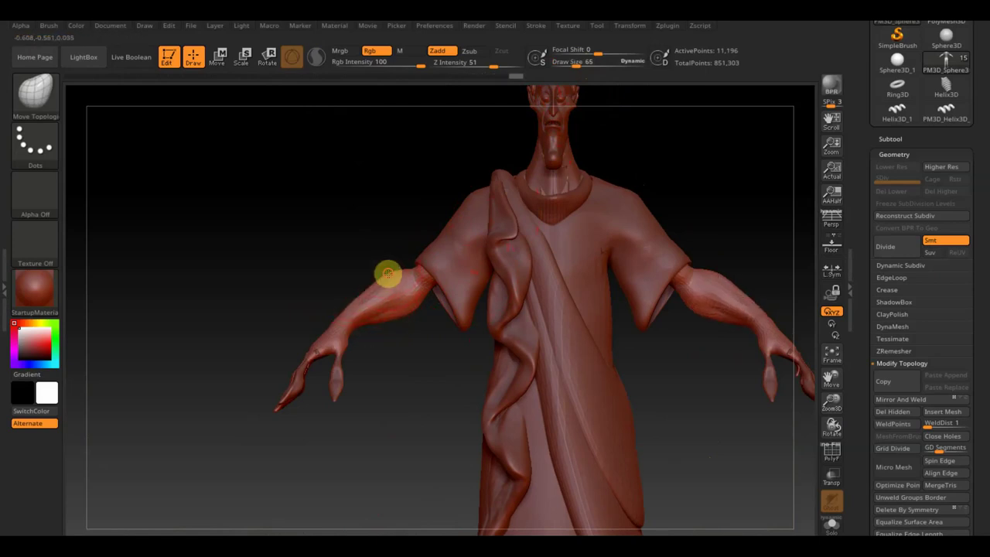
Step: Orbit around the outstretched arm to inspect it from front, back and below
{"action": "mouse_move", "coordinate": [329, 259]}
{"action": "left_mouse_down"}
{"action": "mouse_move", "coordinate": [393, 271]}
{"action": "mouse_move", "coordinate": [396, 307]}
{"action": "mouse_move", "coordinate": [367, 384]}
{"action": "mouse_move", "coordinate": [395, 287]}
{"action": "left_mouse_up"}
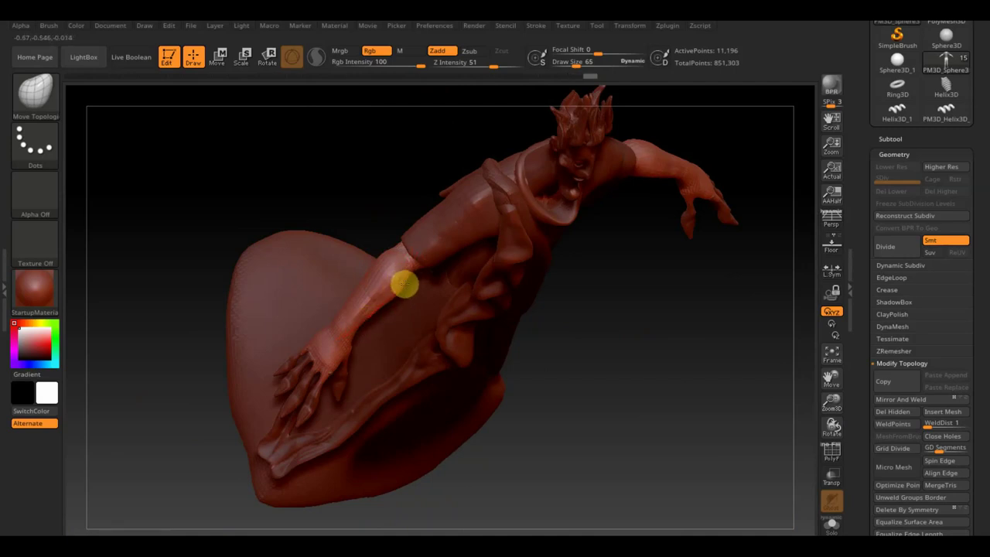
{"action": "mouse_move", "coordinate": [705, 372]}
{"action": "left_mouse_down"}
{"action": "mouse_move", "coordinate": [637, 317]}
{"action": "mouse_move", "coordinate": [577, 409]}
{"action": "left_mouse_up"}
{"action": "mouse_move", "coordinate": [585, 146]}
{"action": "left_mouse_down"}
{"action": "mouse_move", "coordinate": [594, 285]}
{"action": "mouse_move", "coordinate": [559, 305]}
{"action": "left_mouse_up"}
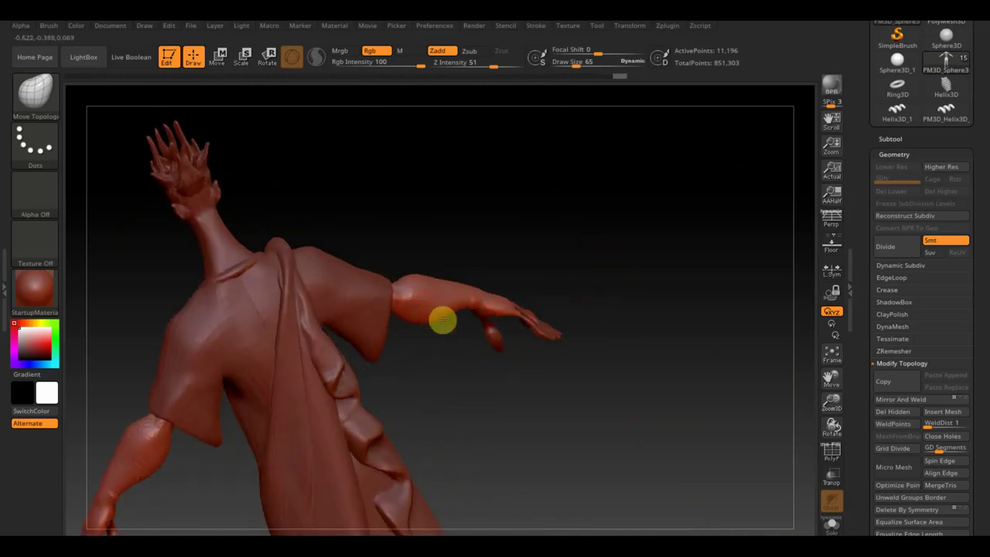
{"action": "mouse_move", "coordinate": [473, 225]}
{"action": "left_mouse_down"}
{"action": "mouse_move", "coordinate": [468, 291]}
{"action": "mouse_move", "coordinate": [498, 390]}
{"action": "mouse_move", "coordinate": [426, 353]}
{"action": "mouse_move", "coordinate": [504, 358]}
{"action": "mouse_move", "coordinate": [493, 353]}
{"action": "left_mouse_up"}
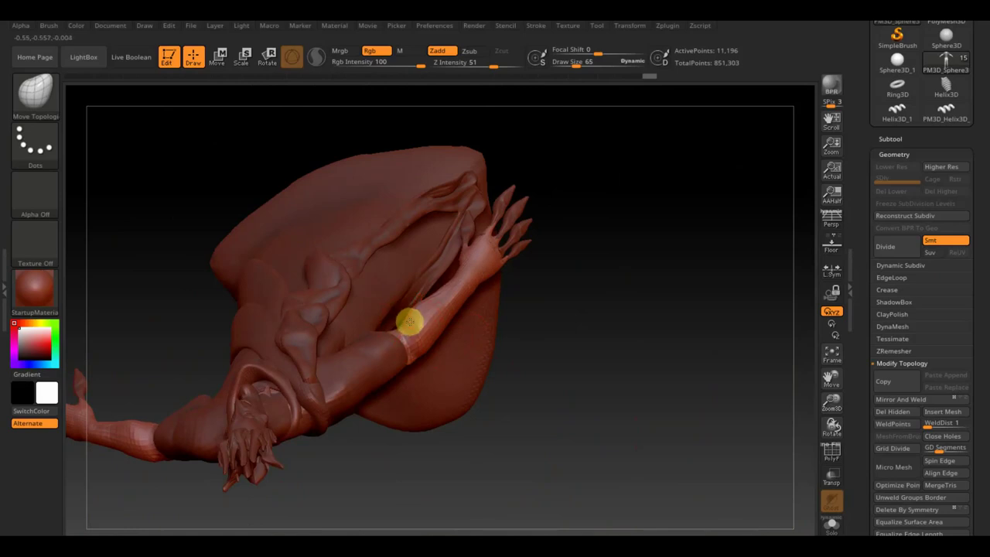
{"action": "mouse_move", "coordinate": [585, 314]}
{"action": "left_mouse_down"}
{"action": "mouse_move", "coordinate": [596, 254]}
{"action": "mouse_move", "coordinate": [574, 192]}
{"action": "mouse_move", "coordinate": [577, 290]}
{"action": "mouse_move", "coordinate": [614, 150]}
{"action": "mouse_move", "coordinate": [696, 263]}
{"action": "mouse_move", "coordinate": [714, 245]}
{"action": "left_mouse_up"}
{"action": "left_click_drag", "start_coordinate": [435, 488], "coordinate": [316, 462]}
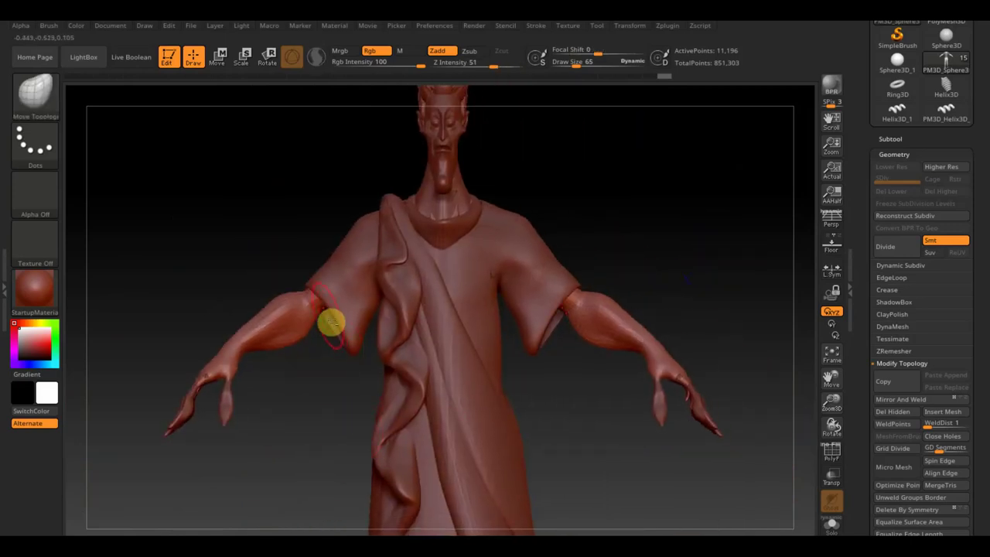
Step: Solo the body subtool and switch to the Move Topological brush
{"action": "left_click", "coordinate": [891, 138]}
{"action": "mouse_move", "coordinate": [925, 167]}
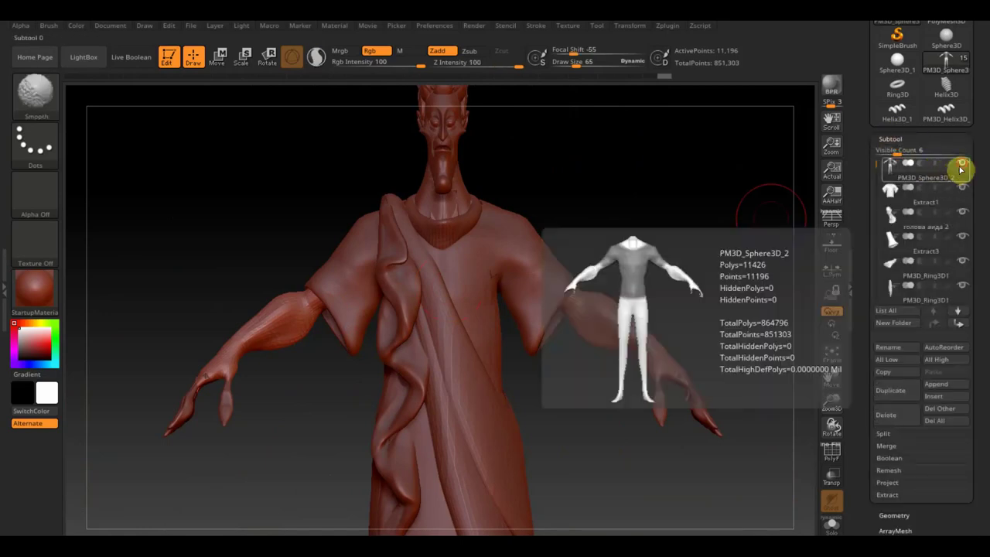
{"action": "left_click", "coordinate": [962, 168]}
{"action": "key", "text": "b"}
{"action": "key", "text": "m"}
{"action": "key", "text": "t"}
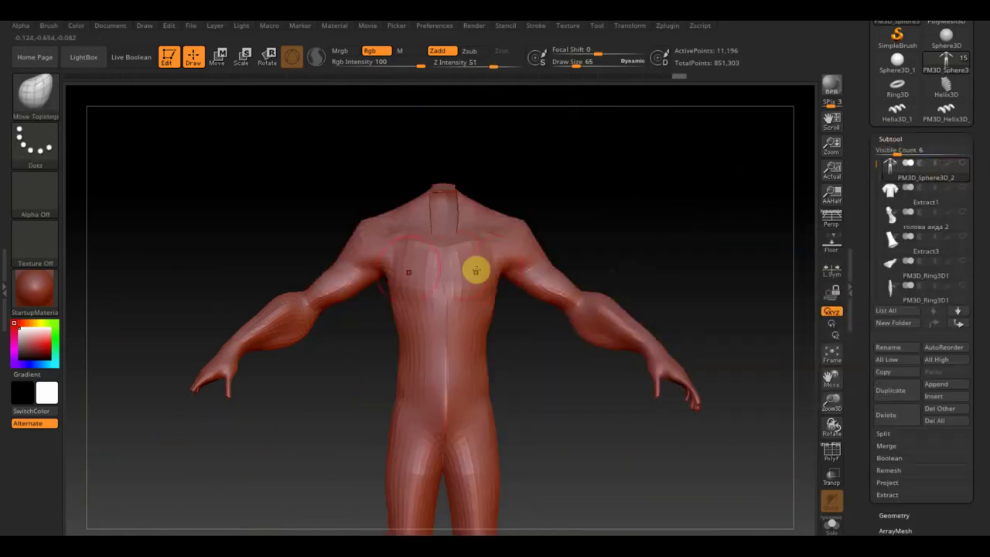
Step: Pull the shoulders up and outward, smooth them, and show all subtools again
{"action": "left_click_drag", "start_coordinate": [383, 214], "coordinate": [355, 234]}
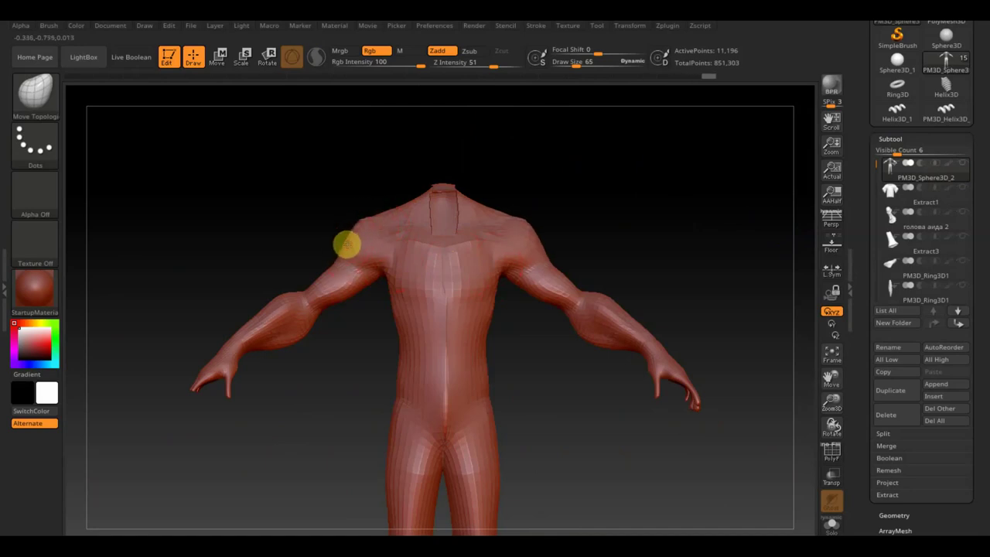
{"action": "left_click_drag", "start_coordinate": [348, 241], "coordinate": [361, 225]}
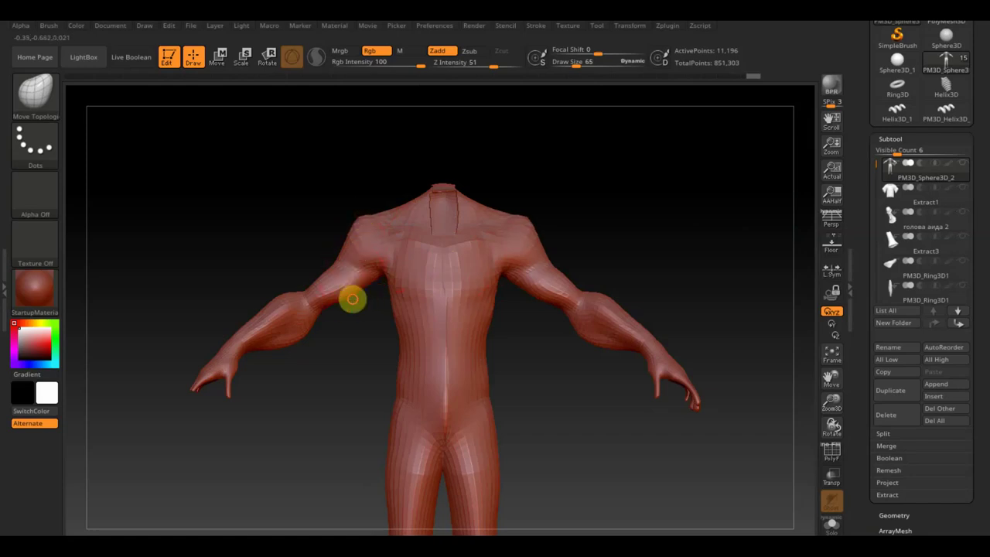
{"action": "mouse_move", "coordinate": [357, 301]}
{"action": "left_mouse_down"}
{"action": "mouse_move", "coordinate": [362, 287]}
{"action": "mouse_move", "coordinate": [328, 306]}
{"action": "mouse_move", "coordinate": [327, 279]}
{"action": "left_mouse_up"}
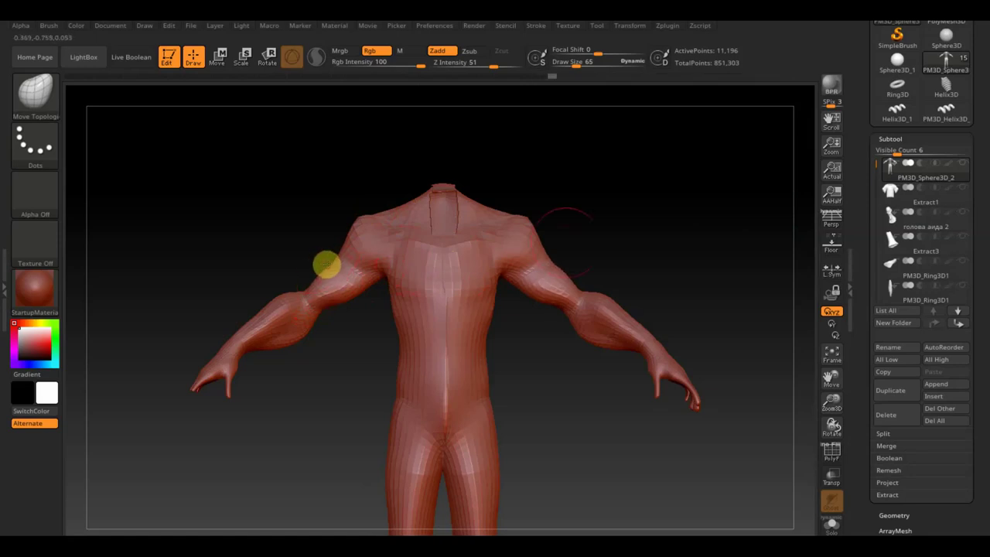
{"action": "mouse_move", "coordinate": [757, 267]}
{"action": "left_mouse_down"}
{"action": "mouse_move", "coordinate": [709, 270]}
{"action": "mouse_move", "coordinate": [722, 281]}
{"action": "mouse_move", "coordinate": [709, 263]}
{"action": "mouse_move", "coordinate": [691, 261]}
{"action": "left_mouse_up"}
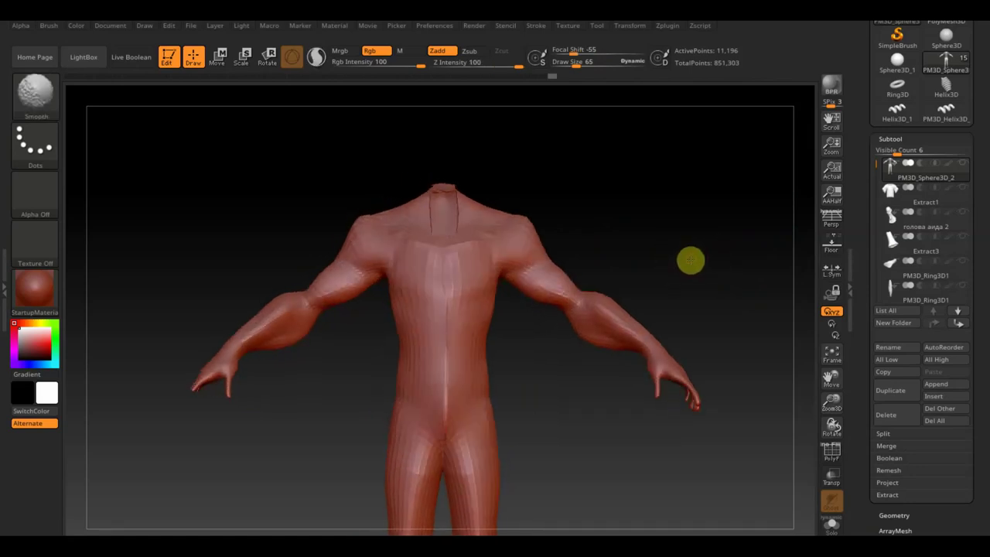
{"action": "left_click", "coordinate": [961, 163], "text": "shift"}
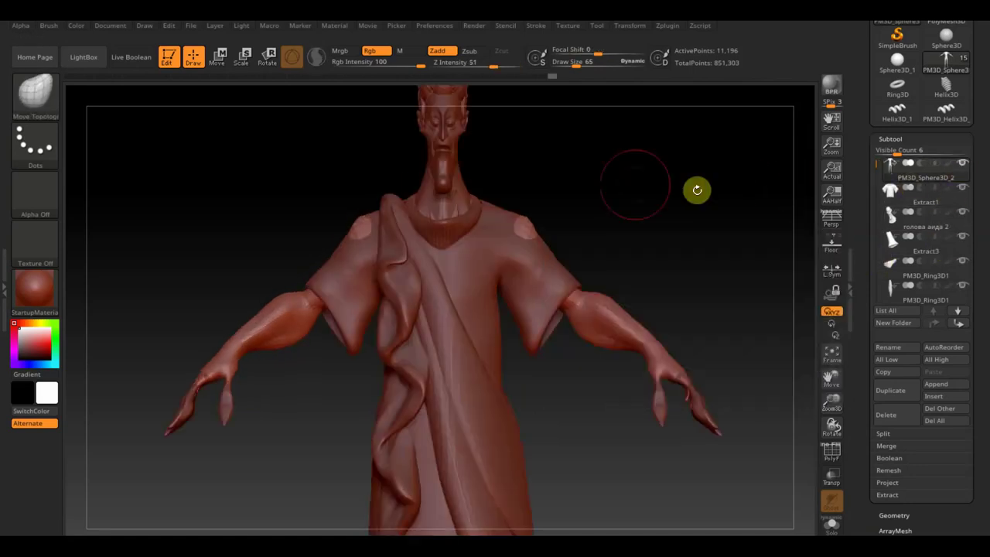
Step: Select the robe, PM3D_Ring3D1 and PM3D_Cube3D1 subtools in turn, orbiting between them
{"action": "left_click", "coordinate": [533, 265], "text": "alt"}
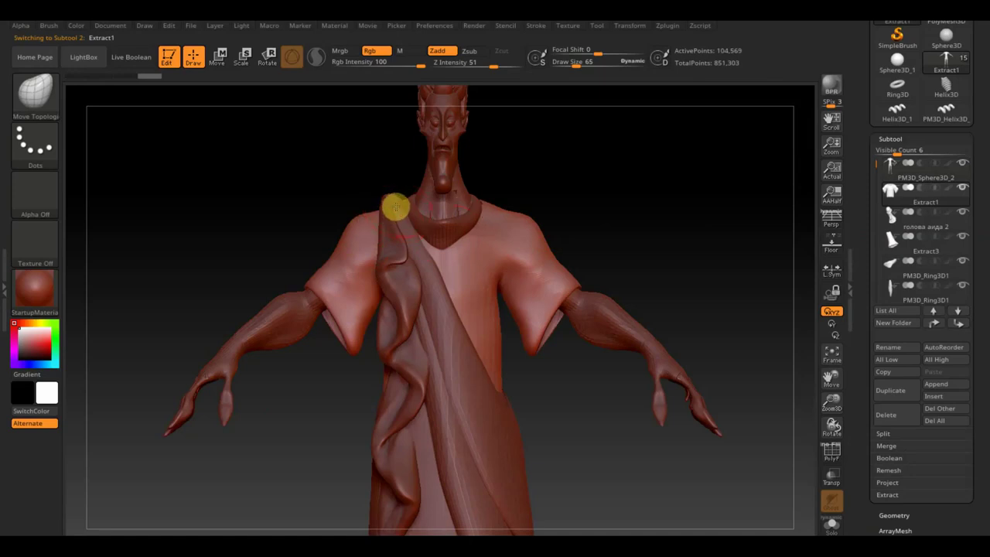
{"action": "left_click_drag", "start_coordinate": [581, 194], "coordinate": [621, 197]}
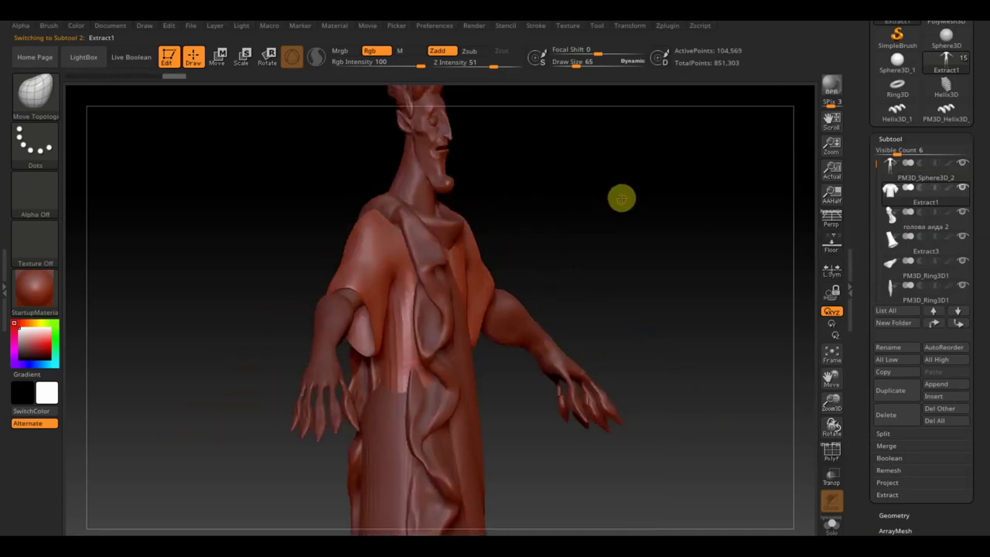
{"action": "left_click", "coordinate": [386, 212], "text": "alt"}
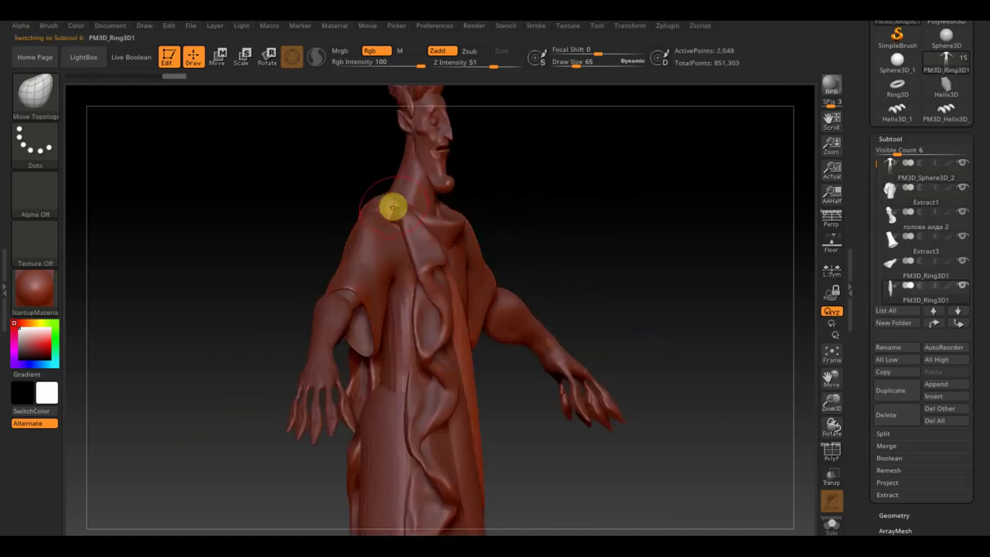
{"action": "left_click", "coordinate": [405, 213], "text": "alt"}
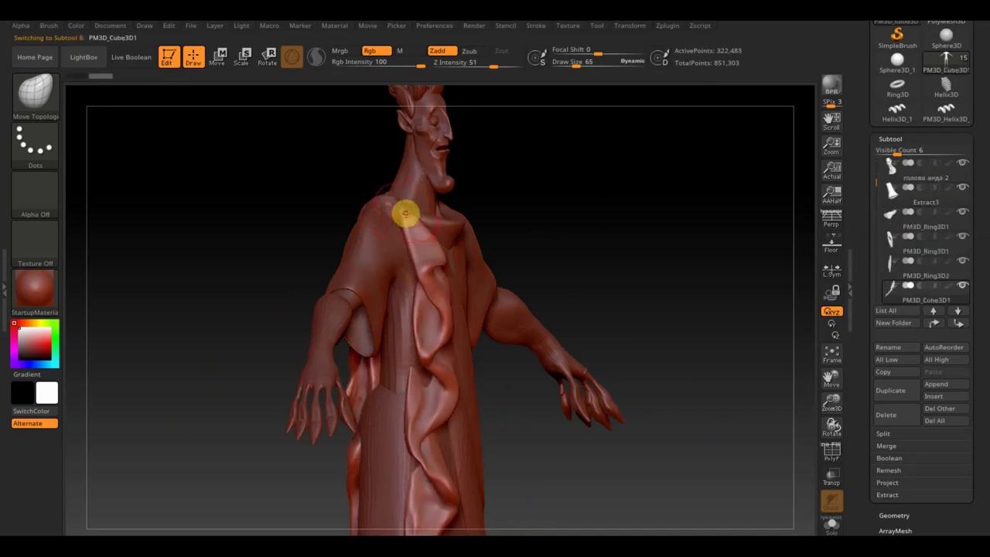
{"action": "left_click_drag", "start_coordinate": [585, 210], "coordinate": [513, 230]}
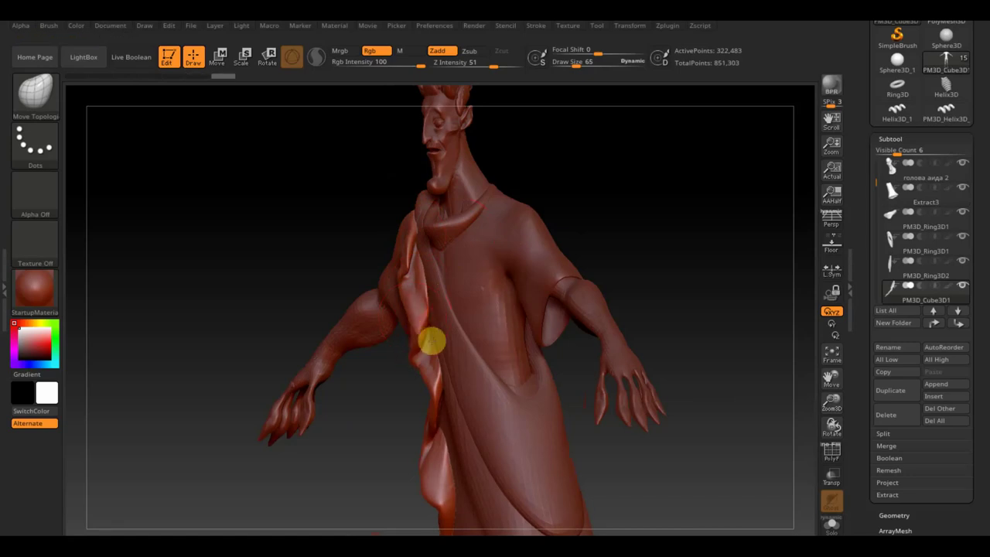
{"action": "mouse_move", "coordinate": [611, 213]}
{"action": "left_mouse_down"}
{"action": "mouse_move", "coordinate": [645, 203]}
{"action": "mouse_move", "coordinate": [604, 211]}
{"action": "left_mouse_up"}
Step: Select the PM3D_Ring3D2 and then PM3D_Ring3D1 sash pieces
{"action": "left_click", "coordinate": [395, 209], "text": "alt"}
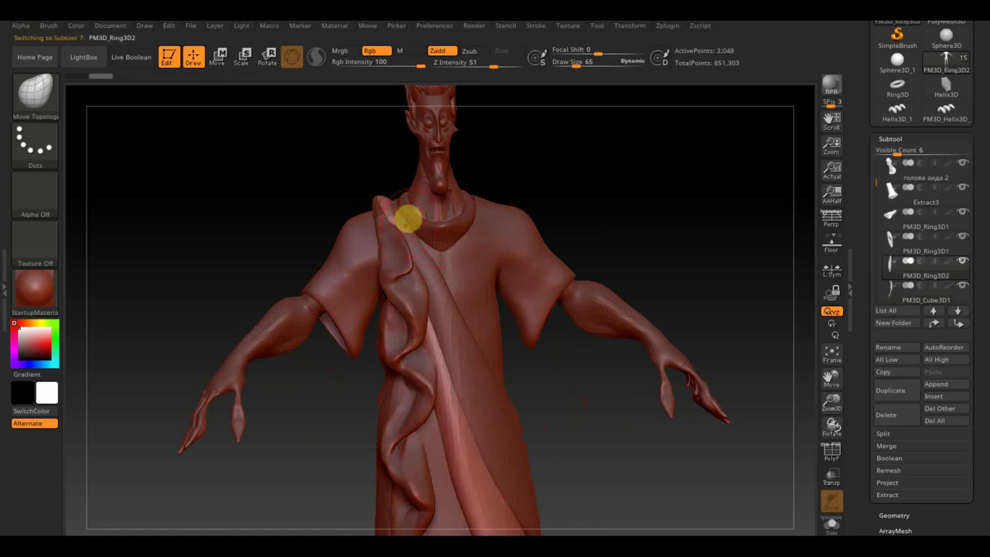
{"action": "left_click", "coordinate": [407, 229], "text": "alt"}
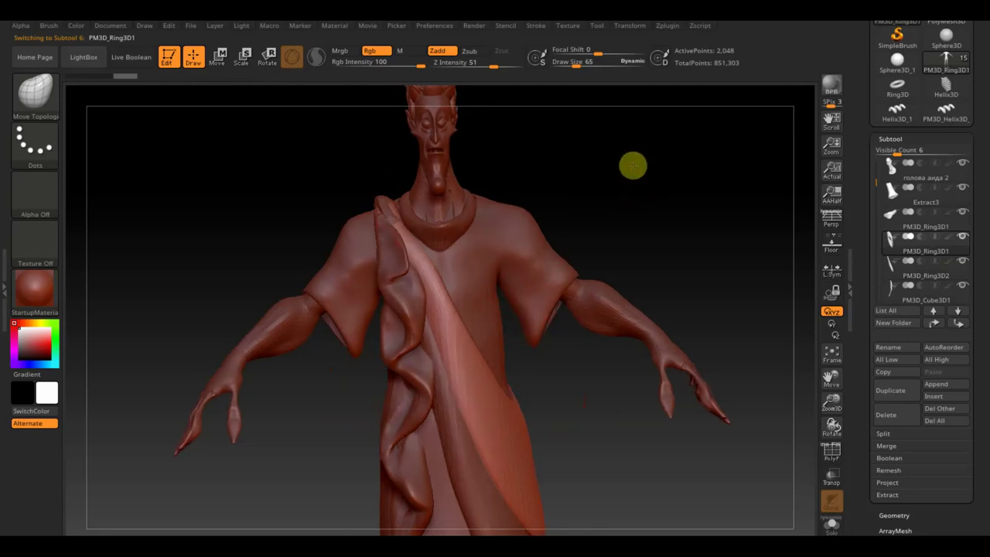
{"action": "mouse_move", "coordinate": [628, 168]}
{"action": "left_mouse_down"}
{"action": "mouse_move", "coordinate": [632, 177]}
{"action": "mouse_move", "coordinate": [581, 150]}
{"action": "left_mouse_up"}
Step: Zoom out and orbit the full figure, including from below, ending on an upright front view
{"action": "mouse_move", "coordinate": [629, 221]}
{"action": "left_mouse_down"}
{"action": "mouse_move", "coordinate": [659, 295]}
{"action": "mouse_move", "coordinate": [603, 384]}
{"action": "mouse_move", "coordinate": [507, 396]}
{"action": "mouse_move", "coordinate": [536, 405]}
{"action": "left_mouse_up"}
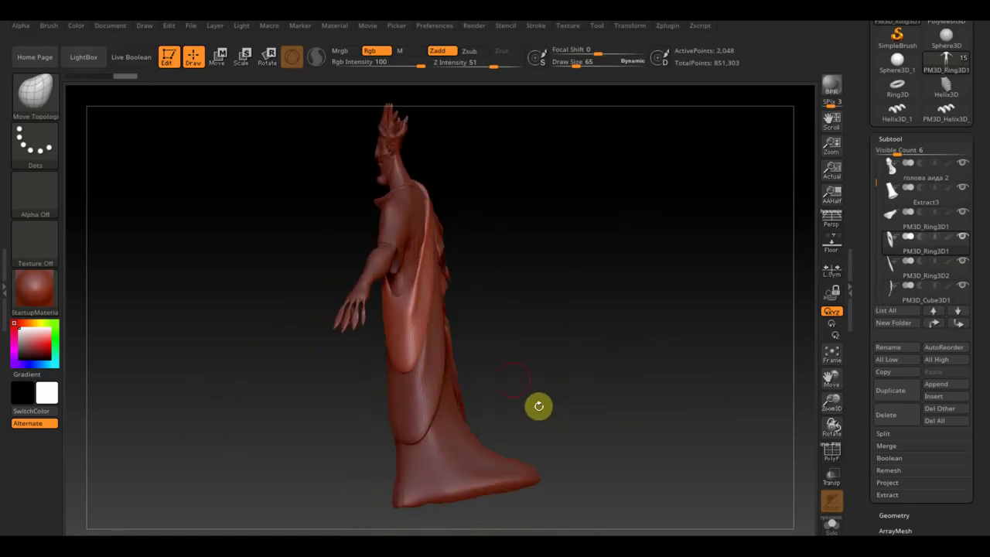
{"action": "mouse_move", "coordinate": [433, 290]}
{"action": "left_mouse_down"}
{"action": "mouse_move", "coordinate": [539, 302]}
{"action": "mouse_move", "coordinate": [594, 296]}
{"action": "mouse_move", "coordinate": [624, 340]}
{"action": "mouse_move", "coordinate": [652, 350]}
{"action": "left_mouse_up"}
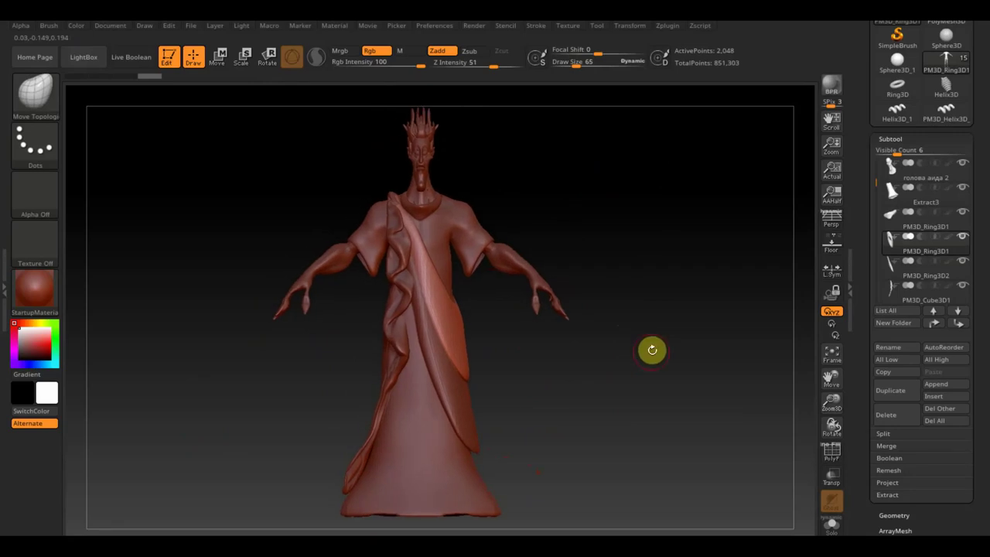
{"action": "left_click_drag", "start_coordinate": [652, 349], "coordinate": [680, 211]}
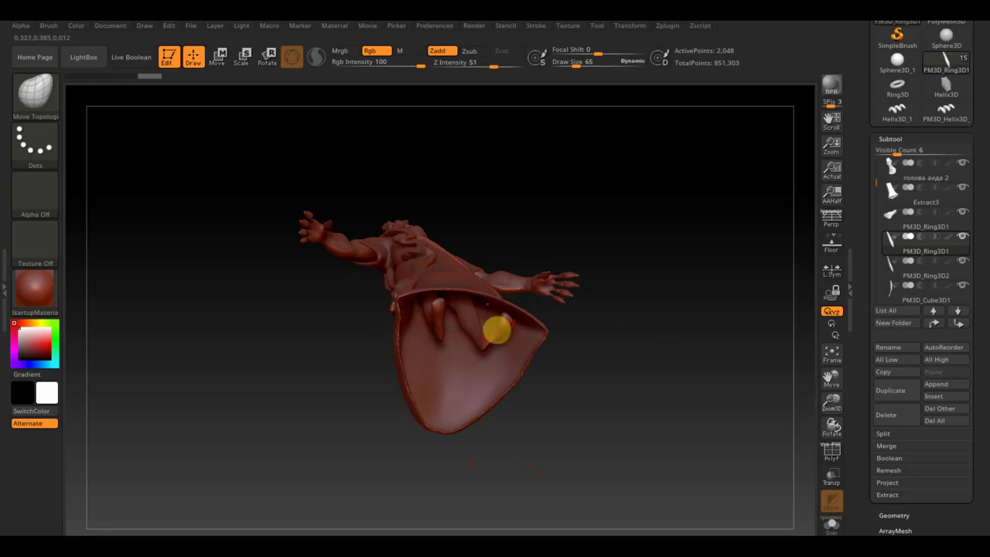
{"action": "mouse_move", "coordinate": [584, 350]}
{"action": "left_mouse_down"}
{"action": "mouse_move", "coordinate": [603, 324]}
{"action": "mouse_move", "coordinate": [589, 343]}
{"action": "mouse_move", "coordinate": [589, 468]}
{"action": "left_mouse_up"}
{"action": "mouse_move", "coordinate": [625, 365]}
{"action": "left_mouse_down"}
{"action": "mouse_move", "coordinate": [625, 385]}
{"action": "mouse_move", "coordinate": [643, 343]}
{"action": "mouse_move", "coordinate": [665, 350]}
{"action": "left_mouse_up"}
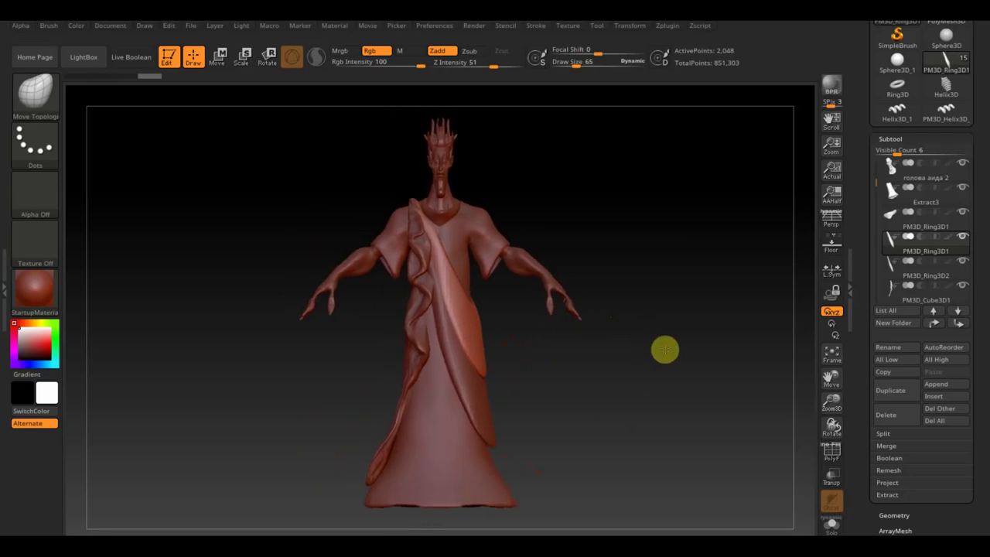
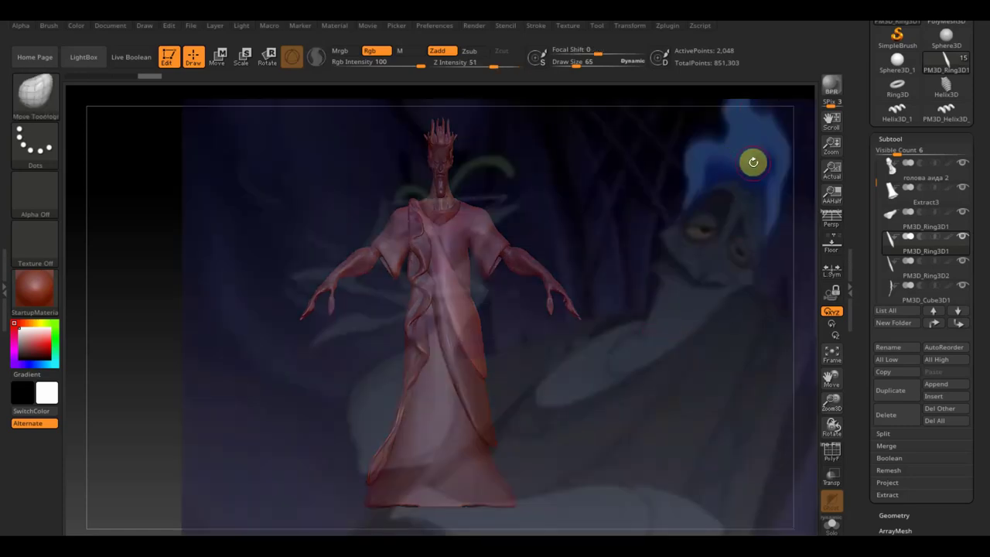
Step: Reopen SpotLight, scale the Hades reference image down and move it to the canvas's left edge
{"action": "key", "text": "shift"}
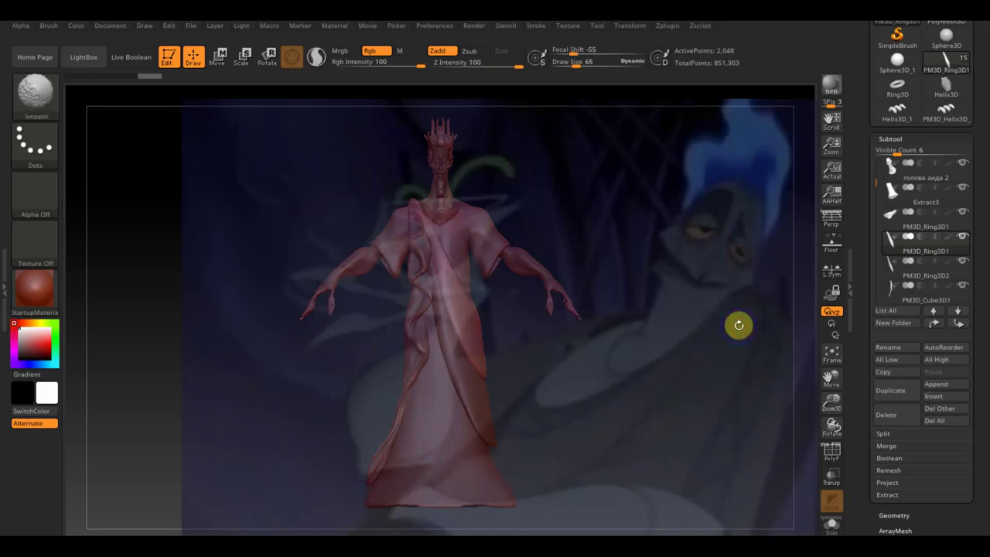
{"action": "key", "text": "shift+z"}
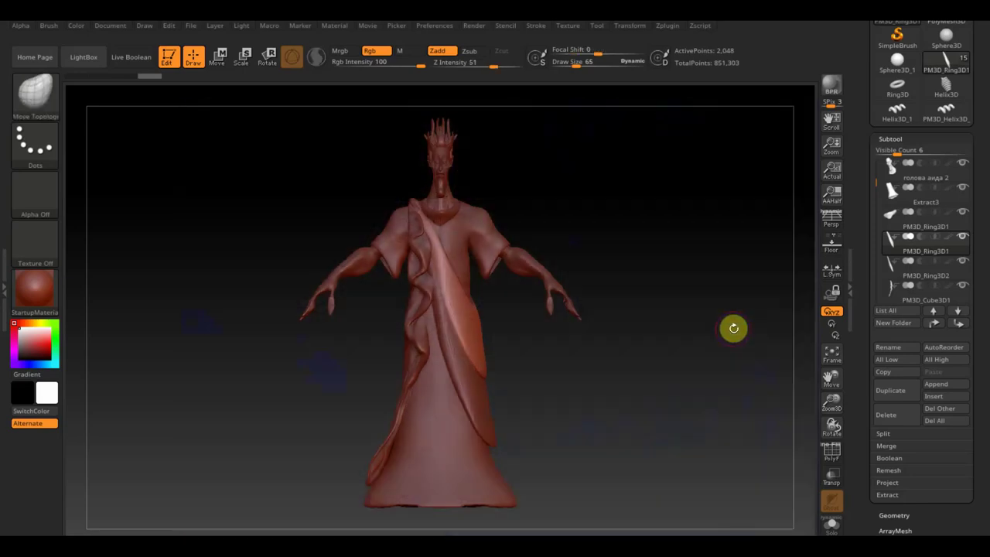
{"action": "key", "text": "z"}
{"action": "left_click_drag", "start_coordinate": [648, 277], "coordinate": [498, 272]}
{"action": "left_click_drag", "start_coordinate": [616, 303], "coordinate": [436, 180]}
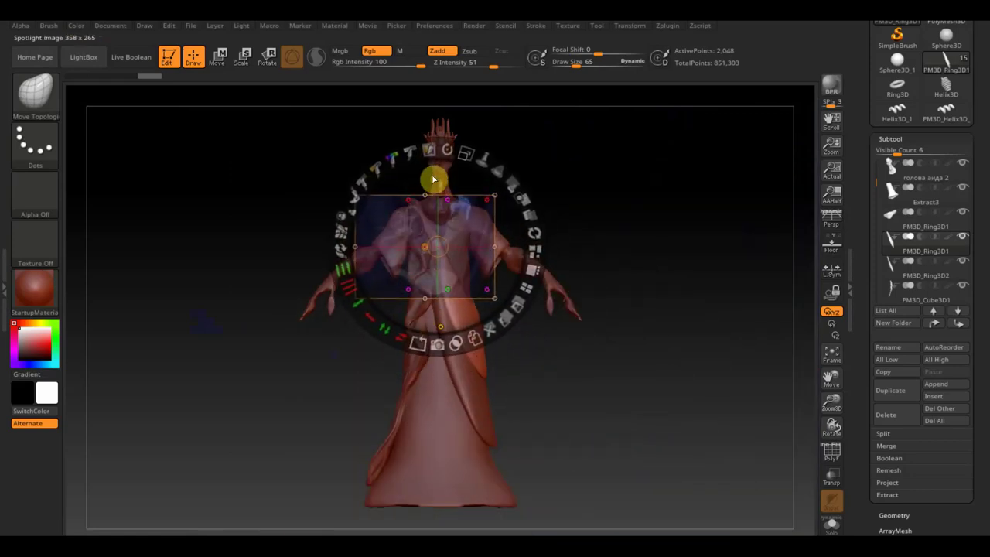
{"action": "left_click_drag", "start_coordinate": [643, 234], "coordinate": [673, 280]}
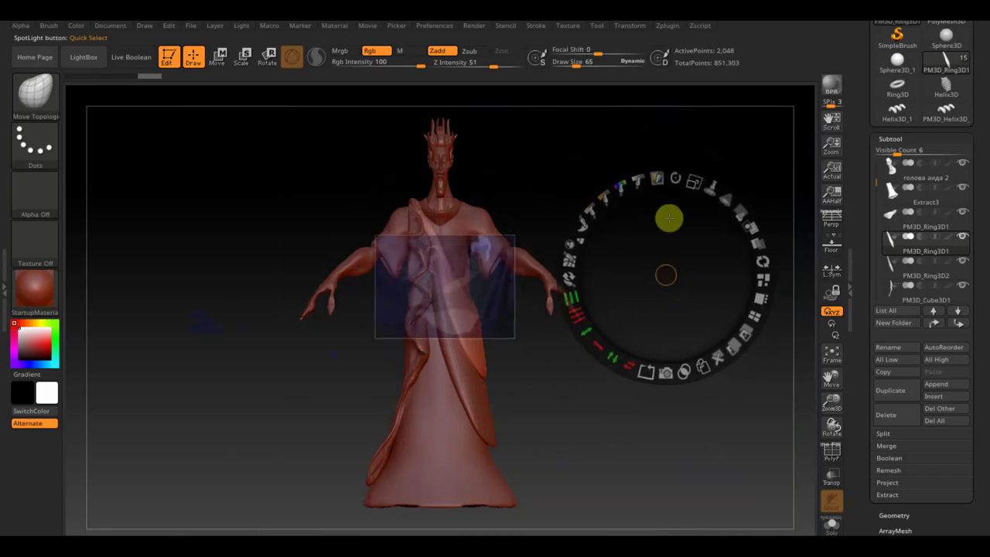
{"action": "left_click_drag", "start_coordinate": [696, 172], "coordinate": [743, 247]}
{"action": "mouse_move", "coordinate": [678, 268]}
{"action": "left_mouse_down"}
{"action": "mouse_move", "coordinate": [732, 269]}
{"action": "mouse_move", "coordinate": [606, 214]}
{"action": "mouse_move", "coordinate": [537, 208]}
{"action": "mouse_move", "coordinate": [549, 210]}
{"action": "left_mouse_up"}
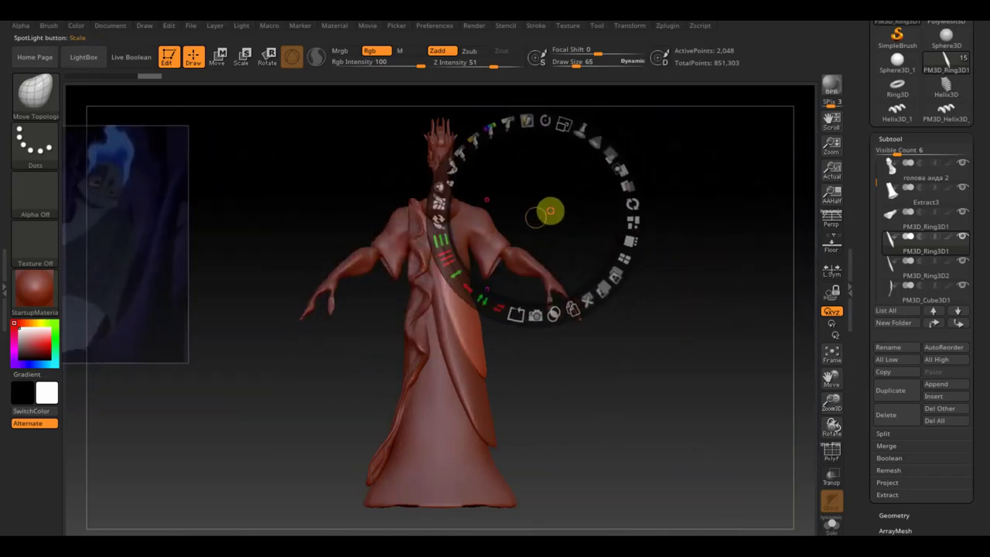
Step: Browse the аид image folder for a reference, then cancel the import and check the desktop
{"action": "left_click", "coordinate": [578, 29]}
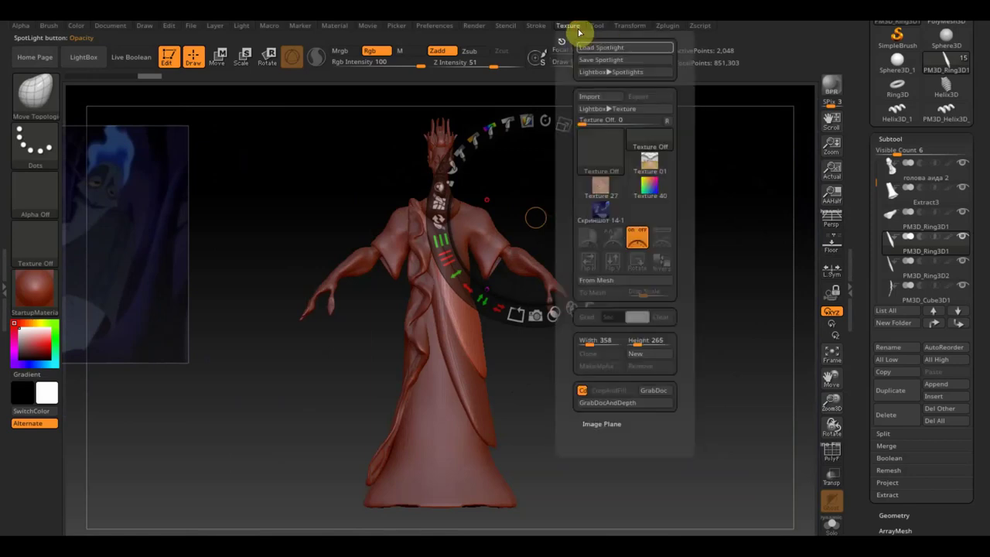
{"action": "left_click", "coordinate": [591, 97]}
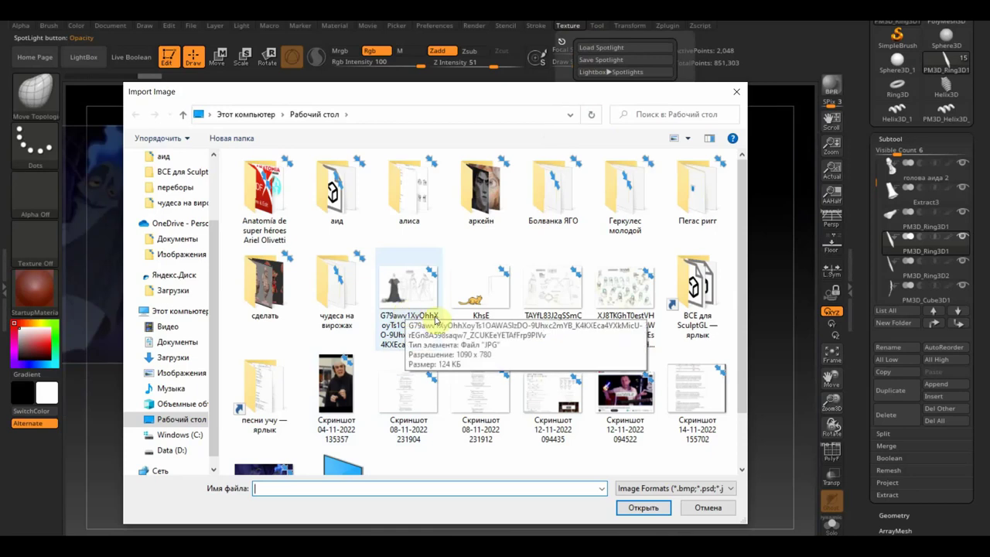
{"action": "double_click", "coordinate": [339, 203]}
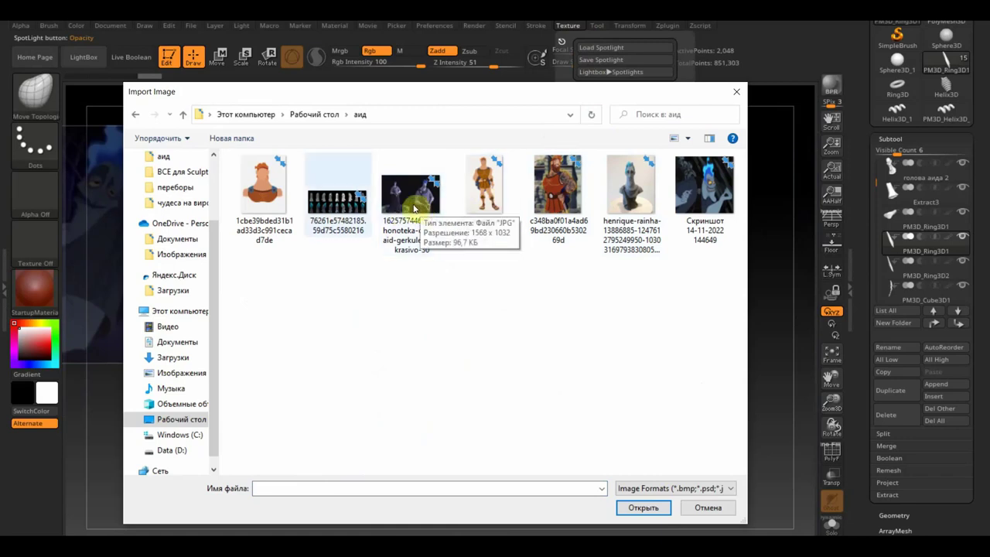
{"action": "left_click", "coordinate": [137, 116]}
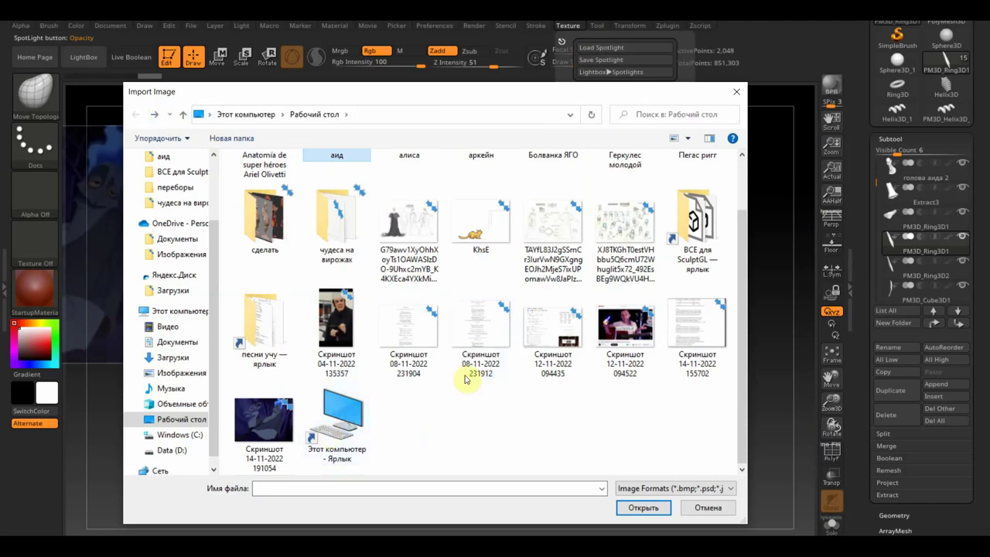
{"action": "key", "text": "Escape"}
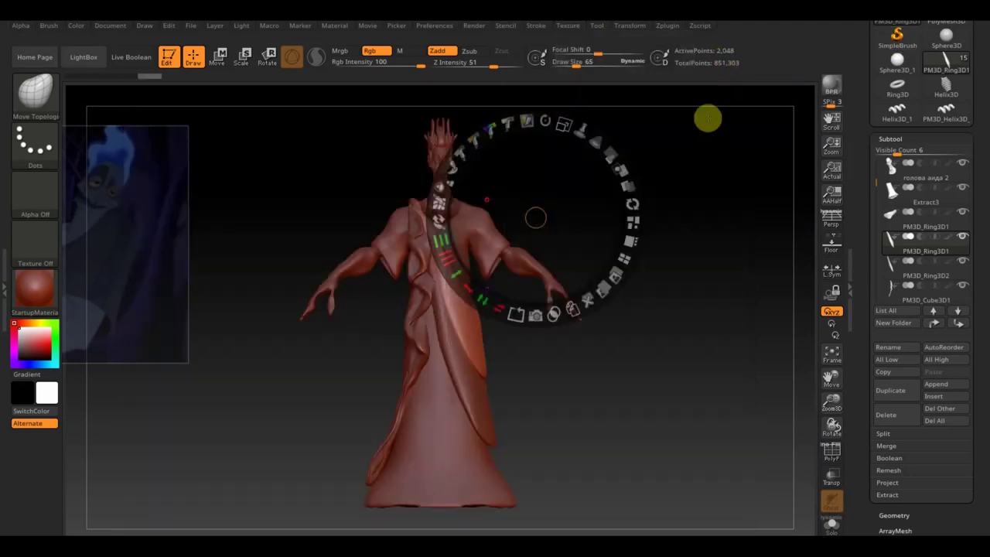
{"action": "key", "text": "super+d"}
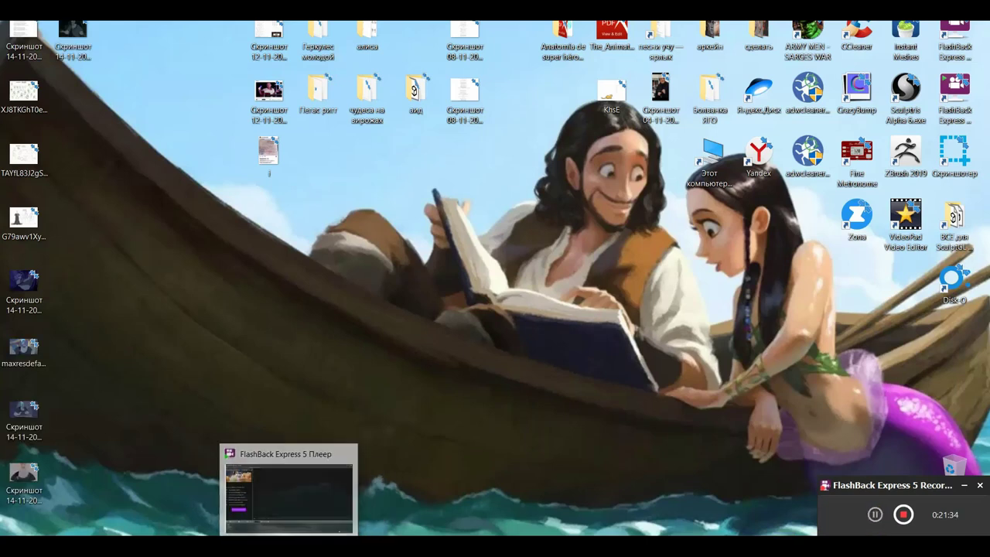
{"action": "left_click", "coordinate": [256, 495]}
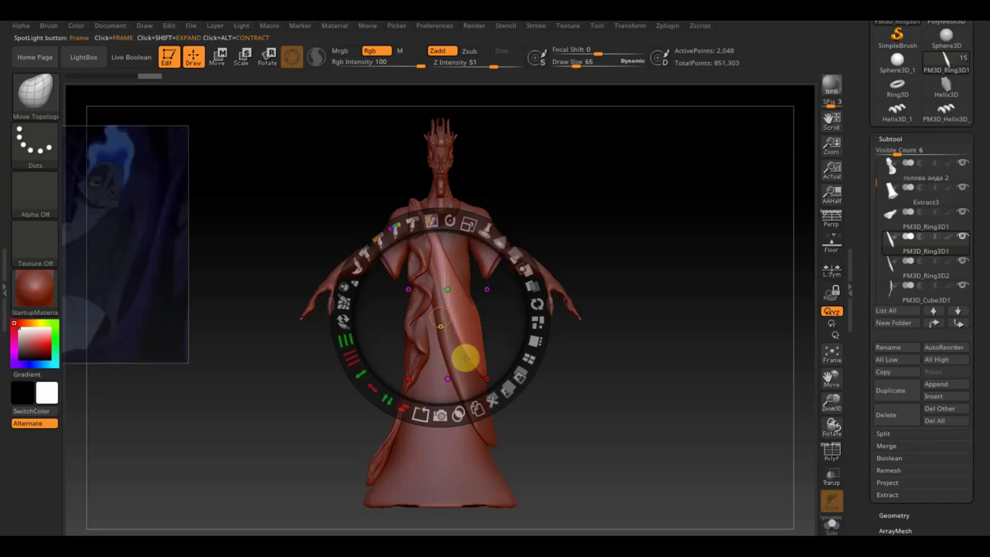
{"action": "left_click", "coordinate": [580, 28]}
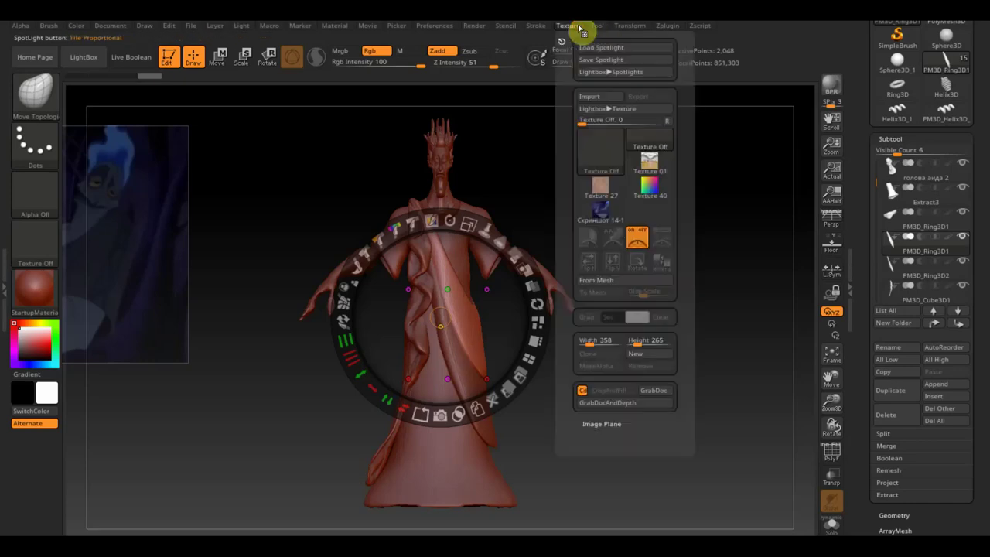
{"action": "left_click", "coordinate": [599, 97]}
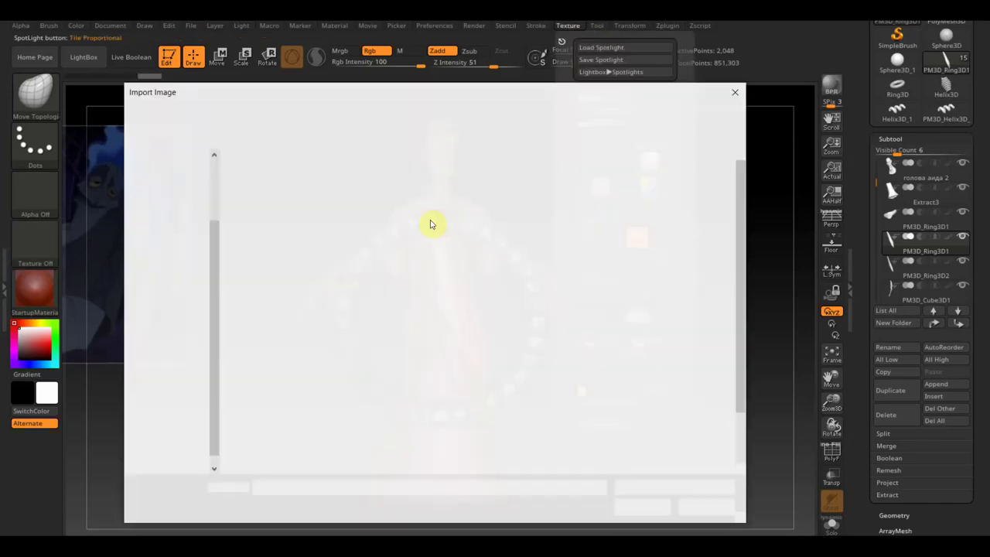
{"action": "left_click", "coordinate": [406, 391]}
{"action": "scroll", "coordinate": [474, 388], "scroll_direction": "down", "scroll_amount": 1}
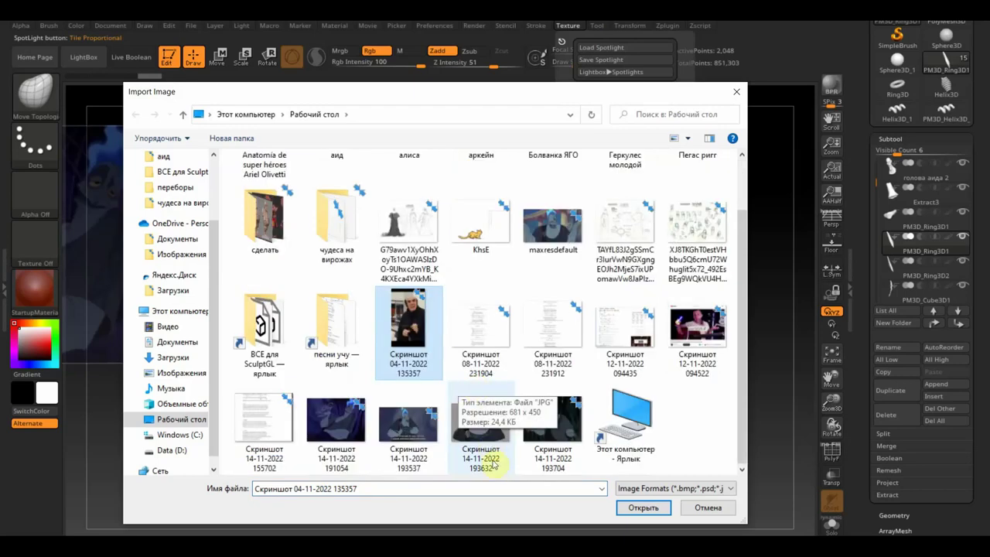
{"action": "left_click", "coordinate": [545, 431]}
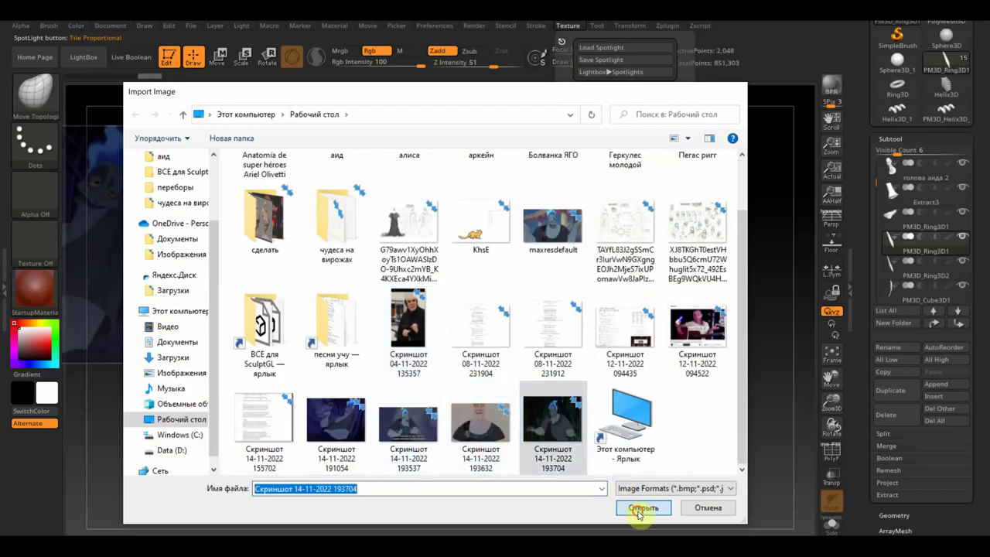
{"action": "left_click", "coordinate": [639, 514]}
{"action": "mouse_move", "coordinate": [471, 221]}
{"action": "left_mouse_down"}
{"action": "mouse_move", "coordinate": [540, 251]}
{"action": "mouse_move", "coordinate": [596, 225]}
{"action": "mouse_move", "coordinate": [666, 236]}
{"action": "left_mouse_up"}
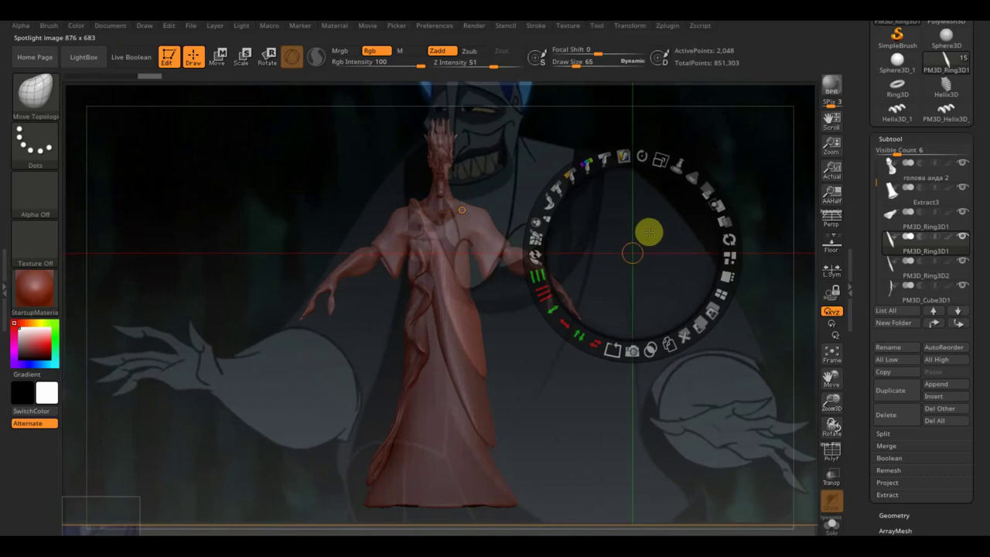
Step: Hide SpotLight, then carve a dark groove into the Extract3 lower dress with the Standard brush
{"action": "key", "text": "z"}
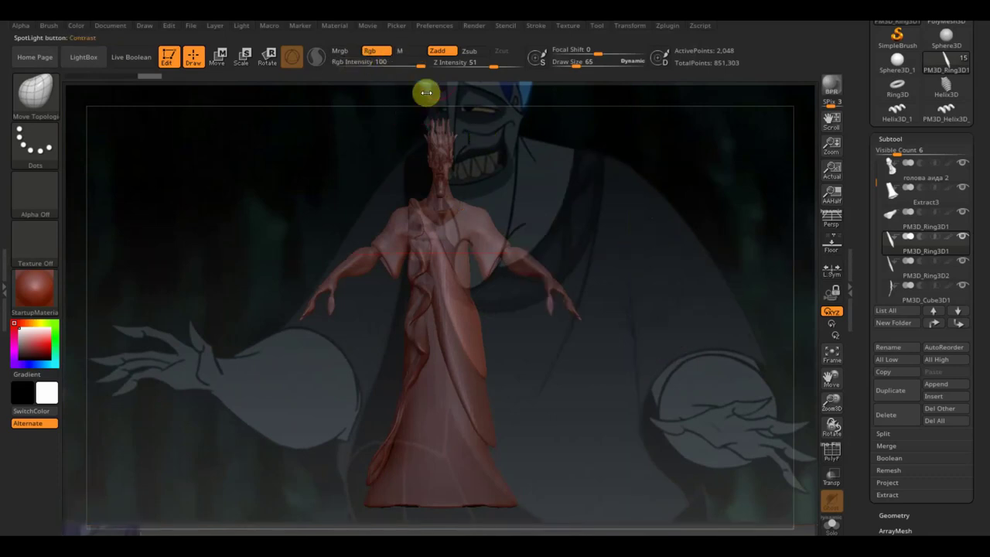
{"action": "left_click", "coordinate": [46, 92]}
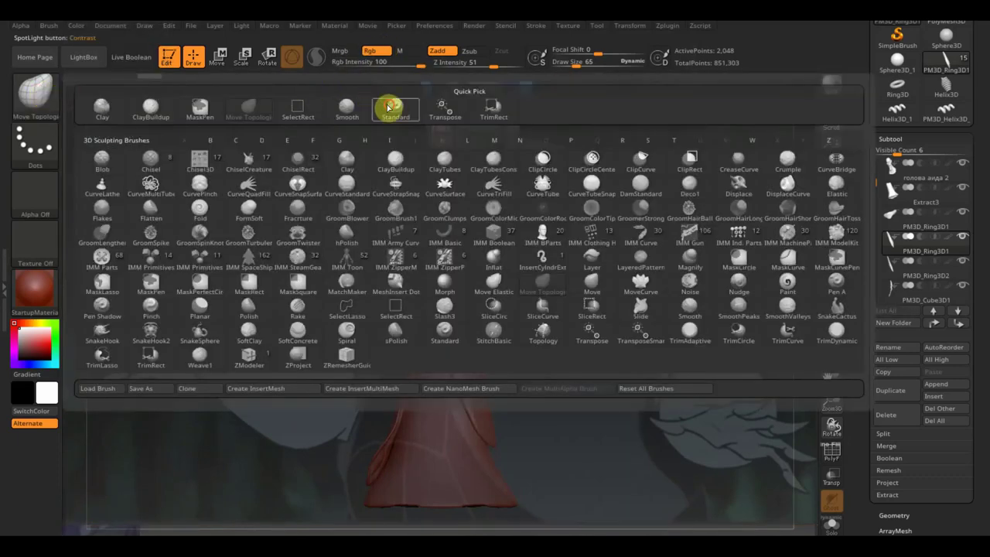
{"action": "left_click", "coordinate": [389, 106]}
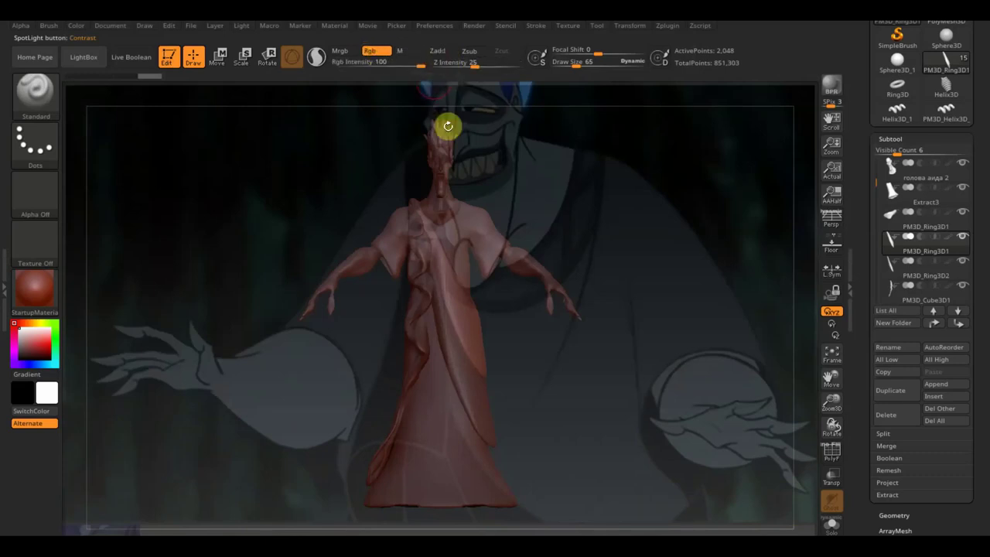
{"action": "left_click", "coordinate": [437, 373], "text": "alt"}
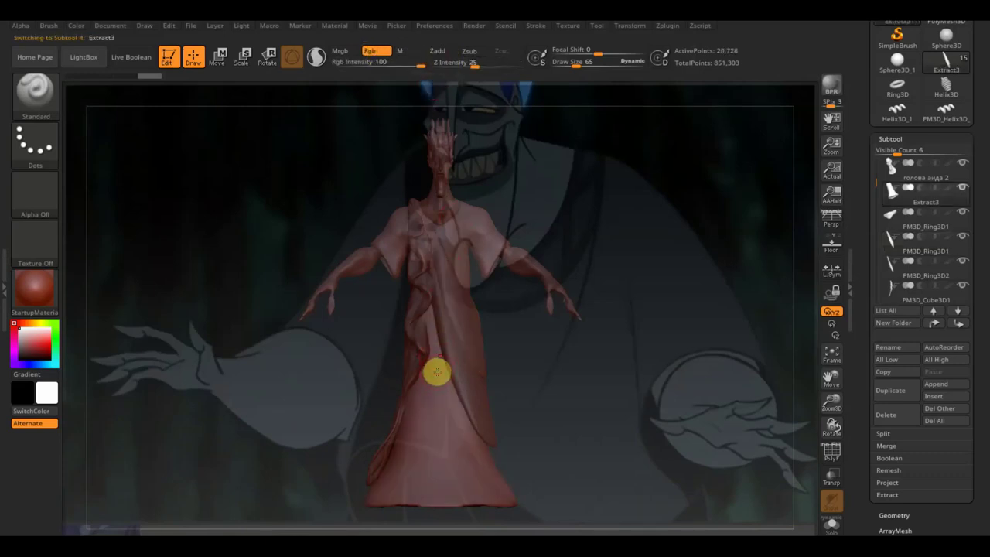
{"action": "left_click_drag", "start_coordinate": [439, 391], "coordinate": [434, 346]}
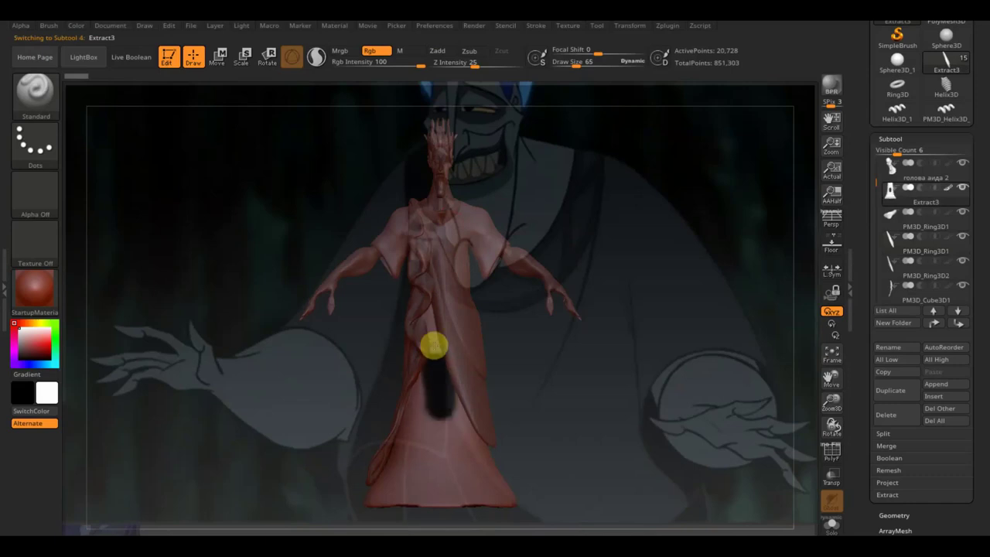
{"action": "left_click_drag", "start_coordinate": [437, 392], "coordinate": [389, 444]}
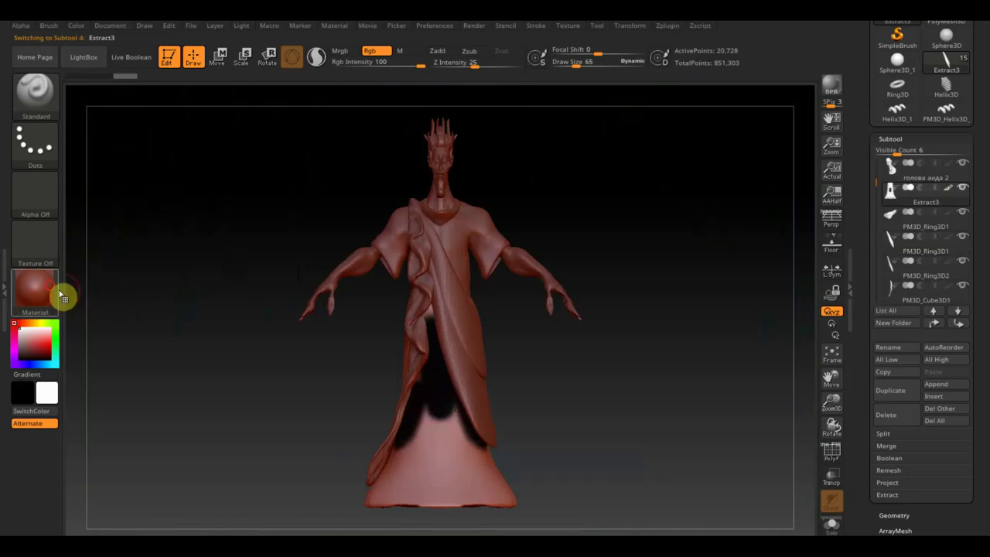
Step: Apply the SketchShaded2 material, enlarge the brush to about 236 and paint the lower dress dark
{"action": "left_click", "coordinate": [66, 291]}
{"action": "left_click", "coordinate": [155, 363]}
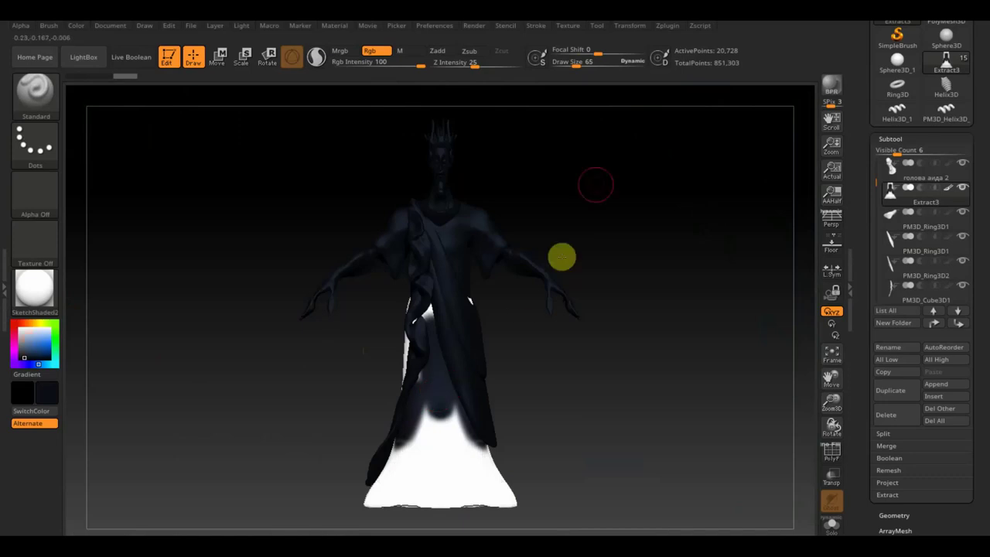
{"action": "left_click_drag", "start_coordinate": [625, 62], "coordinate": [582, 66]}
{"action": "mouse_move", "coordinate": [441, 362]}
{"action": "left_mouse_down"}
{"action": "mouse_move", "coordinate": [417, 384]}
{"action": "mouse_move", "coordinate": [415, 369]}
{"action": "mouse_move", "coordinate": [343, 484]}
{"action": "mouse_move", "coordinate": [550, 469]}
{"action": "mouse_move", "coordinate": [442, 453]}
{"action": "mouse_move", "coordinate": [439, 248]}
{"action": "left_mouse_up"}
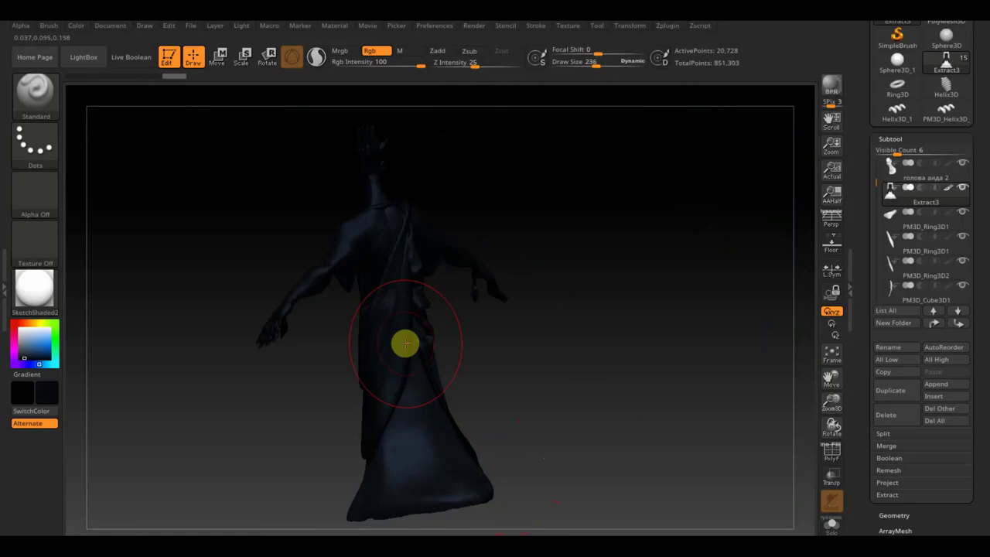
Step: Check the PM3D_Ring3D2 and PM3D_Cube3D1 subtools, orbiting to a front view of the robe
{"action": "left_click", "coordinate": [401, 342], "text": "alt"}
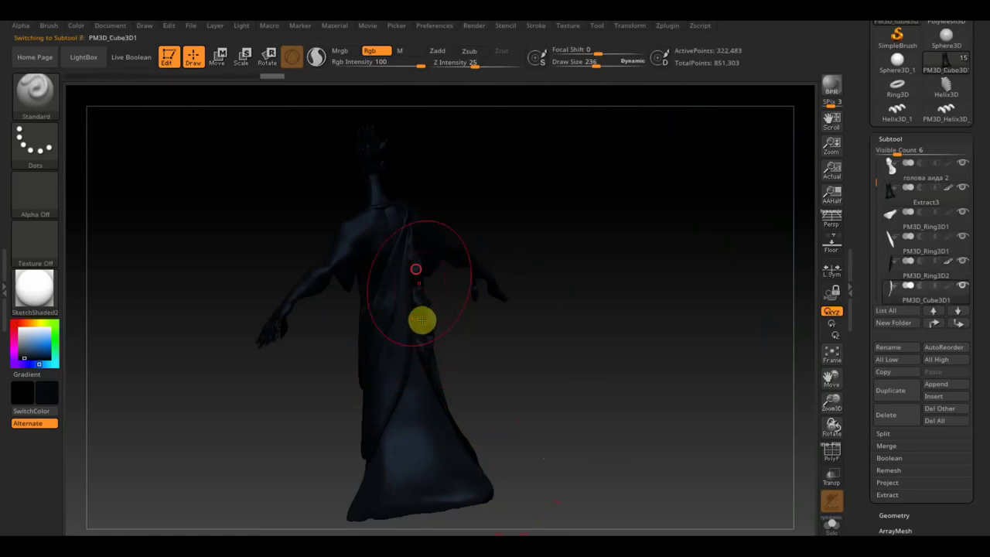
{"action": "left_click", "coordinate": [439, 359], "text": "alt"}
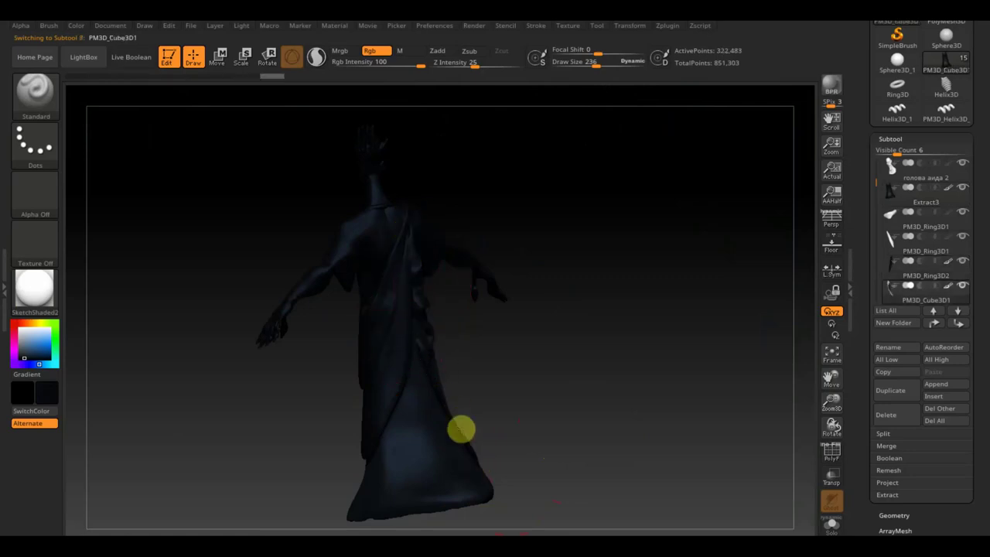
{"action": "left_click_drag", "start_coordinate": [553, 411], "coordinate": [442, 458]}
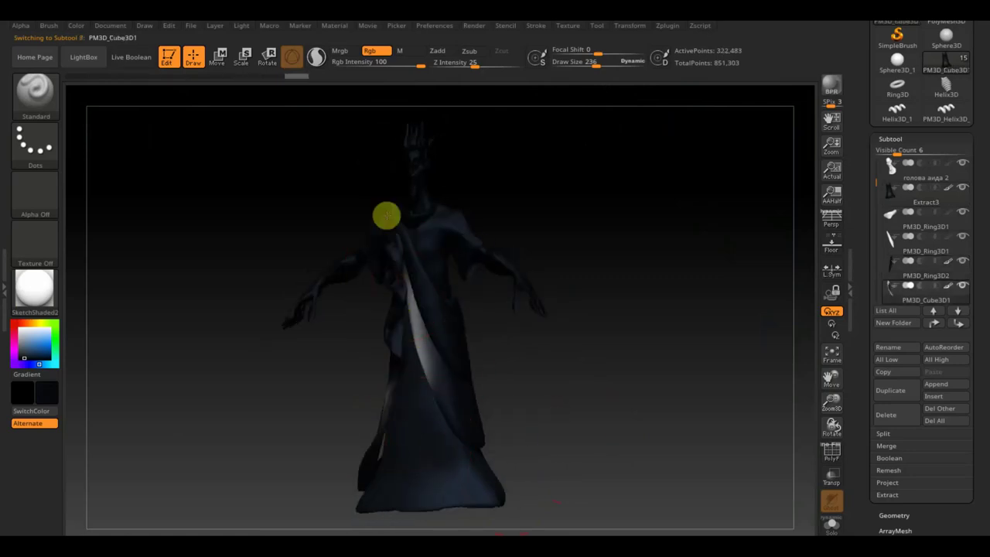
{"action": "left_click", "coordinate": [425, 348], "text": "alt"}
{"action": "mouse_move", "coordinate": [529, 442]}
{"action": "left_mouse_down"}
{"action": "mouse_move", "coordinate": [499, 456]}
{"action": "mouse_move", "coordinate": [517, 429]}
{"action": "left_mouse_up"}
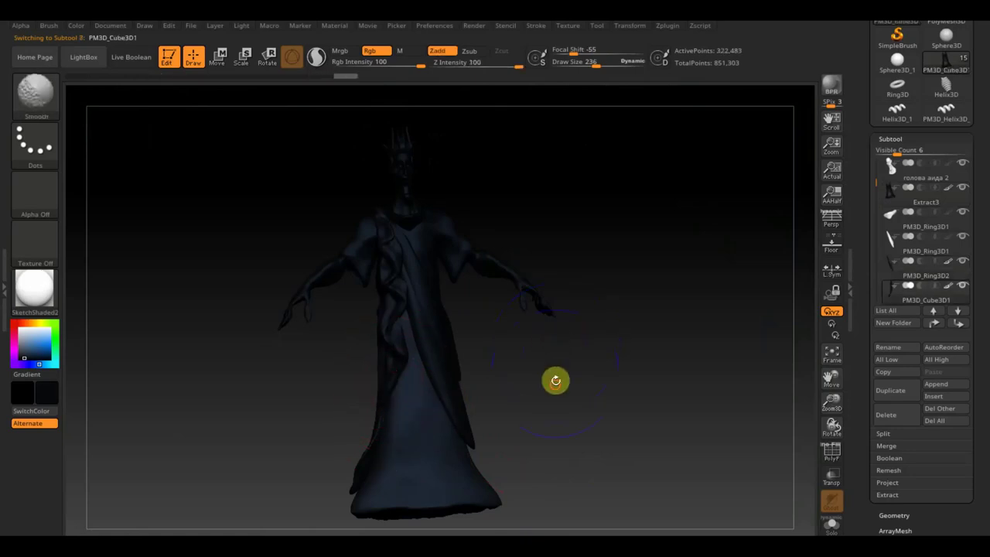
Step: Zoom onto the torso, reduce the brush, and position the Hades reference over the model
{"action": "left_click_drag", "start_coordinate": [554, 380], "coordinate": [554, 396]}
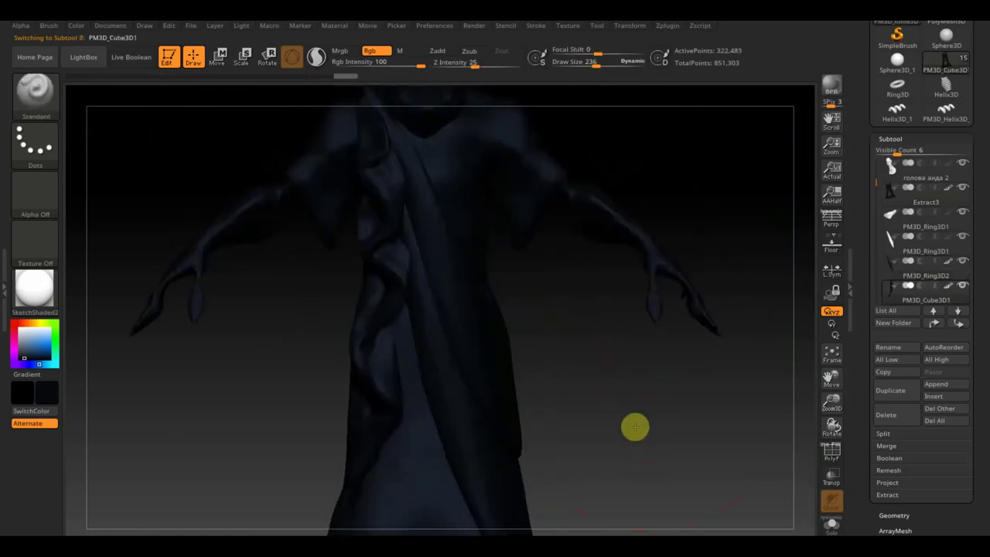
{"action": "left_click_drag", "start_coordinate": [617, 384], "coordinate": [600, 509], "text": "alt"}
{"action": "left_click_drag", "start_coordinate": [601, 200], "coordinate": [639, 256]}
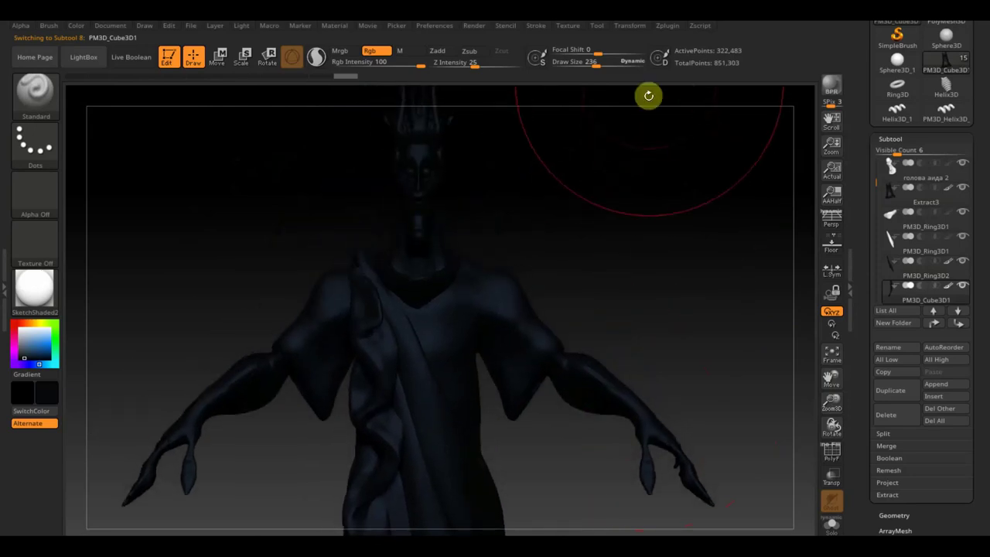
{"action": "left_click_drag", "start_coordinate": [596, 62], "coordinate": [571, 67]}
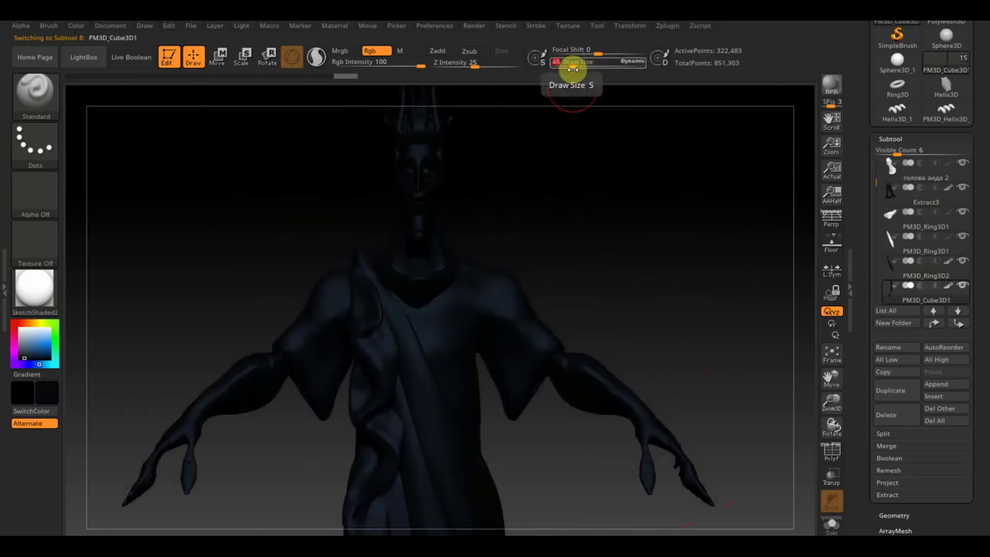
{"action": "key", "text": "shift"}
{"action": "key", "text": "z"}
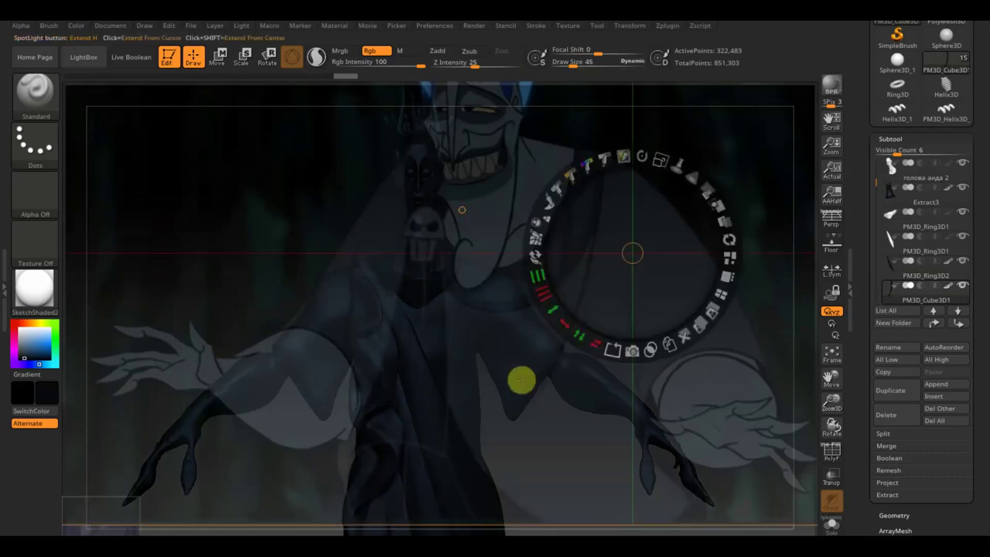
{"action": "mouse_move", "coordinate": [605, 304]}
{"action": "left_mouse_down"}
{"action": "mouse_move", "coordinate": [583, 262]}
{"action": "mouse_move", "coordinate": [490, 297]}
{"action": "left_mouse_up"}
{"action": "key", "text": "z"}
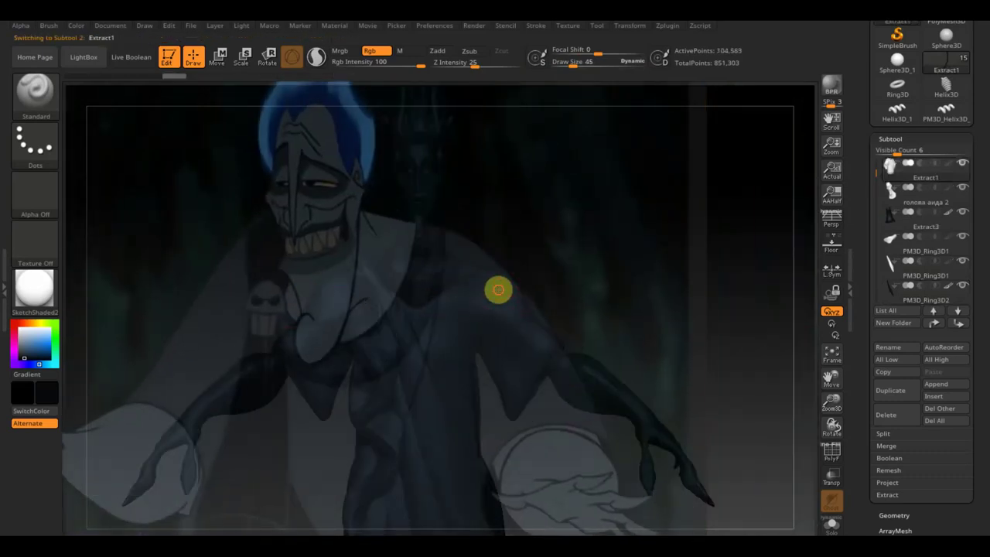
Step: Select Extract1, hide the reference and sculpt both shirt shoulders symmetrically at Draw Size 140
{"action": "left_click_drag", "start_coordinate": [499, 288], "coordinate": [487, 301]}
{"action": "key", "text": "shift+z"}
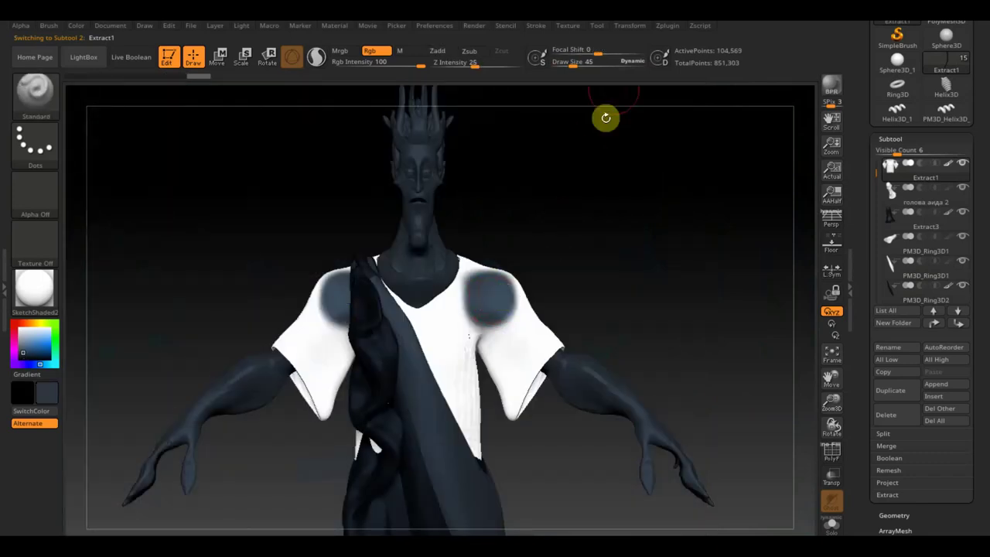
{"action": "left_click_drag", "start_coordinate": [584, 65], "coordinate": [588, 66]}
{"action": "mouse_move", "coordinate": [470, 320]}
{"action": "left_mouse_down"}
{"action": "mouse_move", "coordinate": [413, 336]}
{"action": "mouse_move", "coordinate": [552, 321]}
{"action": "mouse_move", "coordinate": [472, 477]}
{"action": "left_mouse_up"}
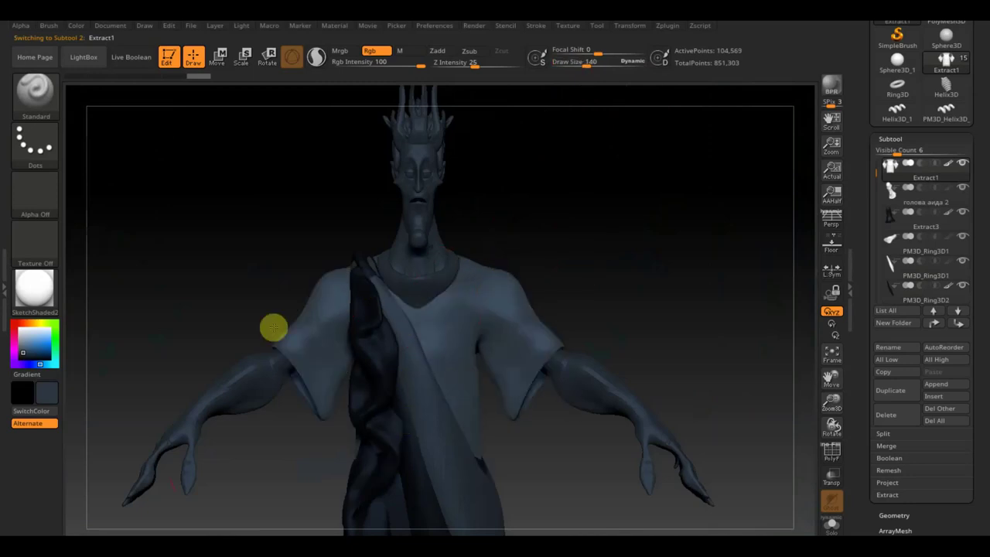
{"action": "left_click_drag", "start_coordinate": [568, 276], "coordinate": [451, 329]}
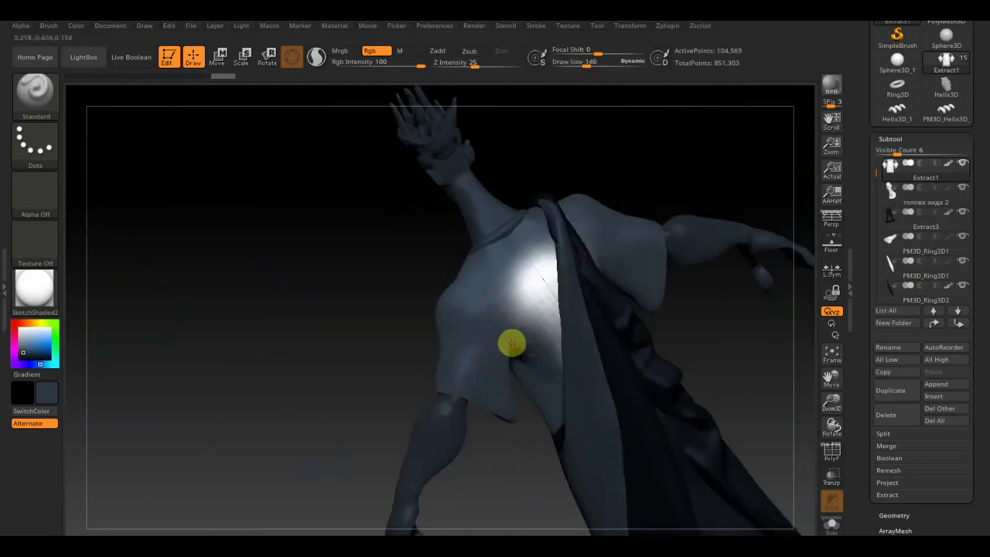
{"action": "mouse_move", "coordinate": [312, 415]}
{"action": "left_mouse_down"}
{"action": "mouse_move", "coordinate": [422, 361]}
{"action": "mouse_move", "coordinate": [596, 333]}
{"action": "left_mouse_up"}
Step: Select PM3D_Ring3D1 and compare the figure against an enlarged Hades reference, then hide it
{"action": "left_click", "coordinate": [461, 273], "text": "alt"}
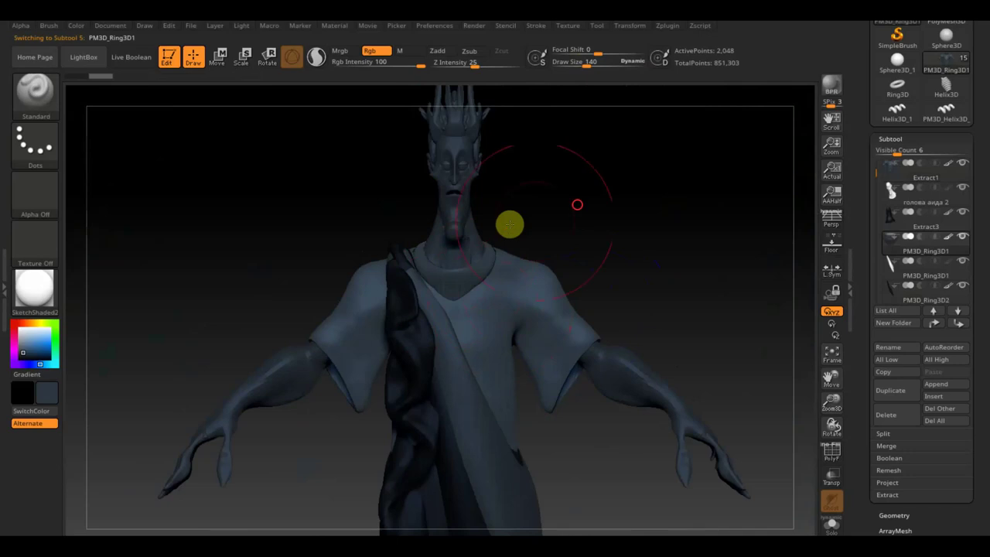
{"action": "left_click_drag", "start_coordinate": [508, 223], "coordinate": [513, 265]}
{"action": "mouse_move", "coordinate": [603, 229]}
{"action": "left_mouse_down"}
{"action": "mouse_move", "coordinate": [683, 188]}
{"action": "mouse_move", "coordinate": [672, 234]}
{"action": "left_mouse_up"}
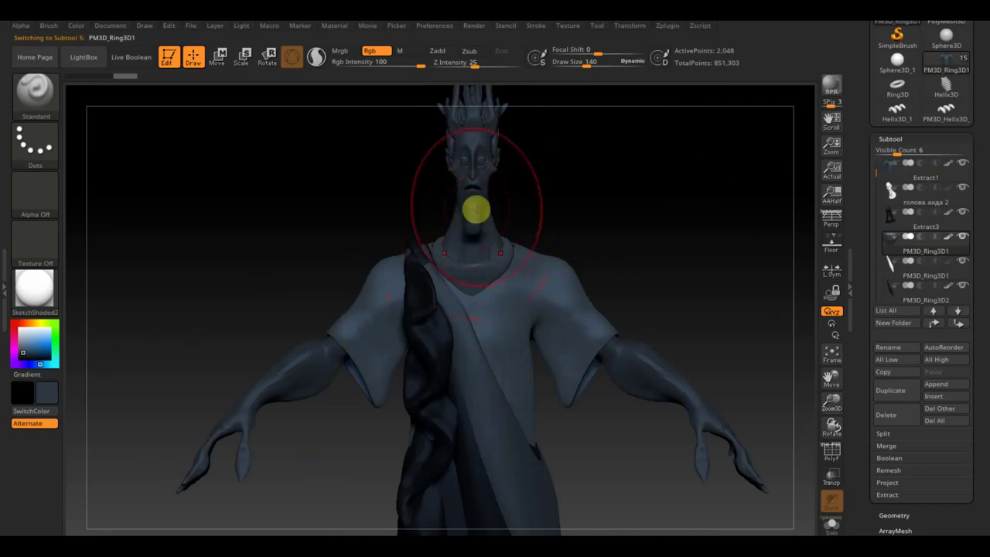
{"action": "key", "text": "shift+z"}
{"action": "left_click_drag", "start_coordinate": [499, 270], "coordinate": [668, 279]}
{"action": "key", "text": "z"}
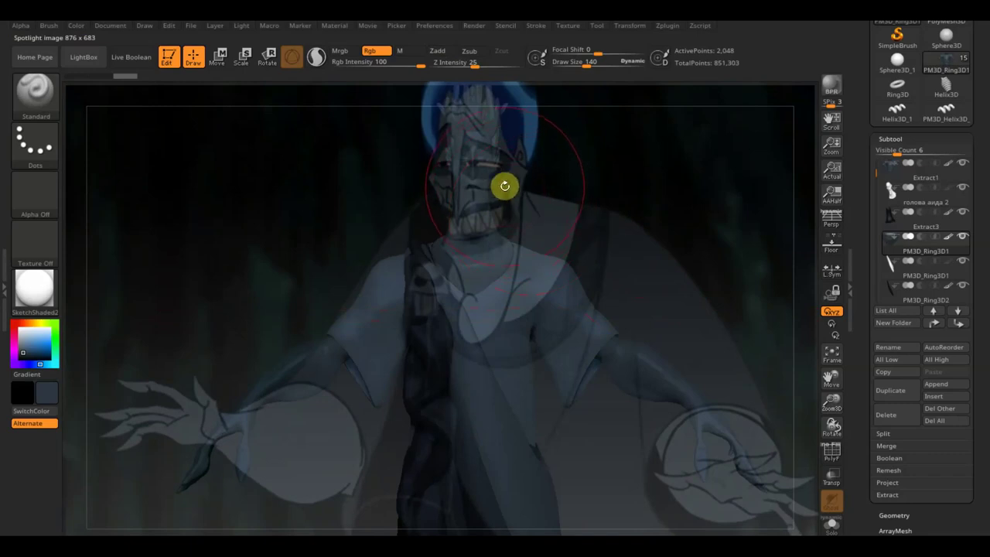
{"action": "left_click_drag", "start_coordinate": [514, 181], "coordinate": [514, 179]}
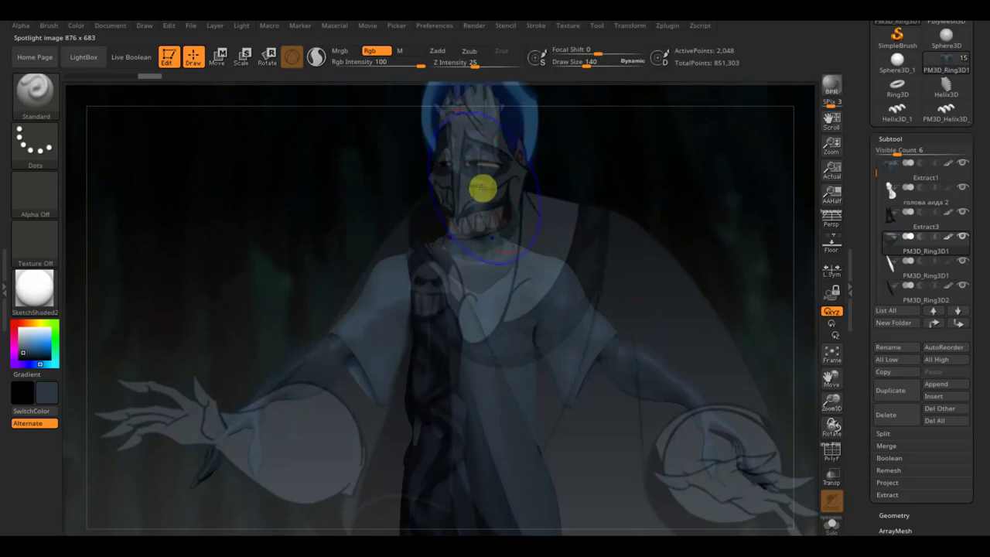
{"action": "key", "text": "shift+z"}
Step: Select the голова аида 2 head piece, reduce the brush and orbit around the figure
{"action": "left_click_drag", "start_coordinate": [517, 195], "coordinate": [537, 199]}
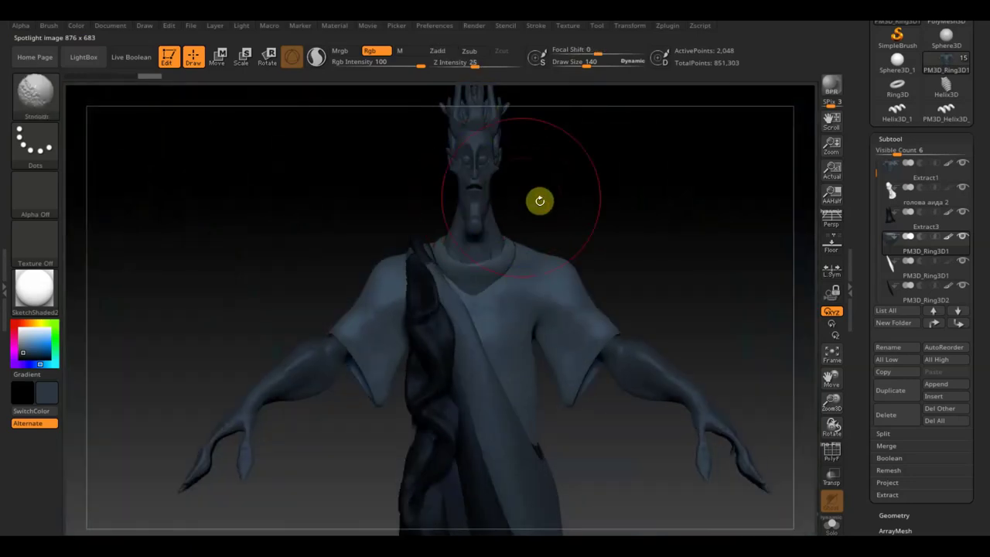
{"action": "left_click", "coordinate": [482, 187], "text": "alt"}
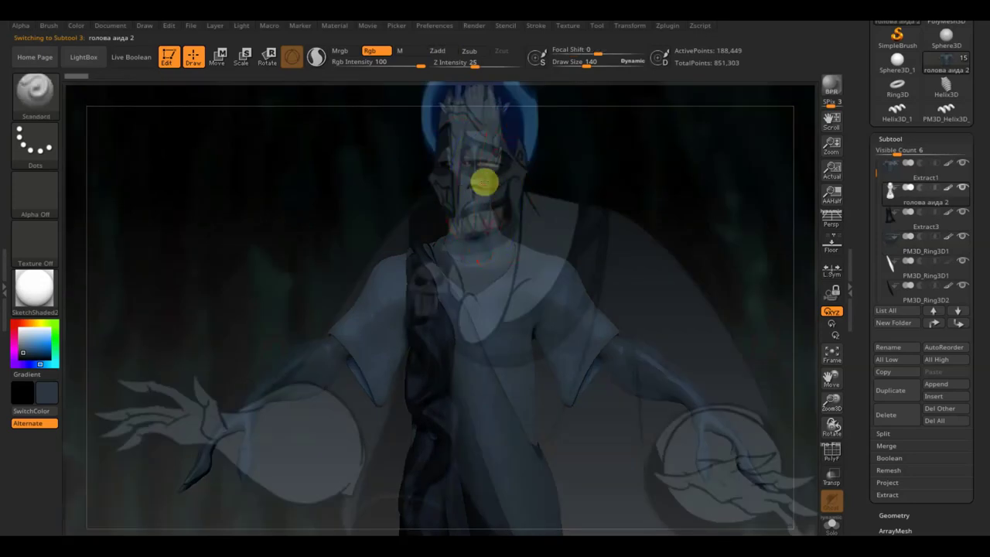
{"action": "key", "text": "shift+z"}
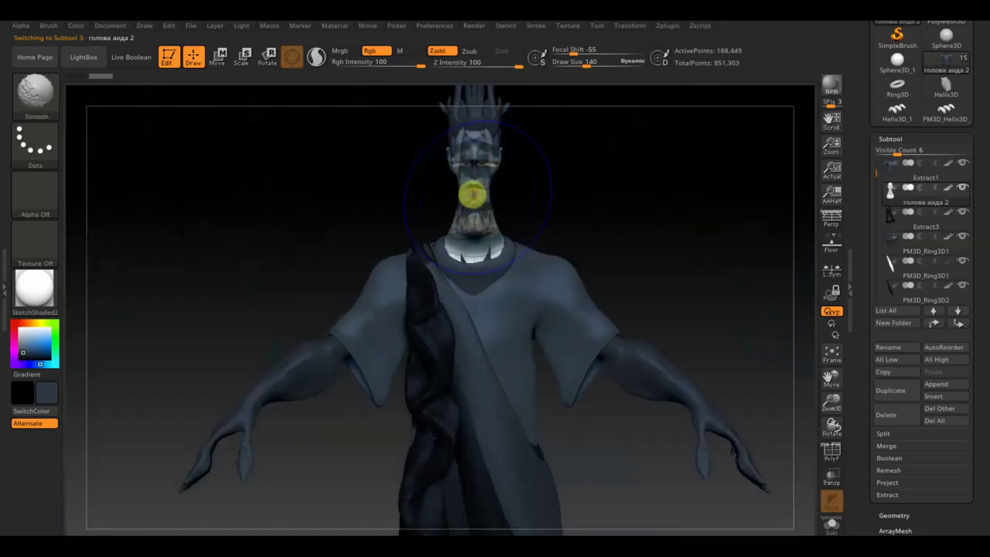
{"action": "left_click_drag", "start_coordinate": [594, 62], "coordinate": [578, 63]}
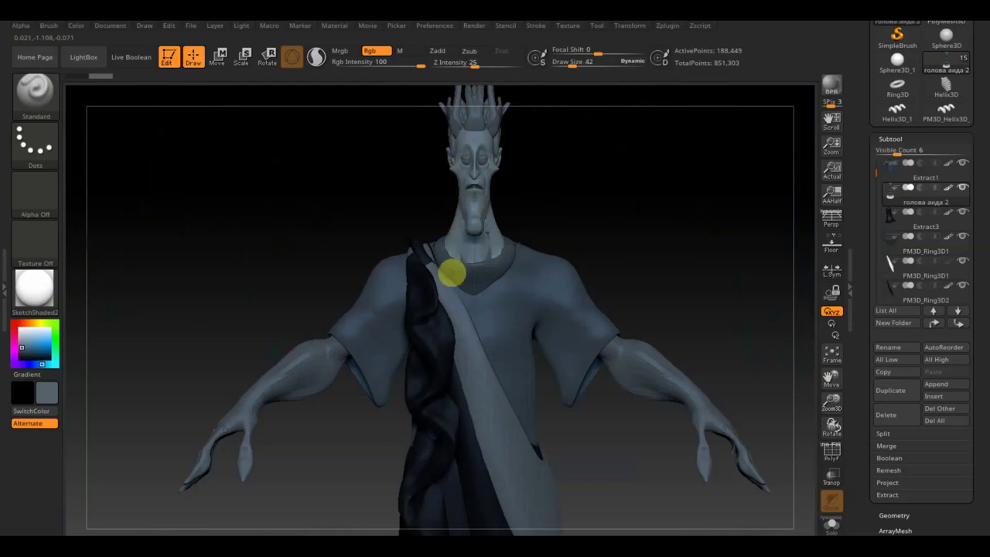
{"action": "left_click_drag", "start_coordinate": [608, 184], "coordinate": [586, 195]}
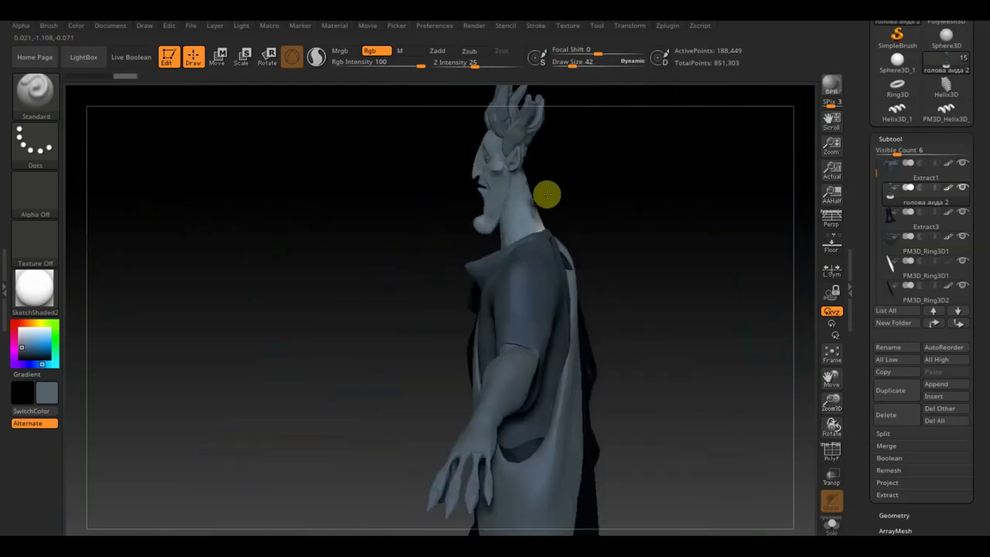
{"action": "mouse_move", "coordinate": [550, 202]}
{"action": "left_mouse_down", "text": "shift"}
{"action": "mouse_move", "coordinate": [595, 201]}
{"action": "mouse_move", "coordinate": [637, 228]}
{"action": "left_mouse_up", "text": "shift"}
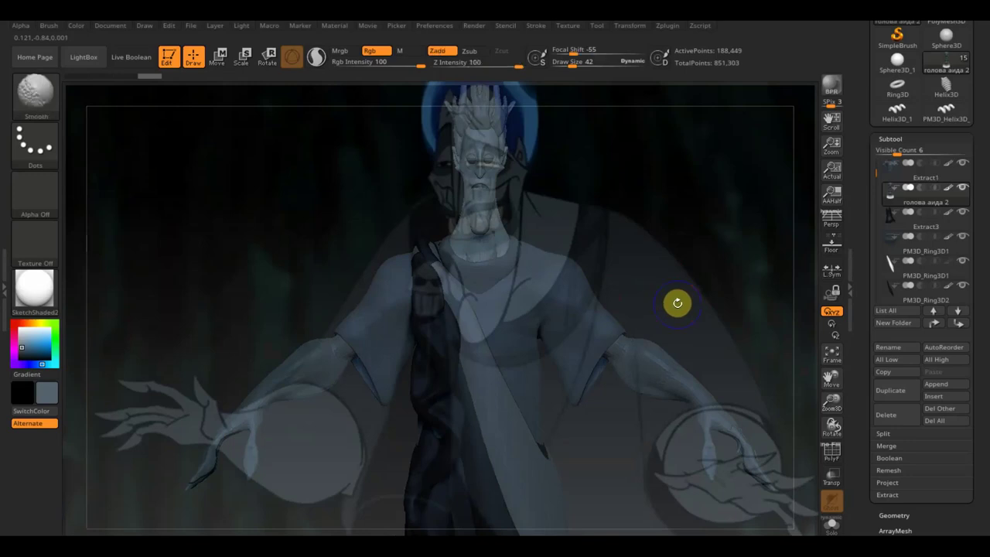
{"action": "left_click_drag", "start_coordinate": [676, 281], "coordinate": [640, 283]}
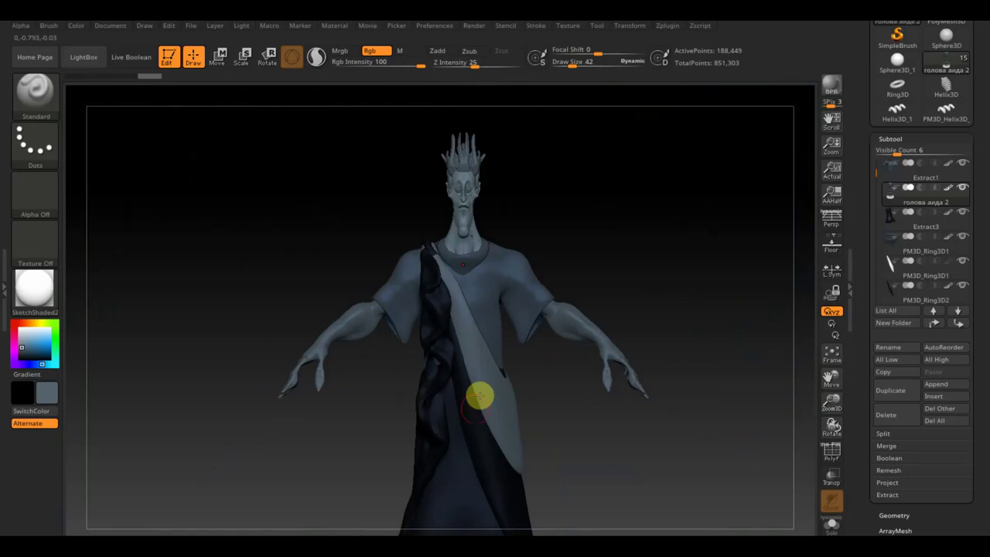
Step: Lower focal shift, set Draw Size to 109 and smooth the neck of the head piece
{"action": "left_click", "coordinate": [564, 53]}
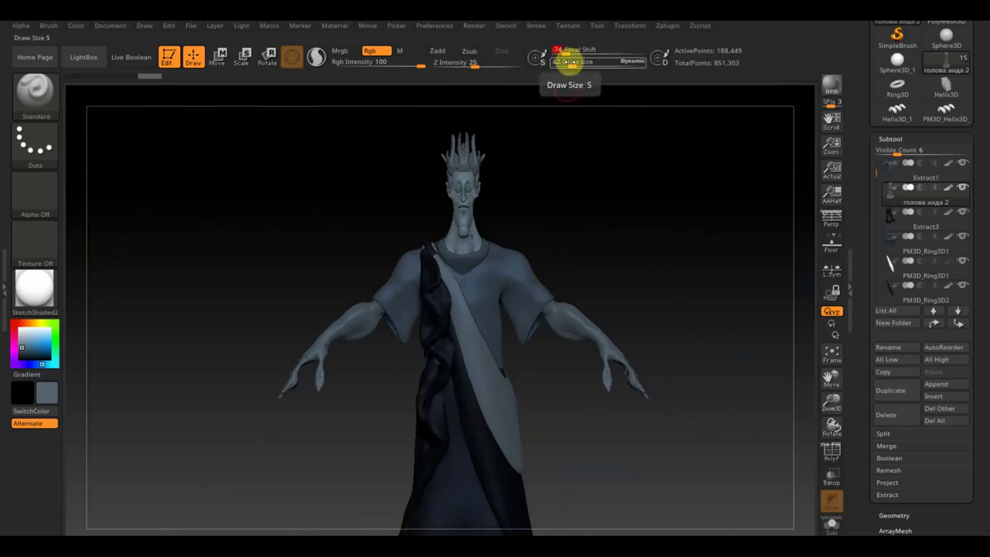
{"action": "left_click_drag", "start_coordinate": [569, 62], "coordinate": [580, 66]}
{"action": "key", "text": "shift"}
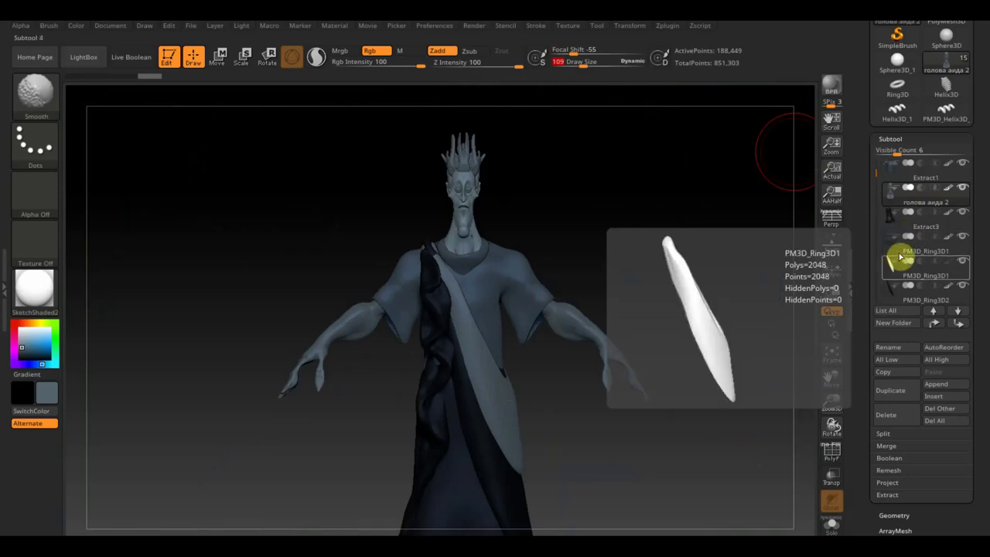
{"action": "key", "text": "b"}
{"action": "key", "text": "s"}
{"action": "key", "text": "t"}
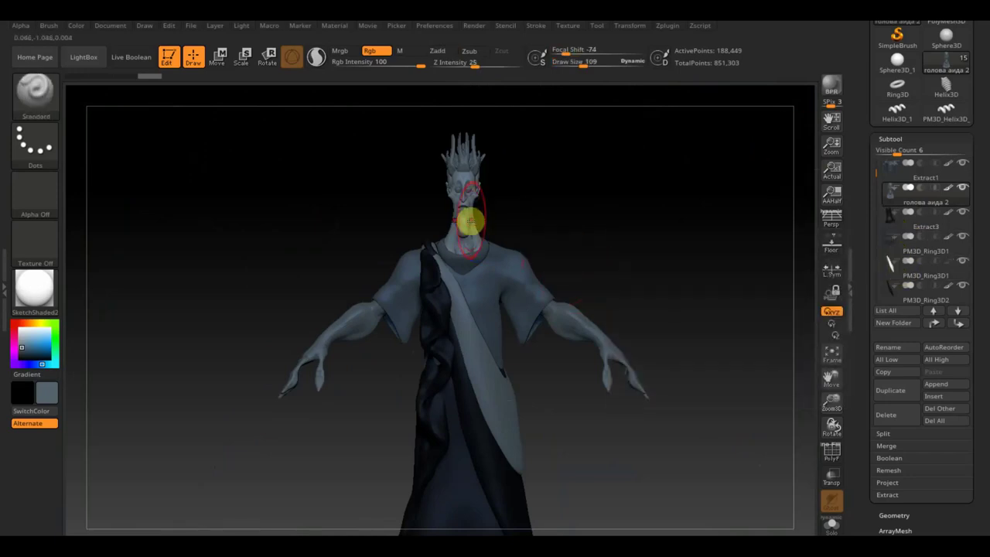
{"action": "key", "text": "shift"}
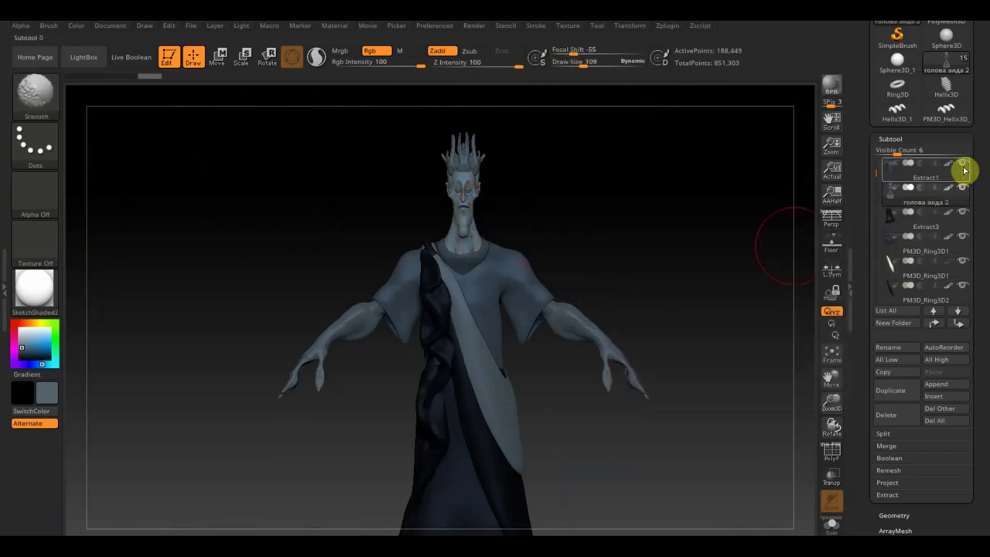
Step: Solo the head piece to inspect it up close, then show all pieces again
{"action": "left_click", "coordinate": [963, 189], "text": "alt"}
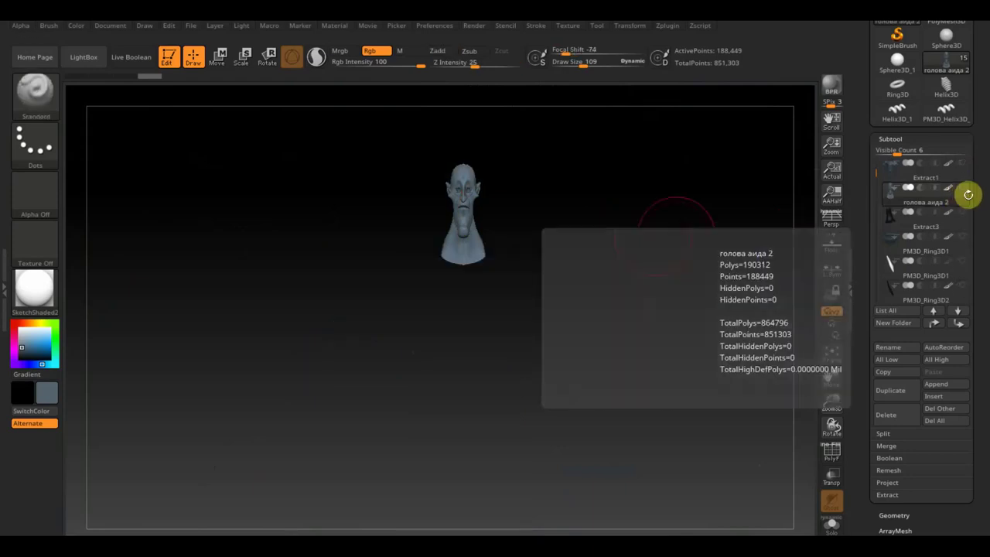
{"action": "mouse_move", "coordinate": [431, 233]}
{"action": "left_mouse_down"}
{"action": "mouse_move", "coordinate": [599, 240]}
{"action": "mouse_move", "coordinate": [463, 219]}
{"action": "mouse_move", "coordinate": [559, 256]}
{"action": "mouse_move", "coordinate": [528, 270]}
{"action": "left_mouse_up"}
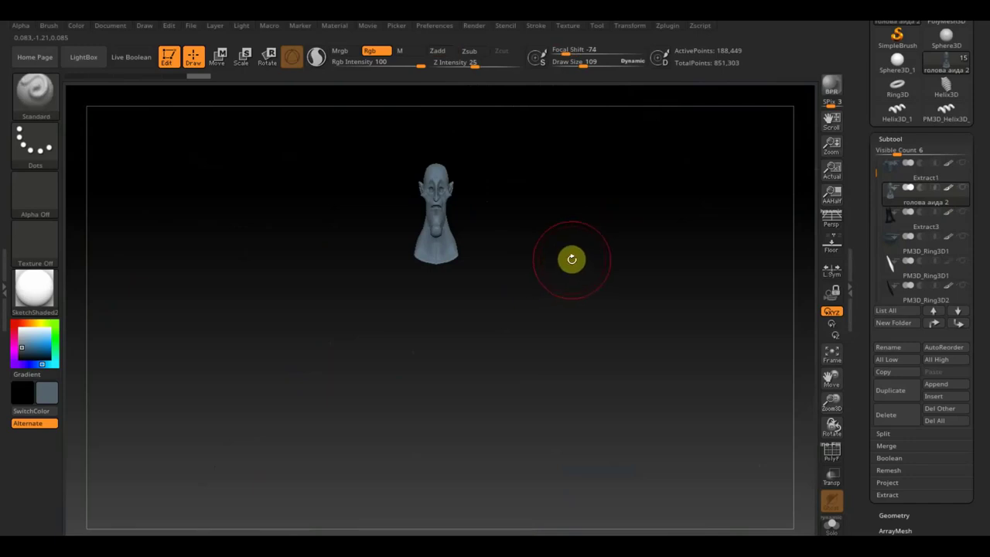
{"action": "key", "text": "f"}
{"action": "mouse_move", "coordinate": [601, 302]}
{"action": "left_mouse_down", "text": "alt"}
{"action": "mouse_move", "coordinate": [658, 416]}
{"action": "mouse_move", "coordinate": [643, 385]}
{"action": "left_mouse_up", "text": "alt"}
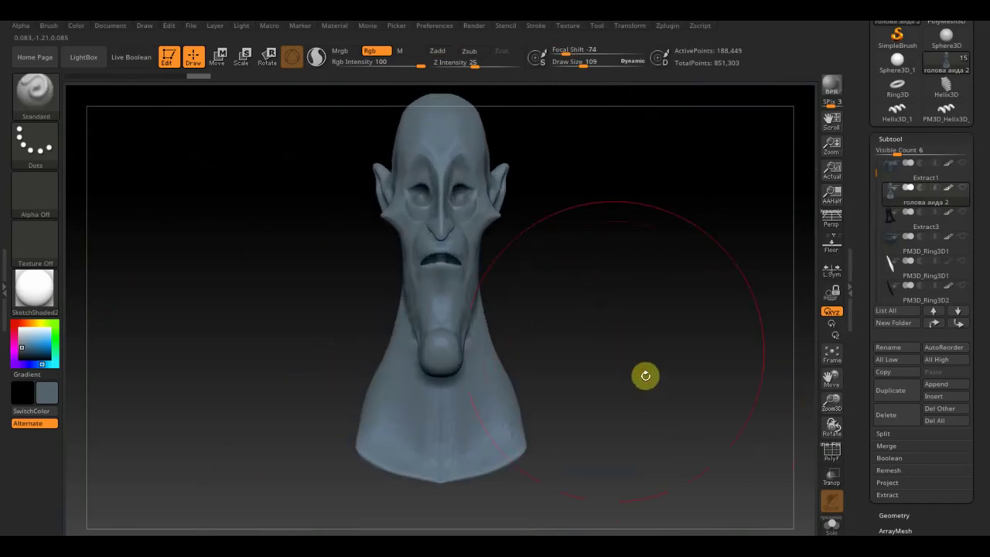
{"action": "left_click", "coordinate": [963, 189]}
{"action": "left_click_drag", "start_coordinate": [625, 366], "coordinate": [510, 153], "text": "alt"}
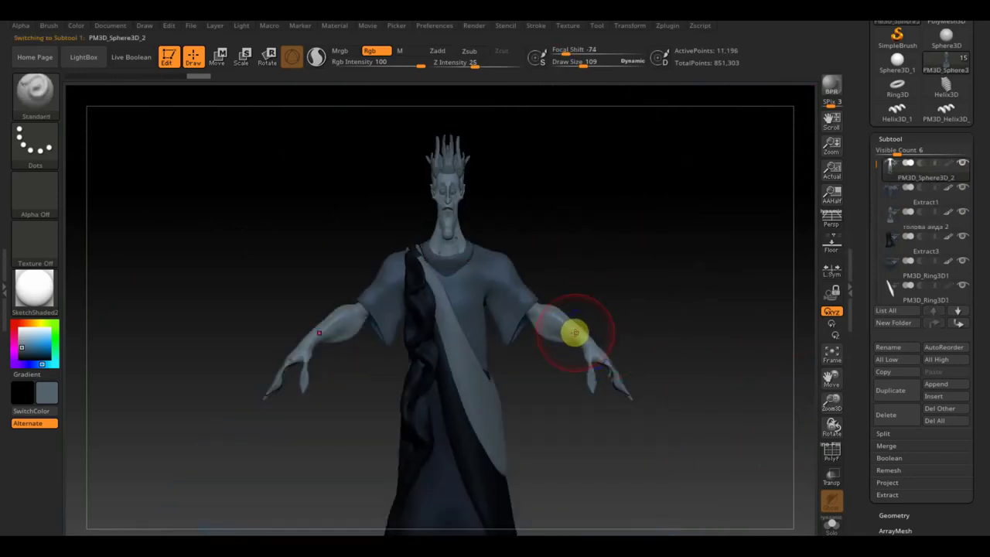
Step: Solo the PM3D_Sphere3D_2 body to inspect legs and feet, then unhide the head and robe
{"action": "left_click", "coordinate": [960, 172]}
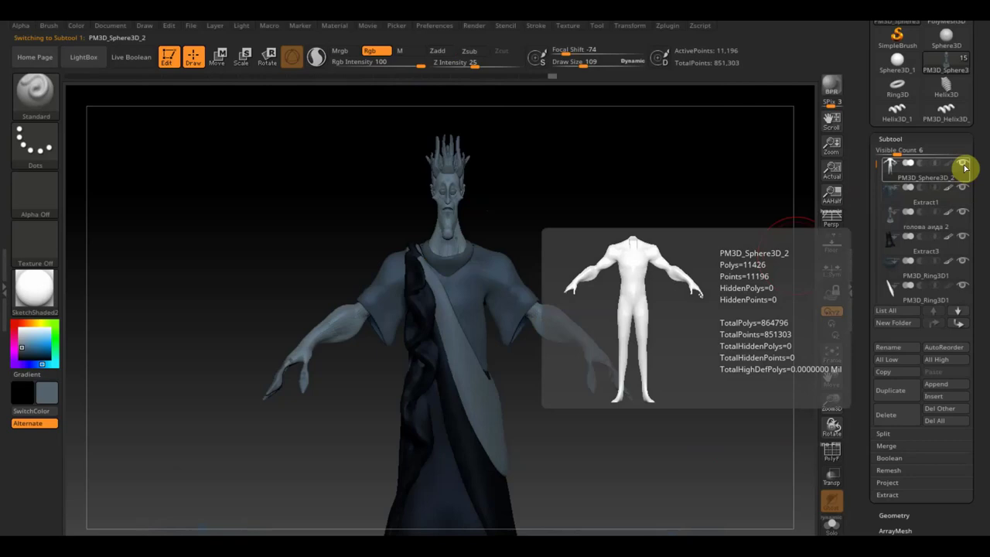
{"action": "left_click", "coordinate": [964, 167], "text": "shift"}
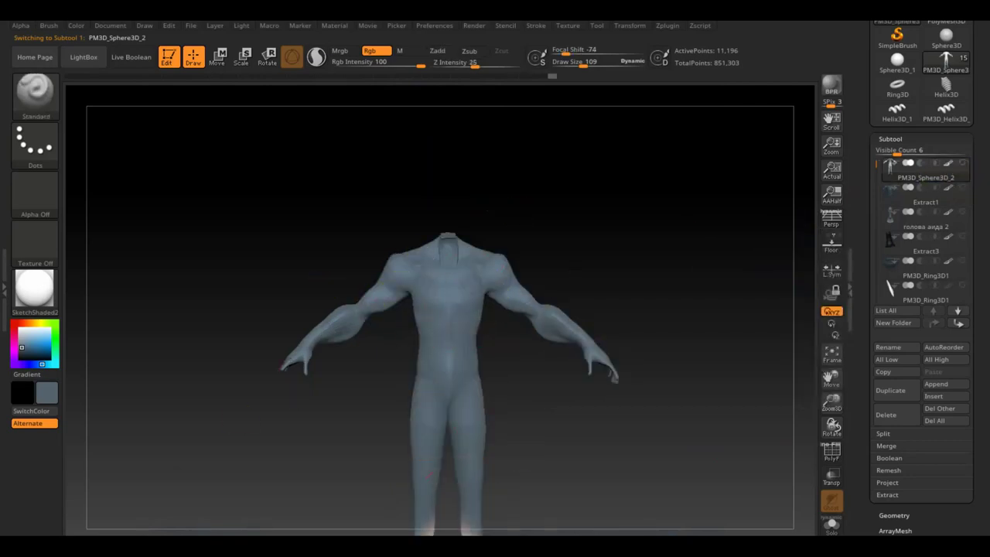
{"action": "left_click_drag", "start_coordinate": [500, 504], "coordinate": [480, 360], "text": "alt"}
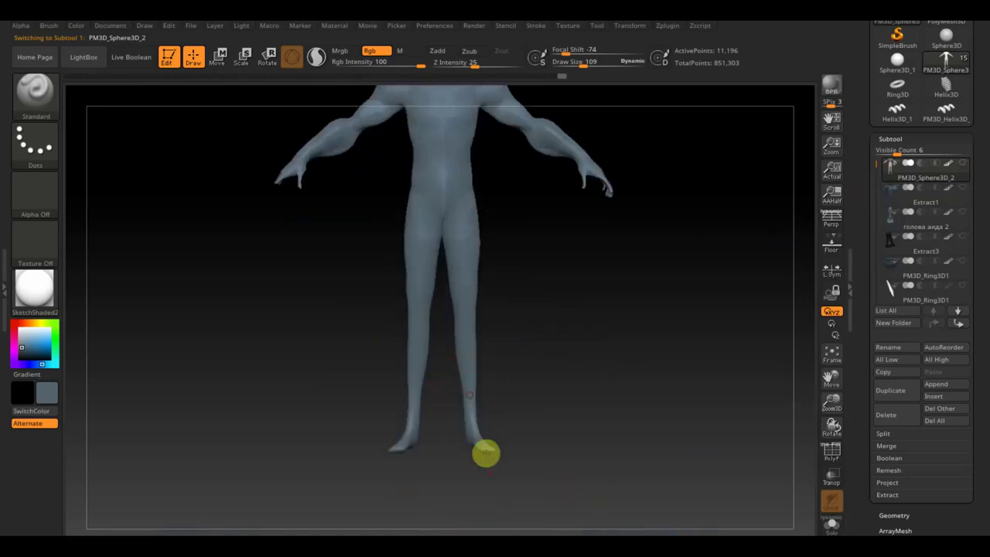
{"action": "mouse_move", "coordinate": [495, 428]}
{"action": "left_mouse_down"}
{"action": "mouse_move", "coordinate": [504, 426]}
{"action": "mouse_move", "coordinate": [462, 208]}
{"action": "left_mouse_up"}
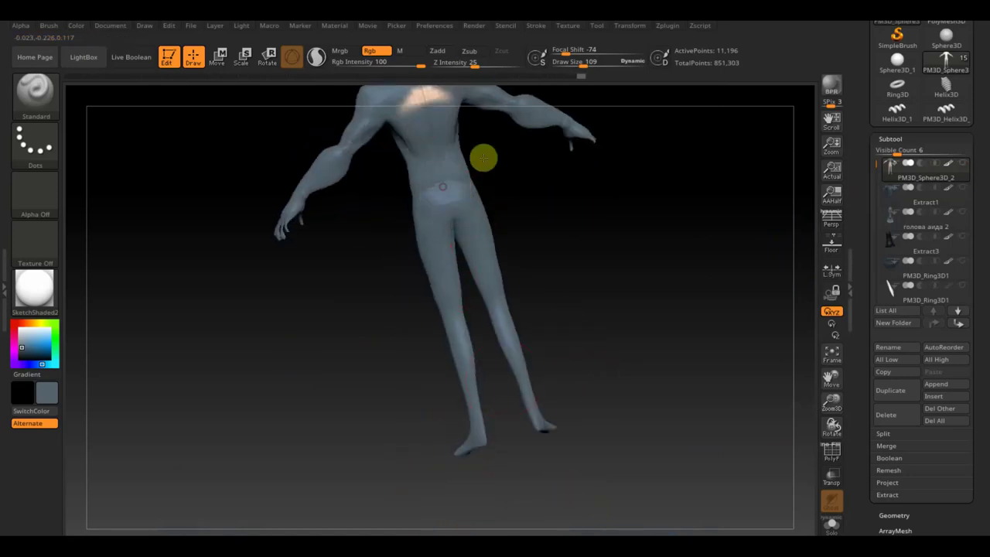
{"action": "left_click_drag", "start_coordinate": [594, 245], "coordinate": [577, 290]}
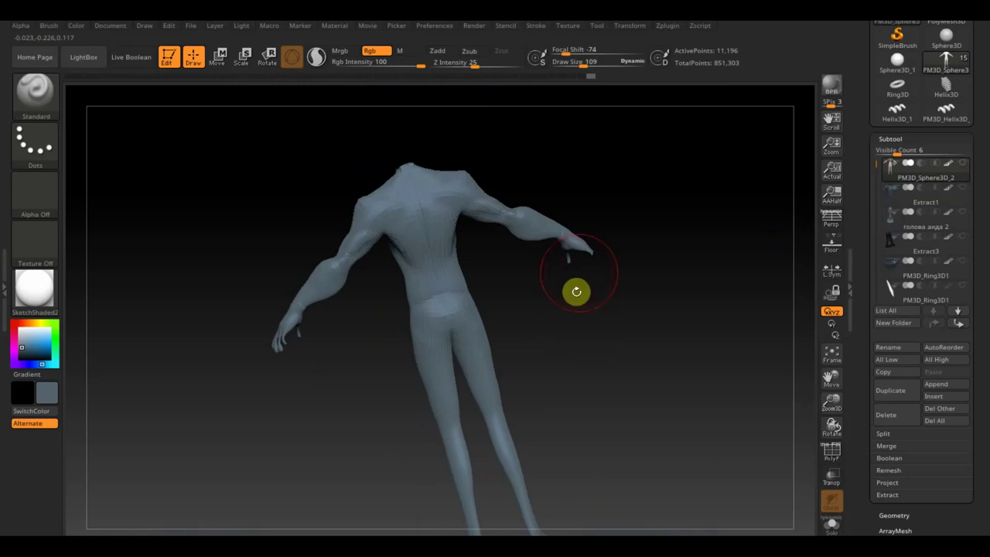
{"action": "mouse_move", "coordinate": [907, 291]}
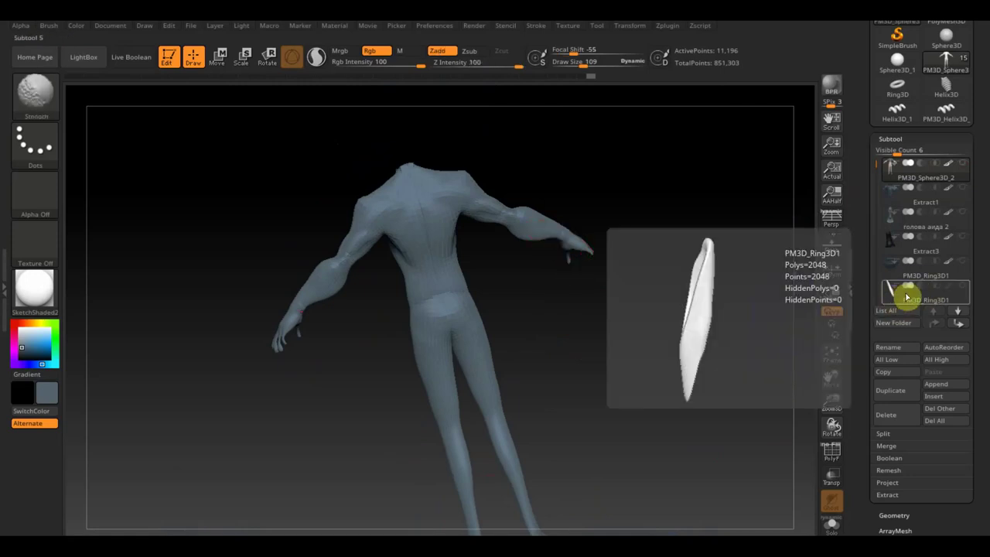
{"action": "left_click", "coordinate": [962, 163], "text": "shift"}
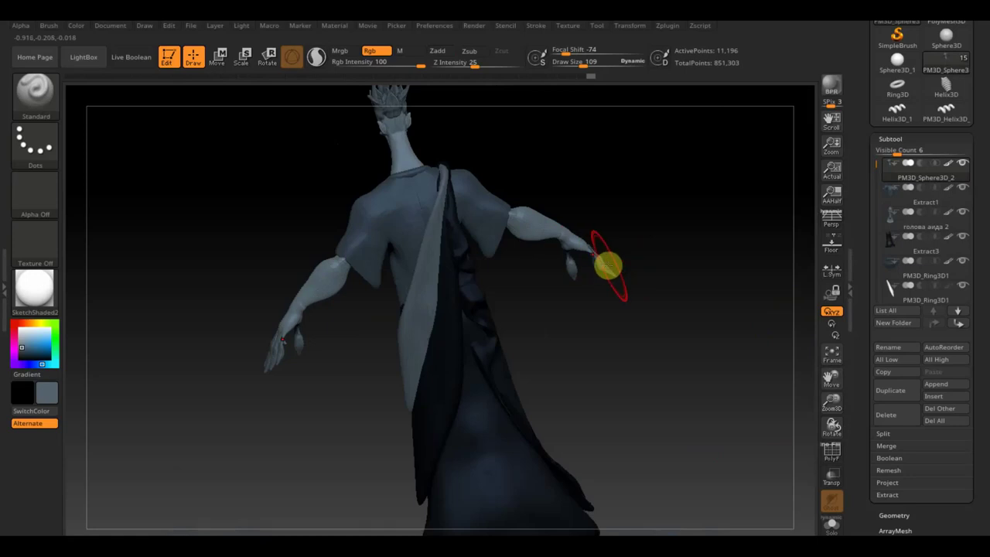
Step: Step through PM3D_Cube3D1_2, PM3D_Cube3D1_1 and PM3D_Ring3D1 while orbiting, ending on Extract1
{"action": "left_click", "coordinate": [605, 269], "text": "alt"}
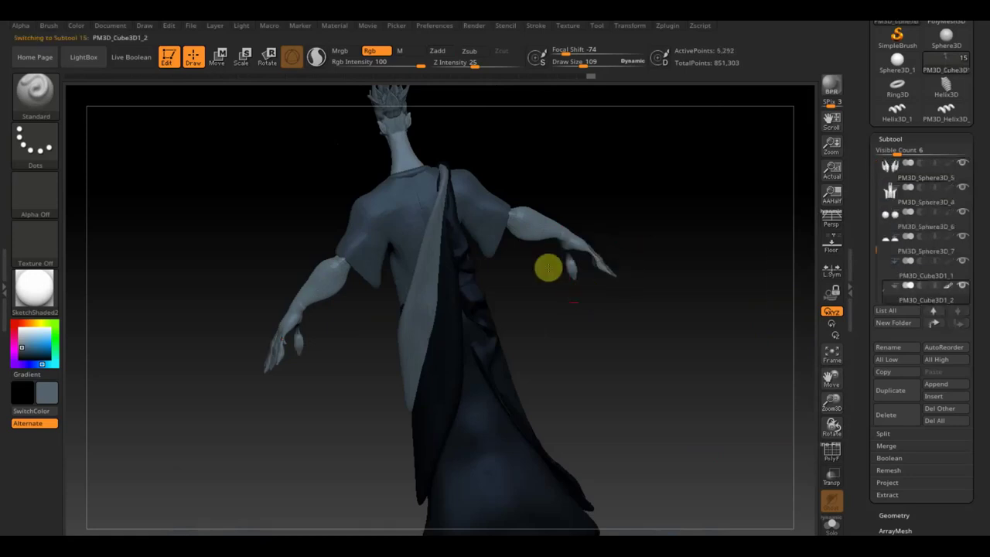
{"action": "left_click_drag", "start_coordinate": [639, 283], "coordinate": [604, 299]}
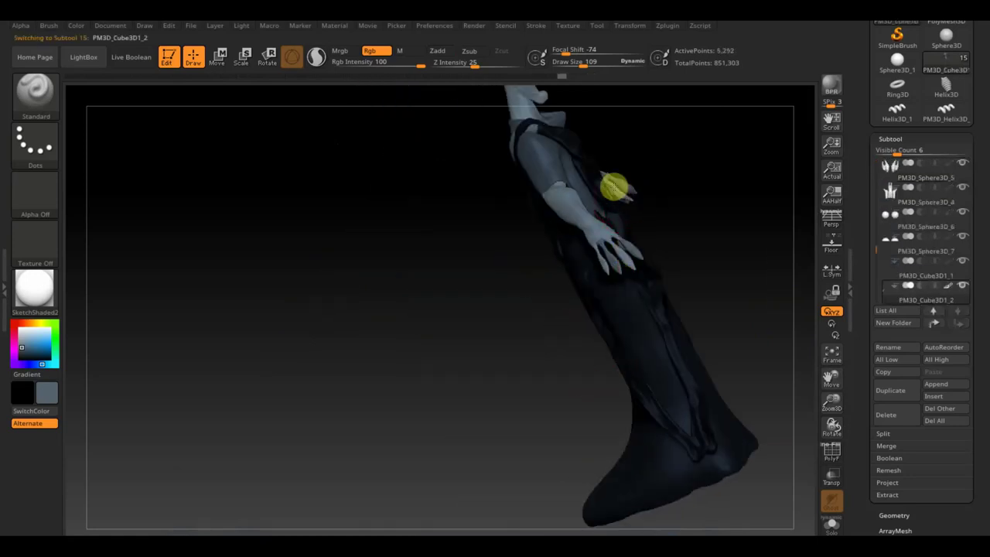
{"action": "left_click_drag", "start_coordinate": [701, 210], "coordinate": [393, 303]}
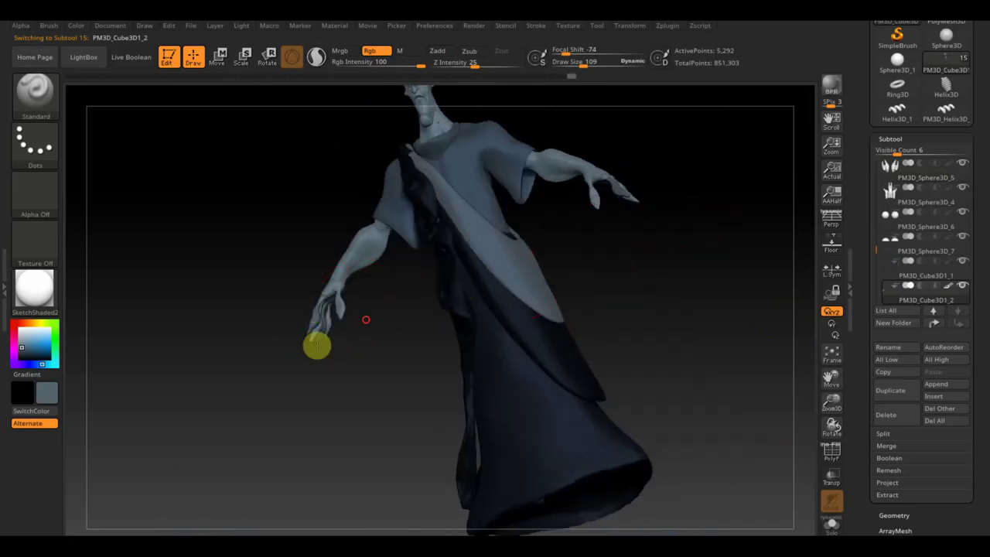
{"action": "left_click_drag", "start_coordinate": [317, 346], "coordinate": [670, 274], "text": "shift"}
{"action": "left_click", "coordinate": [885, 283]}
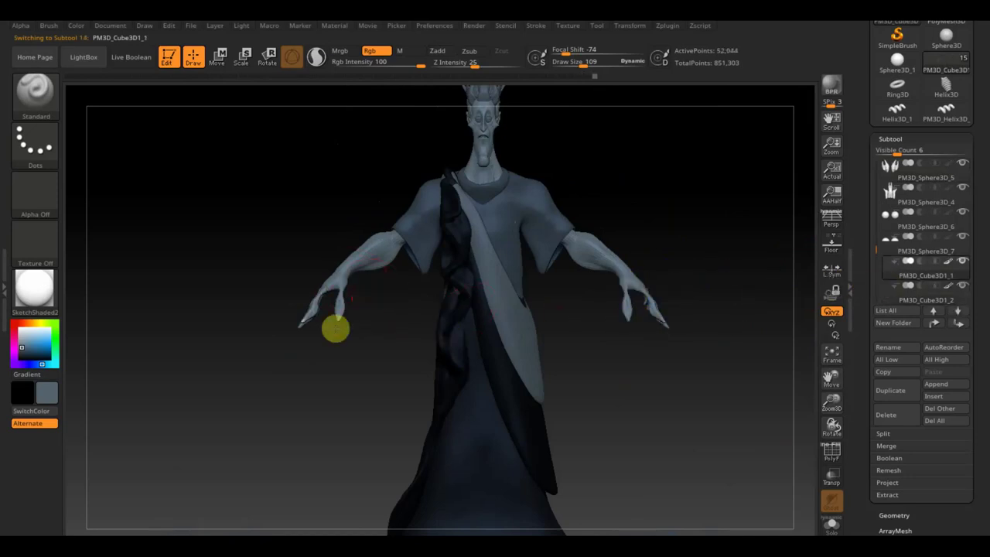
{"action": "mouse_move", "coordinate": [305, 364]}
{"action": "left_mouse_down", "text": "shift"}
{"action": "mouse_move", "coordinate": [346, 320]}
{"action": "mouse_move", "coordinate": [407, 325]}
{"action": "left_mouse_up", "text": "shift"}
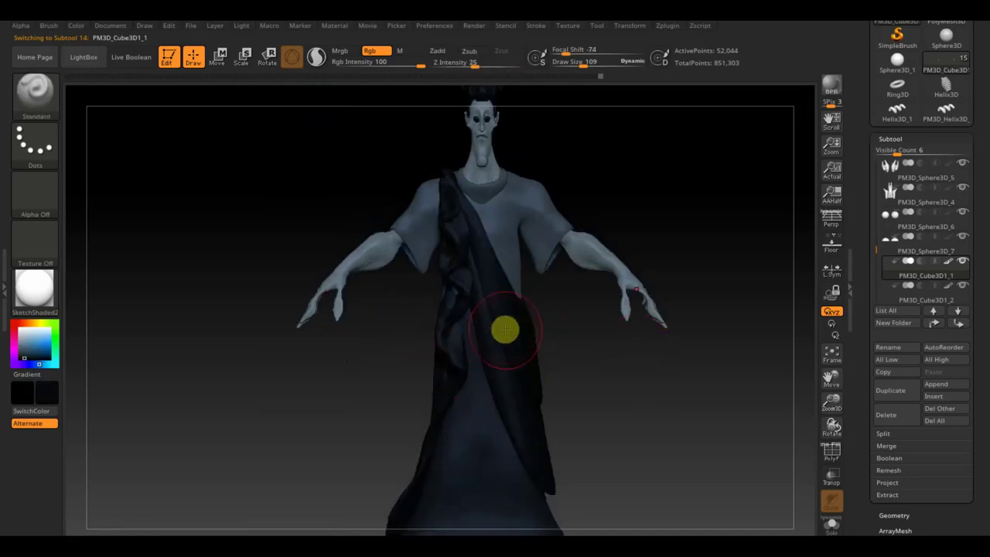
{"action": "left_click", "coordinate": [507, 319], "text": "alt"}
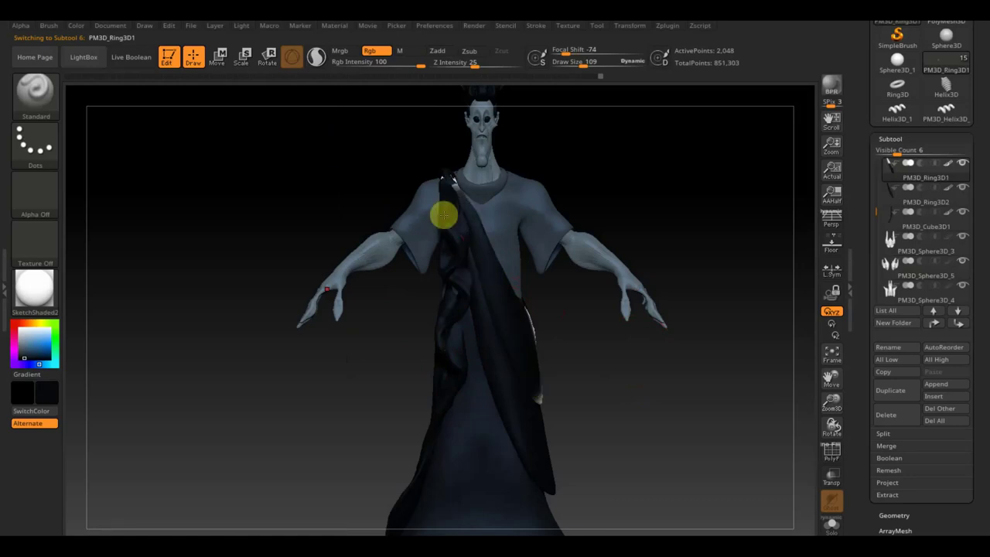
{"action": "mouse_move", "coordinate": [543, 287]}
{"action": "left_mouse_down"}
{"action": "mouse_move", "coordinate": [604, 417]}
{"action": "mouse_move", "coordinate": [546, 343]}
{"action": "left_mouse_up"}
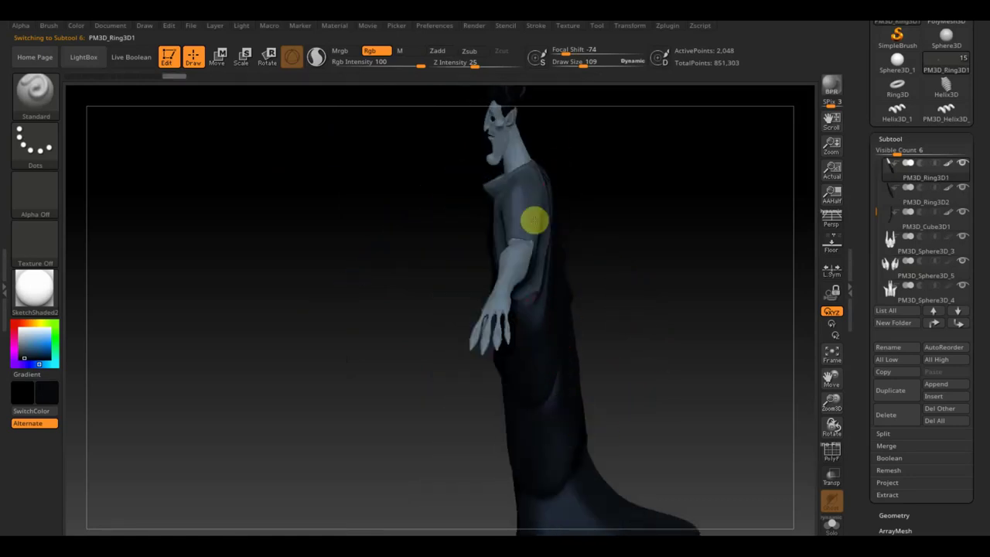
{"action": "mouse_move", "coordinate": [494, 521]}
{"action": "left_mouse_down"}
{"action": "mouse_move", "coordinate": [589, 322]}
{"action": "mouse_move", "coordinate": [498, 301]}
{"action": "left_mouse_up"}
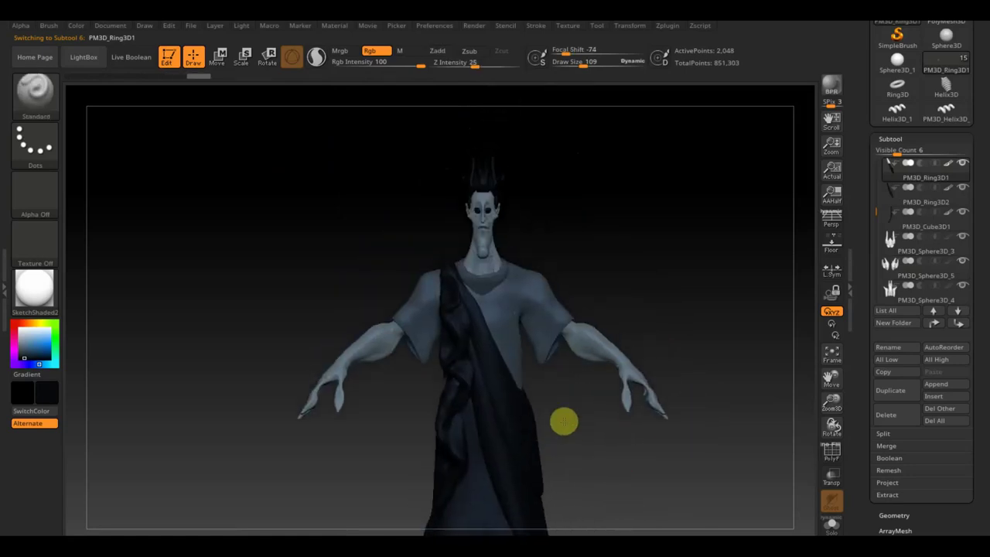
{"action": "left_click", "coordinate": [507, 310], "text": "alt"}
Step: Pick a light orange colour and paint it across the shirt's chest and sleeves
{"action": "left_click", "coordinate": [49, 396]}
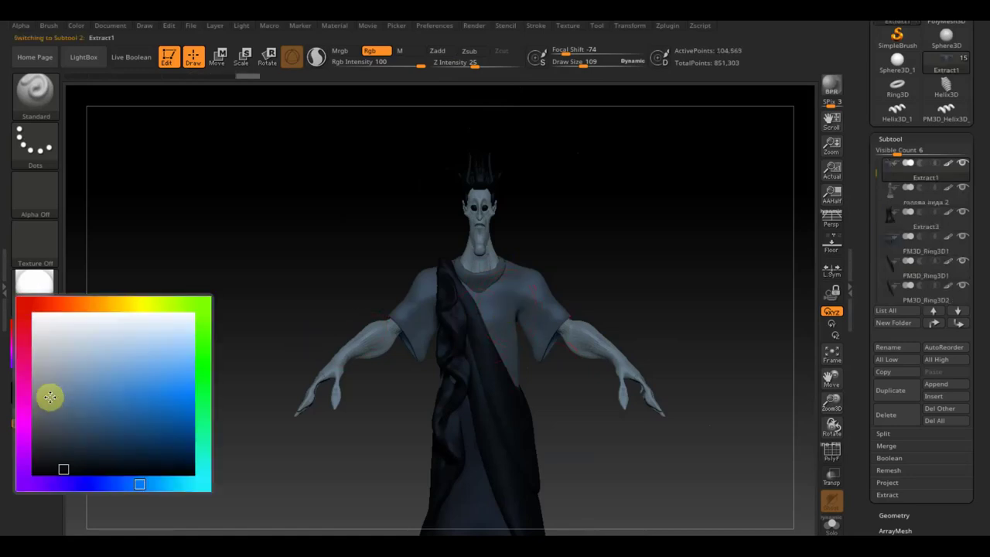
{"action": "left_click", "coordinate": [92, 304]}
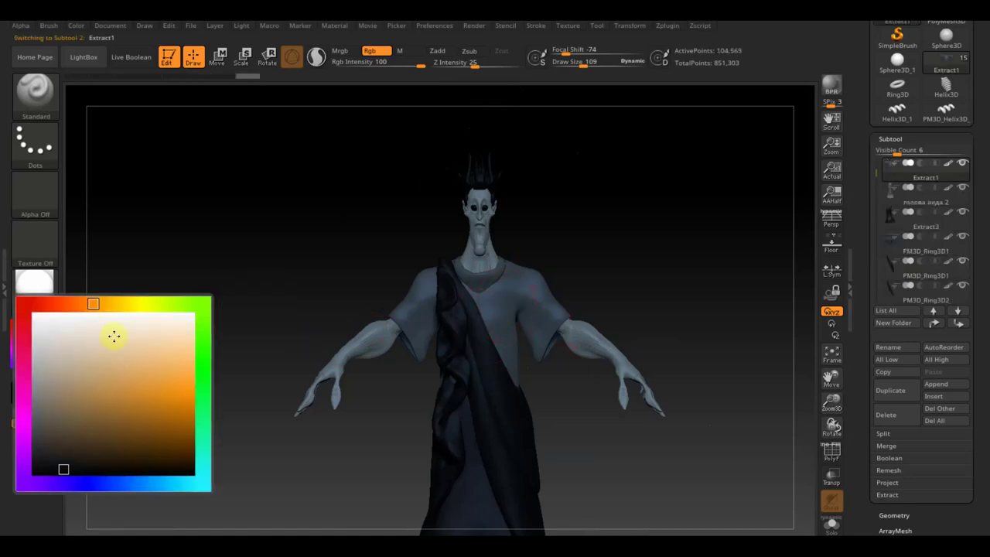
{"action": "left_click_drag", "start_coordinate": [99, 309], "coordinate": [82, 304]}
{"action": "left_click", "coordinate": [160, 432]}
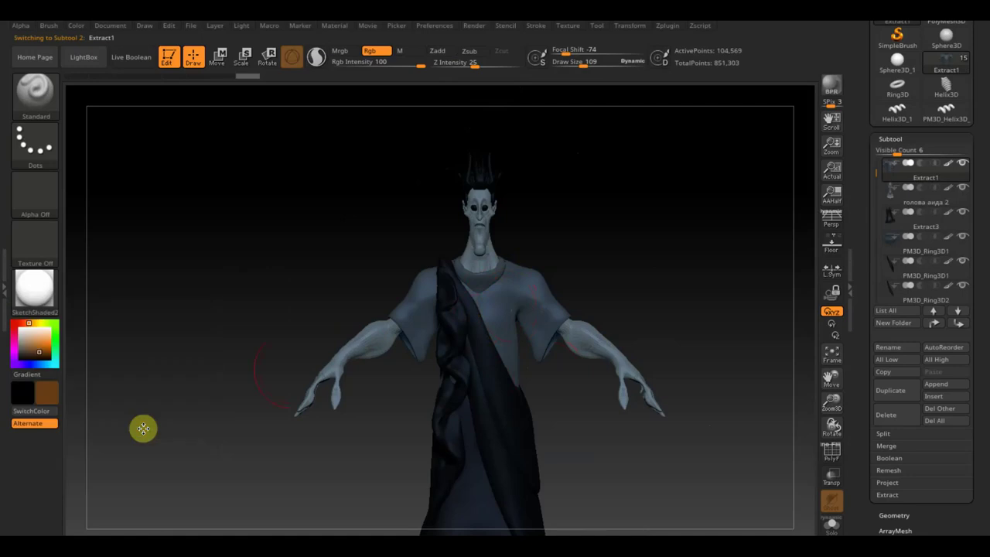
{"action": "left_click", "coordinate": [514, 303]}
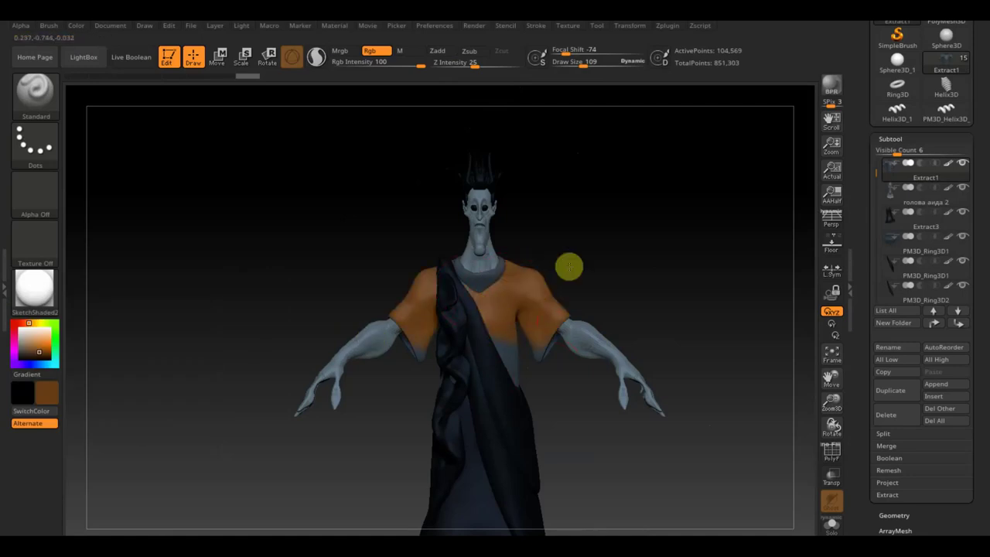
{"action": "left_click_drag", "start_coordinate": [517, 305], "coordinate": [642, 240]}
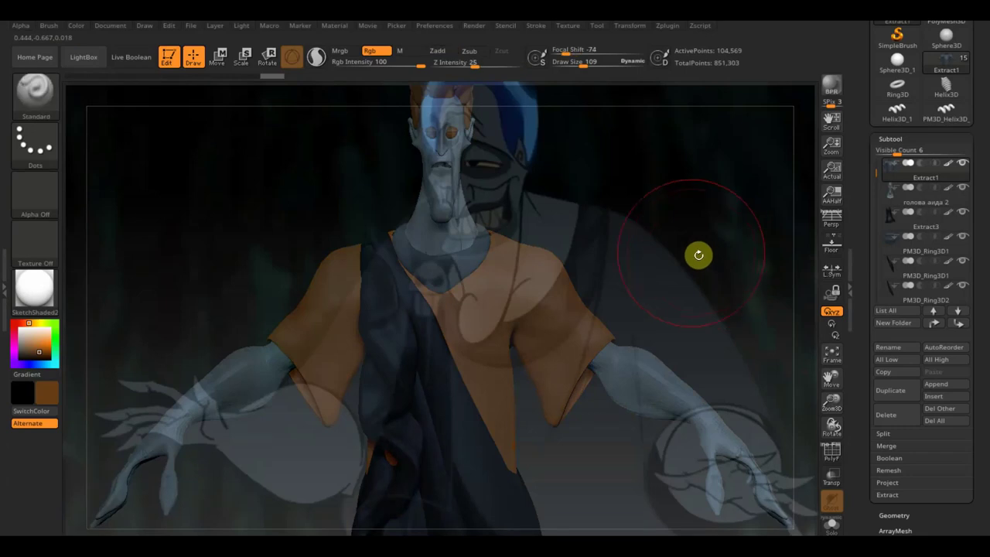
Step: Shift the Hades reference image left, then hide it
{"action": "key", "text": "shift+z"}
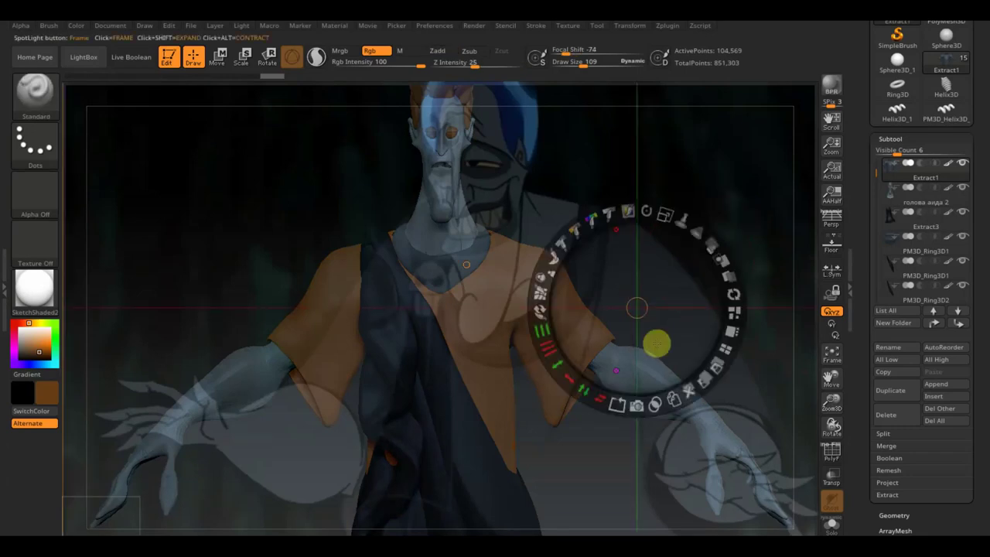
{"action": "left_click_drag", "start_coordinate": [686, 307], "coordinate": [570, 334]}
{"action": "key", "text": "z"}
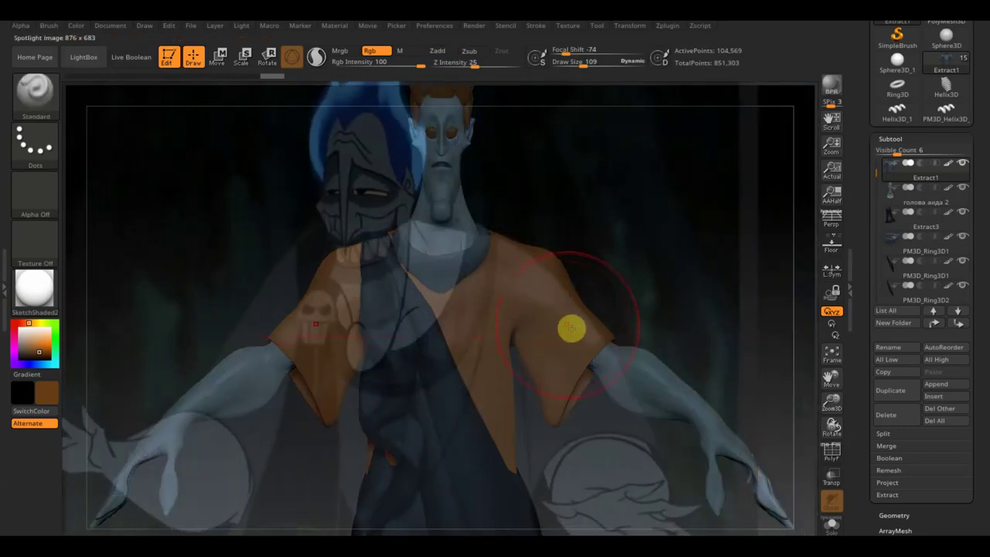
{"action": "key", "text": "shift+z"}
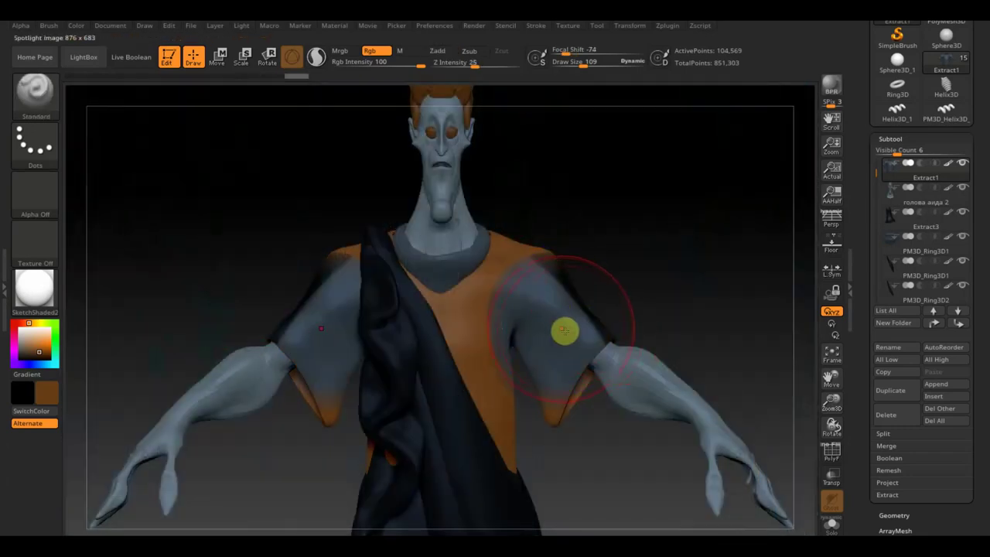
Step: Repaint the orange shirt in the arm's blue-grey, then choose a darker blue-grey colour
{"action": "left_click_drag", "start_coordinate": [58, 394], "coordinate": [550, 324]}
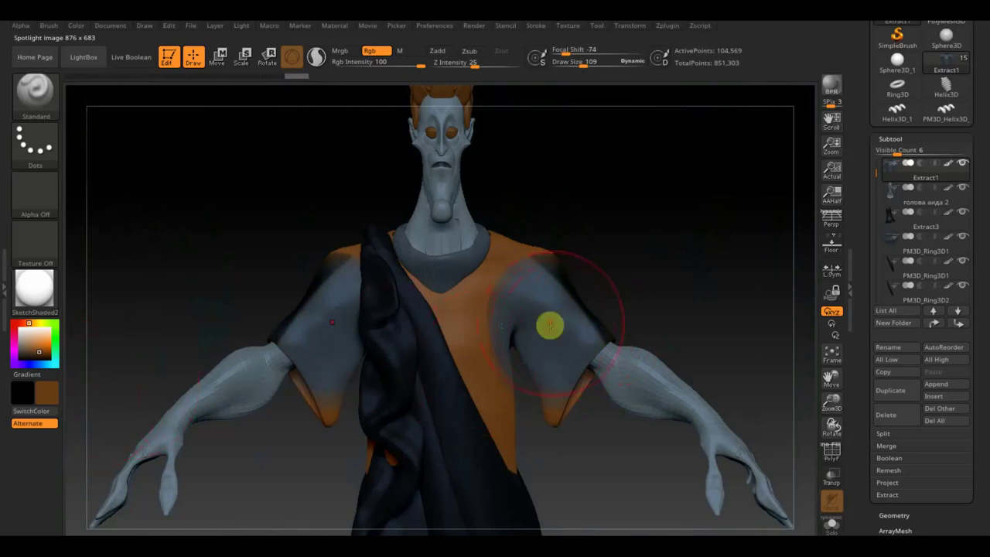
{"action": "left_click_drag", "start_coordinate": [47, 394], "coordinate": [63, 408]}
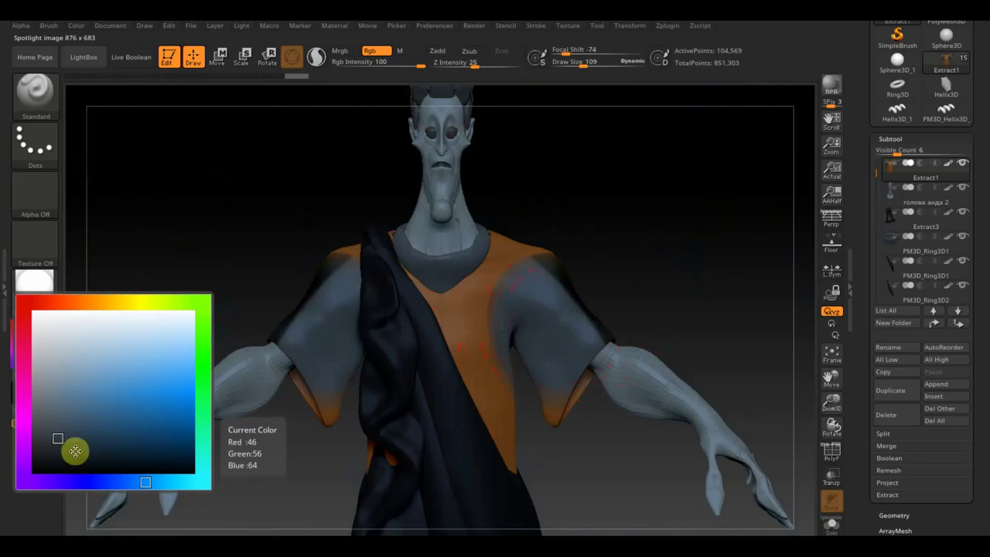
{"action": "left_click_drag", "start_coordinate": [71, 446], "coordinate": [71, 446]}
{"action": "left_click_drag", "start_coordinate": [571, 356], "coordinate": [464, 353]}
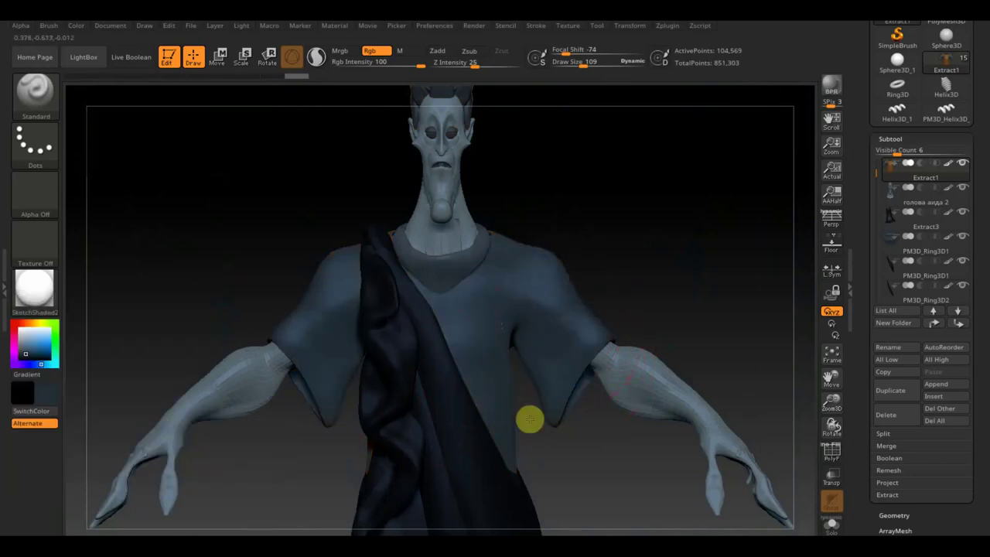
{"action": "left_click_drag", "start_coordinate": [53, 404], "coordinate": [50, 401]}
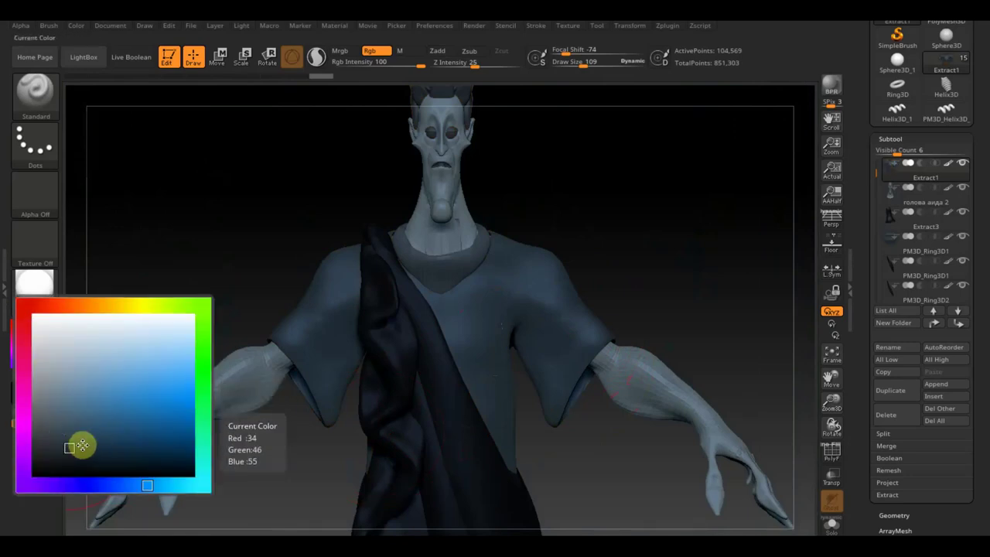
{"action": "left_click_drag", "start_coordinate": [78, 445], "coordinate": [420, 298]}
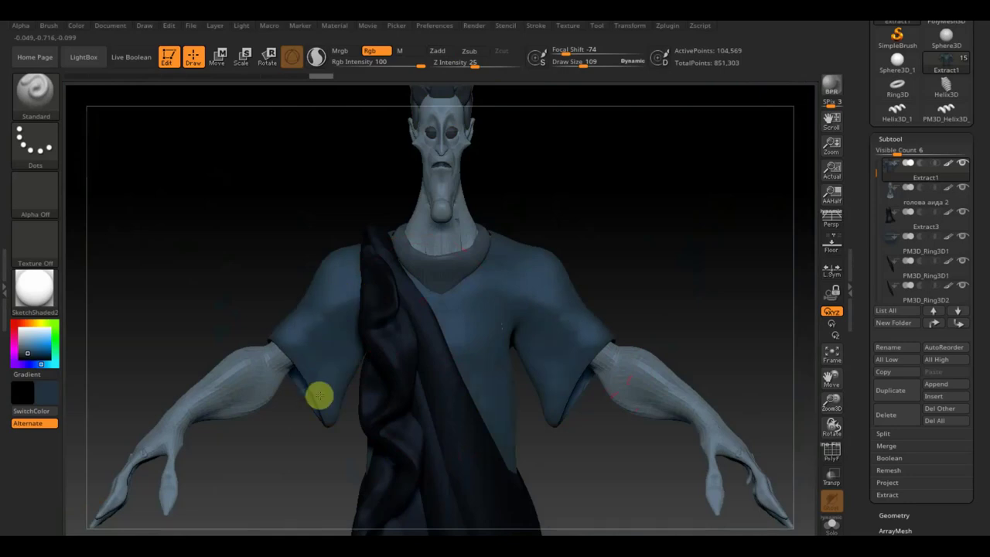
{"action": "mouse_move", "coordinate": [52, 398]}
{"action": "left_mouse_down"}
{"action": "mouse_move", "coordinate": [73, 439]}
{"action": "mouse_move", "coordinate": [287, 387]}
{"action": "left_mouse_up"}
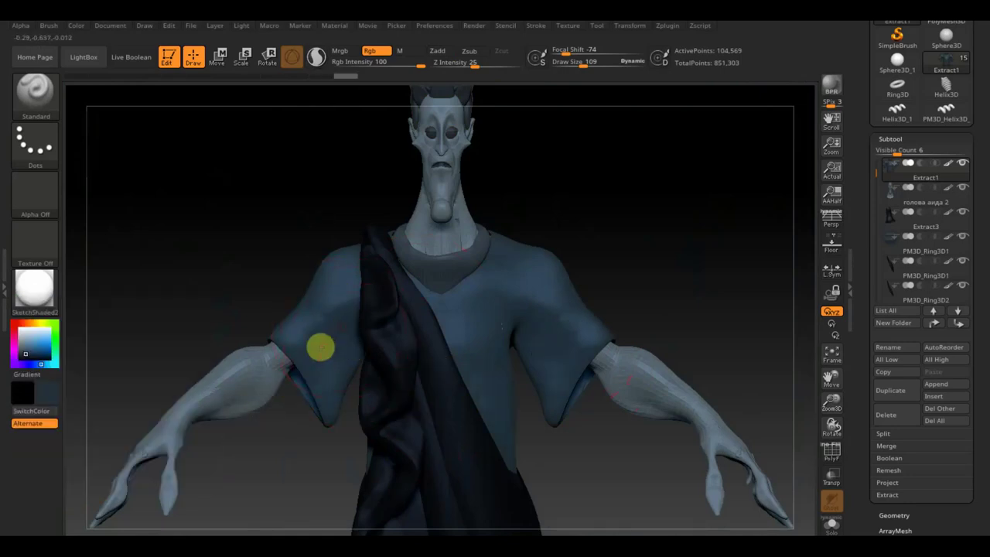
Step: Select PM3D_Ring3D1, zoom onto the head and shrink Draw Size to 19
{"action": "mouse_move", "coordinate": [712, 296]}
{"action": "left_mouse_down", "text": "alt"}
{"action": "mouse_move", "coordinate": [633, 246]}
{"action": "mouse_move", "coordinate": [515, 287]}
{"action": "mouse_move", "coordinate": [650, 240]}
{"action": "mouse_move", "coordinate": [678, 320]}
{"action": "mouse_move", "coordinate": [615, 317]}
{"action": "left_mouse_up", "text": "alt"}
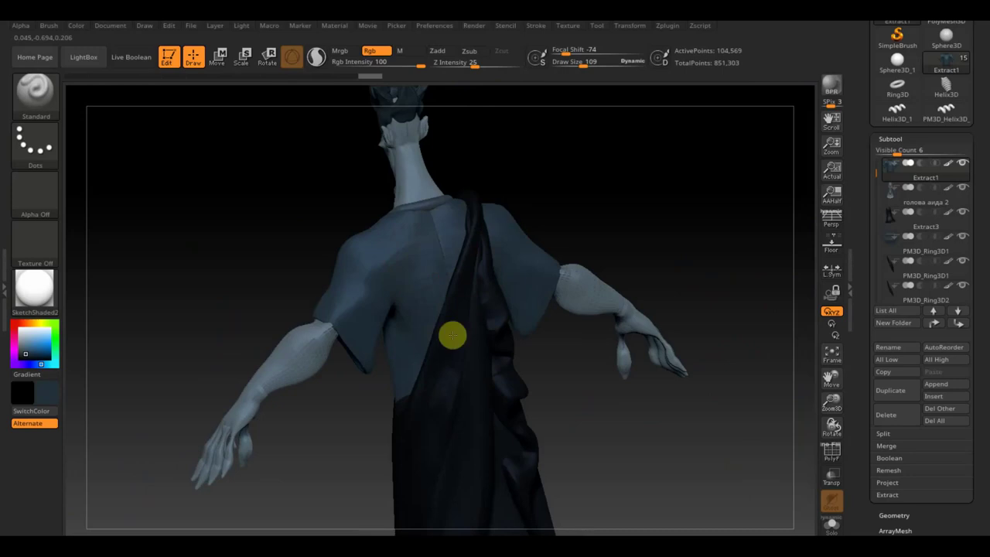
{"action": "mouse_move", "coordinate": [665, 186]}
{"action": "left_mouse_down"}
{"action": "mouse_move", "coordinate": [709, 186]}
{"action": "mouse_move", "coordinate": [701, 190]}
{"action": "left_mouse_up"}
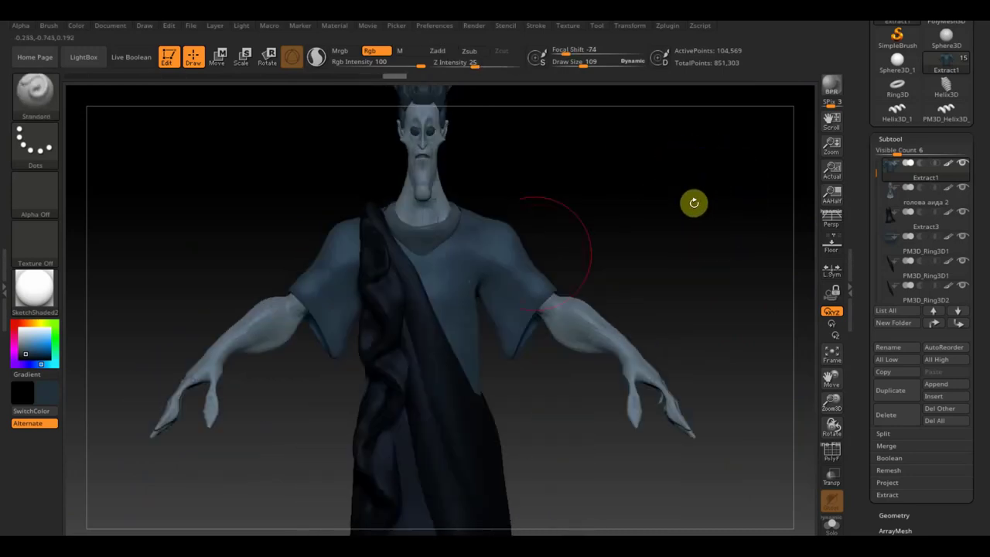
{"action": "left_click", "coordinate": [414, 234], "text": "alt"}
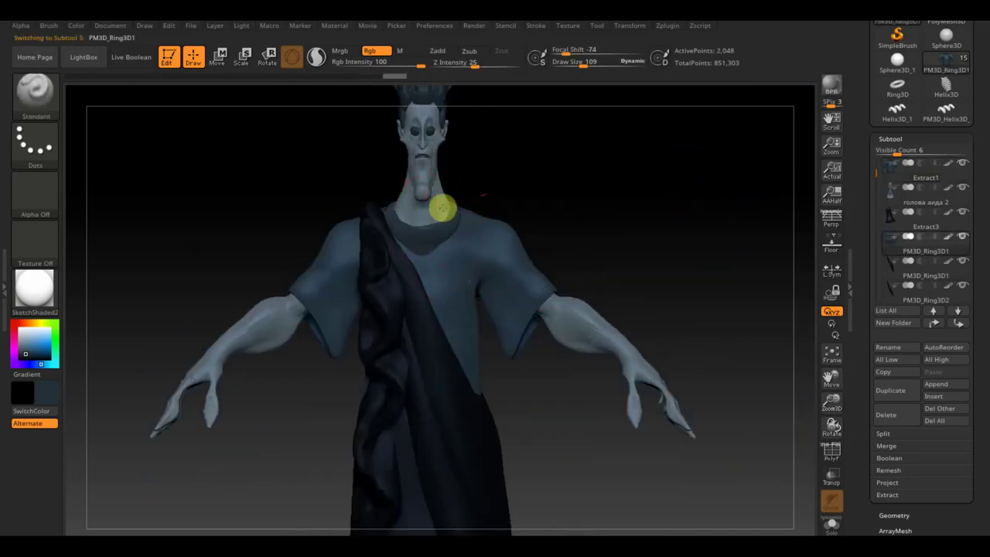
{"action": "mouse_move", "coordinate": [381, 240]}
{"action": "left_mouse_down"}
{"action": "mouse_move", "coordinate": [548, 210]}
{"action": "mouse_move", "coordinate": [479, 215]}
{"action": "left_mouse_up"}
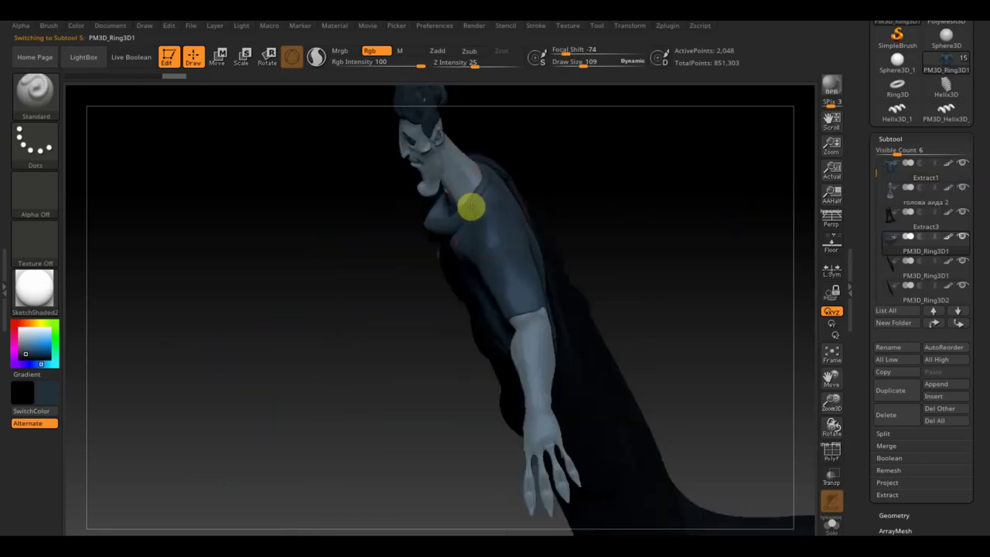
{"action": "mouse_move", "coordinate": [493, 316]}
{"action": "left_mouse_down"}
{"action": "mouse_move", "coordinate": [707, 214]}
{"action": "mouse_move", "coordinate": [672, 271]}
{"action": "left_mouse_up"}
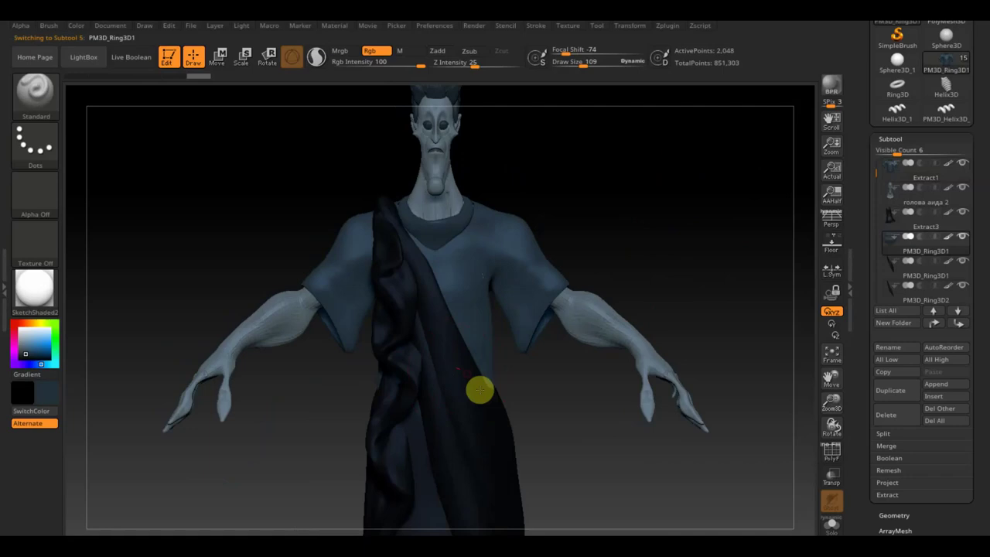
{"action": "mouse_move", "coordinate": [566, 188]}
{"action": "left_mouse_down"}
{"action": "mouse_move", "coordinate": [608, 373]}
{"action": "mouse_move", "coordinate": [643, 356]}
{"action": "mouse_move", "coordinate": [676, 306]}
{"action": "mouse_move", "coordinate": [619, 369]}
{"action": "left_mouse_up"}
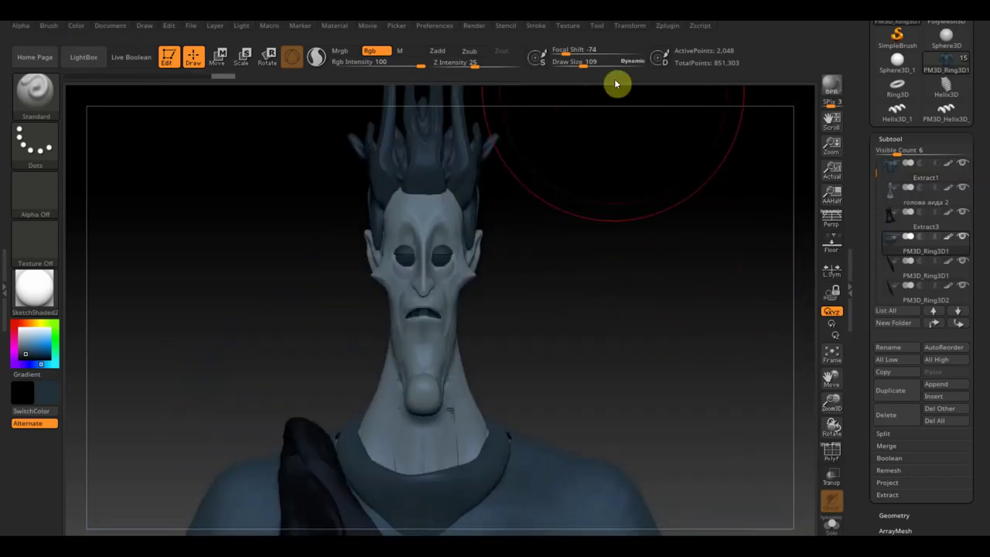
{"action": "left_click_drag", "start_coordinate": [588, 60], "coordinate": [569, 68]}
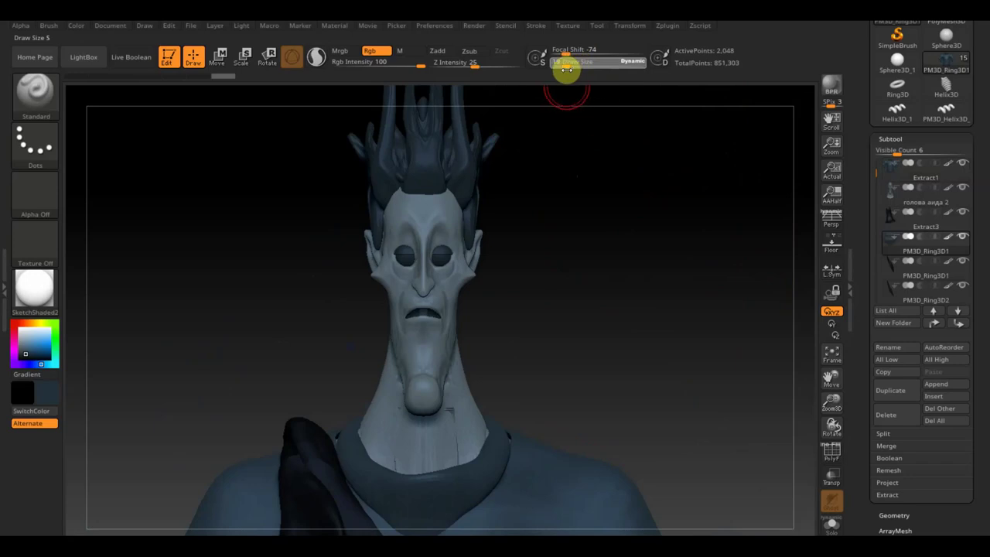
{"action": "left_click", "coordinate": [43, 393]}
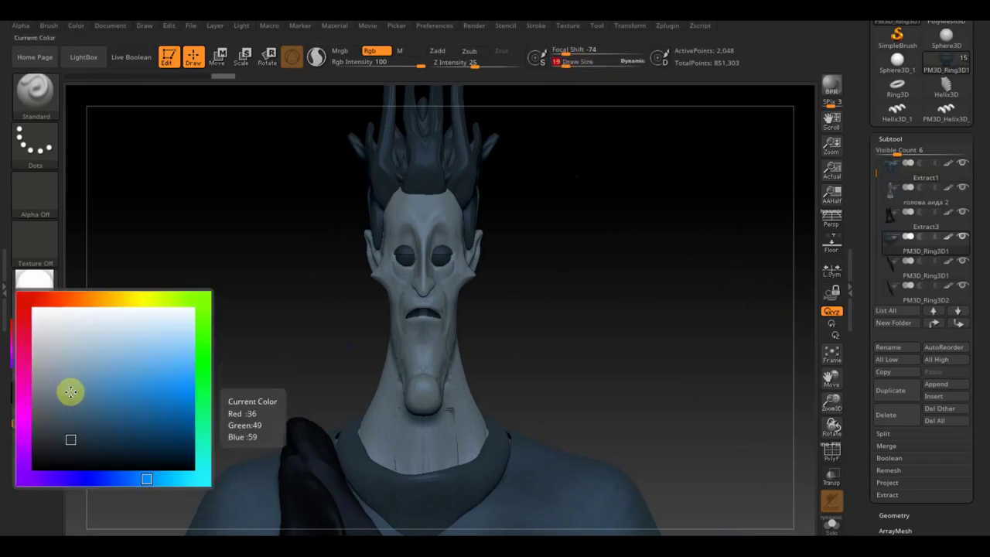
Step: Move and enlarge the Hades reference over the head, then select голова аида 2 and hide the reference
{"action": "key", "text": "shift+z"}
{"action": "key", "text": "z"}
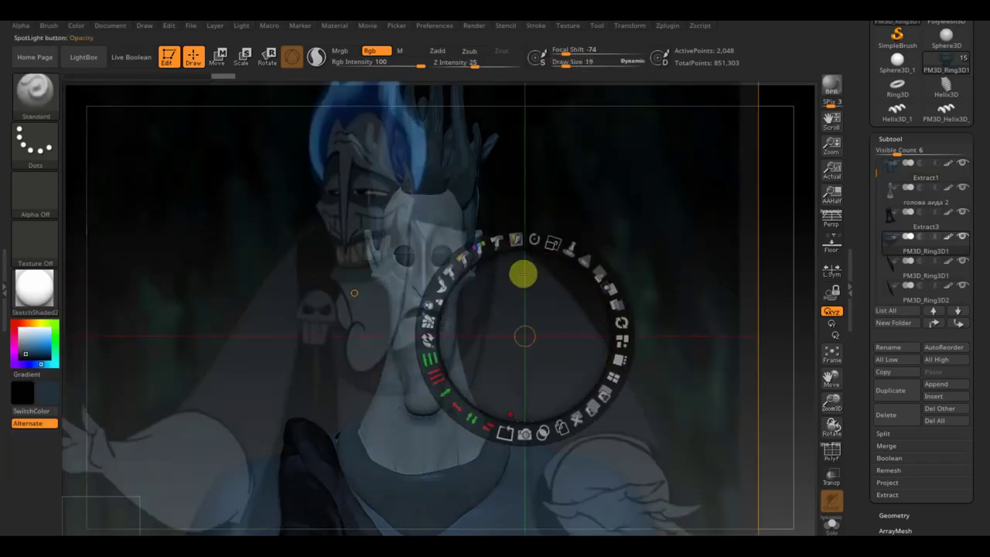
{"action": "left_click_drag", "start_coordinate": [534, 275], "coordinate": [612, 342]}
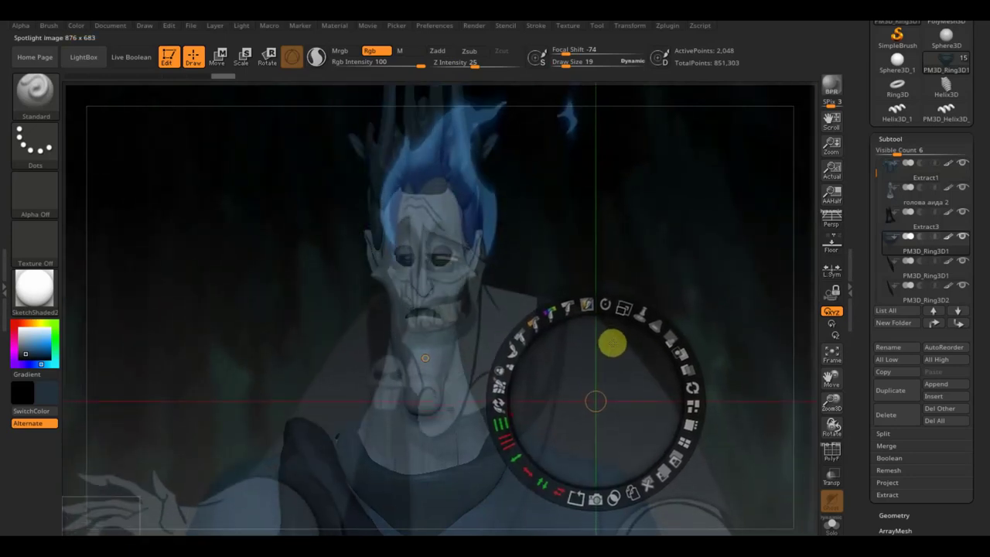
{"action": "mouse_move", "coordinate": [621, 309]}
{"action": "left_mouse_down"}
{"action": "mouse_move", "coordinate": [618, 348]}
{"action": "mouse_move", "coordinate": [655, 378]}
{"action": "left_mouse_up"}
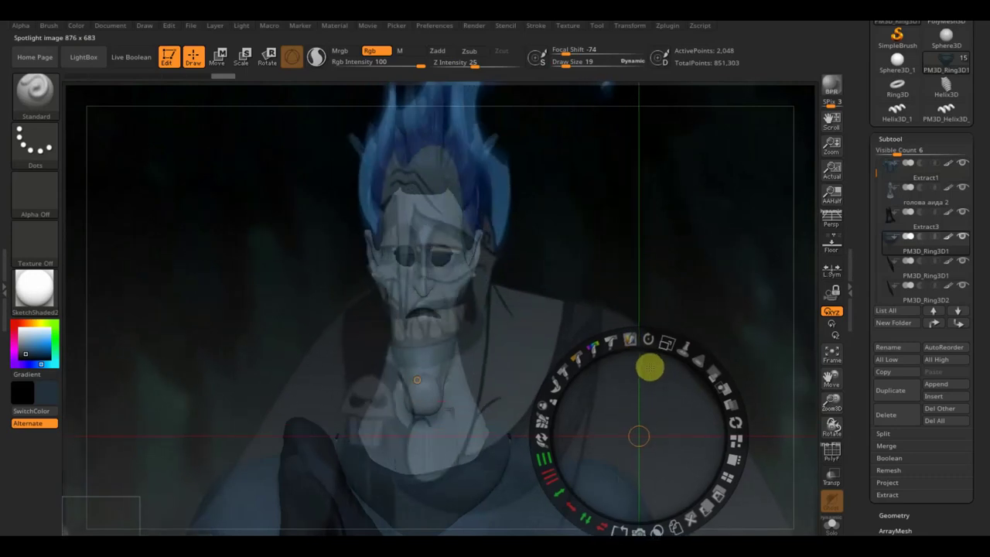
{"action": "key", "text": "z"}
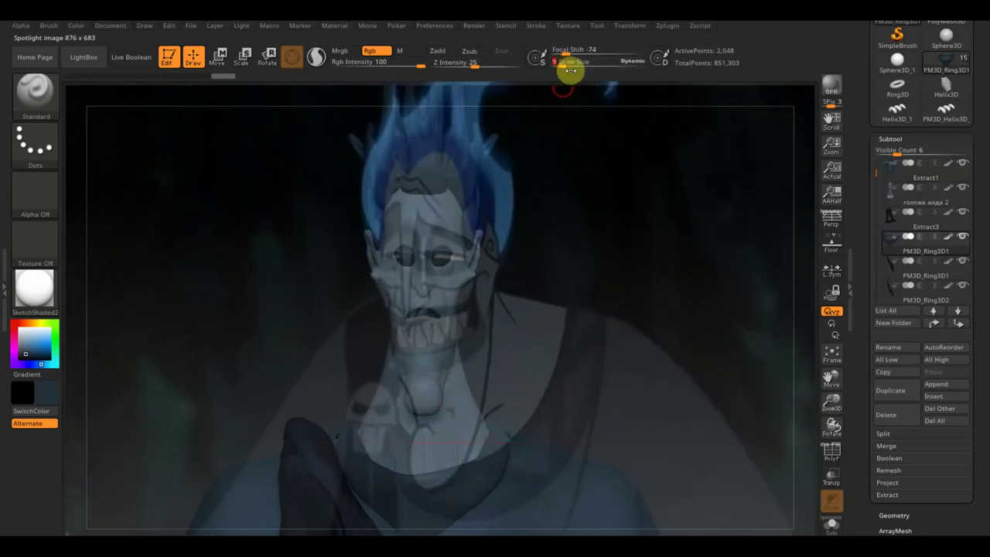
{"action": "left_click", "coordinate": [451, 220], "text": "alt"}
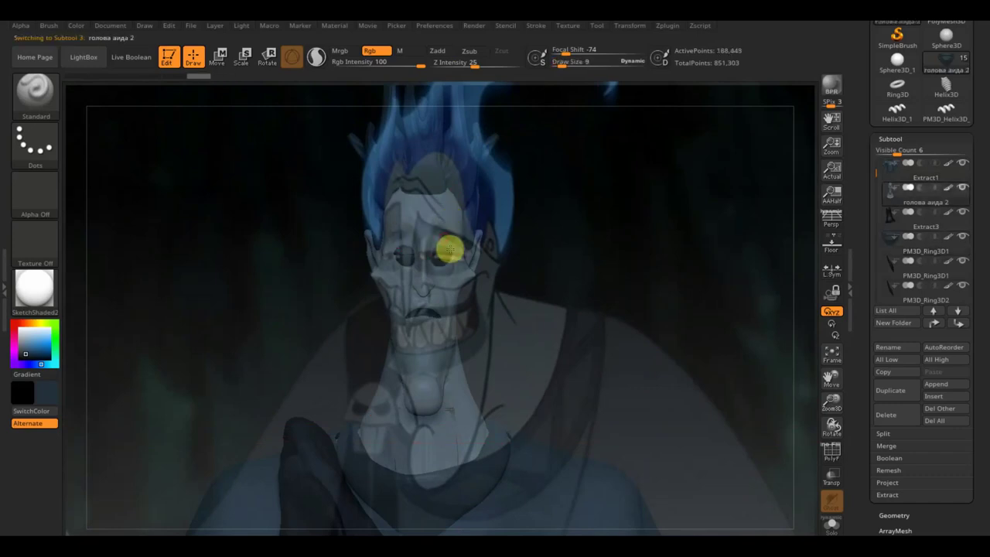
{"action": "key", "text": "shift+z"}
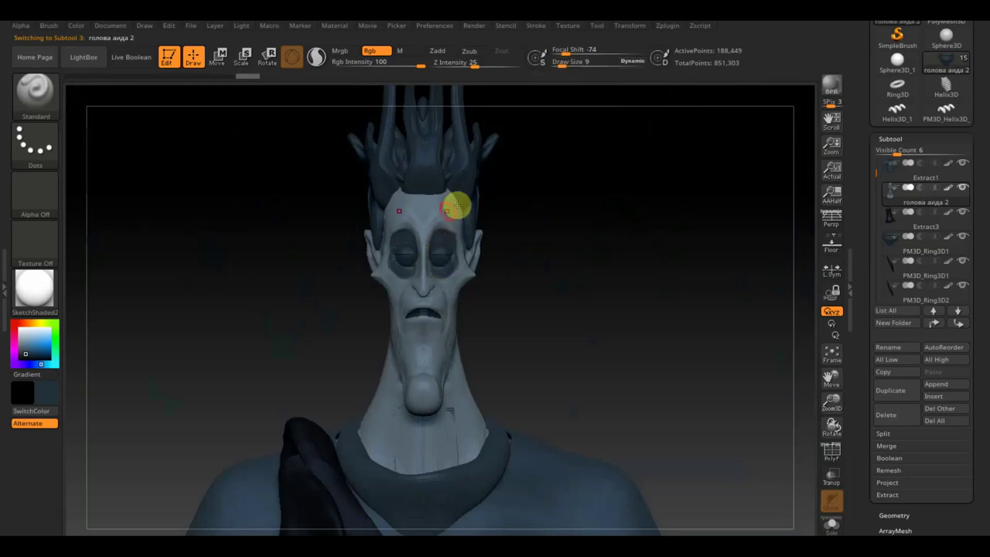
Step: Set Rgb Intensity to 11, Draw Size to 8 and pick a darker grey paint colour
{"action": "key", "text": "c"}
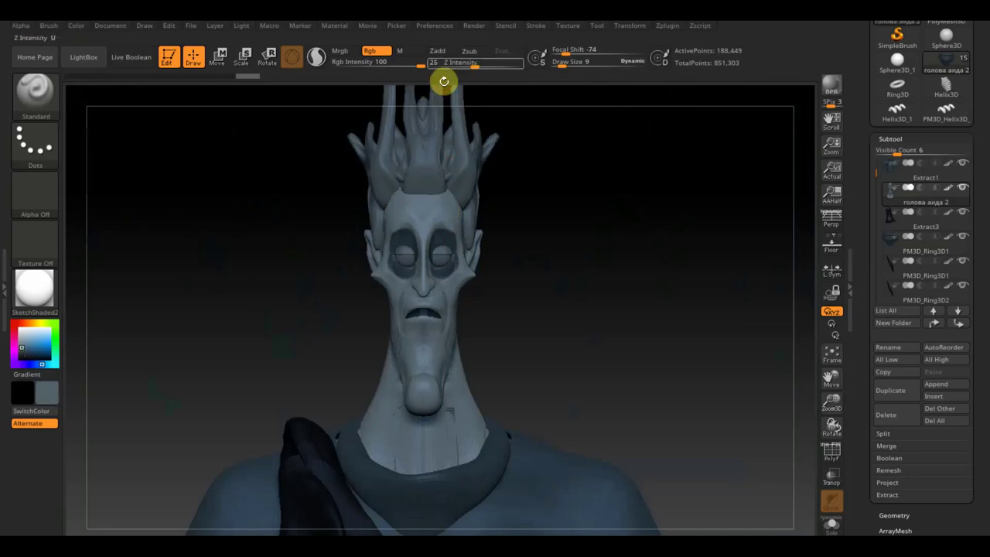
{"action": "left_click_drag", "start_coordinate": [424, 65], "coordinate": [416, 65]}
{"action": "left_click_drag", "start_coordinate": [563, 62], "coordinate": [558, 62]}
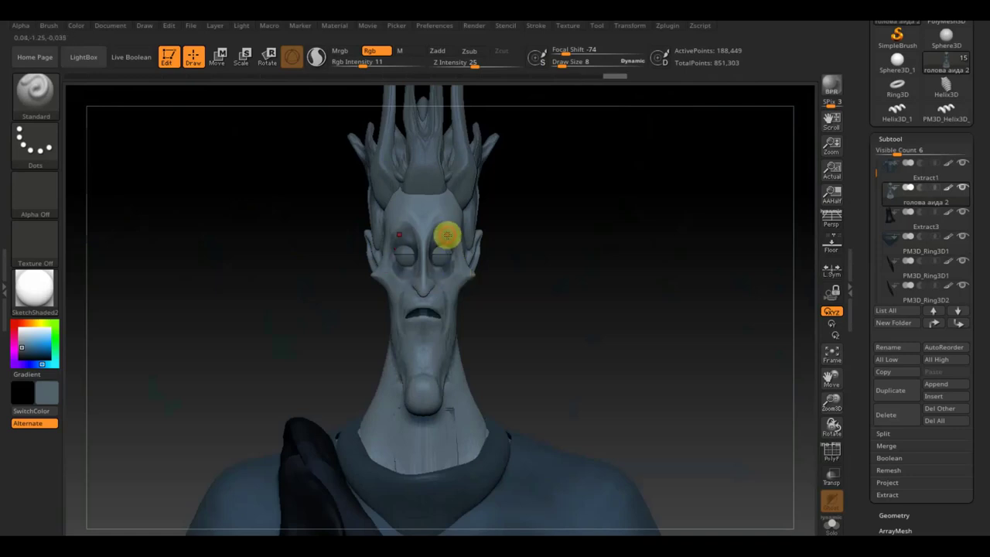
{"action": "key", "text": "c"}
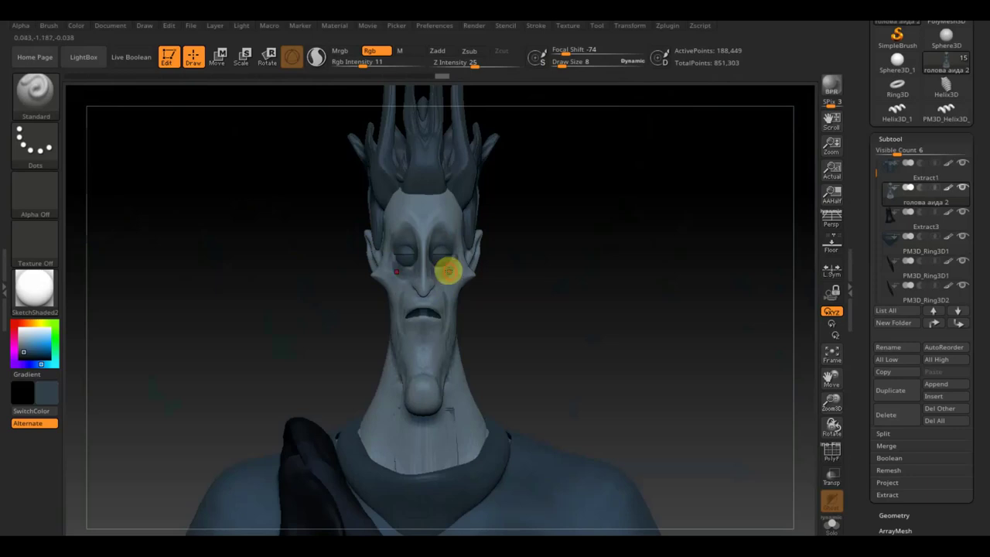
Step: Select the eyeball part with Rgb Intensity 100 and brush size 17, then reselect голова аида 2
{"action": "key", "text": "shift+z"}
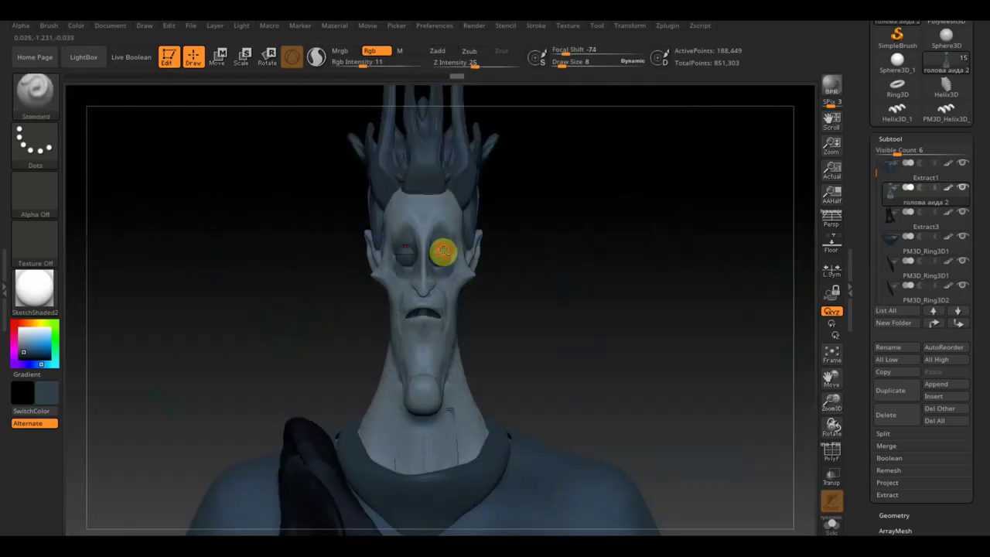
{"action": "left_click", "coordinate": [445, 250], "text": "alt"}
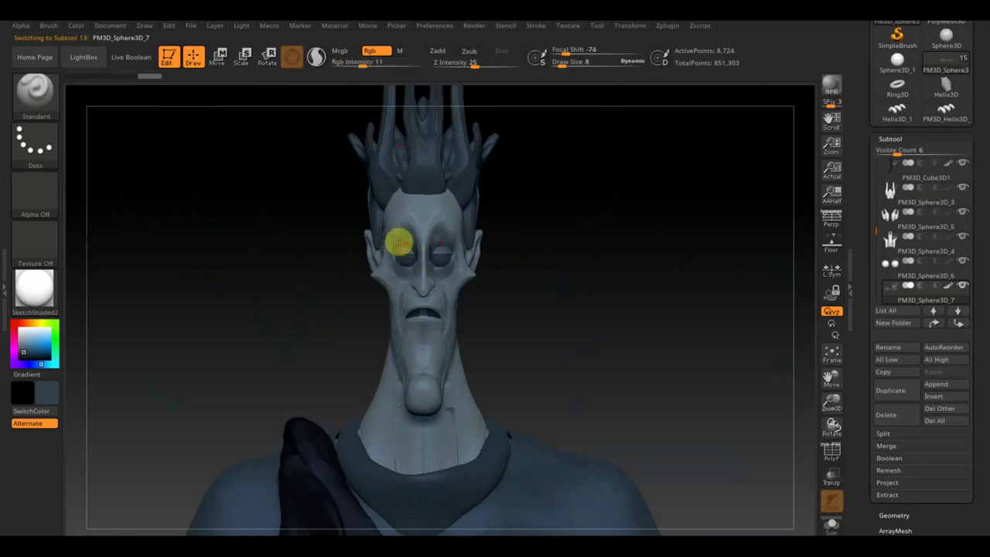
{"action": "left_click_drag", "start_coordinate": [362, 62], "coordinate": [417, 64]}
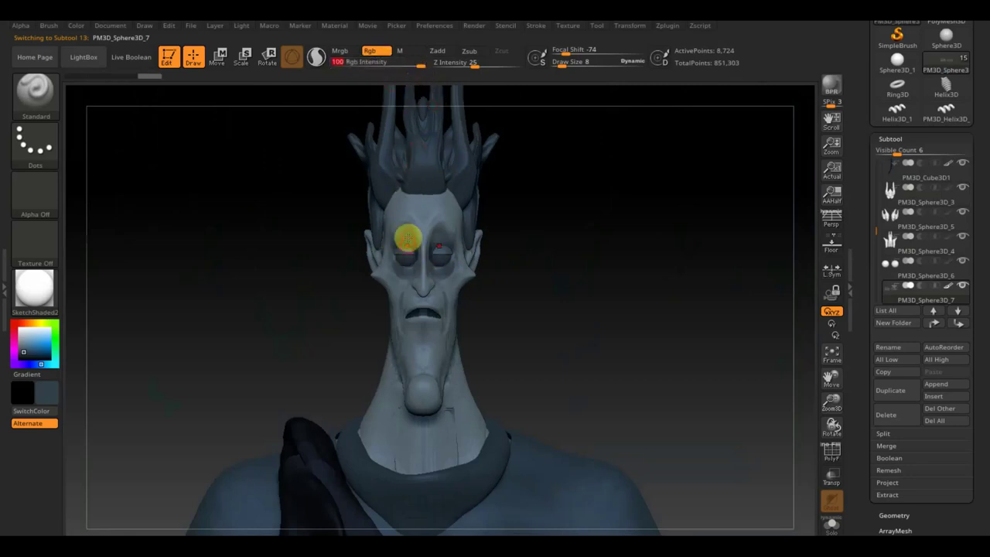
{"action": "mouse_move", "coordinate": [550, 232]}
{"action": "left_mouse_down"}
{"action": "mouse_move", "coordinate": [585, 234]}
{"action": "mouse_move", "coordinate": [572, 248]}
{"action": "mouse_move", "coordinate": [596, 309]}
{"action": "left_mouse_up"}
{"action": "left_click_drag", "start_coordinate": [557, 65], "coordinate": [568, 63]}
{"action": "left_click_drag", "start_coordinate": [580, 178], "coordinate": [603, 236]}
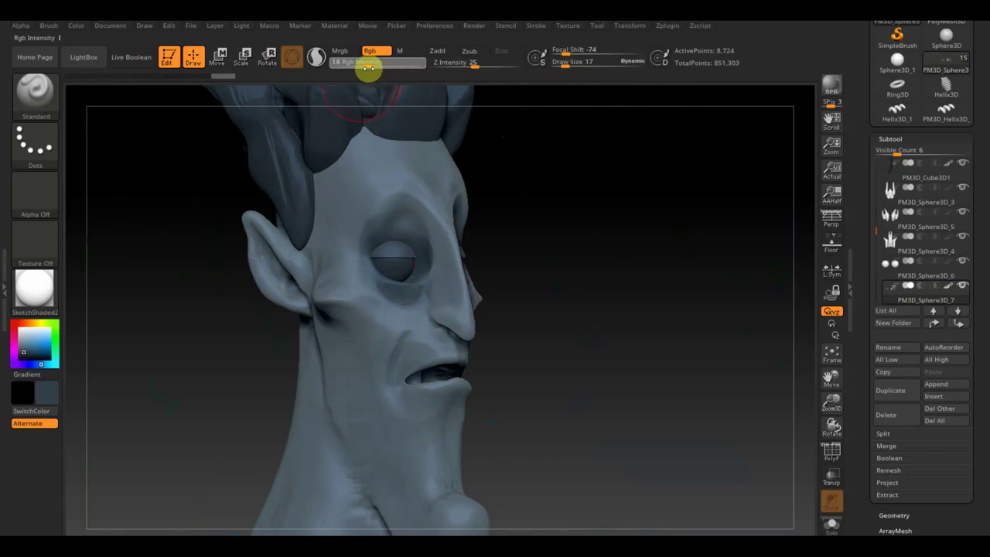
{"action": "left_click", "coordinate": [437, 267], "text": "alt"}
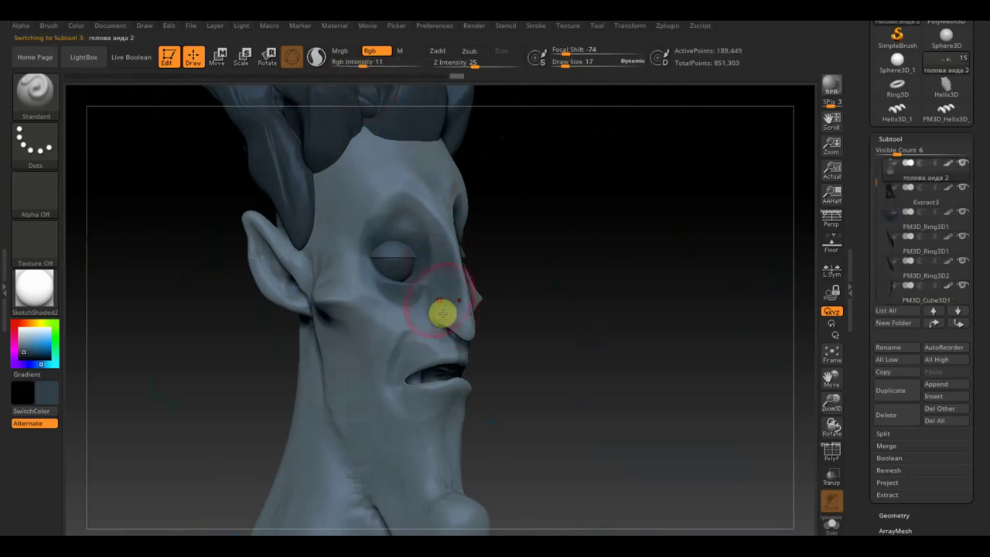
Step: Turn the head to a straight front view and push the mouth shape slightly downward
{"action": "mouse_move", "coordinate": [547, 333]}
{"action": "left_mouse_down"}
{"action": "mouse_move", "coordinate": [590, 305]}
{"action": "mouse_move", "coordinate": [596, 260]}
{"action": "left_mouse_up"}
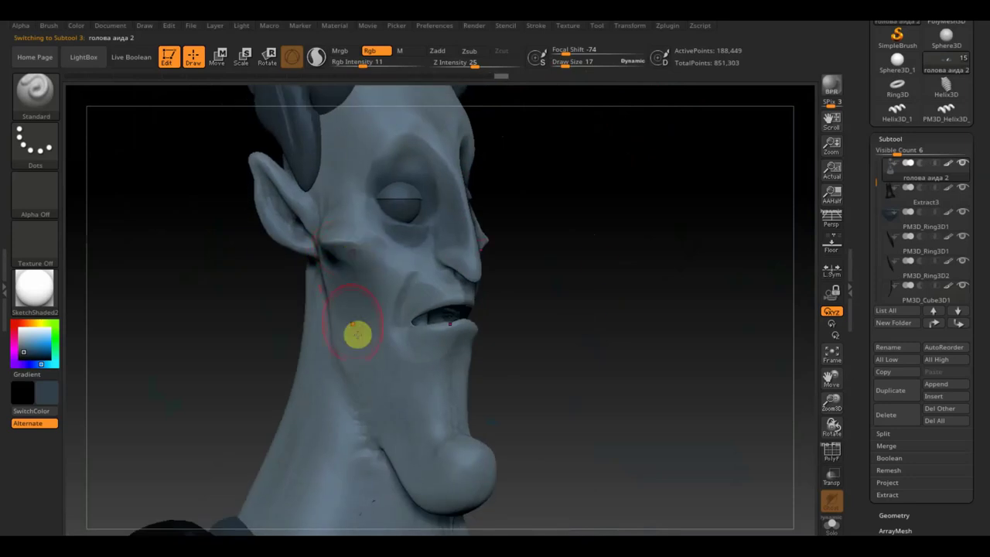
{"action": "mouse_move", "coordinate": [524, 342]}
{"action": "left_mouse_down"}
{"action": "mouse_move", "coordinate": [570, 338]}
{"action": "mouse_move", "coordinate": [457, 296]}
{"action": "left_mouse_up"}
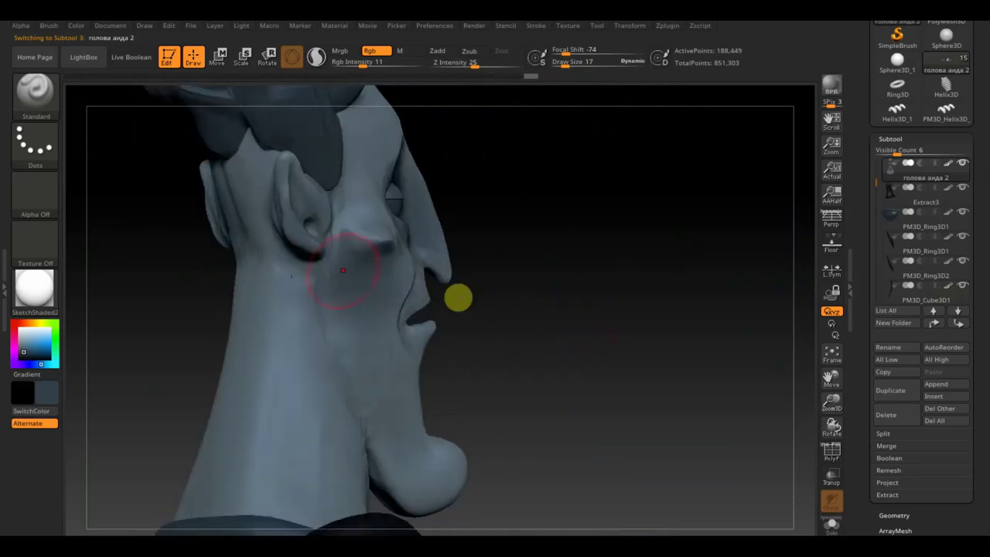
{"action": "left_click_drag", "start_coordinate": [524, 329], "coordinate": [475, 347]}
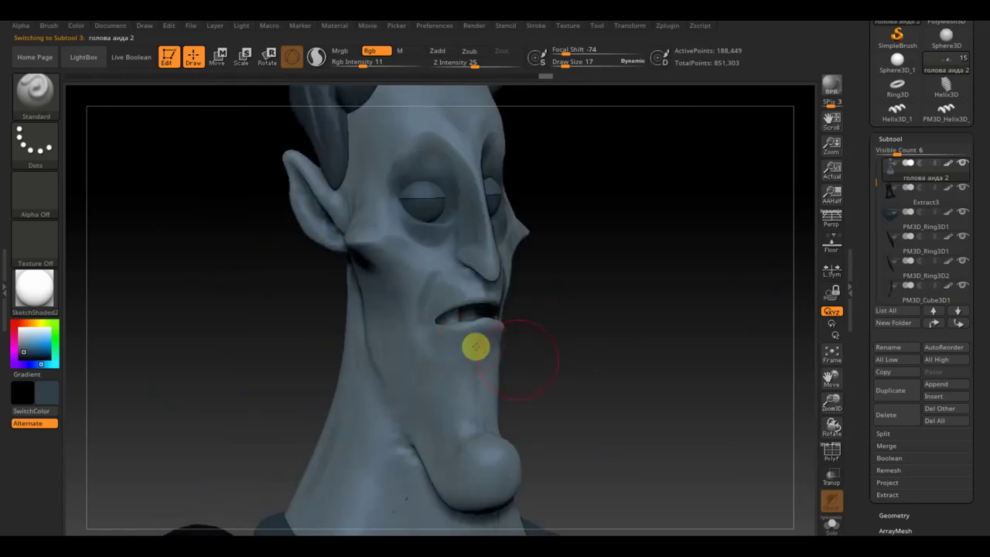
{"action": "left_click_drag", "start_coordinate": [574, 395], "coordinate": [546, 400]}
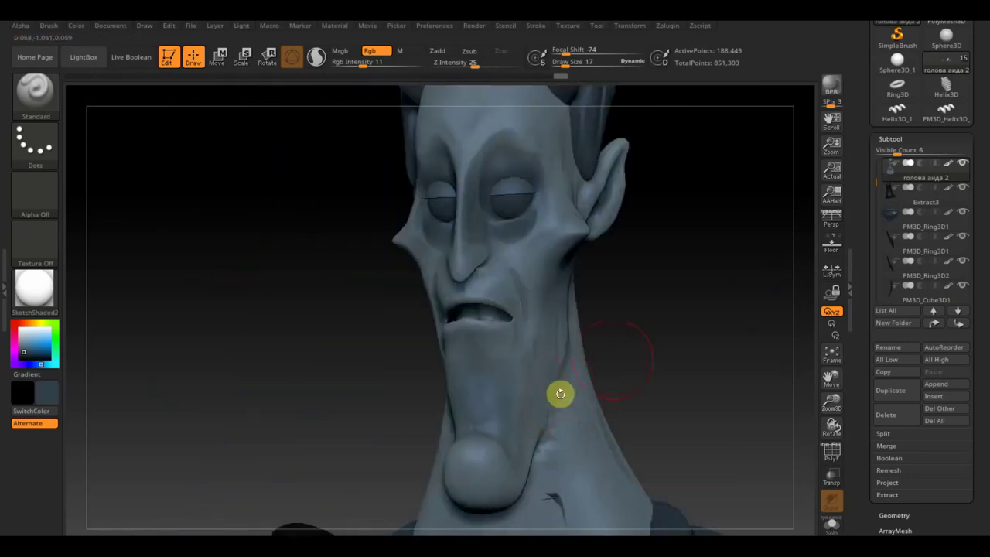
{"action": "left_click_drag", "start_coordinate": [672, 324], "coordinate": [688, 314], "text": "shift"}
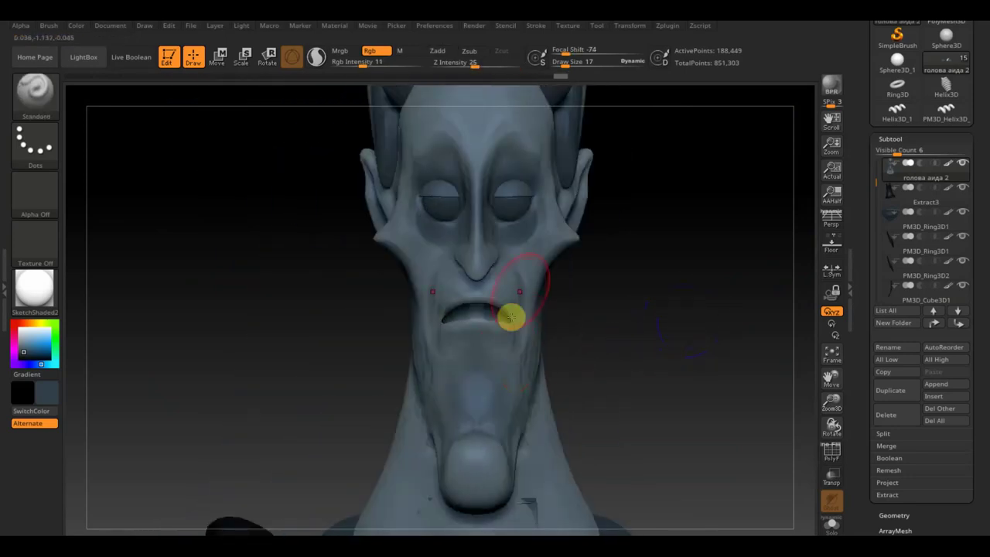
{"action": "left_click_drag", "start_coordinate": [517, 283], "coordinate": [455, 294]}
{"action": "key", "text": "ctrl+z"}
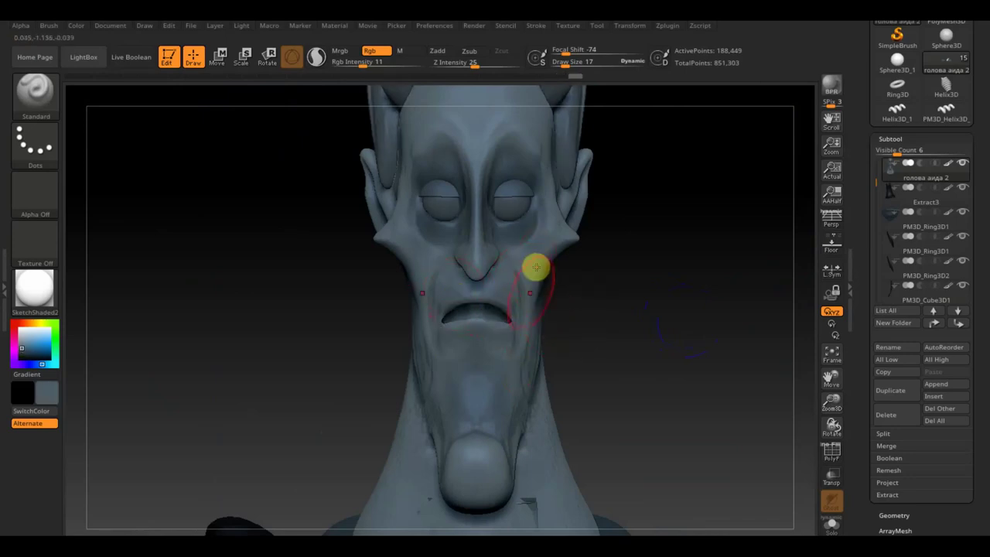
{"action": "left_click_drag", "start_coordinate": [508, 287], "coordinate": [514, 303]}
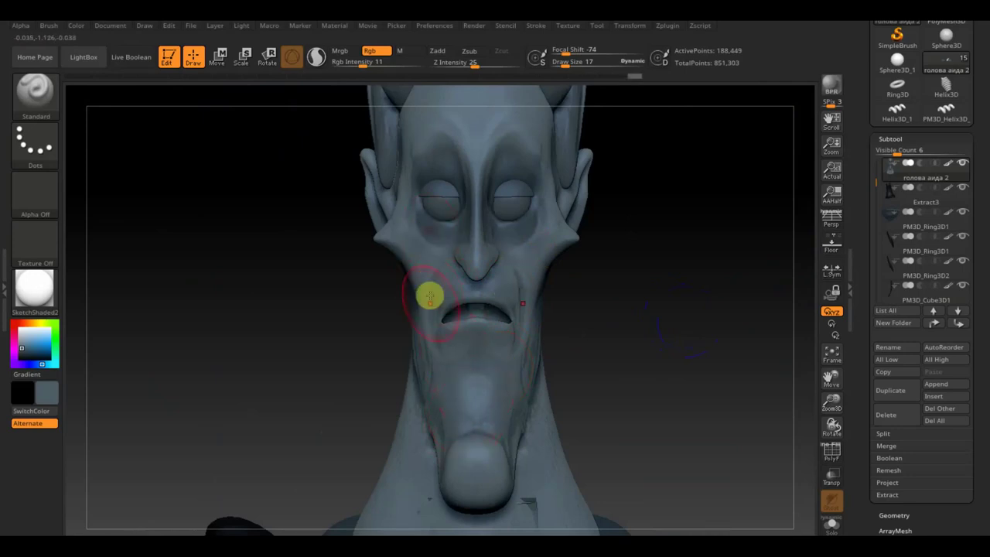
Step: Overlay the Hades reference, enlarge and reposition it with the dial, and adjust brush size
{"action": "left_click", "coordinate": [49, 386]}
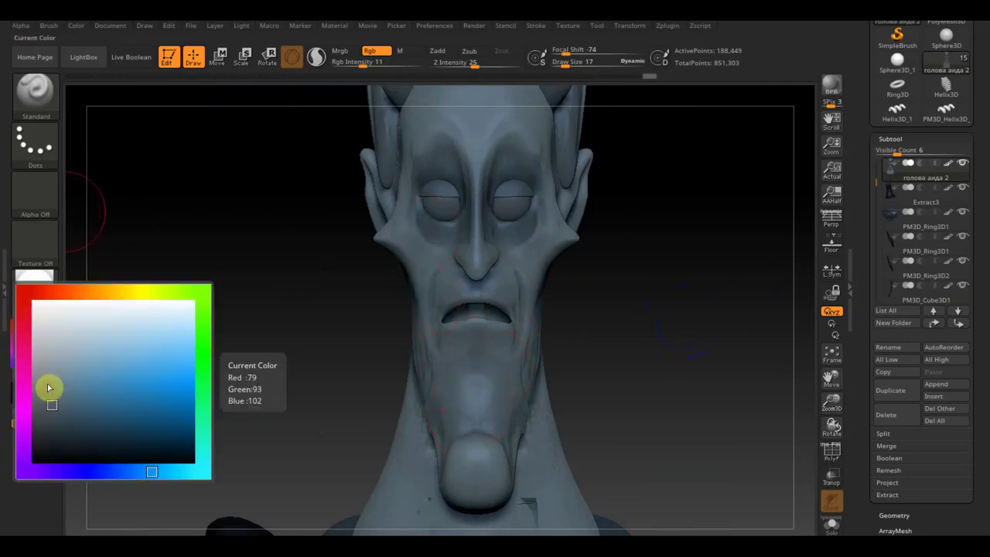
{"action": "key", "text": "shift+z"}
{"action": "key", "text": "z"}
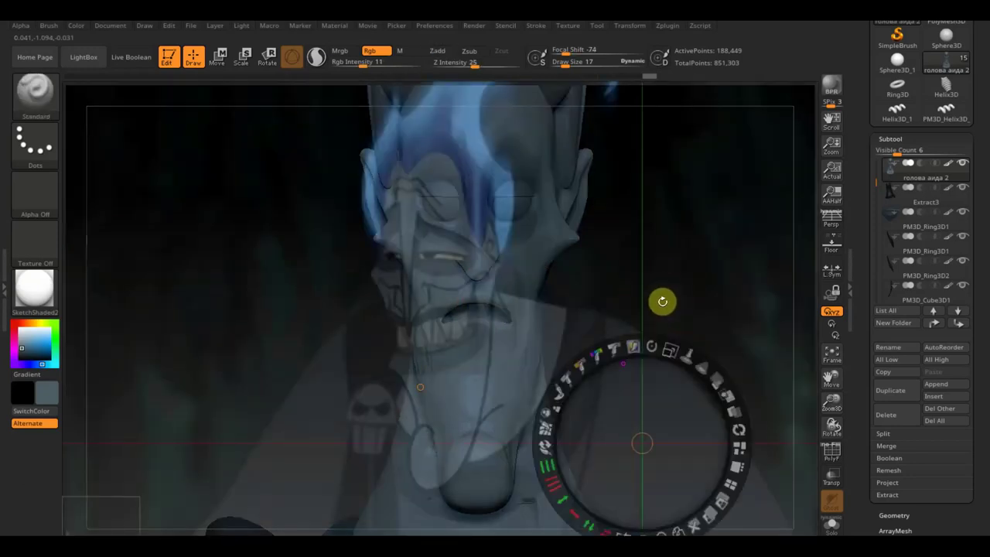
{"action": "mouse_move", "coordinate": [665, 349]}
{"action": "left_mouse_down"}
{"action": "mouse_move", "coordinate": [683, 358]}
{"action": "mouse_move", "coordinate": [642, 398]}
{"action": "mouse_move", "coordinate": [711, 369]}
{"action": "mouse_move", "coordinate": [712, 404]}
{"action": "mouse_move", "coordinate": [685, 399]}
{"action": "left_mouse_up"}
{"action": "key", "text": "z"}
{"action": "left_click", "coordinate": [568, 63]}
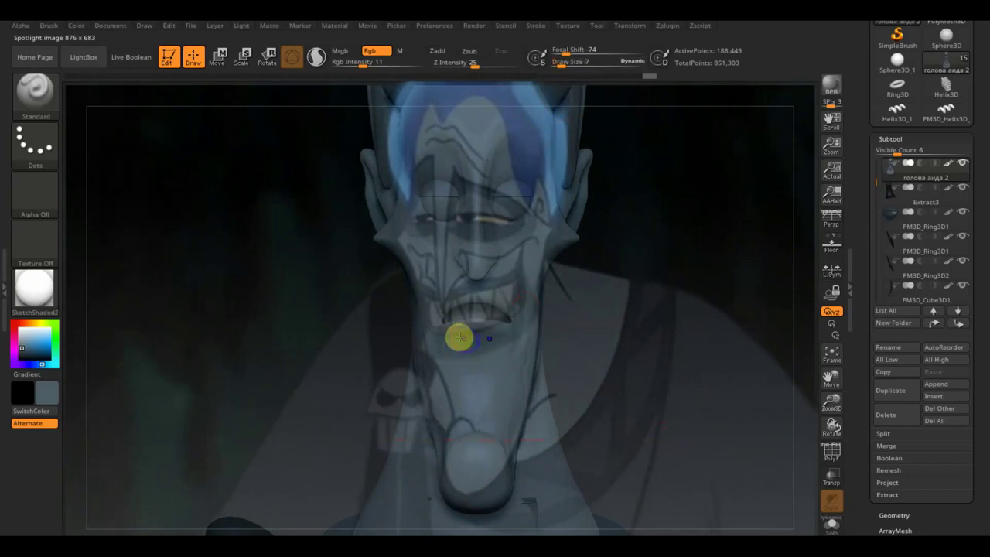
{"action": "key", "text": "shift+z"}
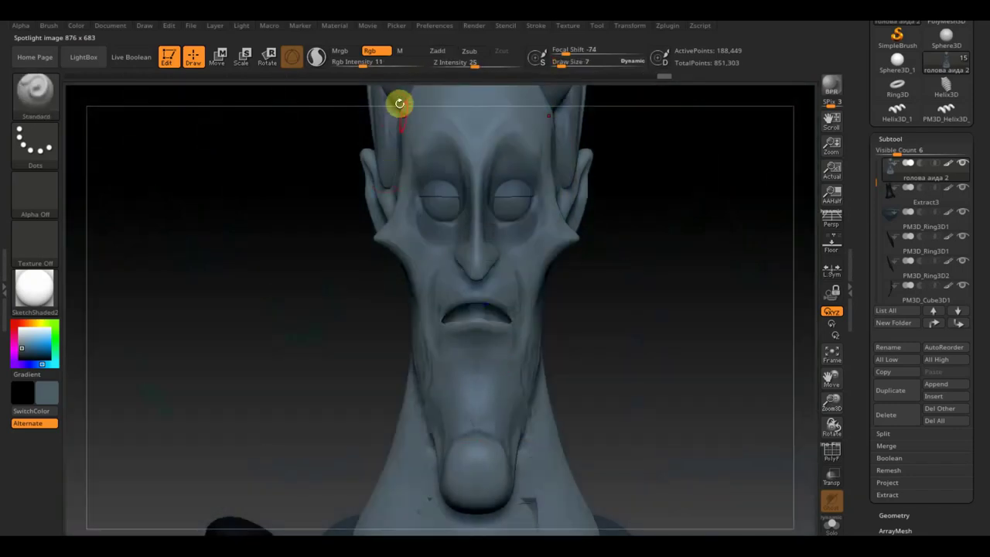
Step: Set Rgb Intensity to 100, realign the reference lower, and paint the inside of the mouth dark
{"action": "left_click", "coordinate": [370, 65]}
{"action": "left_click_drag", "start_coordinate": [371, 65], "coordinate": [425, 65]}
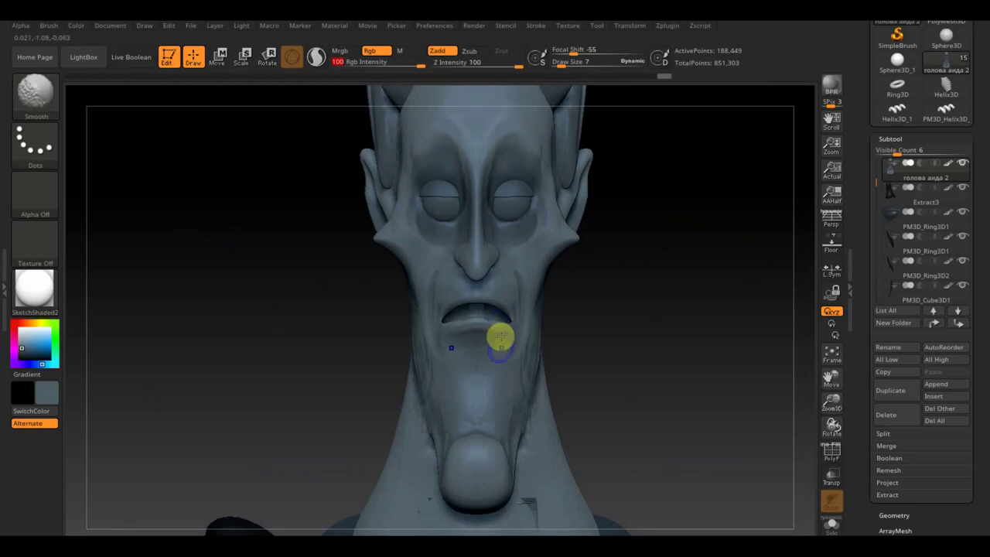
{"action": "key", "text": "shift+z"}
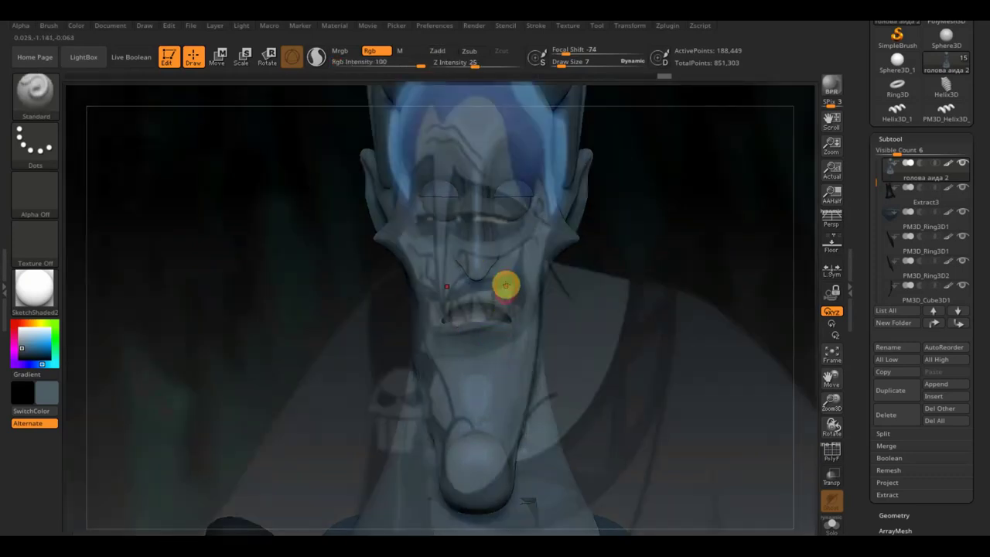
{"action": "key", "text": "z"}
{"action": "left_click_drag", "start_coordinate": [641, 353], "coordinate": [670, 397]}
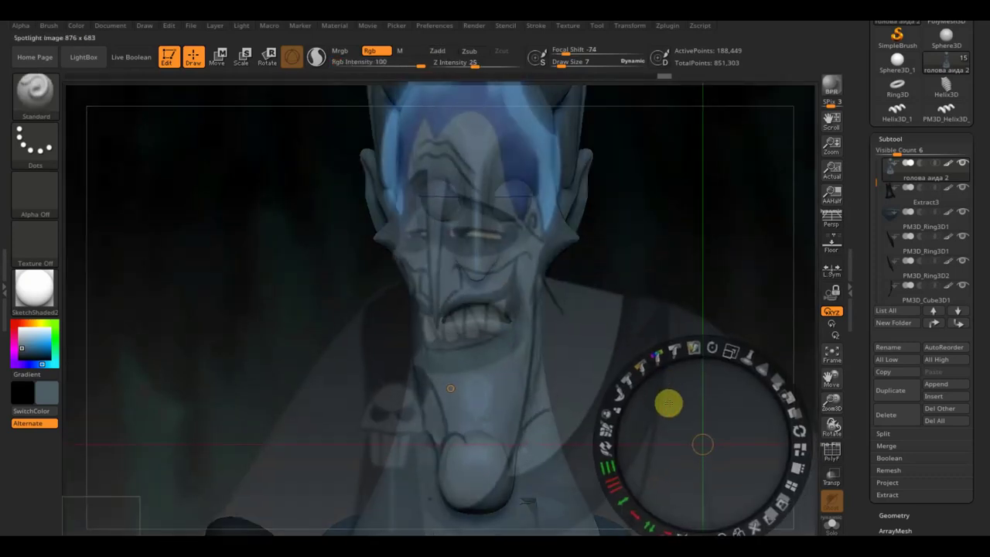
{"action": "key", "text": "z"}
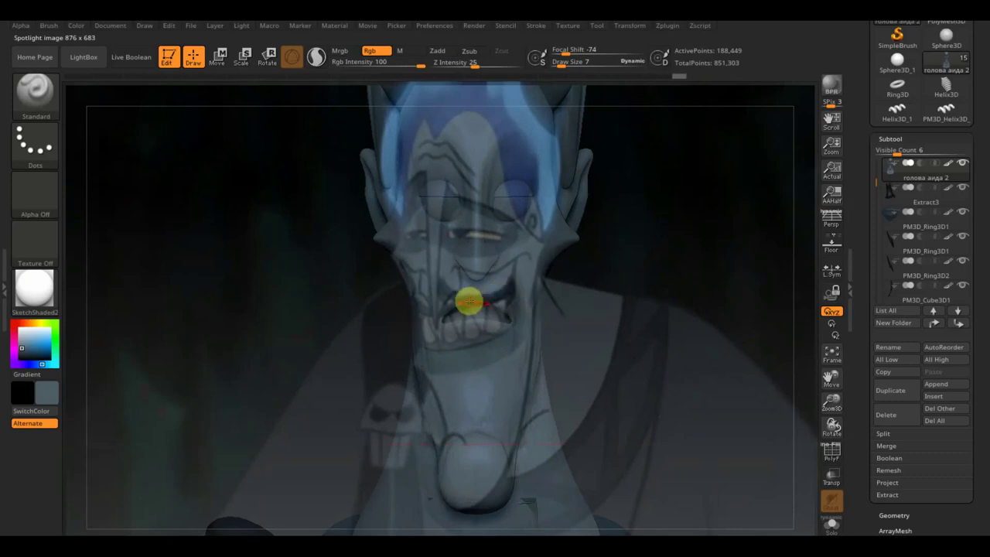
{"action": "key", "text": "shift+z"}
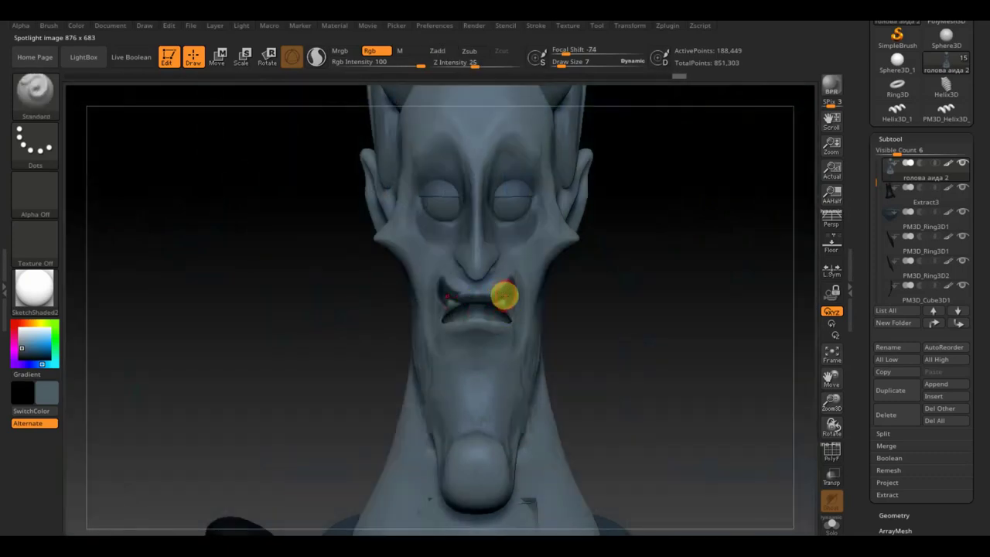
{"action": "mouse_move", "coordinate": [495, 298]}
{"action": "left_mouse_down"}
{"action": "mouse_move", "coordinate": [497, 310]}
{"action": "mouse_move", "coordinate": [459, 299]}
{"action": "mouse_move", "coordinate": [440, 318]}
{"action": "mouse_move", "coordinate": [440, 333]}
{"action": "mouse_move", "coordinate": [459, 333]}
{"action": "left_mouse_up"}
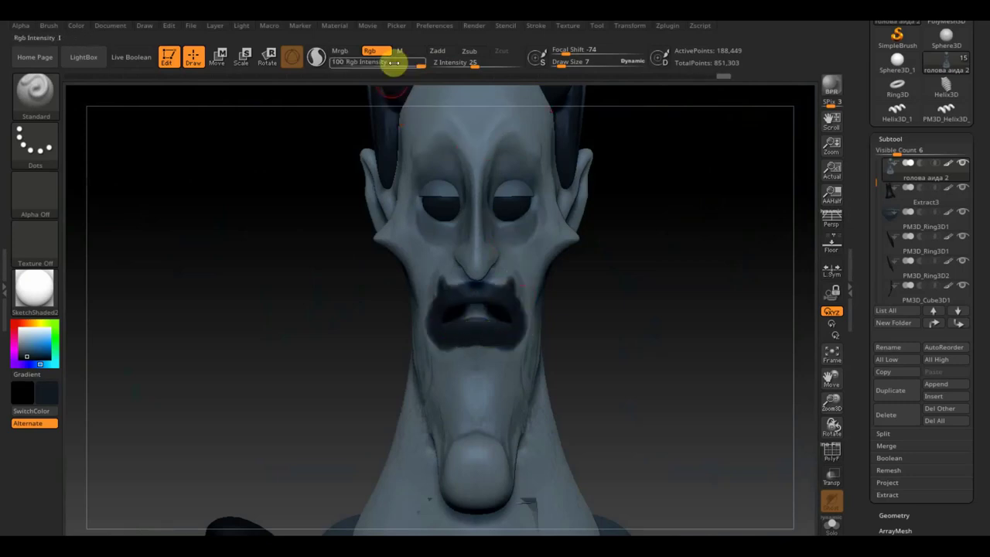
Step: At Rgb Intensity 11, lightly shade beside the nostril and upper lip, checking from the sides
{"action": "left_click_drag", "start_coordinate": [404, 67], "coordinate": [370, 67]}
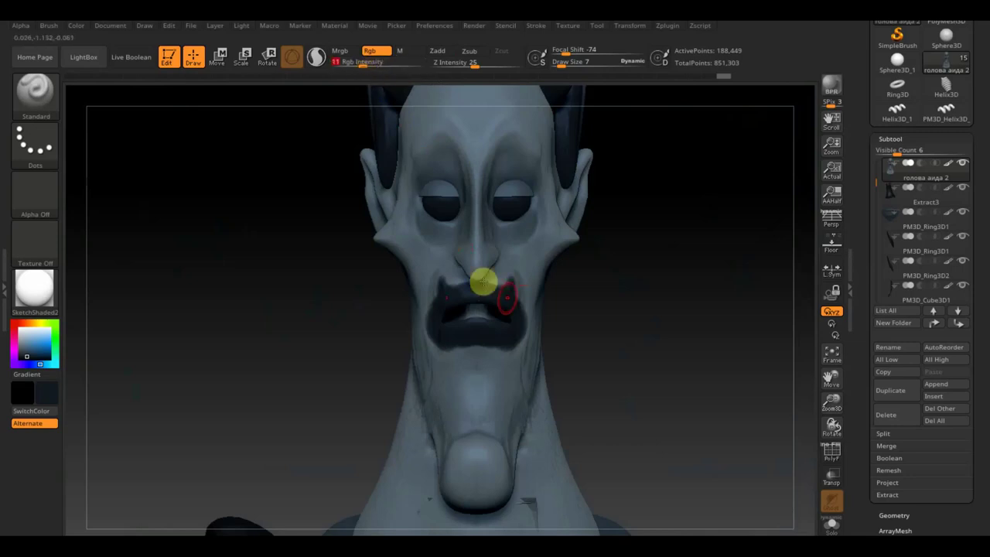
{"action": "mouse_move", "coordinate": [523, 249]}
{"action": "left_mouse_down"}
{"action": "mouse_move", "coordinate": [500, 280]}
{"action": "mouse_move", "coordinate": [480, 278]}
{"action": "mouse_move", "coordinate": [505, 284]}
{"action": "mouse_move", "coordinate": [454, 279]}
{"action": "left_mouse_up"}
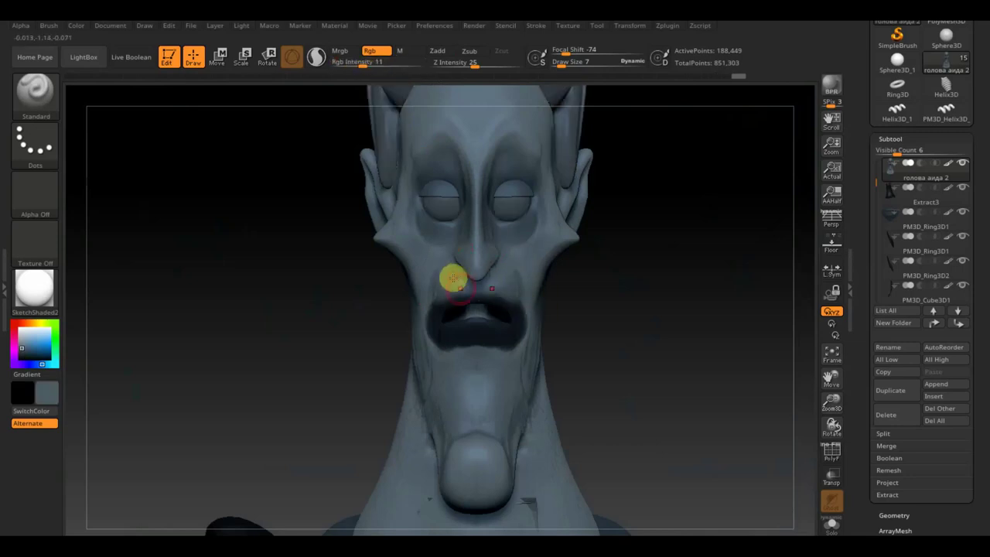
{"action": "mouse_move", "coordinate": [424, 307]}
{"action": "right_mouse_down"}
{"action": "mouse_move", "coordinate": [599, 311]}
{"action": "mouse_move", "coordinate": [515, 323]}
{"action": "right_mouse_up"}
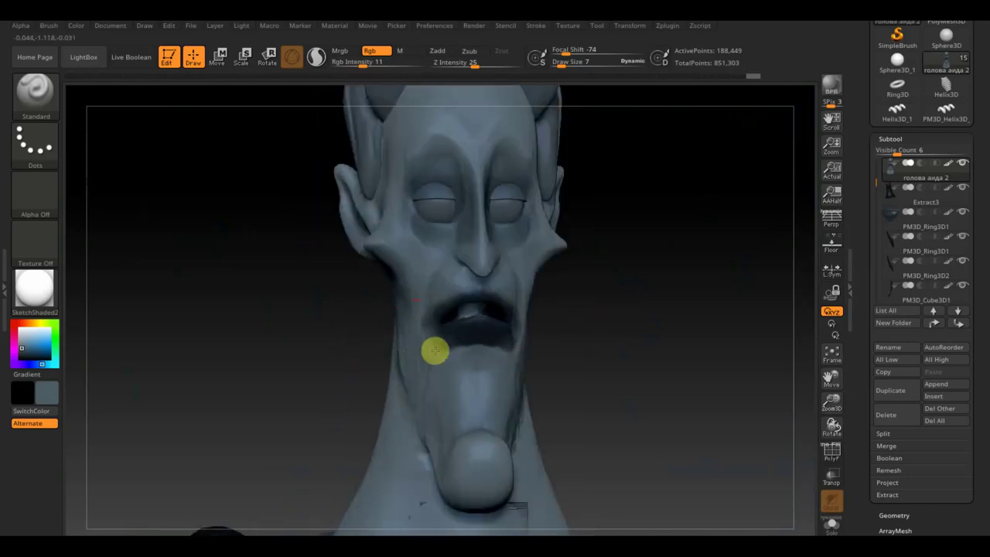
{"action": "right_click_drag", "start_coordinate": [415, 358], "coordinate": [576, 331]}
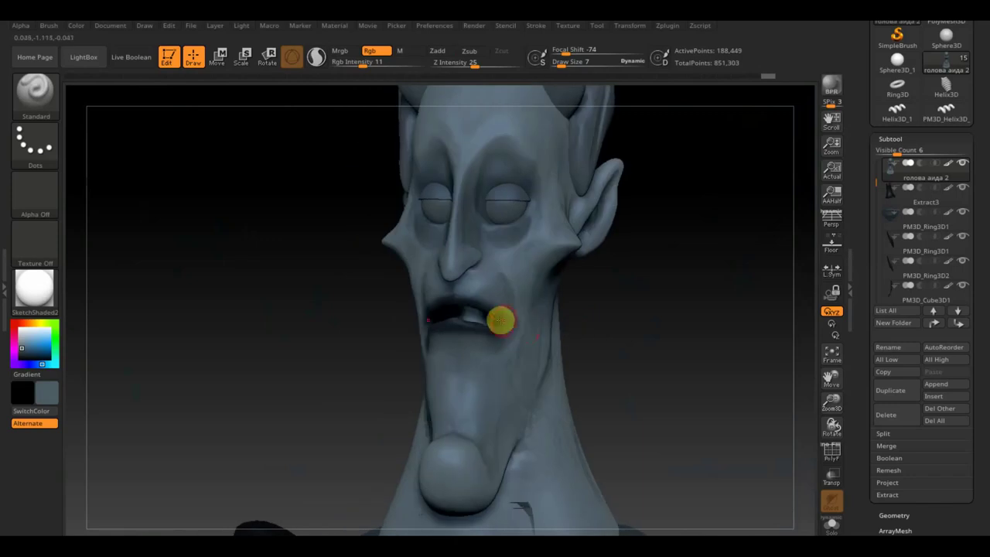
{"action": "right_click_drag", "start_coordinate": [502, 320], "coordinate": [495, 315]}
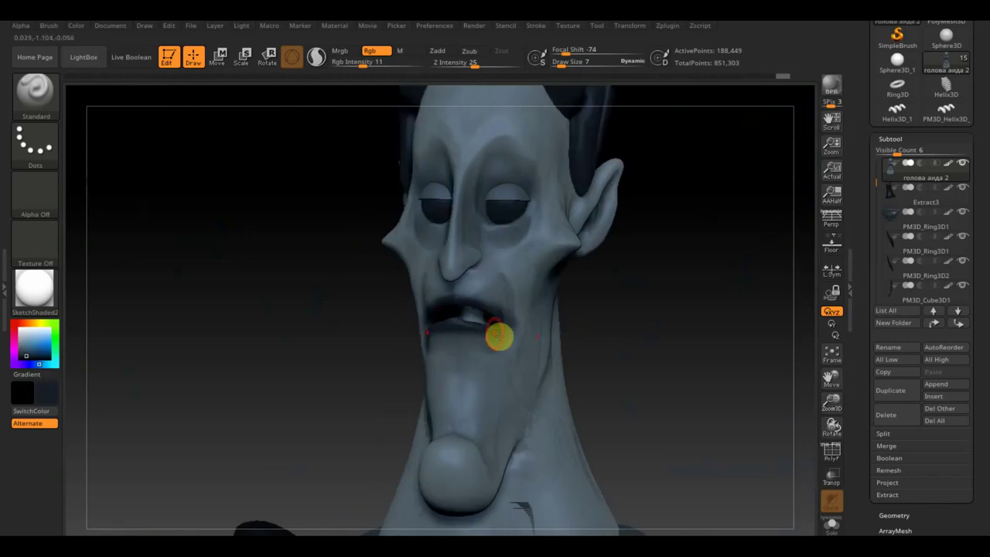
{"action": "mouse_move", "coordinate": [408, 349]}
{"action": "right_mouse_down"}
{"action": "mouse_move", "coordinate": [358, 337]}
{"action": "mouse_move", "coordinate": [596, 318]}
{"action": "mouse_move", "coordinate": [488, 323]}
{"action": "right_mouse_up"}
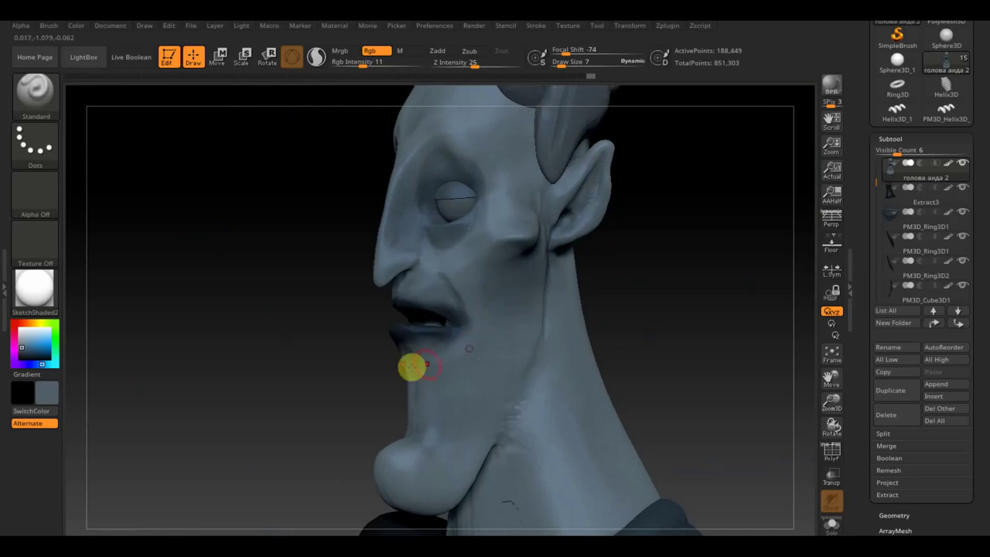
{"action": "mouse_move", "coordinate": [292, 351]}
{"action": "left_mouse_down", "text": "shift"}
{"action": "mouse_move", "coordinate": [441, 336]}
{"action": "mouse_move", "coordinate": [562, 301]}
{"action": "mouse_move", "coordinate": [566, 281]}
{"action": "mouse_move", "coordinate": [614, 311]}
{"action": "left_mouse_up", "text": "shift"}
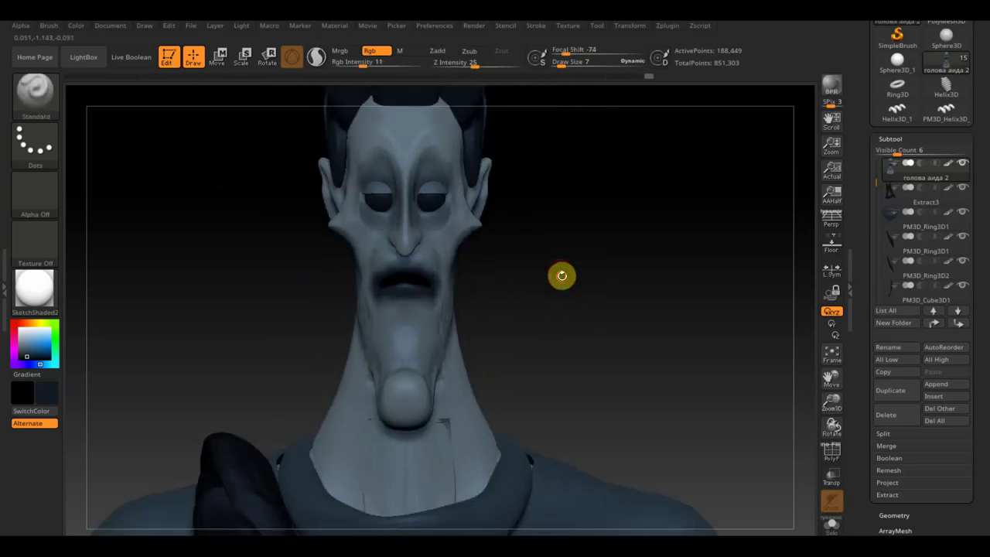
Step: Set Z Intensity to 24 and Draw Size to 3 while comparing the head with the Hades reference
{"action": "left_click_drag", "start_coordinate": [562, 275], "coordinate": [557, 266]}
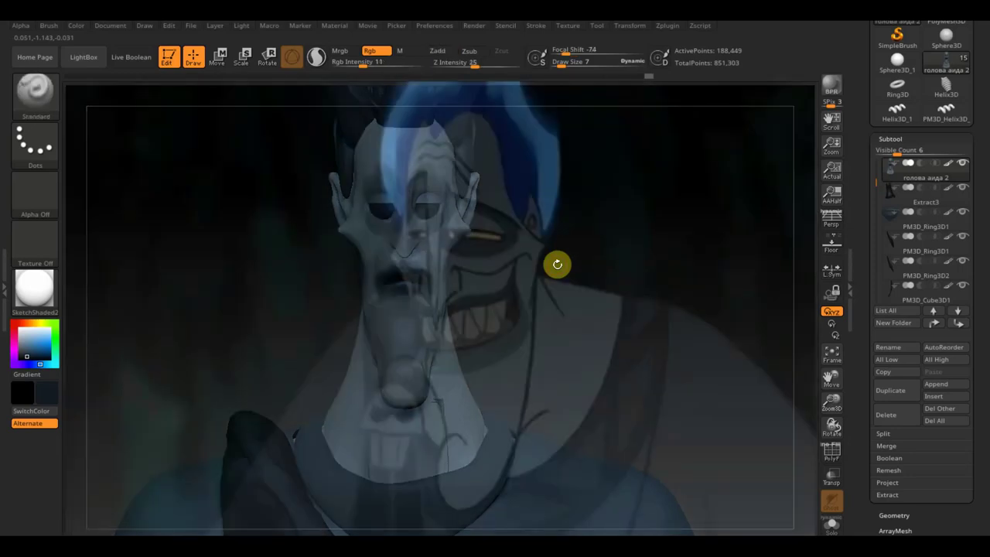
{"action": "key", "text": "shift"}
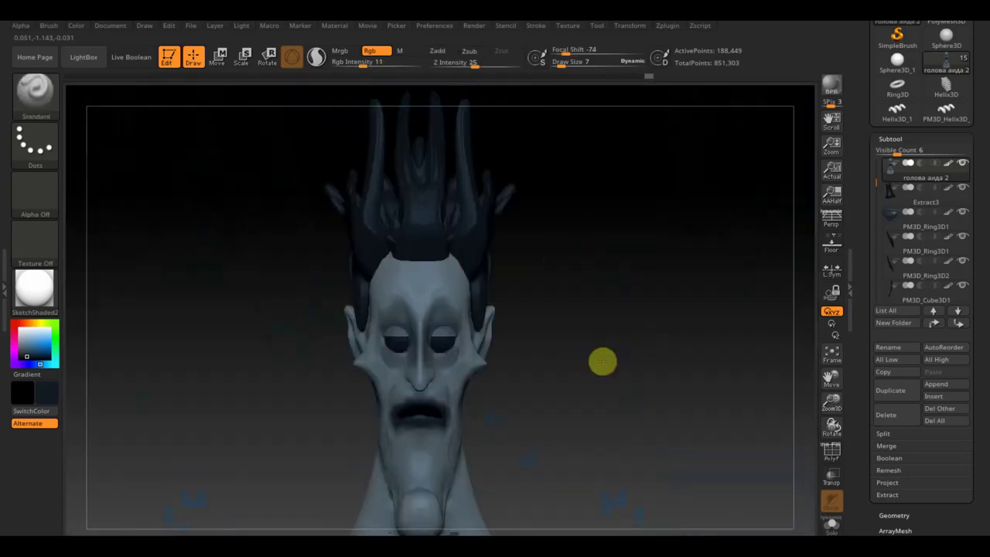
{"action": "key", "text": "ctrl+z"}
{"action": "key", "text": "ctrl+z"}
{"action": "key", "text": "ctrl+z"}
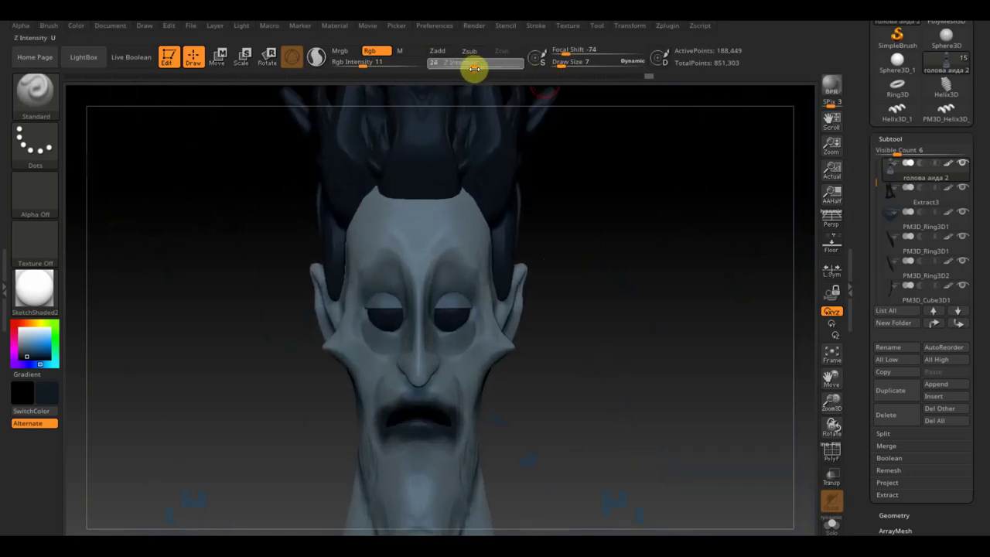
{"action": "left_click_drag", "start_coordinate": [474, 68], "coordinate": [473, 67]}
{"action": "left_click", "coordinate": [559, 65]}
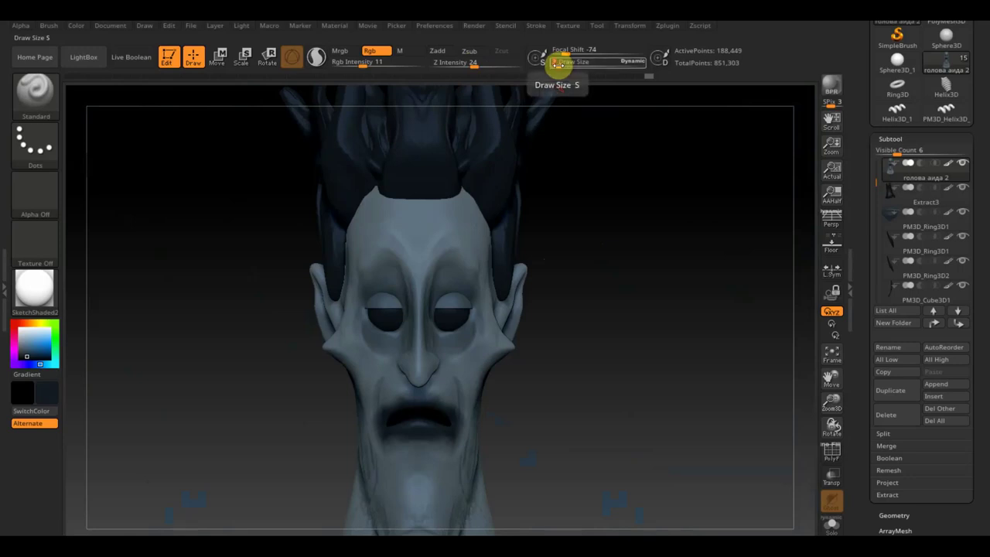
{"action": "key", "text": "shift"}
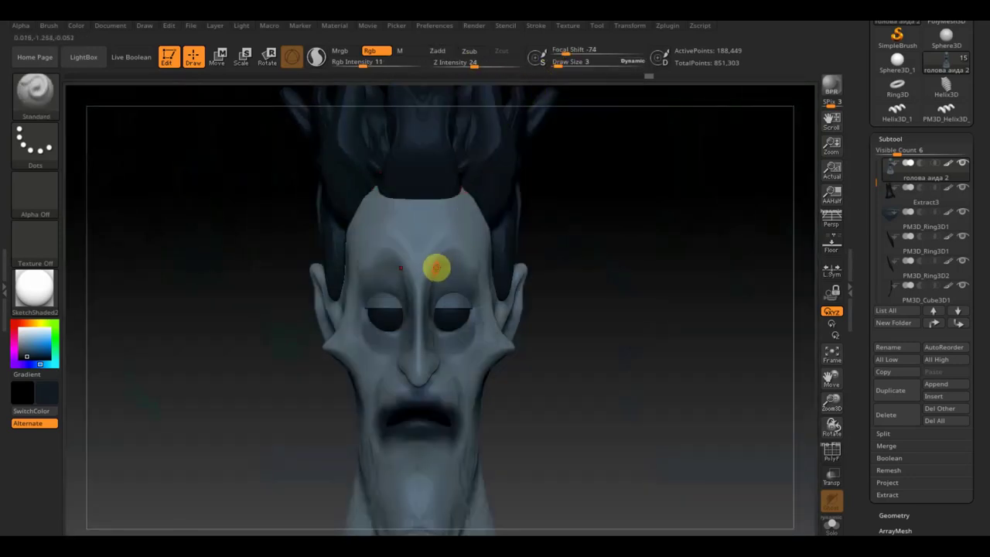
{"action": "key", "text": "shift"}
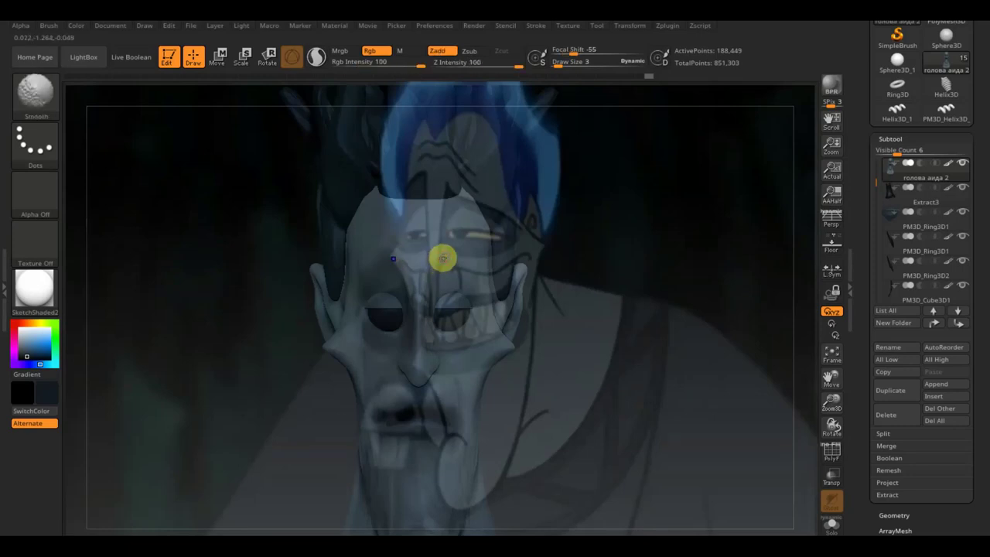
{"action": "key", "text": "shift"}
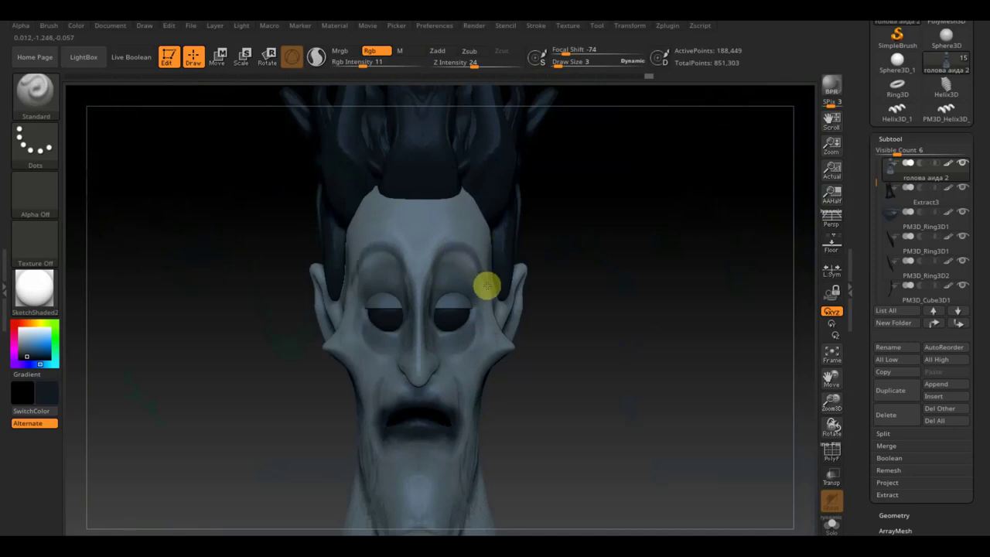
Step: Raise Rgb Intensity to 100, clear the mask from hair and eyelids, and check the brows from several angles
{"action": "left_click_drag", "start_coordinate": [498, 288], "coordinate": [659, 266]}
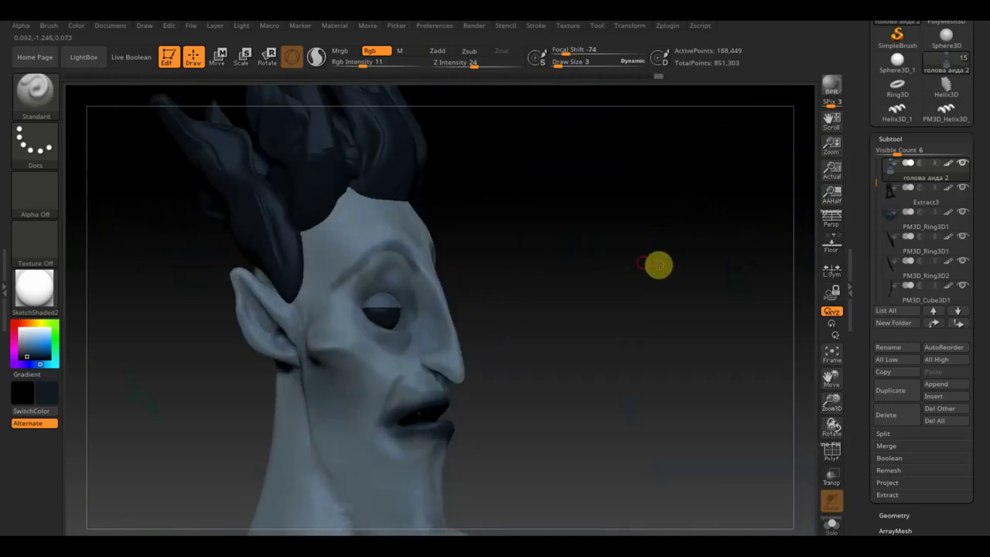
{"action": "left_click", "coordinate": [370, 65]}
{"action": "left_click_drag", "start_coordinate": [370, 65], "coordinate": [420, 83]}
{"action": "mouse_move", "coordinate": [515, 212]}
{"action": "left_mouse_down"}
{"action": "mouse_move", "coordinate": [519, 266]}
{"action": "mouse_move", "coordinate": [388, 265]}
{"action": "left_mouse_up"}
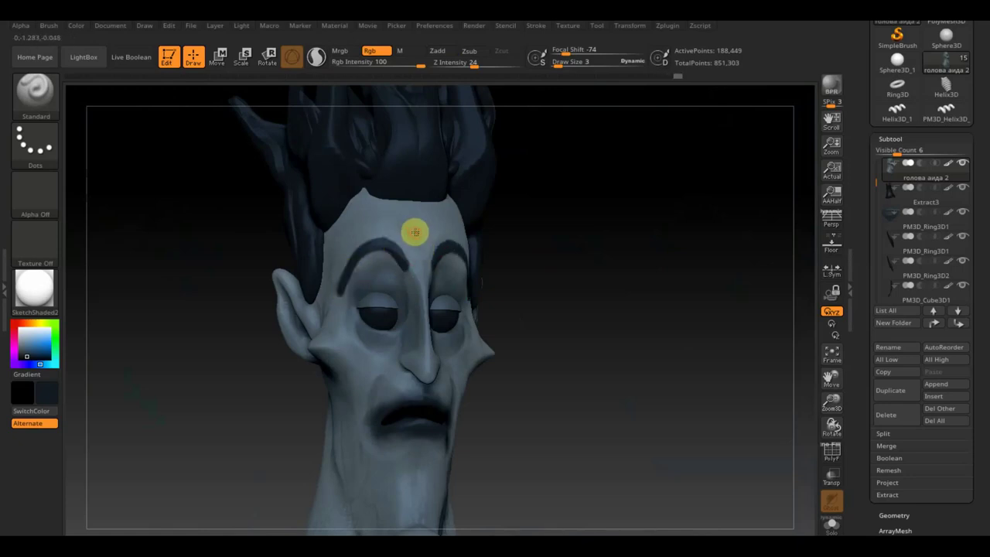
{"action": "key", "text": "ctrl+shift+a"}
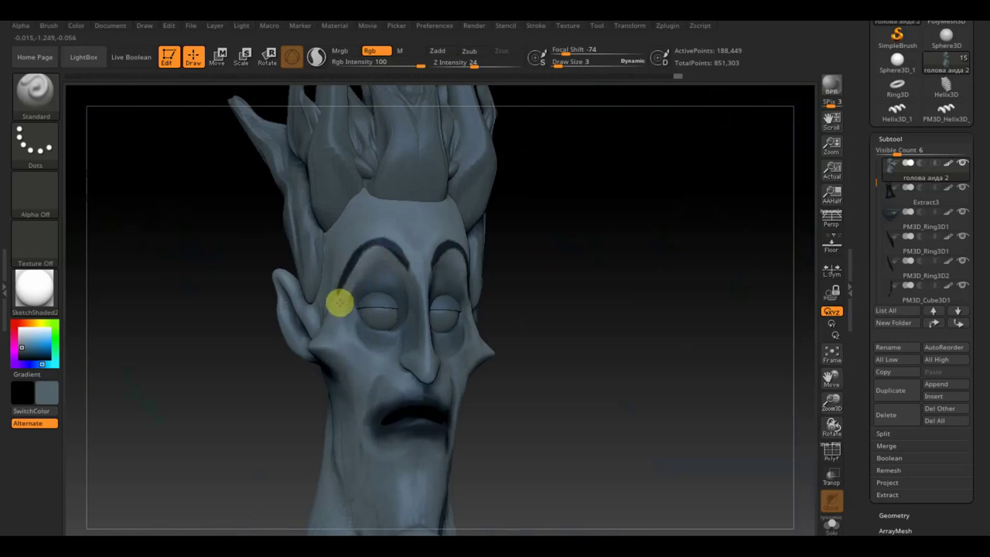
{"action": "left_click_drag", "start_coordinate": [576, 250], "coordinate": [519, 271]}
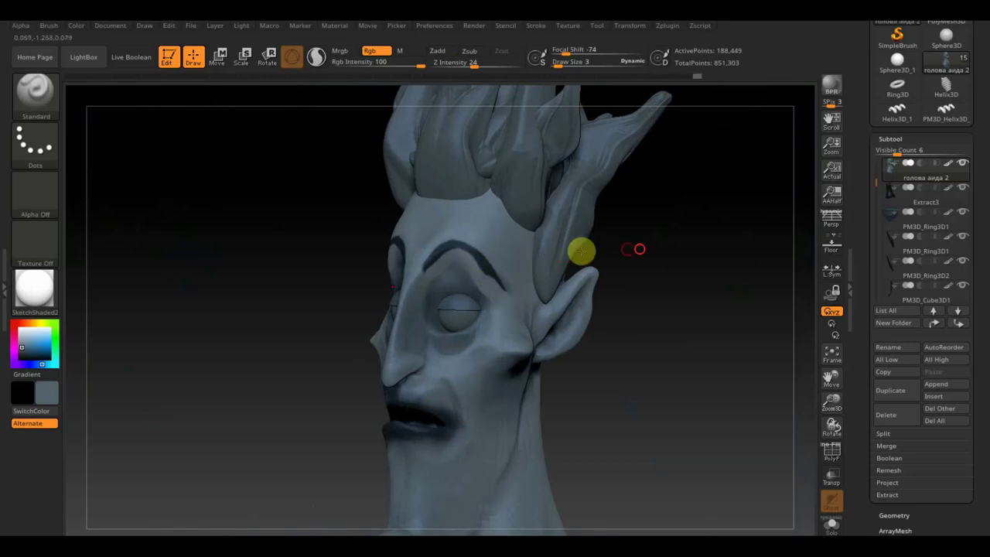
{"action": "left_click_drag", "start_coordinate": [581, 250], "coordinate": [660, 247]}
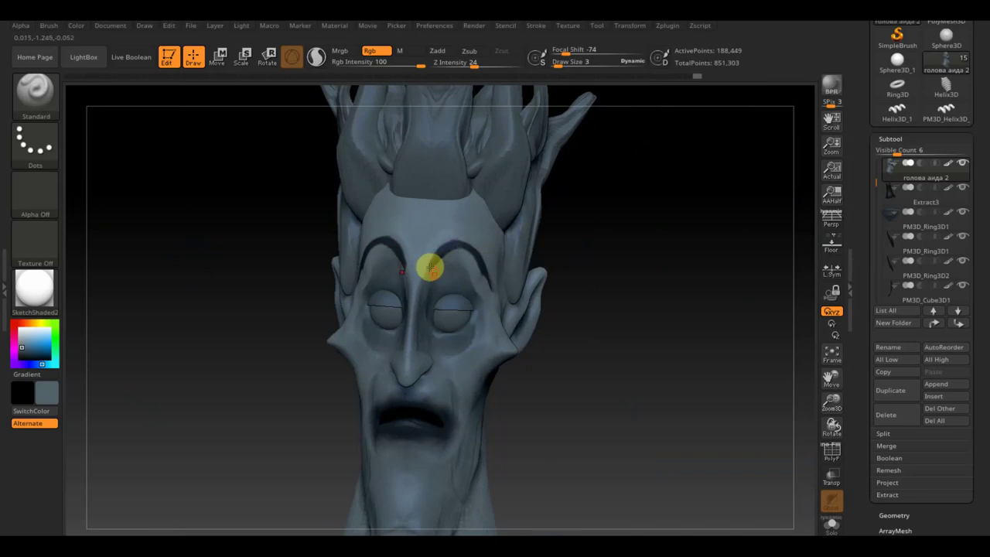
{"action": "left_click_drag", "start_coordinate": [581, 267], "coordinate": [583, 259]}
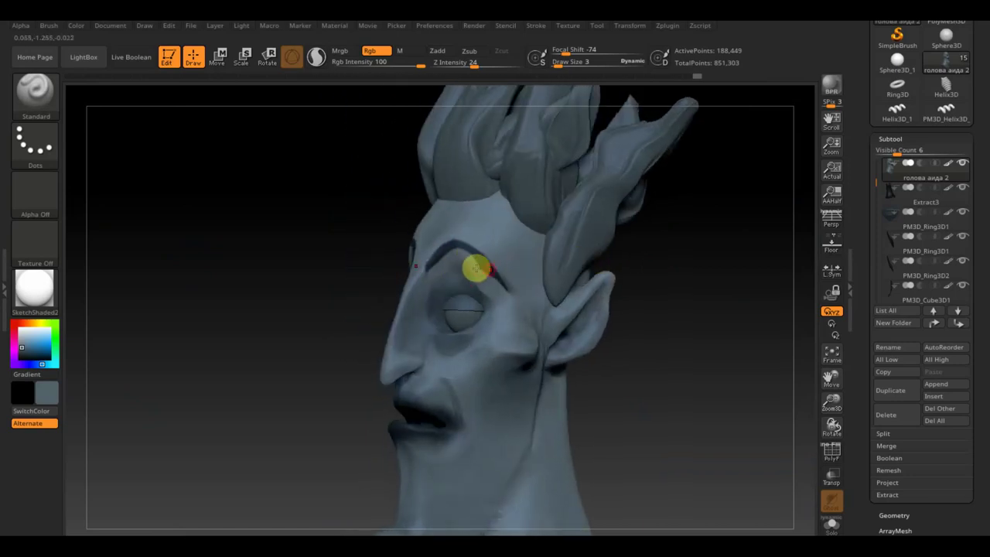
{"action": "mouse_move", "coordinate": [627, 327]}
{"action": "left_mouse_down"}
{"action": "mouse_move", "coordinate": [692, 327]}
{"action": "mouse_move", "coordinate": [674, 327]}
{"action": "left_mouse_up"}
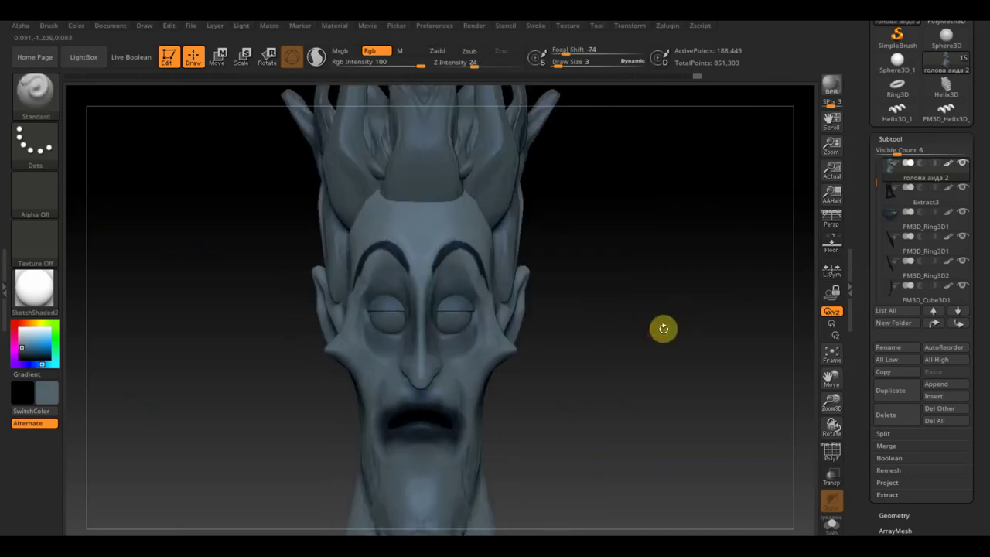
Step: Zoom out to the whole upper body and orbit the figure to a three-quarter view
{"action": "mouse_move", "coordinate": [630, 365]}
{"action": "left_mouse_down", "text": "alt"}
{"action": "mouse_move", "coordinate": [602, 289]}
{"action": "mouse_move", "coordinate": [579, 275]}
{"action": "mouse_move", "coordinate": [599, 336]}
{"action": "mouse_move", "coordinate": [584, 294]}
{"action": "mouse_move", "coordinate": [588, 316]}
{"action": "mouse_move", "coordinate": [563, 238]}
{"action": "mouse_move", "coordinate": [592, 281]}
{"action": "mouse_move", "coordinate": [526, 335]}
{"action": "mouse_move", "coordinate": [570, 298]}
{"action": "mouse_move", "coordinate": [586, 308]}
{"action": "mouse_move", "coordinate": [658, 296]}
{"action": "mouse_move", "coordinate": [634, 304]}
{"action": "mouse_move", "coordinate": [703, 365]}
{"action": "mouse_move", "coordinate": [713, 402]}
{"action": "mouse_move", "coordinate": [655, 351]}
{"action": "mouse_move", "coordinate": [669, 384]}
{"action": "mouse_move", "coordinate": [667, 421]}
{"action": "mouse_move", "coordinate": [630, 353]}
{"action": "mouse_move", "coordinate": [611, 265]}
{"action": "mouse_move", "coordinate": [610, 279]}
{"action": "left_mouse_up", "text": "alt"}
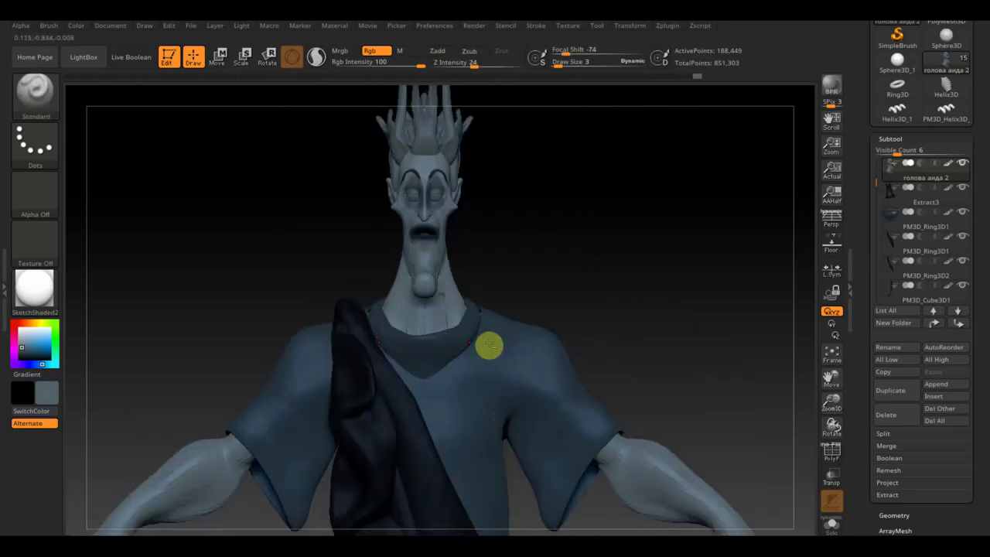
{"action": "mouse_move", "coordinate": [603, 320]}
{"action": "right_mouse_down"}
{"action": "mouse_move", "coordinate": [586, 394]}
{"action": "mouse_move", "coordinate": [592, 405]}
{"action": "mouse_move", "coordinate": [616, 281]}
{"action": "mouse_move", "coordinate": [637, 347]}
{"action": "mouse_move", "coordinate": [667, 329]}
{"action": "right_mouse_up"}
Step: With the Hades reference overlaid, select the PM3D_Sphere3D_4 and _3 hair pieces at Draw Size 58, then remove the overlay
{"action": "key", "text": "shift+z"}
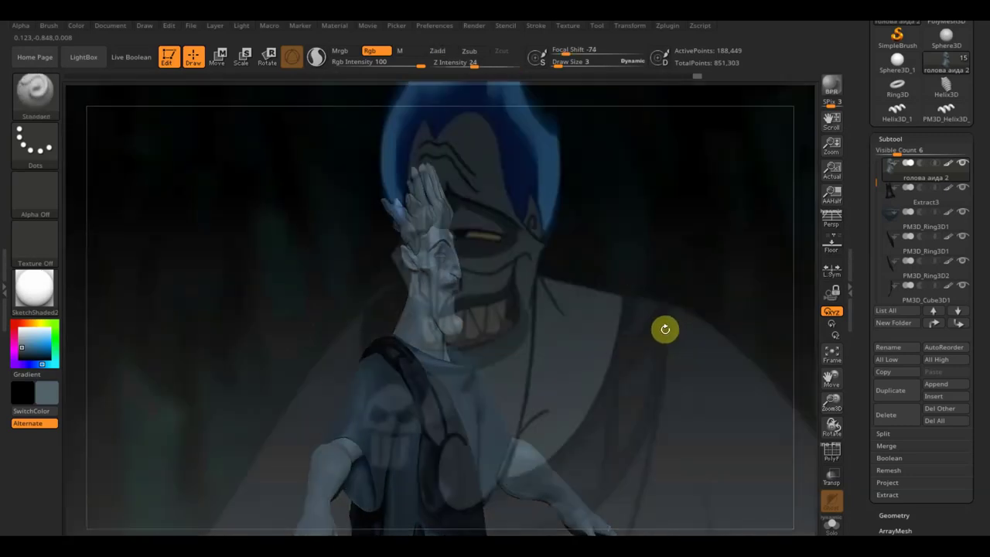
{"action": "left_click_drag", "start_coordinate": [686, 380], "coordinate": [632, 511]}
{"action": "key", "text": "z"}
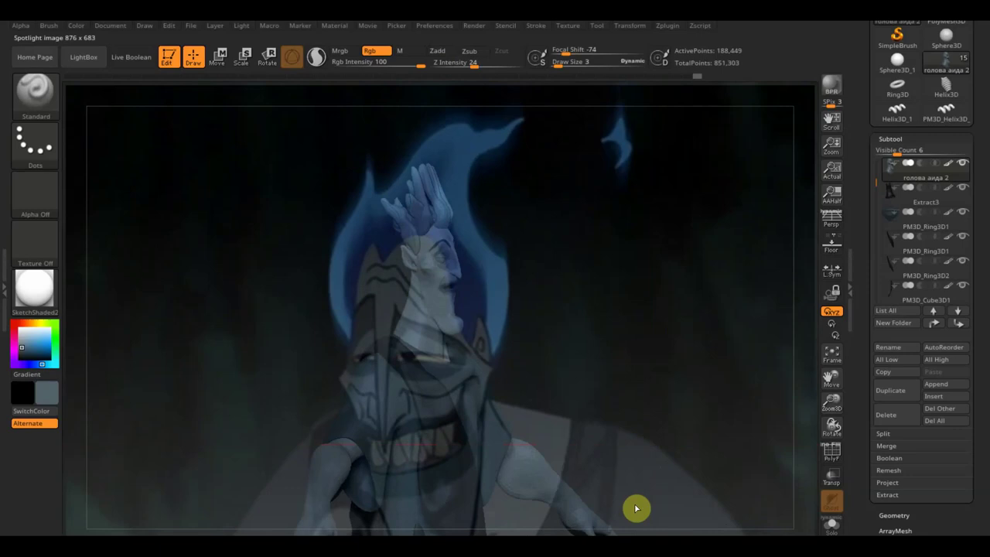
{"action": "left_click", "coordinate": [442, 203], "text": "alt"}
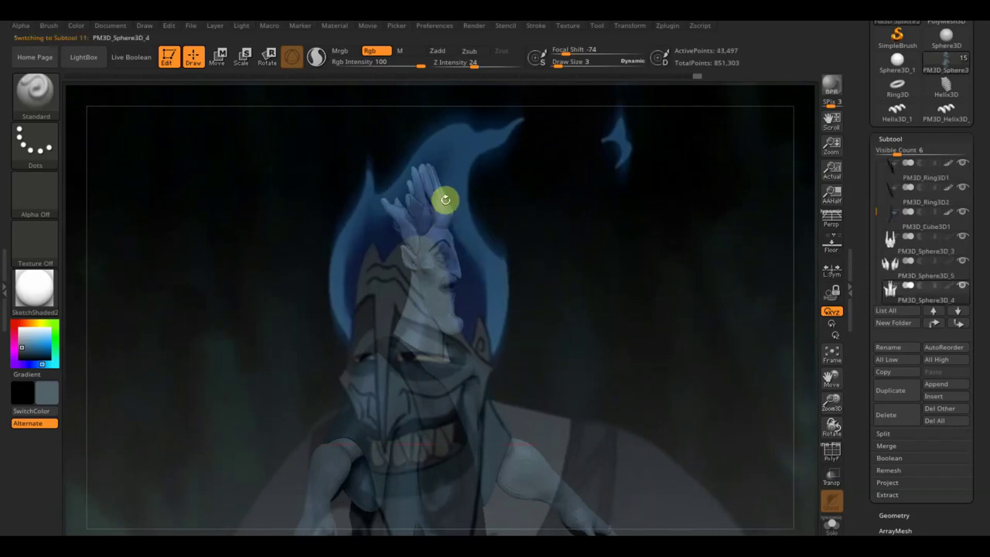
{"action": "left_click_drag", "start_coordinate": [555, 66], "coordinate": [566, 68]}
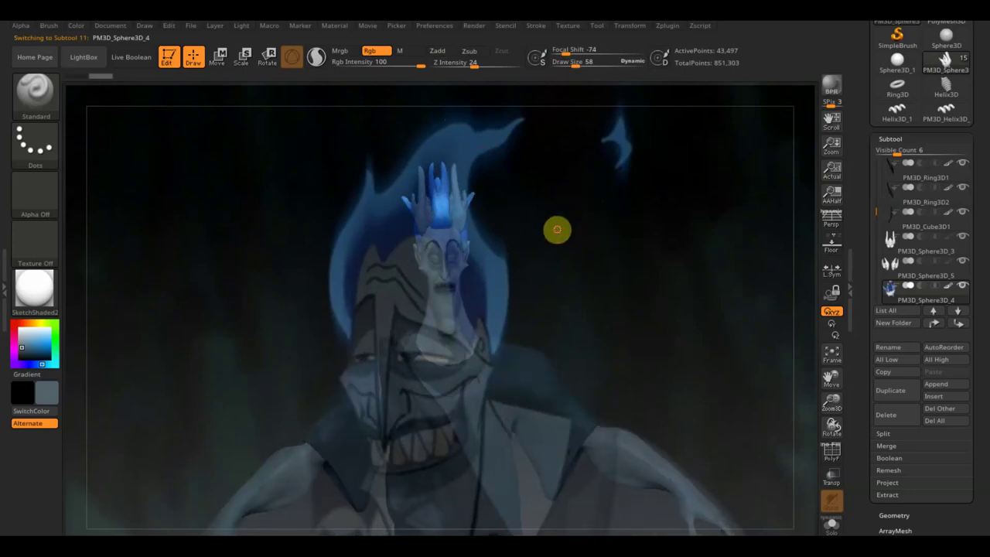
{"action": "left_click", "coordinate": [420, 218], "text": "alt"}
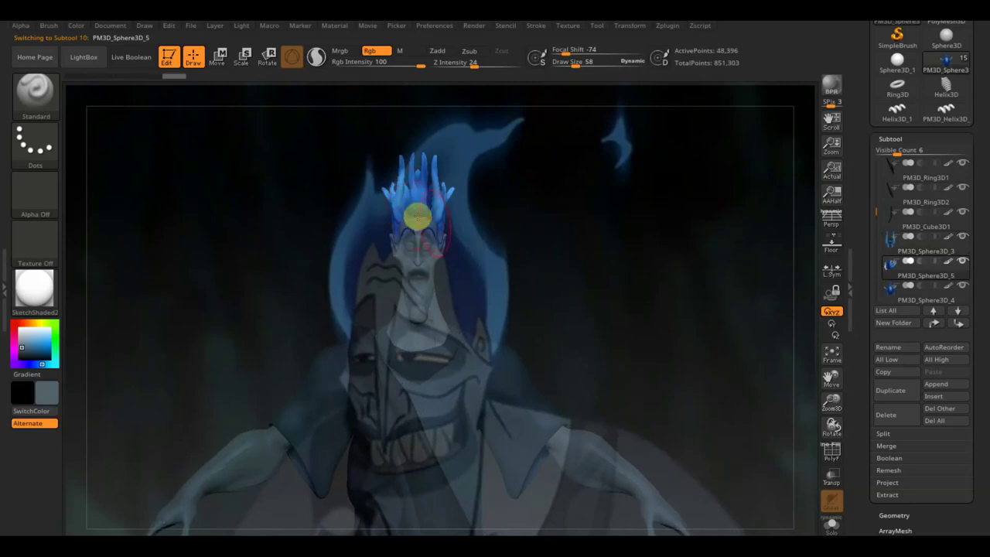
{"action": "mouse_move", "coordinate": [527, 223]}
{"action": "left_mouse_down"}
{"action": "mouse_move", "coordinate": [552, 258]}
{"action": "mouse_move", "coordinate": [605, 260]}
{"action": "mouse_move", "coordinate": [596, 294]}
{"action": "mouse_move", "coordinate": [570, 232]}
{"action": "mouse_move", "coordinate": [595, 236]}
{"action": "mouse_move", "coordinate": [583, 263]}
{"action": "mouse_move", "coordinate": [537, 267]}
{"action": "mouse_move", "coordinate": [601, 276]}
{"action": "mouse_move", "coordinate": [642, 267]}
{"action": "left_mouse_up"}
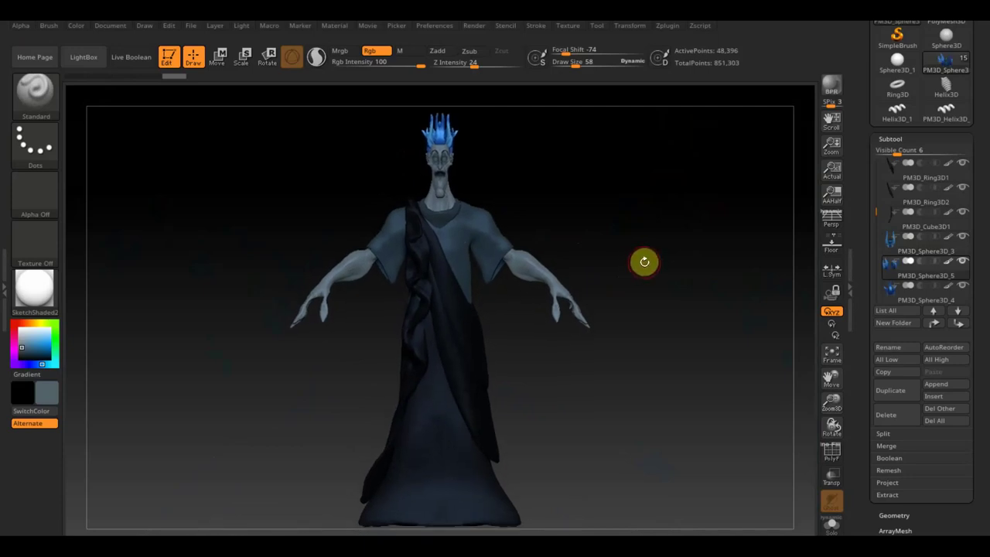
Step: Select the PM3D_Ring3D2 part and set Draw Size 151 with Rgb Intensity lowered to 3
{"action": "mouse_move", "coordinate": [623, 152]}
{"action": "left_mouse_down"}
{"action": "mouse_move", "coordinate": [612, 201]}
{"action": "mouse_move", "coordinate": [504, 227]}
{"action": "mouse_move", "coordinate": [610, 221]}
{"action": "mouse_move", "coordinate": [642, 203]}
{"action": "left_mouse_up"}
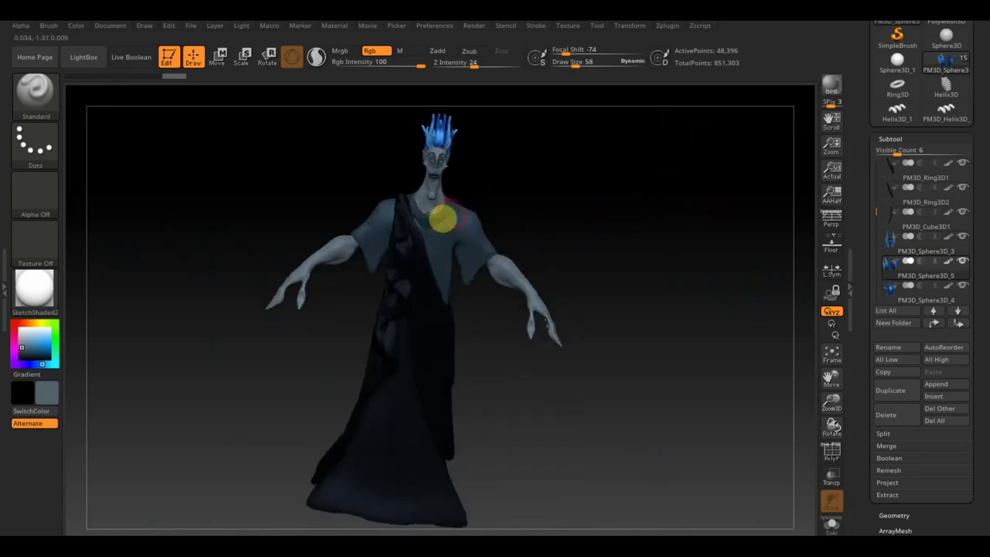
{"action": "left_click_drag", "start_coordinate": [632, 216], "coordinate": [634, 267], "text": "shift"}
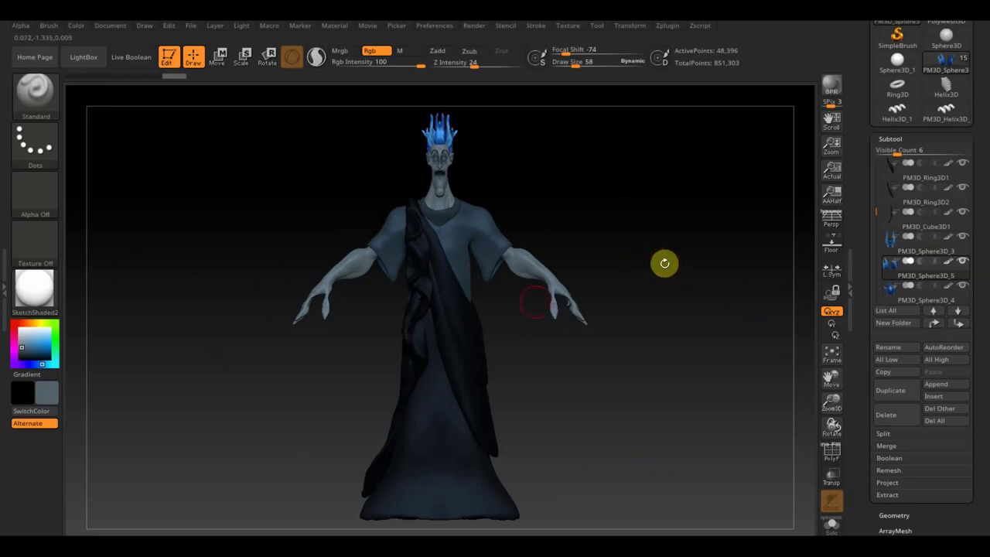
{"action": "left_click", "coordinate": [448, 357], "text": "alt"}
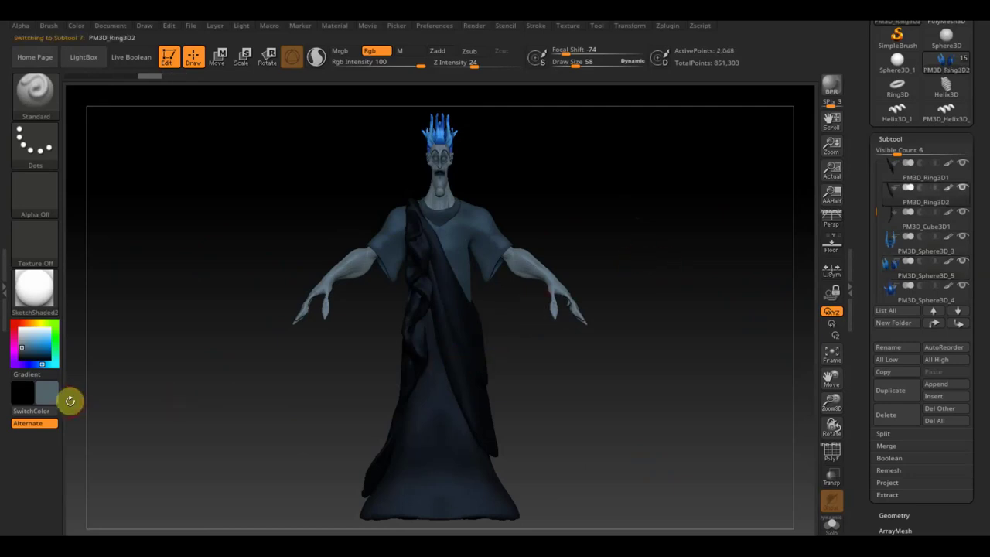
{"action": "left_click", "coordinate": [584, 62]}
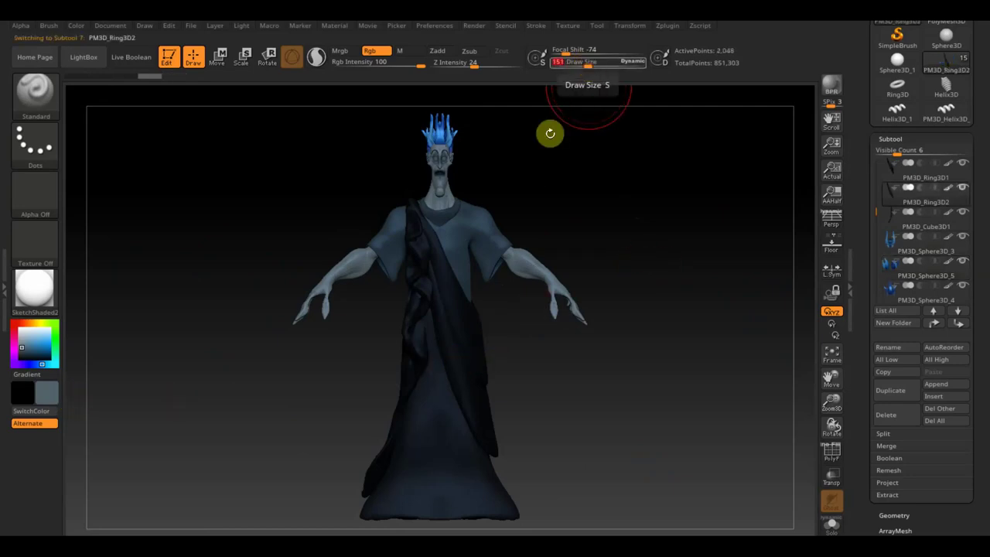
{"action": "left_click", "coordinate": [418, 64]}
{"action": "left_click_drag", "start_coordinate": [372, 67], "coordinate": [372, 67]}
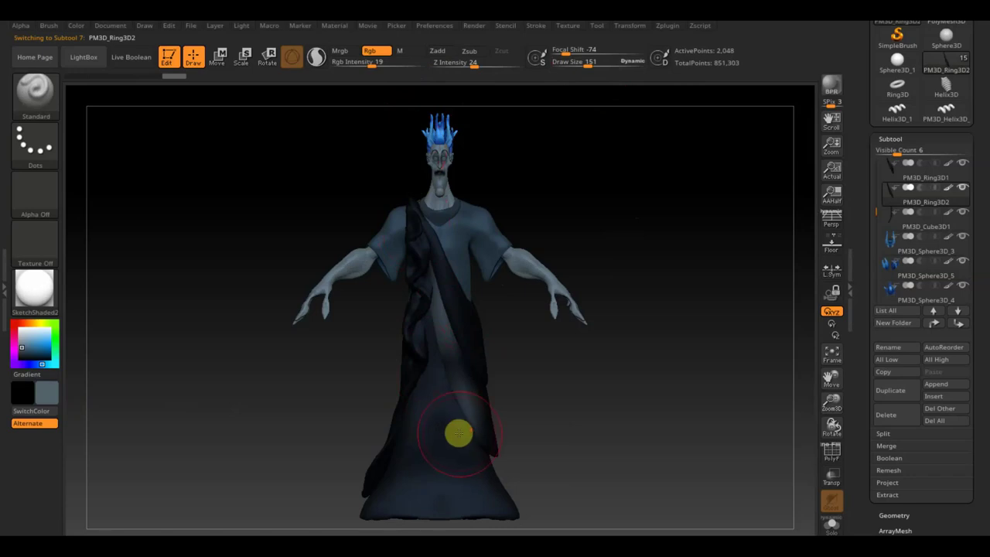
{"action": "left_click", "coordinate": [360, 65]}
{"action": "left_click_drag", "start_coordinate": [360, 66], "coordinate": [348, 68]}
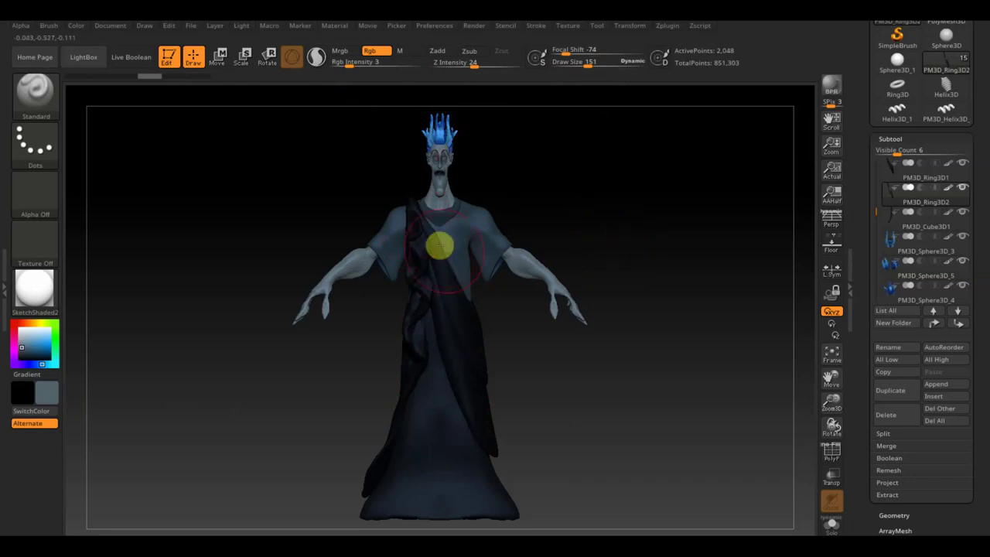
Step: Paint a faint stroke up the robe, then switch through PM3D_Ring3D1, Extract3 and PM3D_Cube3D1
{"action": "left_click_drag", "start_coordinate": [481, 471], "coordinate": [468, 435]}
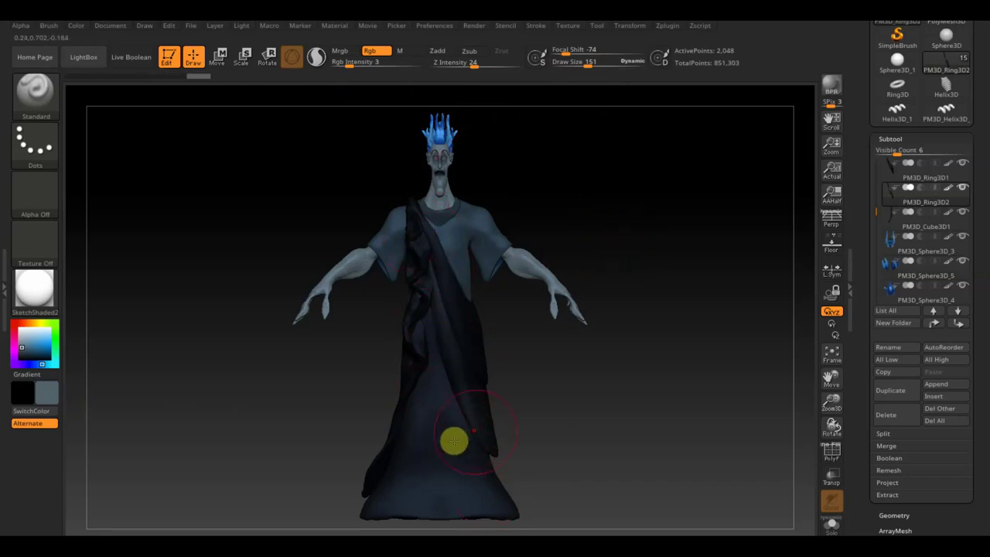
{"action": "left_click", "coordinate": [470, 340], "text": "alt"}
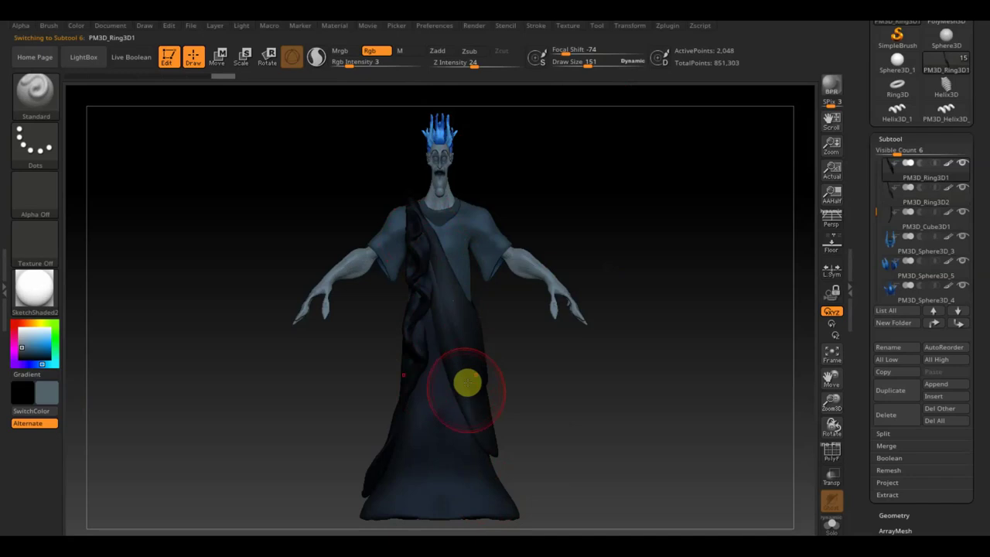
{"action": "left_click", "coordinate": [447, 462], "text": "alt"}
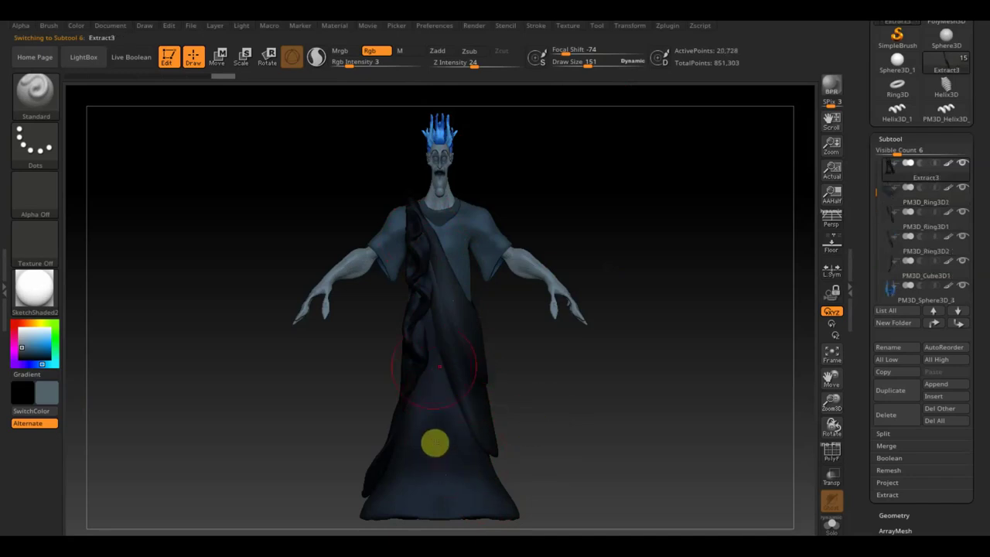
{"action": "left_click", "coordinate": [414, 276], "text": "alt"}
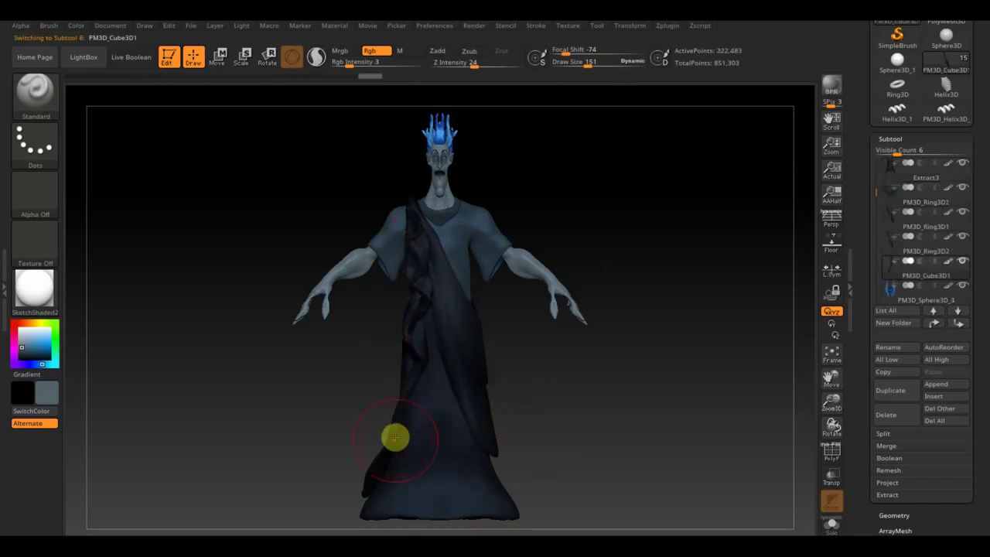
{"action": "mouse_move", "coordinate": [322, 476]}
{"action": "left_mouse_down"}
{"action": "mouse_move", "coordinate": [338, 471]}
{"action": "mouse_move", "coordinate": [379, 392]}
{"action": "left_mouse_up"}
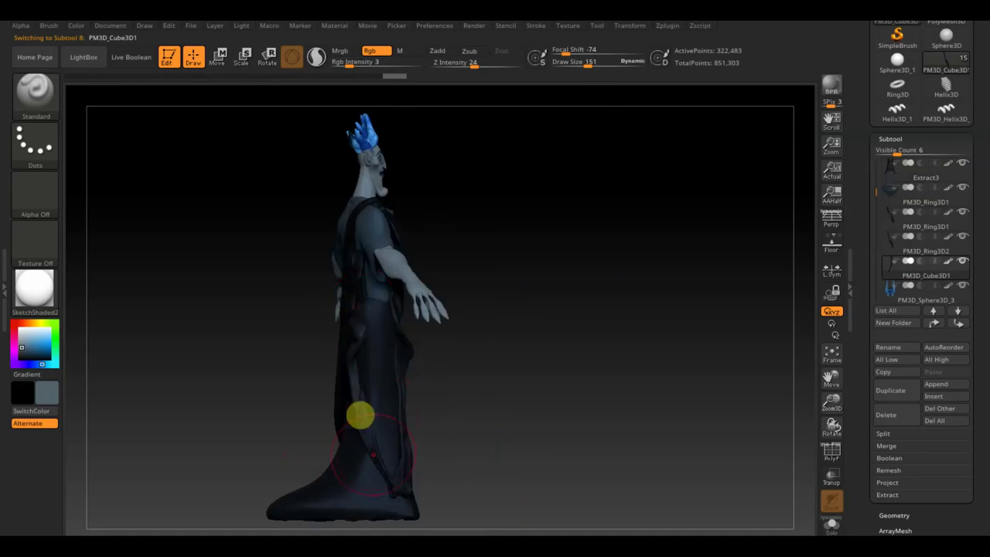
Step: Turn the figure to its back, select PM3D_Ring3D2, and drop Rgb Intensity to 1
{"action": "left_click_drag", "start_coordinate": [495, 430], "coordinate": [380, 278]}
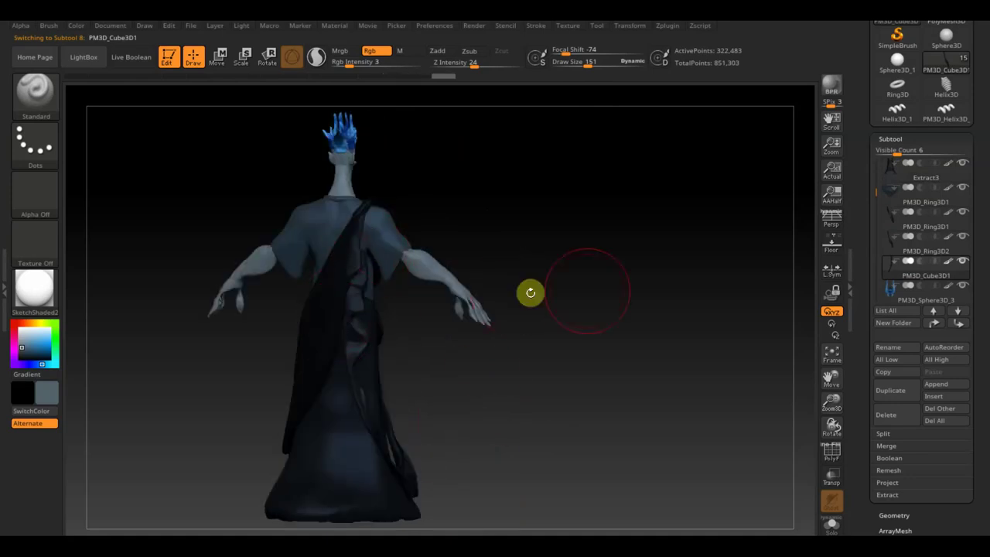
{"action": "left_click_drag", "start_coordinate": [531, 292], "coordinate": [525, 292]}
{"action": "left_click", "coordinate": [329, 310], "text": "alt"}
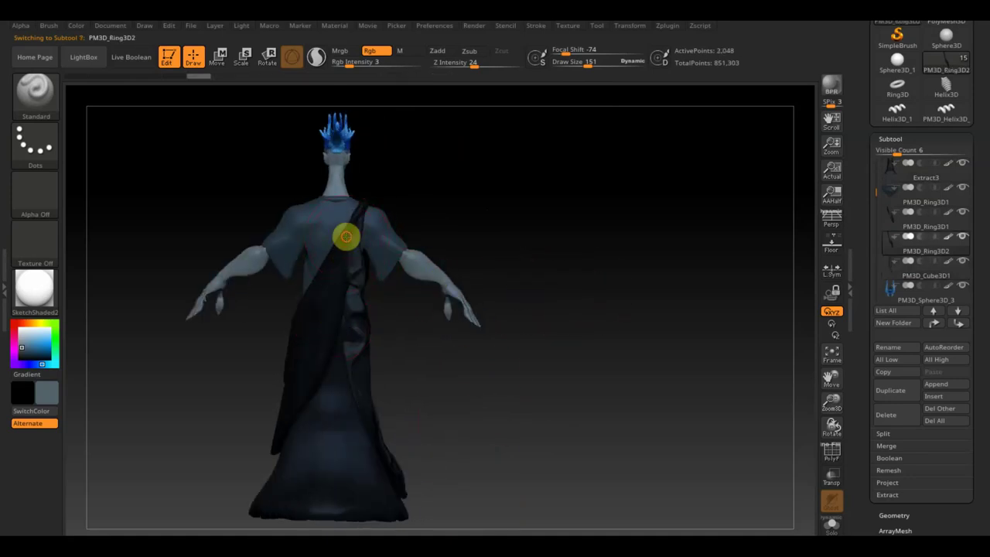
{"action": "left_click_drag", "start_coordinate": [350, 396], "coordinate": [471, 356]}
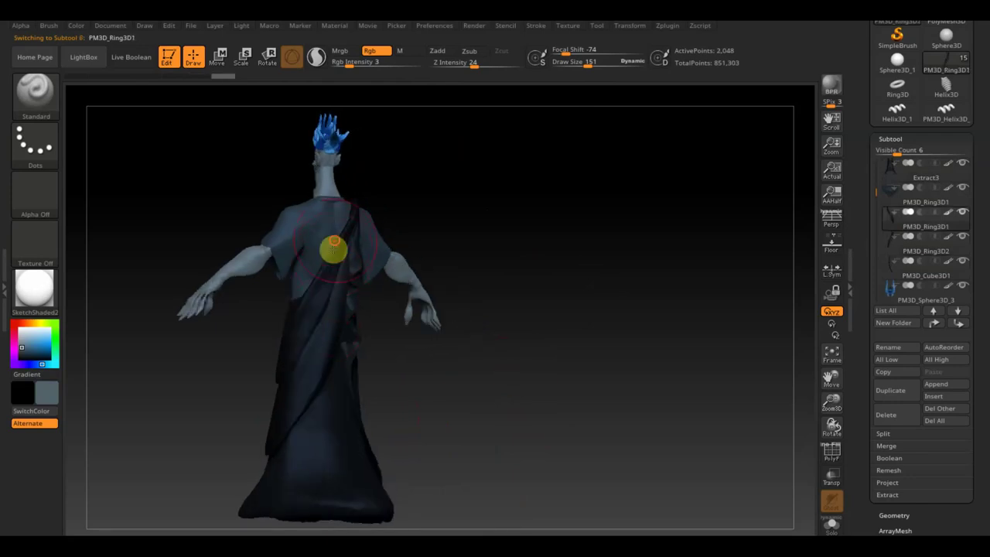
{"action": "mouse_move", "coordinate": [479, 405]}
{"action": "left_mouse_down"}
{"action": "mouse_move", "coordinate": [436, 415]}
{"action": "mouse_move", "coordinate": [488, 405]}
{"action": "mouse_move", "coordinate": [538, 411]}
{"action": "mouse_move", "coordinate": [352, 443]}
{"action": "left_mouse_up"}
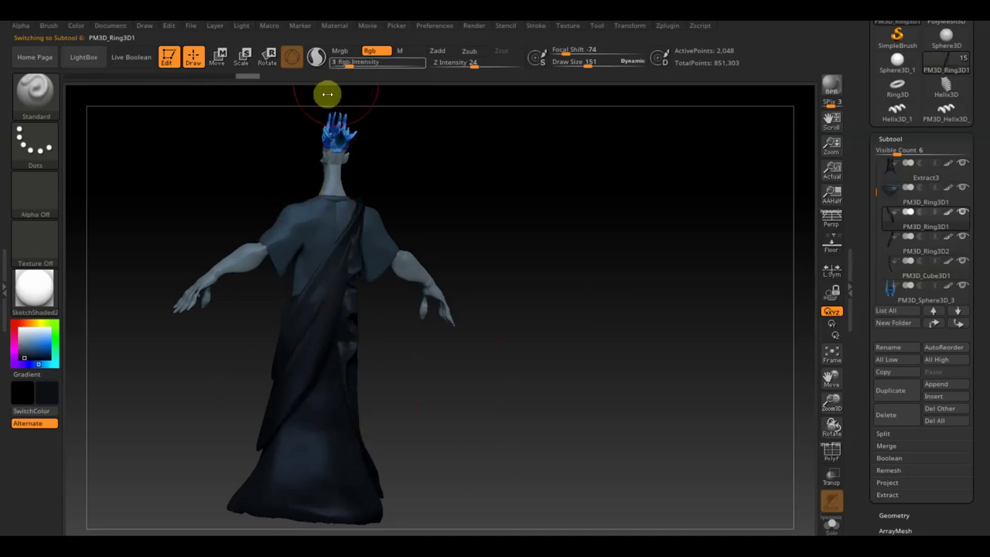
{"action": "left_click_drag", "start_coordinate": [341, 65], "coordinate": [335, 65]}
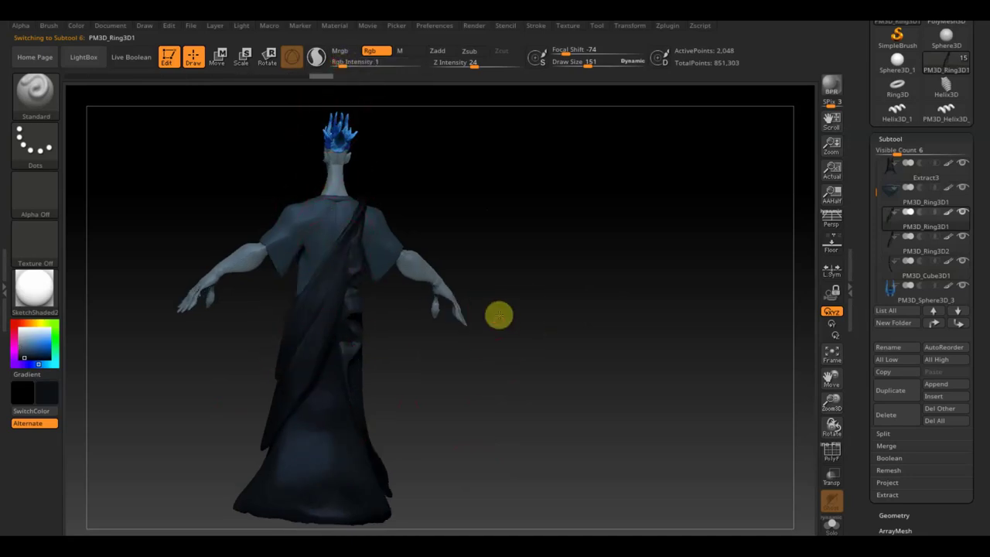
{"action": "left_click_drag", "start_coordinate": [500, 314], "coordinate": [468, 320]}
Step: On PM3D_Ring3D1, set Draw Size 90 and Rgb Intensity 4, and paint soft strokes on chest and robe
{"action": "left_click", "coordinate": [353, 304], "text": "alt"}
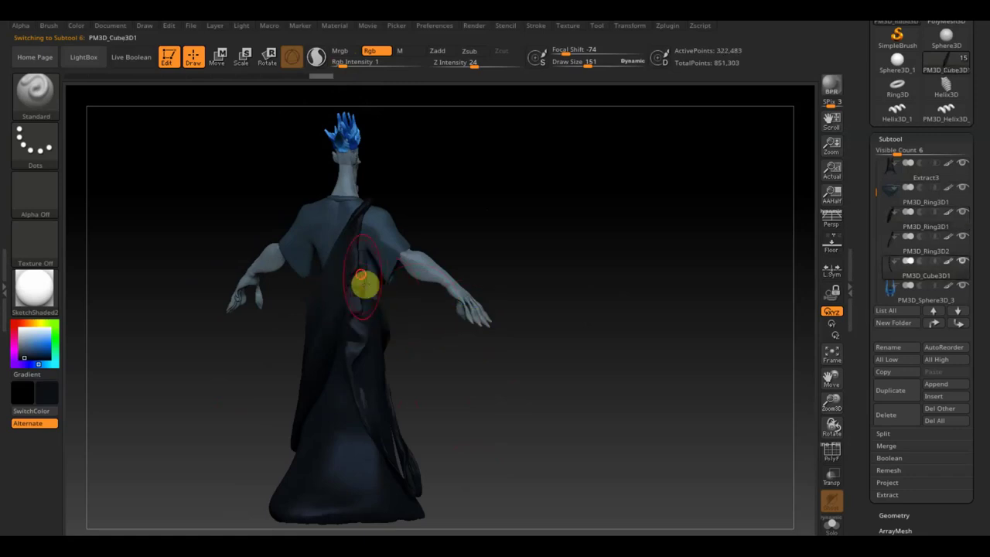
{"action": "mouse_move", "coordinate": [382, 325]}
{"action": "left_mouse_down"}
{"action": "mouse_move", "coordinate": [436, 385]}
{"action": "mouse_move", "coordinate": [388, 291]}
{"action": "left_mouse_up"}
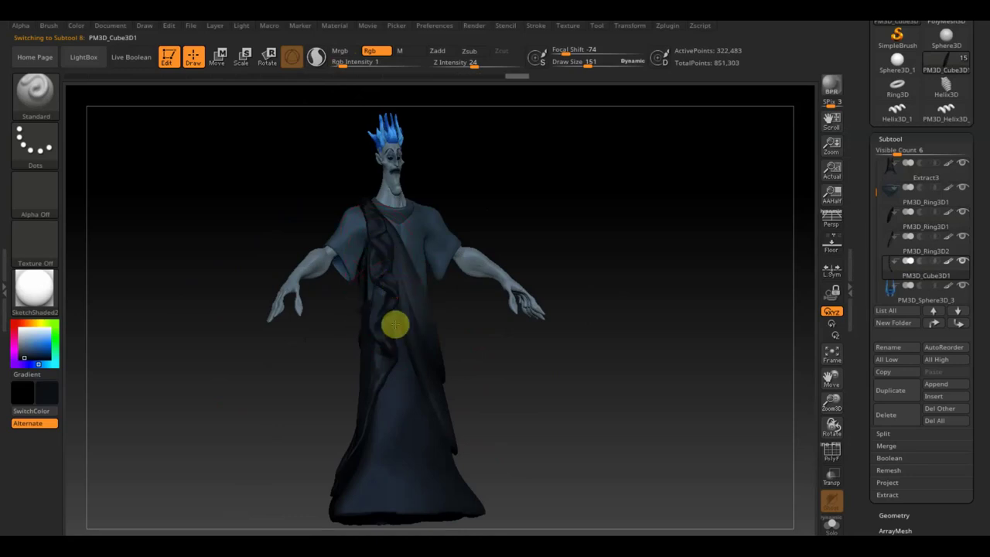
{"action": "mouse_move", "coordinate": [395, 354]}
{"action": "left_mouse_down"}
{"action": "mouse_move", "coordinate": [482, 376]}
{"action": "mouse_move", "coordinate": [440, 303]}
{"action": "left_mouse_up"}
{"action": "left_click", "coordinate": [421, 267], "text": "alt"}
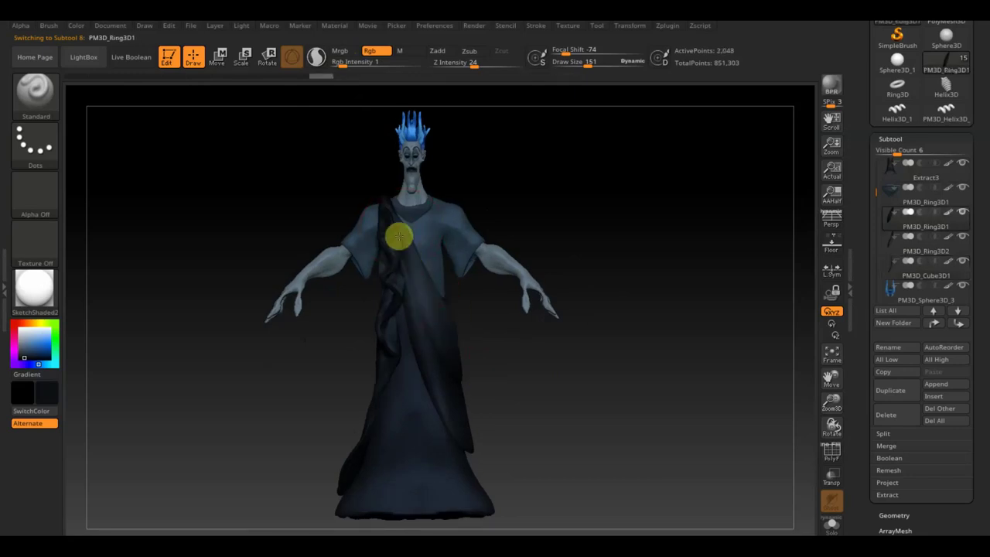
{"action": "left_click_drag", "start_coordinate": [590, 62], "coordinate": [541, 75]}
{"action": "left_click_drag", "start_coordinate": [341, 62], "coordinate": [349, 62]}
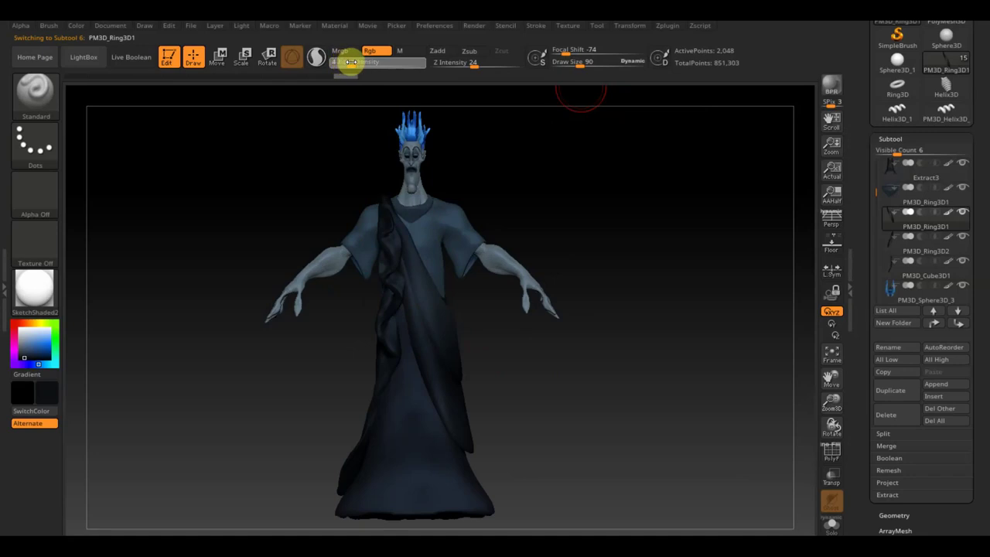
{"action": "mouse_move", "coordinate": [413, 251]}
{"action": "left_mouse_down"}
{"action": "mouse_move", "coordinate": [421, 278]}
{"action": "mouse_move", "coordinate": [415, 258]}
{"action": "left_mouse_up"}
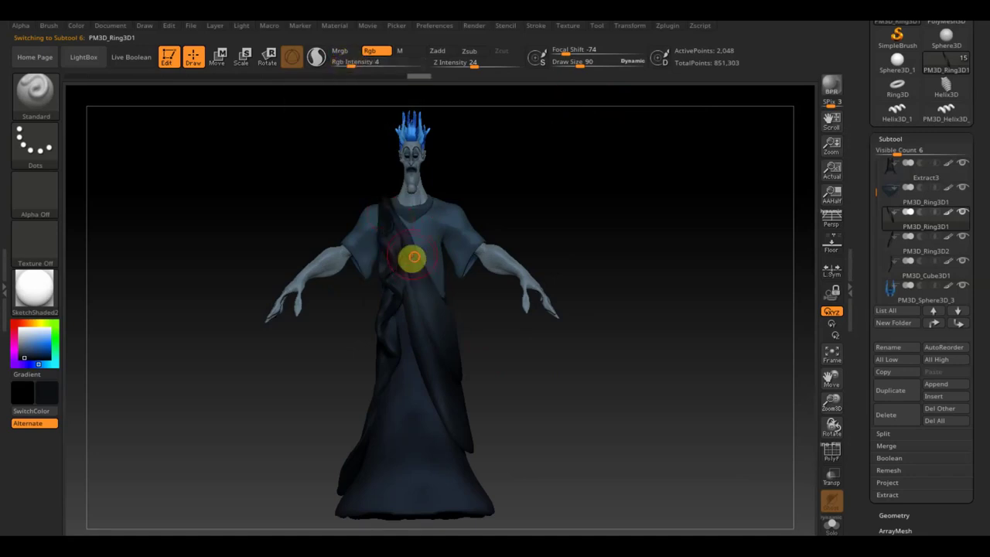
{"action": "left_click_drag", "start_coordinate": [438, 293], "coordinate": [409, 235]}
{"action": "mouse_move", "coordinate": [420, 405]}
{"action": "left_mouse_down"}
{"action": "mouse_move", "coordinate": [417, 354]}
{"action": "mouse_move", "coordinate": [425, 382]}
{"action": "left_mouse_up"}
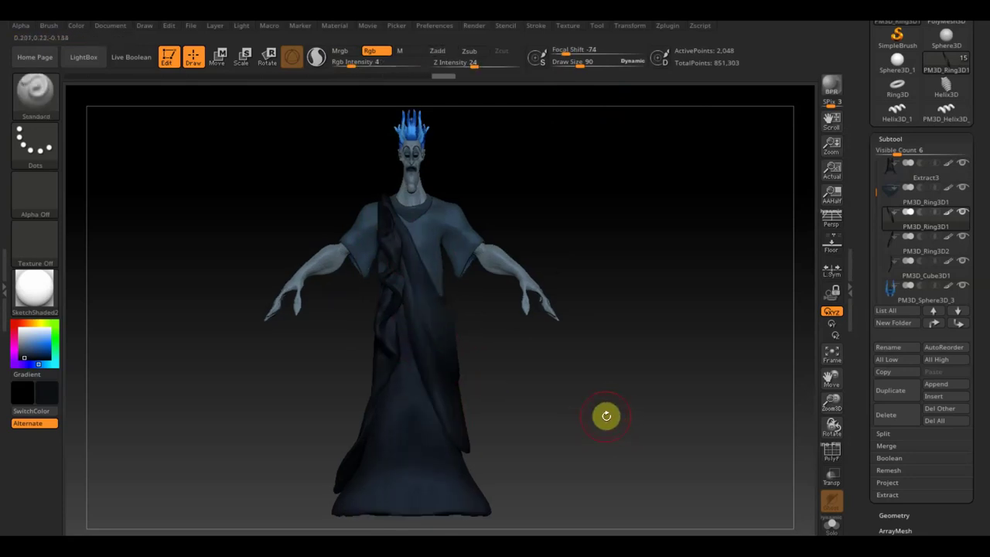
{"action": "mouse_move", "coordinate": [603, 402]}
{"action": "left_mouse_down", "text": "alt"}
{"action": "mouse_move", "coordinate": [598, 449]}
{"action": "mouse_move", "coordinate": [575, 435]}
{"action": "left_mouse_up", "text": "alt"}
Step: Make the Extract1 robe piece active, zoom to the torso, and reduce the brush Draw Size
{"action": "left_click", "coordinate": [504, 247], "text": "alt"}
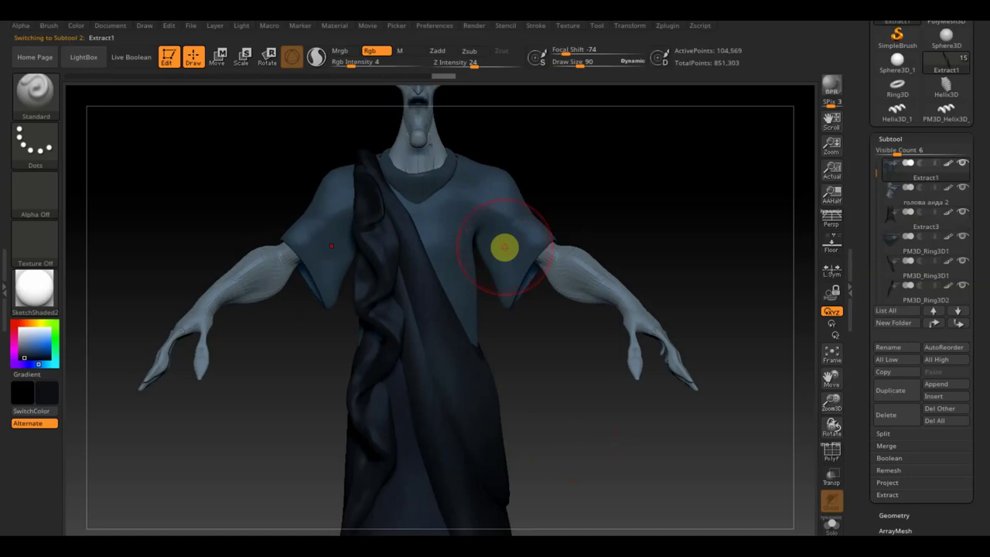
{"action": "mouse_move", "coordinate": [490, 242]}
{"action": "left_mouse_down"}
{"action": "mouse_move", "coordinate": [400, 224]}
{"action": "mouse_move", "coordinate": [303, 173]}
{"action": "mouse_move", "coordinate": [367, 177]}
{"action": "left_mouse_up"}
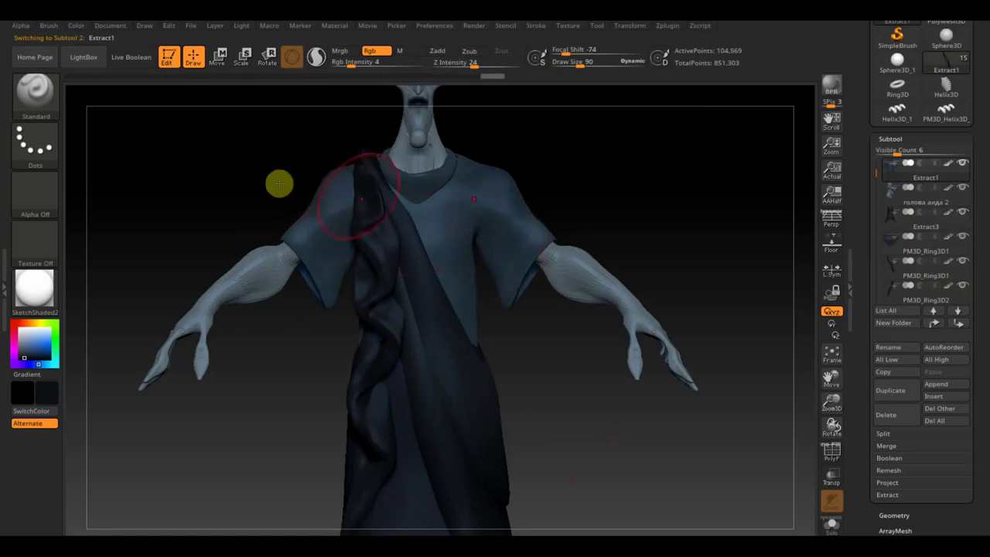
{"action": "mouse_move", "coordinate": [583, 193]}
{"action": "left_mouse_down", "text": "alt"}
{"action": "mouse_move", "coordinate": [549, 162]}
{"action": "mouse_move", "coordinate": [608, 212]}
{"action": "left_mouse_up", "text": "alt"}
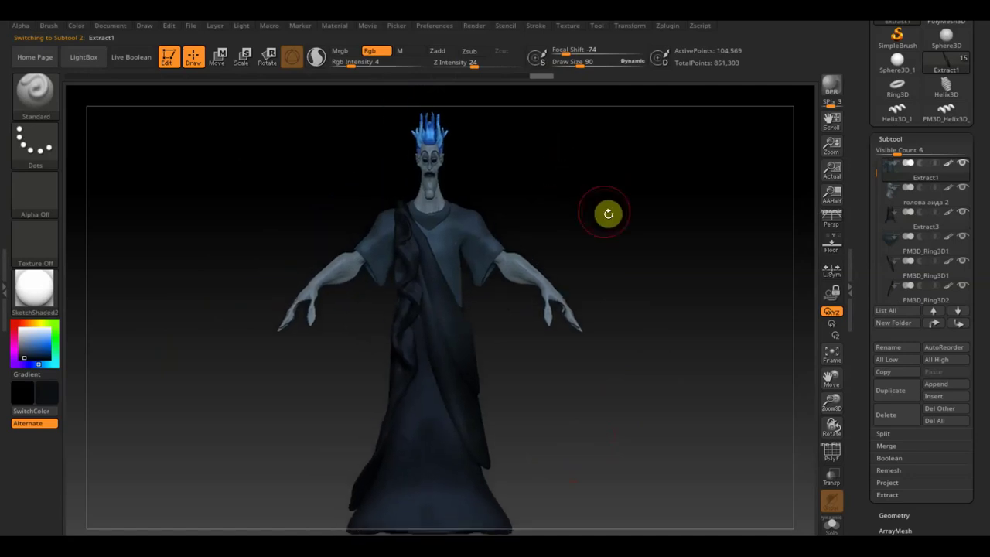
{"action": "mouse_move", "coordinate": [370, 305]}
{"action": "left_mouse_down", "text": "alt"}
{"action": "mouse_move", "coordinate": [394, 405]}
{"action": "mouse_move", "coordinate": [329, 438]}
{"action": "mouse_move", "coordinate": [409, 294]}
{"action": "left_mouse_up", "text": "alt"}
{"action": "left_click_drag", "start_coordinate": [582, 61], "coordinate": [580, 60]}
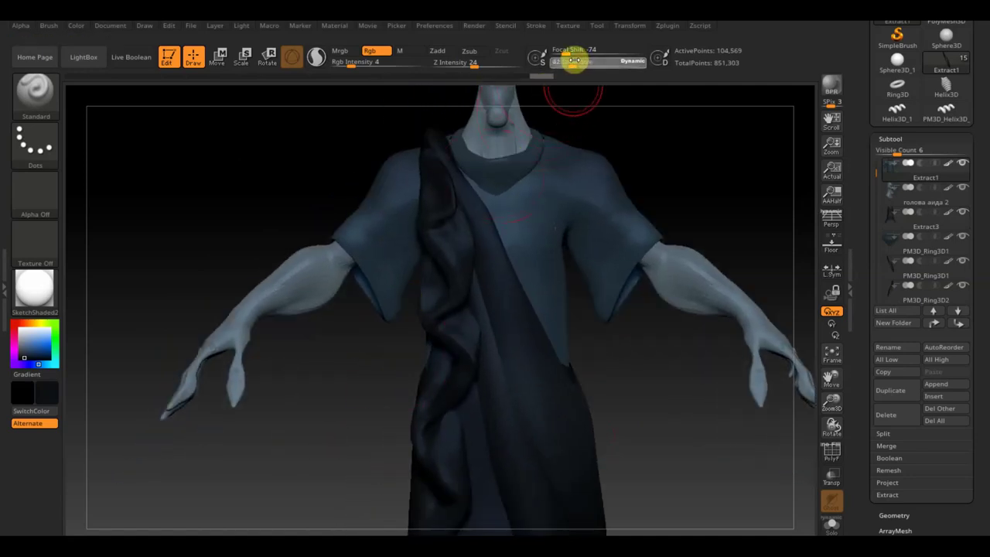
Step: Inspect the PM3D_Sphere3D_2, PM3D_Cube3D1_1 and PM3D_Cube3D1_2 parts, ending with PM3D_Sphere3D_2 active
{"action": "left_click", "coordinate": [304, 296], "text": "alt"}
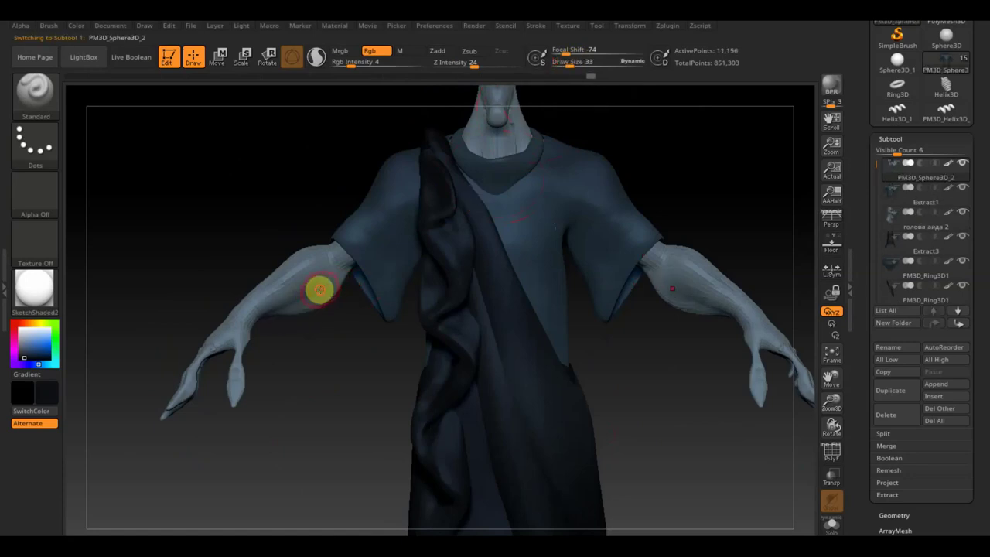
{"action": "left_click_drag", "start_coordinate": [297, 391], "coordinate": [303, 410]}
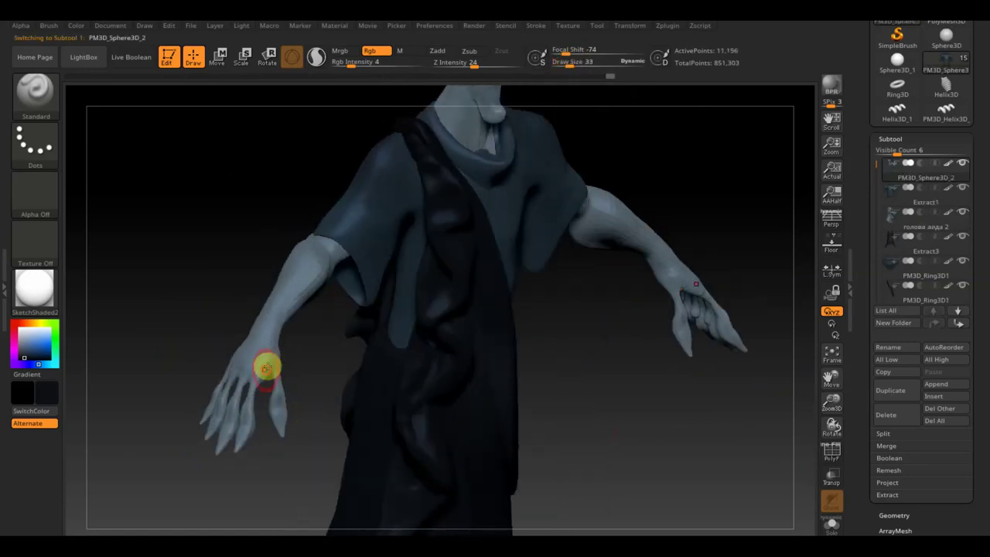
{"action": "left_click", "coordinate": [252, 420], "text": "alt"}
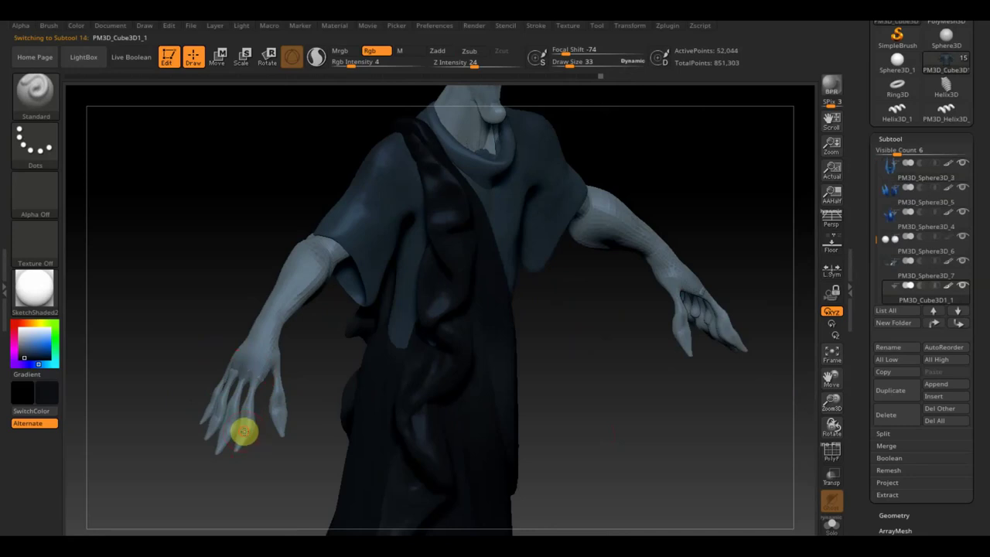
{"action": "mouse_move", "coordinate": [230, 455]}
{"action": "left_mouse_down"}
{"action": "mouse_move", "coordinate": [271, 433]}
{"action": "mouse_move", "coordinate": [228, 381]}
{"action": "left_mouse_up"}
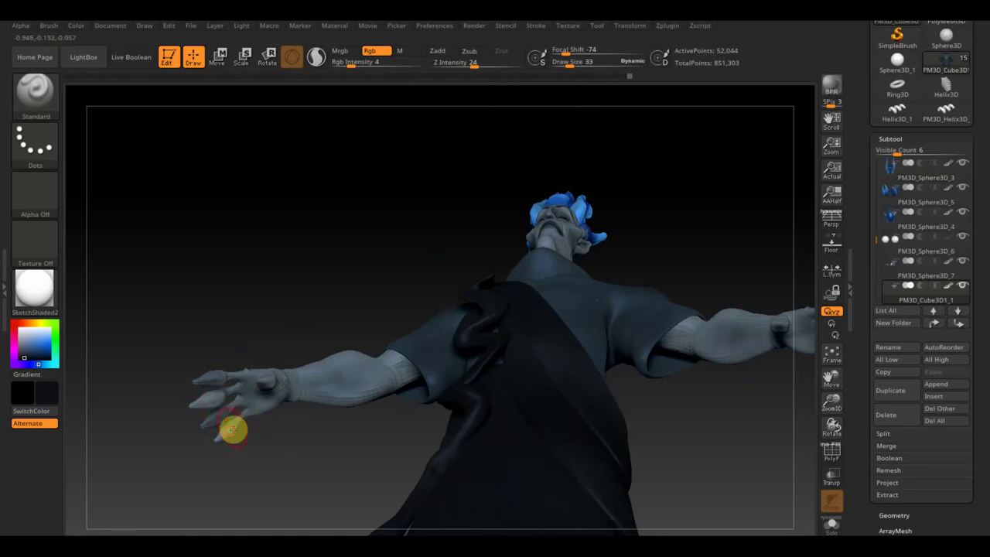
{"action": "left_click", "coordinate": [230, 395], "text": "alt"}
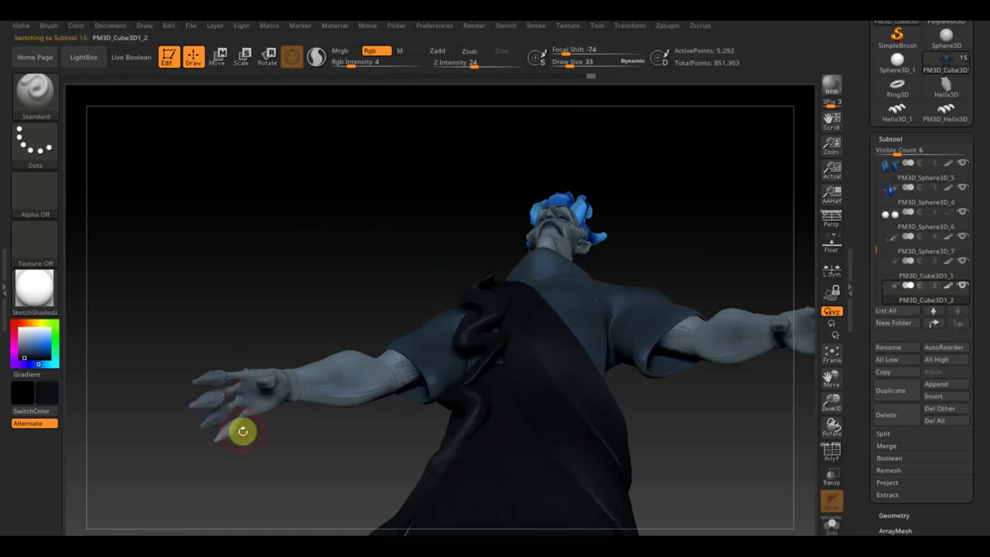
{"action": "mouse_move", "coordinate": [231, 432]}
{"action": "left_mouse_down"}
{"action": "mouse_move", "coordinate": [299, 280]}
{"action": "mouse_move", "coordinate": [305, 404]}
{"action": "mouse_move", "coordinate": [328, 410]}
{"action": "left_mouse_up"}
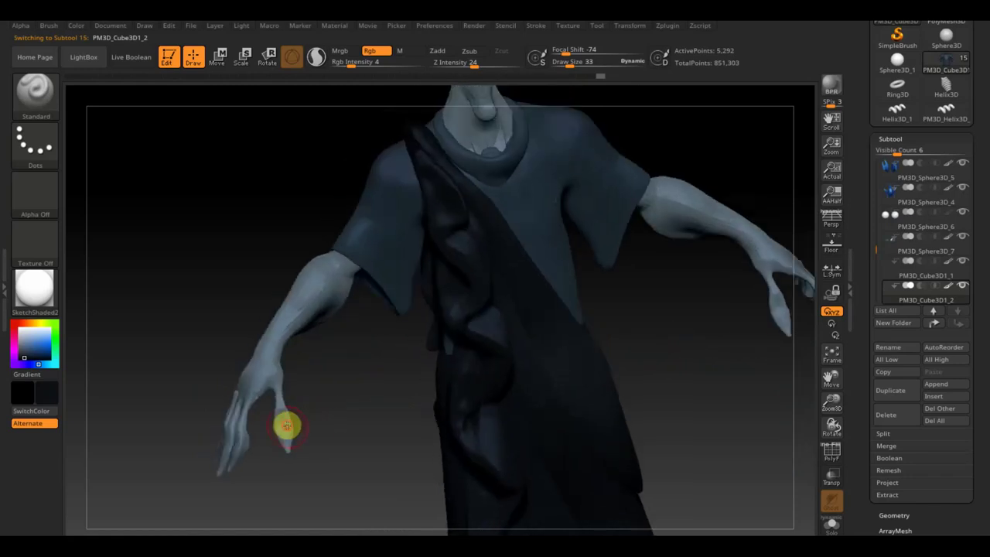
{"action": "left_click_drag", "start_coordinate": [299, 441], "coordinate": [320, 422]}
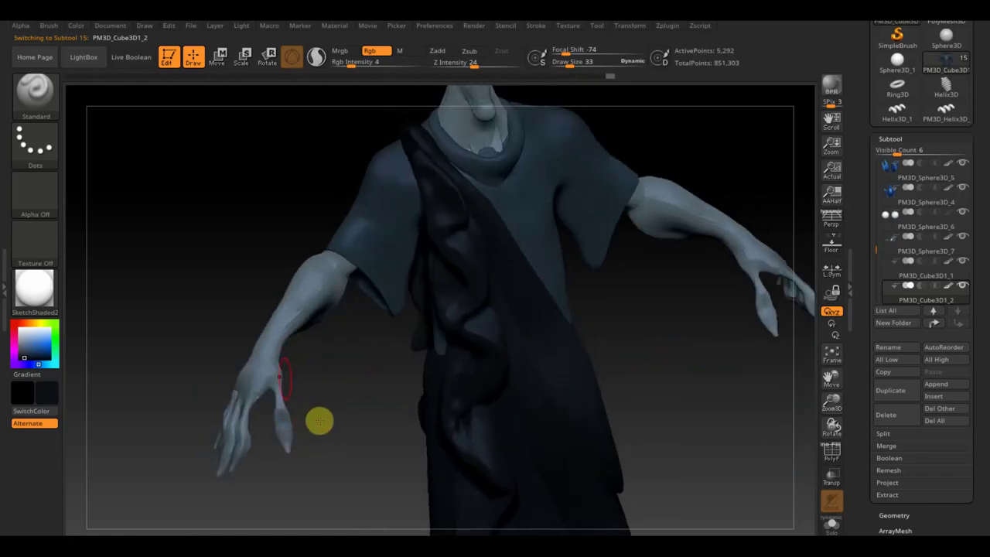
{"action": "left_click", "coordinate": [274, 354], "text": "alt"}
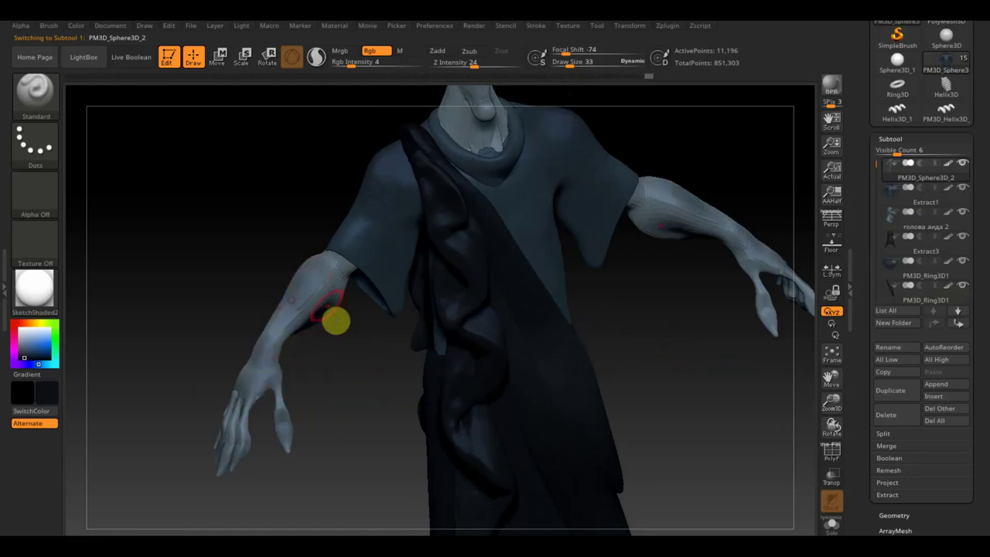
{"action": "left_click_drag", "start_coordinate": [590, 371], "coordinate": [657, 374]}
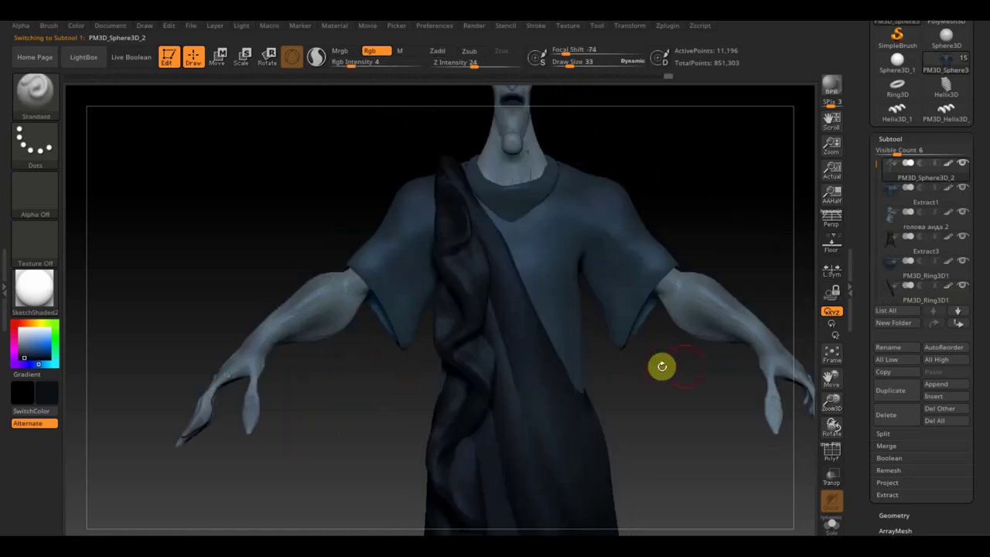
Step: Apply Mirror And Weld to PM3D_Sphere3D_2 and rotate the figure to check both sides
{"action": "left_click", "coordinate": [902, 516]}
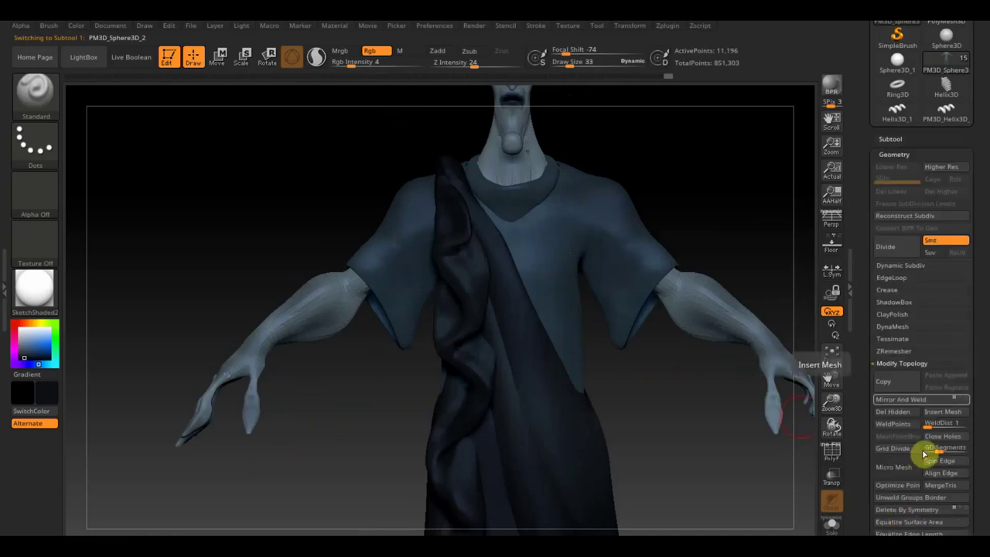
{"action": "left_click", "coordinate": [919, 402]}
{"action": "mouse_move", "coordinate": [672, 457]}
{"action": "left_mouse_down", "text": "alt"}
{"action": "mouse_move", "coordinate": [639, 406]}
{"action": "mouse_move", "coordinate": [670, 382]}
{"action": "mouse_move", "coordinate": [756, 404]}
{"action": "mouse_move", "coordinate": [686, 429]}
{"action": "mouse_move", "coordinate": [648, 475]}
{"action": "mouse_move", "coordinate": [648, 521]}
{"action": "left_mouse_up", "text": "alt"}
{"action": "mouse_move", "coordinate": [503, 393]}
{"action": "left_mouse_down"}
{"action": "mouse_move", "coordinate": [546, 349]}
{"action": "mouse_move", "coordinate": [497, 455]}
{"action": "left_mouse_up"}
{"action": "mouse_move", "coordinate": [507, 411]}
{"action": "left_mouse_down"}
{"action": "mouse_move", "coordinate": [552, 415]}
{"action": "mouse_move", "coordinate": [543, 366]}
{"action": "mouse_move", "coordinate": [565, 320]}
{"action": "mouse_move", "coordinate": [535, 364]}
{"action": "mouse_move", "coordinate": [566, 332]}
{"action": "left_mouse_up"}
{"action": "mouse_move", "coordinate": [385, 464]}
{"action": "left_mouse_down"}
{"action": "mouse_move", "coordinate": [569, 344]}
{"action": "mouse_move", "coordinate": [595, 360]}
{"action": "mouse_move", "coordinate": [557, 444]}
{"action": "mouse_move", "coordinate": [605, 417]}
{"action": "mouse_move", "coordinate": [612, 278]}
{"action": "mouse_move", "coordinate": [583, 330]}
{"action": "mouse_move", "coordinate": [557, 330]}
{"action": "left_mouse_up"}
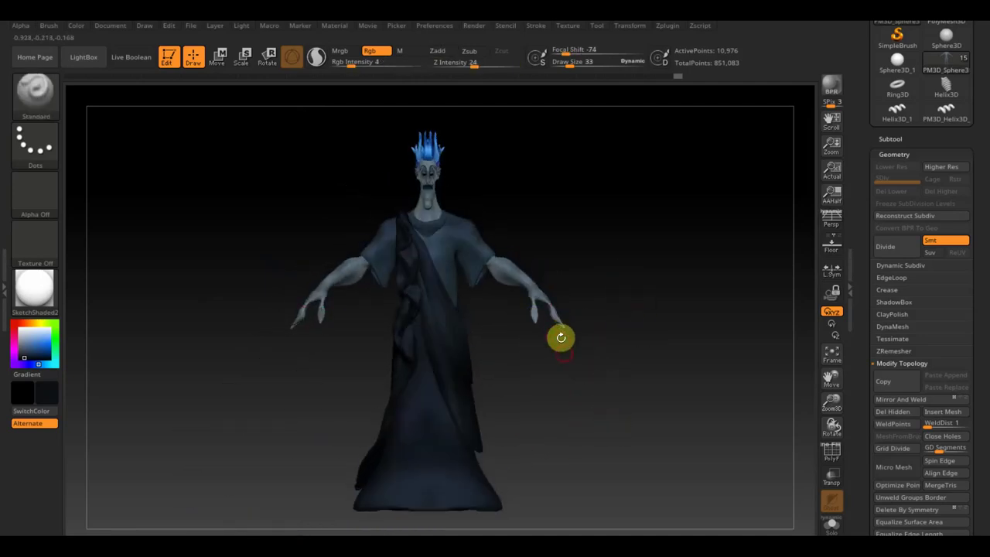
{"action": "left_click_drag", "start_coordinate": [577, 410], "coordinate": [589, 421]}
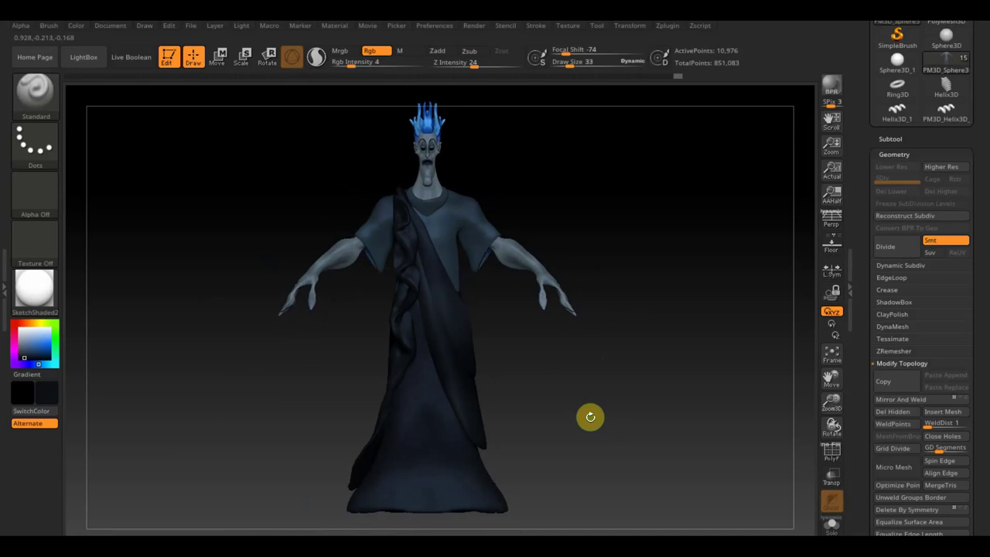
{"action": "left_click_drag", "start_coordinate": [606, 404], "coordinate": [611, 417]}
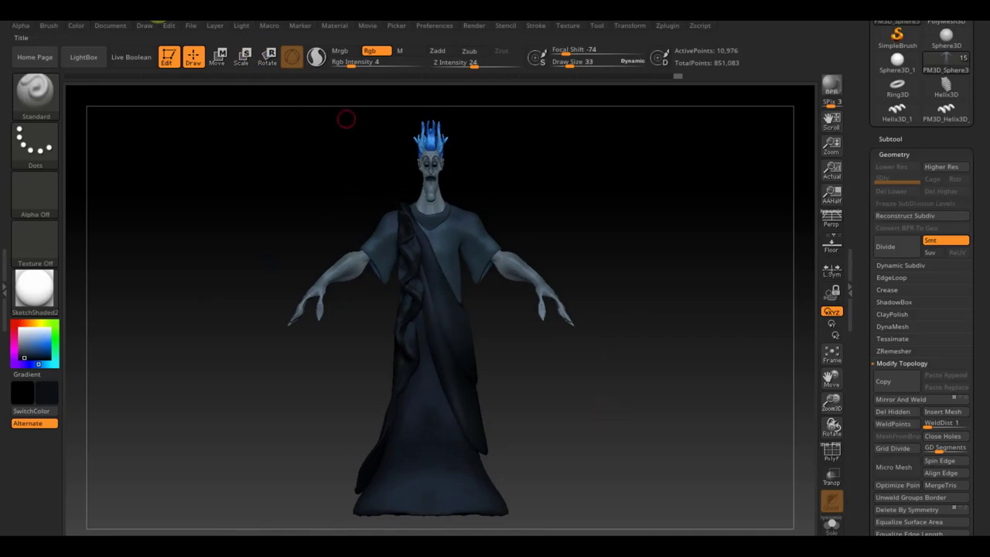
Step: Save the project as 'ZBrushProject аид.ZPR' in the аид folder, overwriting the existing file
{"action": "left_click", "coordinate": [191, 27]}
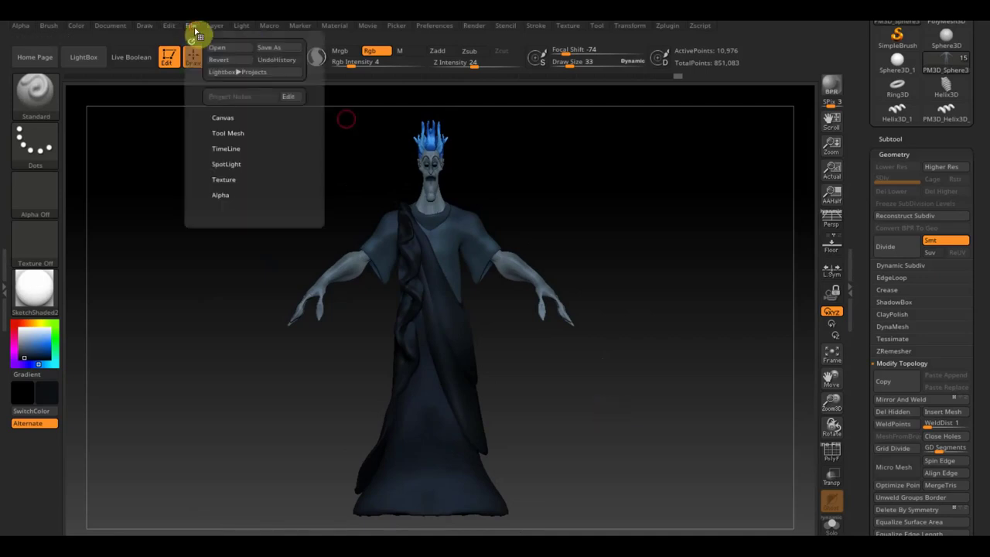
{"action": "left_click", "coordinate": [268, 49]}
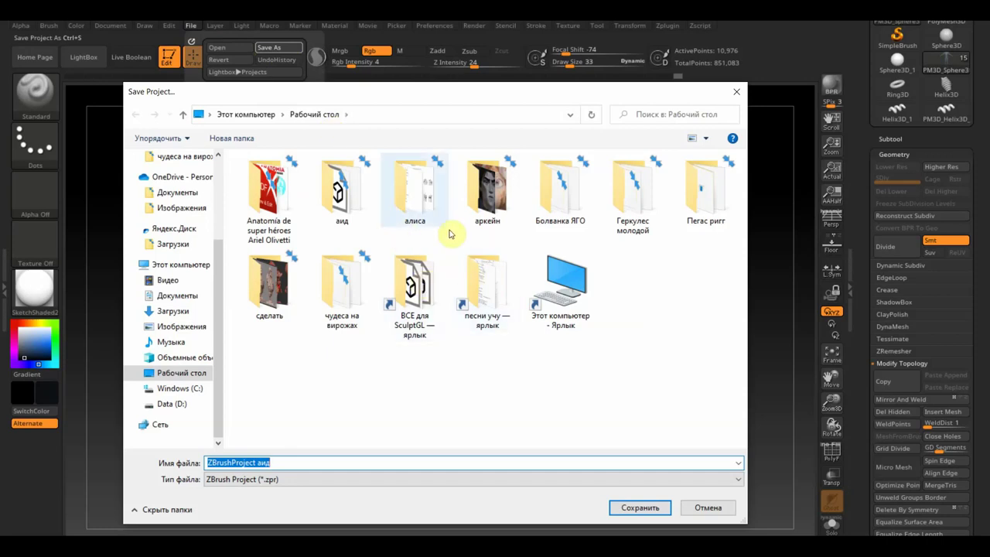
{"action": "double_click", "coordinate": [343, 190]}
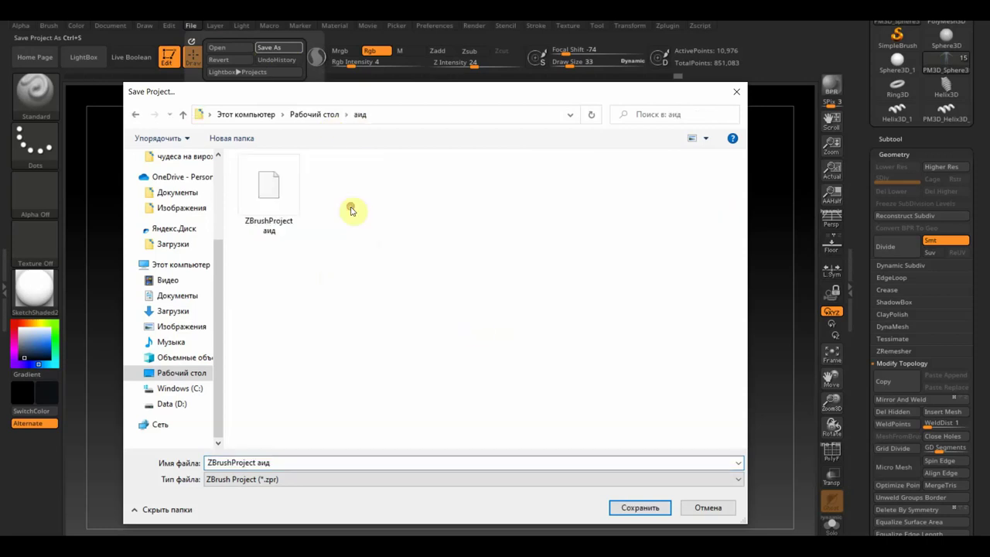
{"action": "left_click", "coordinate": [654, 510]}
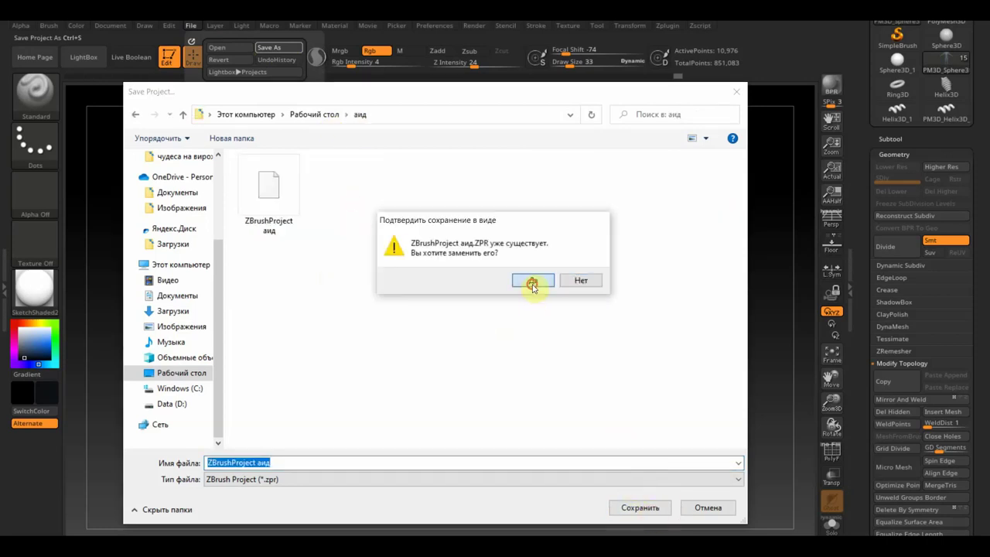
{"action": "left_click", "coordinate": [532, 282]}
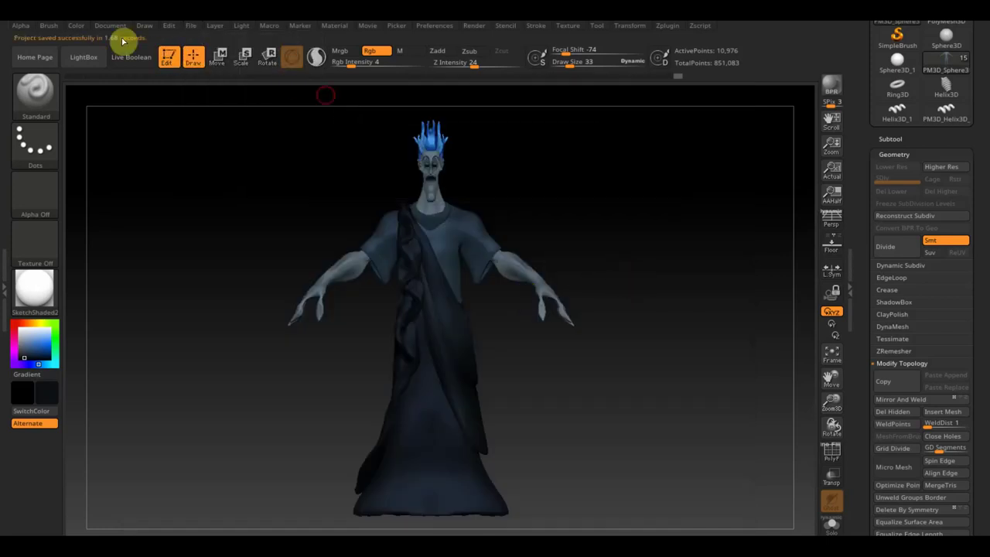
Step: Without saving, load the баллу bear project from Desktop > чудеса на виражах and orbit it into view
{"action": "left_click", "coordinate": [192, 29]}
{"action": "left_click", "coordinate": [221, 47]}
{"action": "left_click", "coordinate": [544, 321]}
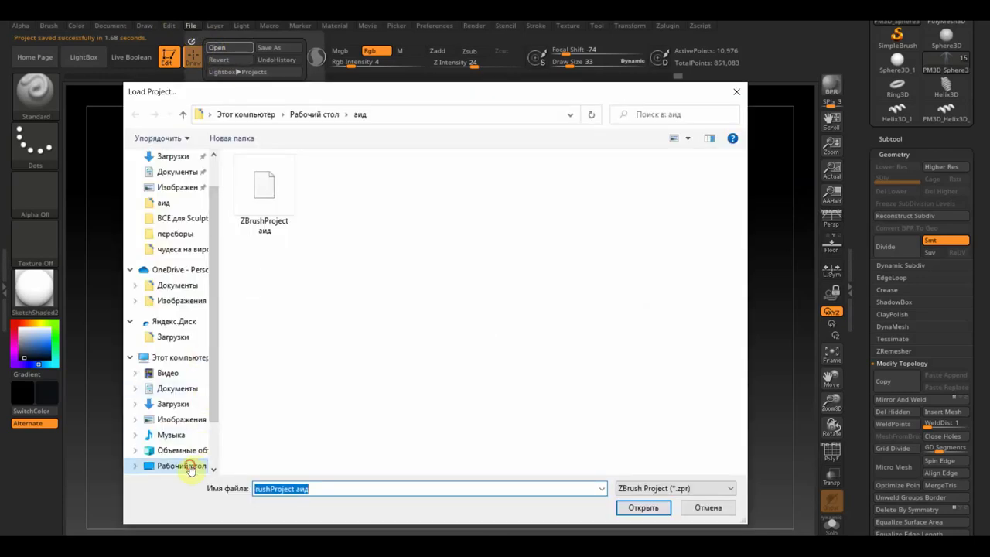
{"action": "left_click", "coordinate": [190, 468]}
{"action": "double_click", "coordinate": [340, 285]}
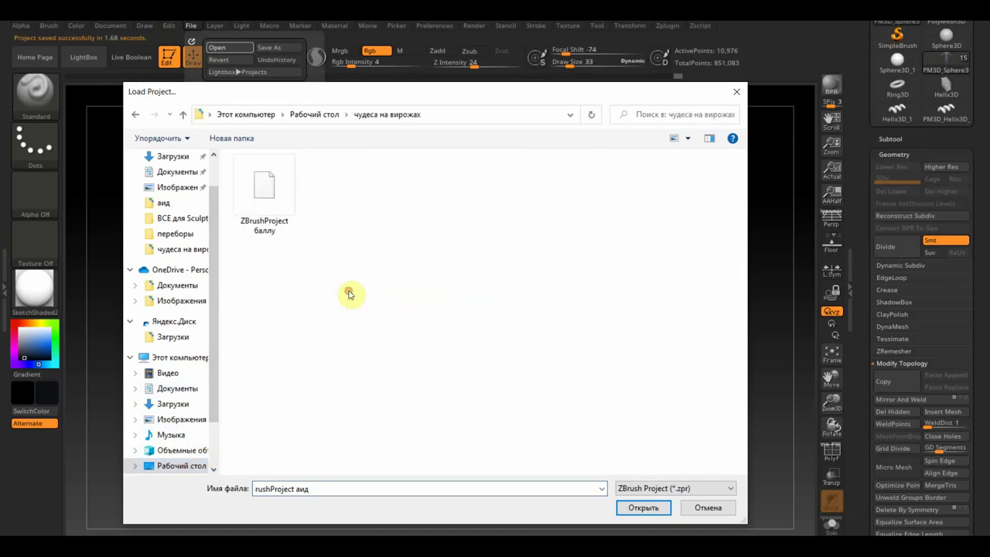
{"action": "double_click", "coordinate": [293, 203]}
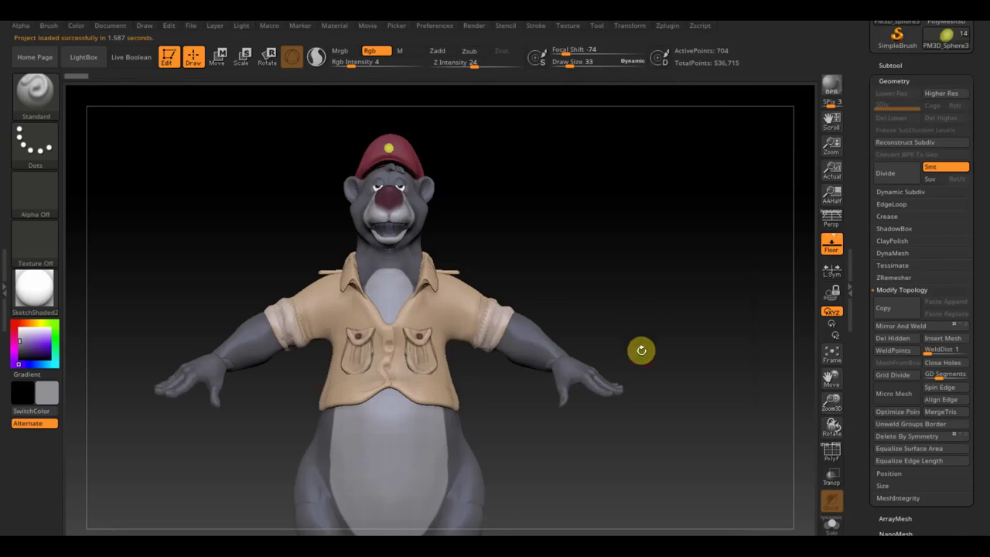
{"action": "left_click_drag", "start_coordinate": [696, 391], "coordinate": [655, 339], "text": "alt"}
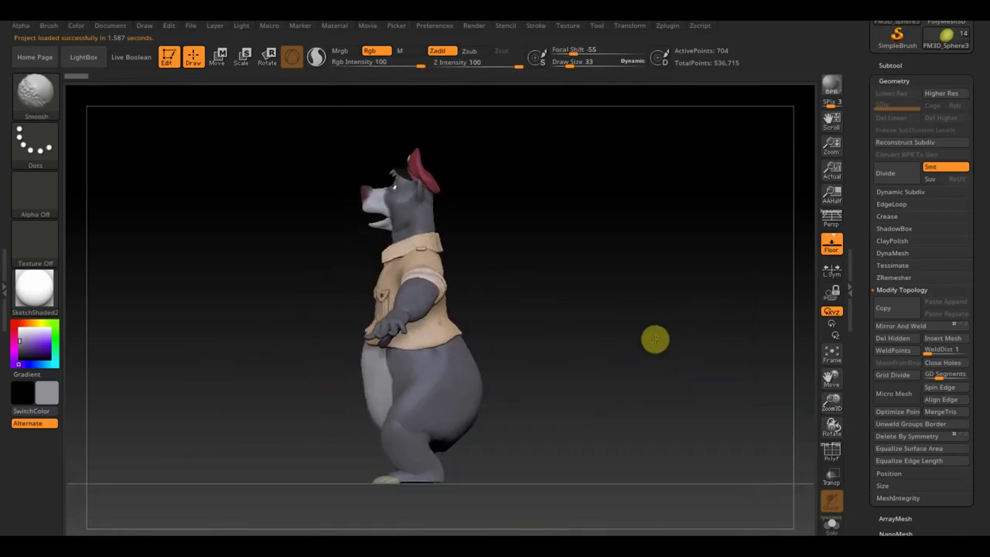
{"action": "mouse_move", "coordinate": [648, 365]}
{"action": "left_mouse_down"}
{"action": "mouse_move", "coordinate": [648, 373]}
{"action": "mouse_move", "coordinate": [707, 380]}
{"action": "mouse_move", "coordinate": [760, 371]}
{"action": "mouse_move", "coordinate": [630, 376]}
{"action": "mouse_move", "coordinate": [648, 385]}
{"action": "left_mouse_up"}
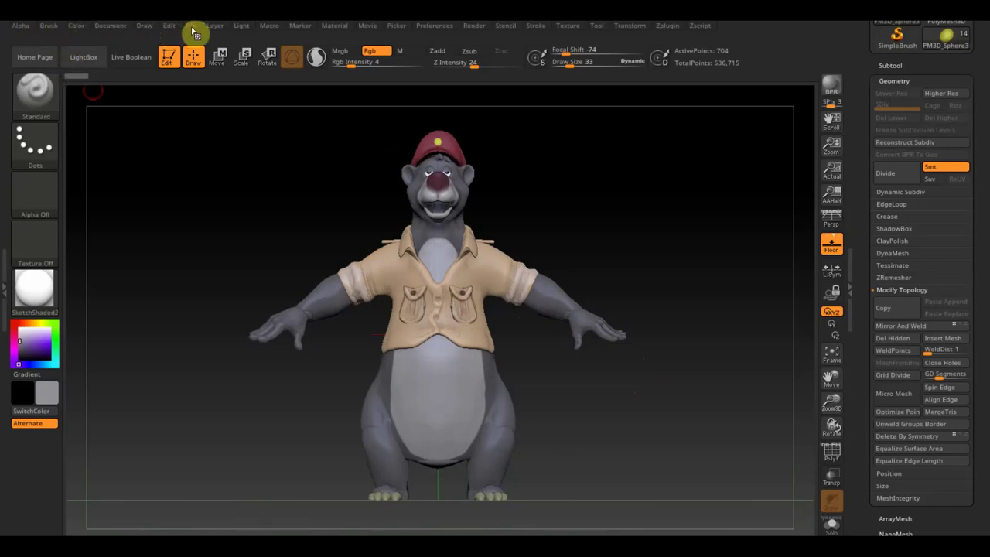
Step: Discard the bear project, load the young Hercules project from Геркулес молодой, and angle it three-quarter
{"action": "left_click", "coordinate": [192, 27]}
{"action": "left_click", "coordinate": [224, 48]}
{"action": "left_click", "coordinate": [548, 321]}
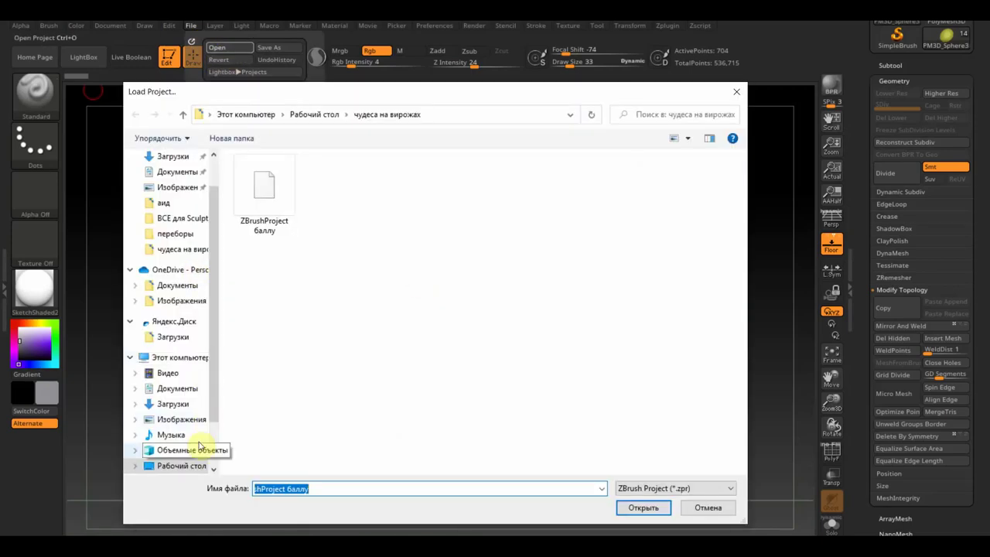
{"action": "left_click", "coordinate": [183, 466]}
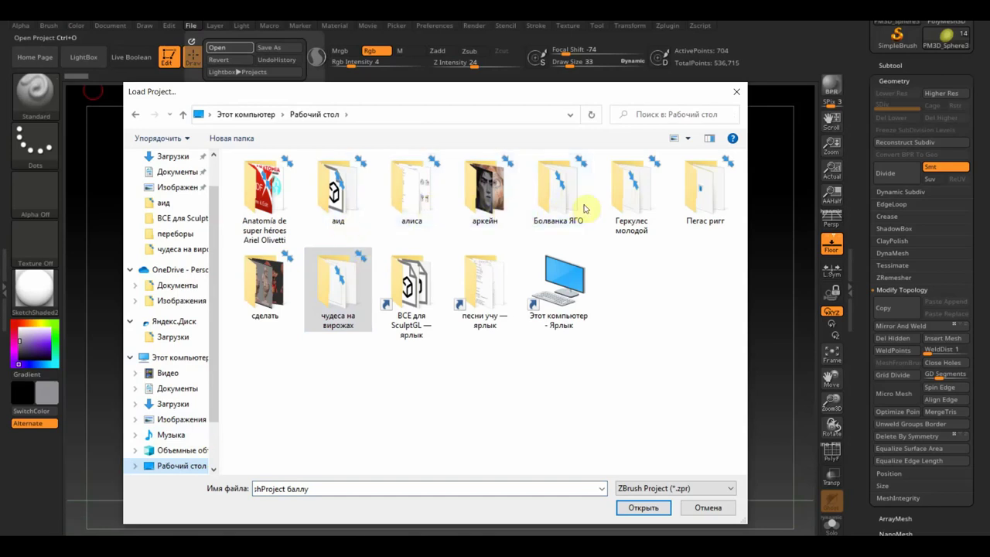
{"action": "double_click", "coordinate": [636, 206]}
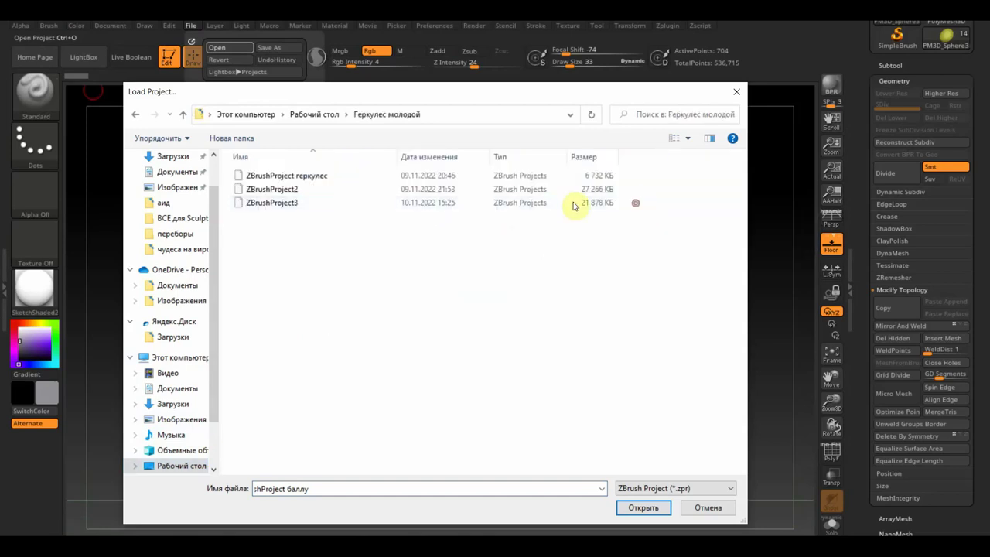
{"action": "double_click", "coordinate": [267, 203]}
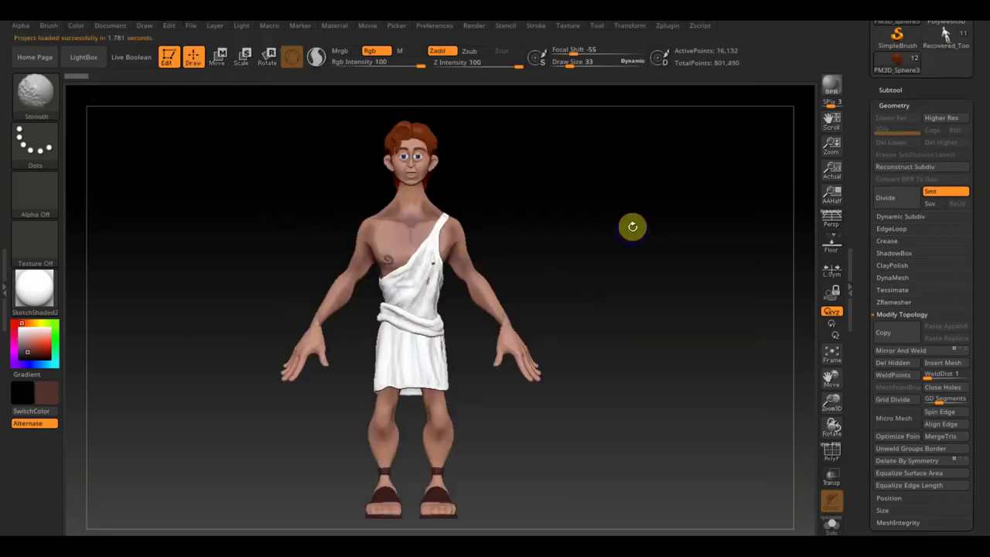
{"action": "mouse_move", "coordinate": [636, 256]}
{"action": "left_mouse_down"}
{"action": "mouse_move", "coordinate": [608, 283]}
{"action": "mouse_move", "coordinate": [621, 290]}
{"action": "mouse_move", "coordinate": [540, 307]}
{"action": "mouse_move", "coordinate": [701, 287]}
{"action": "mouse_move", "coordinate": [679, 296]}
{"action": "mouse_move", "coordinate": [730, 296]}
{"action": "mouse_move", "coordinate": [662, 305]}
{"action": "mouse_move", "coordinate": [696, 353]}
{"action": "mouse_move", "coordinate": [718, 227]}
{"action": "mouse_move", "coordinate": [717, 353]}
{"action": "mouse_move", "coordinate": [690, 389]}
{"action": "mouse_move", "coordinate": [732, 349]}
{"action": "mouse_move", "coordinate": [645, 353]}
{"action": "mouse_move", "coordinate": [657, 378]}
{"action": "mouse_move", "coordinate": [625, 307]}
{"action": "mouse_move", "coordinate": [627, 322]}
{"action": "mouse_move", "coordinate": [657, 297]}
{"action": "mouse_move", "coordinate": [652, 276]}
{"action": "mouse_move", "coordinate": [660, 294]}
{"action": "mouse_move", "coordinate": [665, 261]}
{"action": "mouse_move", "coordinate": [674, 273]}
{"action": "left_mouse_up"}
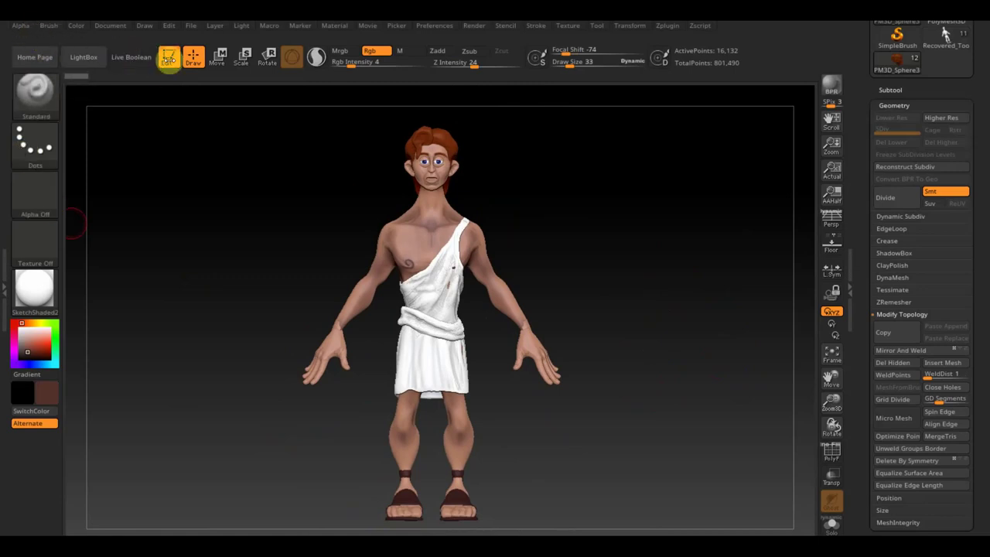
Step: Without saving Hercules, load ZBrushProject пегас2 from the Desktop's Пегас ригг folder
{"action": "left_click", "coordinate": [192, 28]}
{"action": "left_click", "coordinate": [222, 49]}
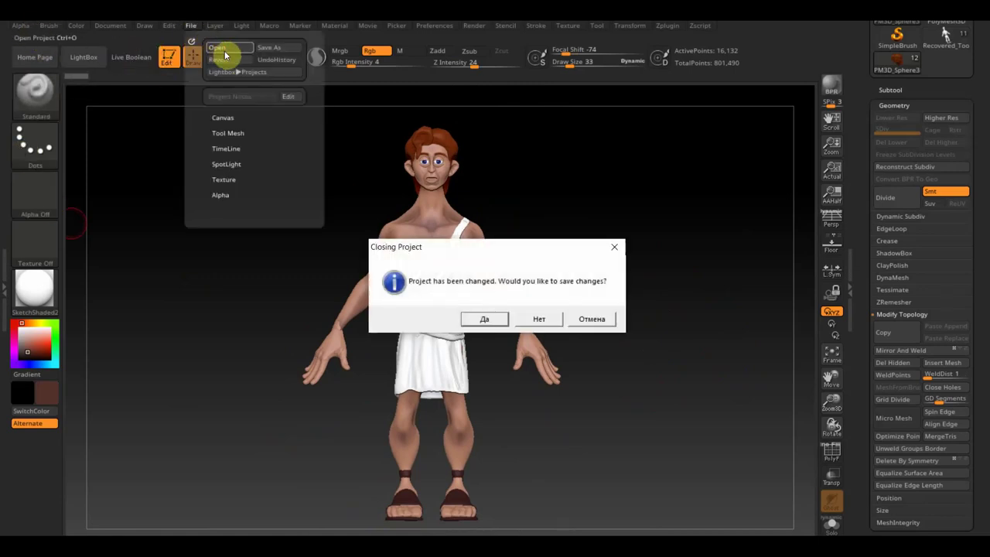
{"action": "left_click", "coordinate": [540, 317]}
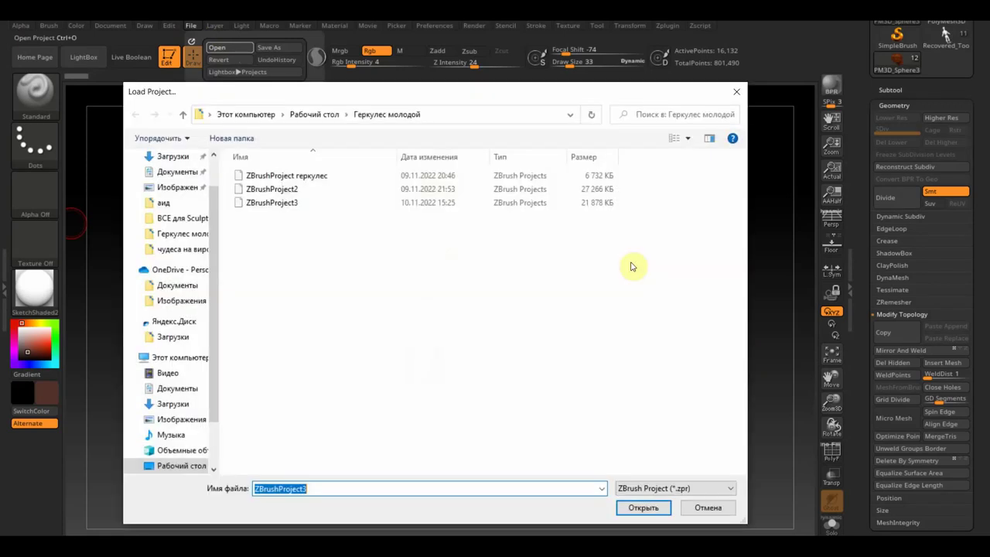
{"action": "left_click", "coordinate": [189, 465]}
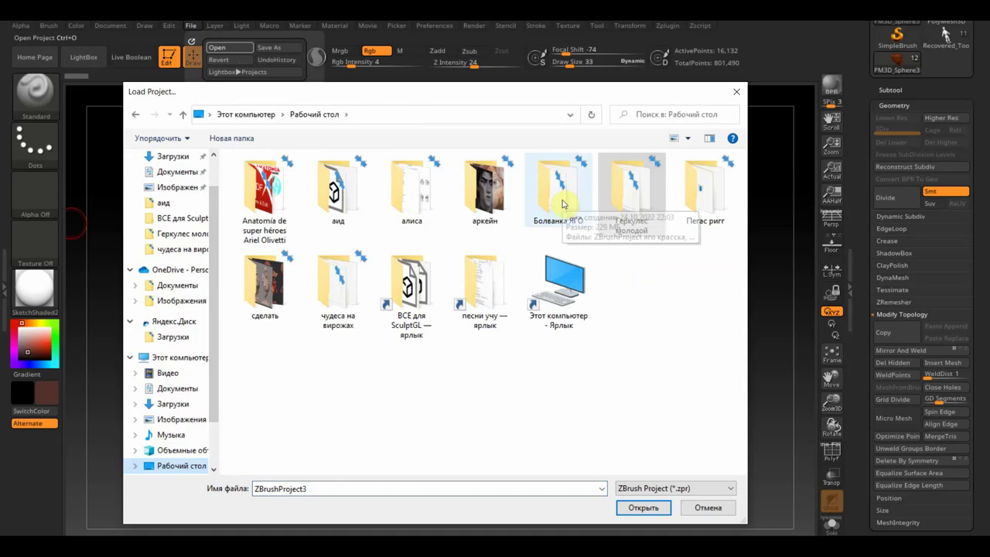
{"action": "double_click", "coordinate": [702, 190]}
{"action": "double_click", "coordinate": [289, 202]}
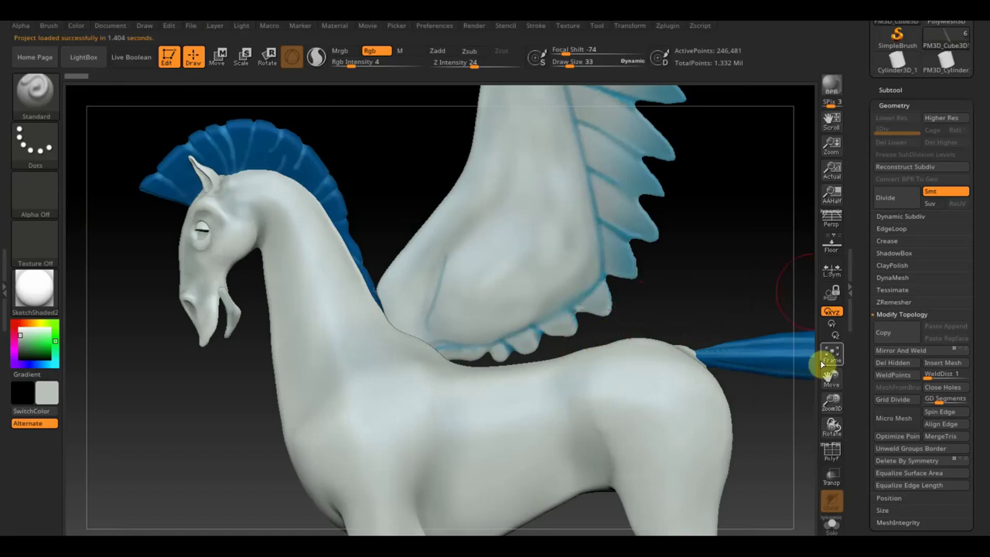
Step: Frame the whole pegasus and orbit it to a side profile showing wing and tail
{"action": "left_click", "coordinate": [832, 358]}
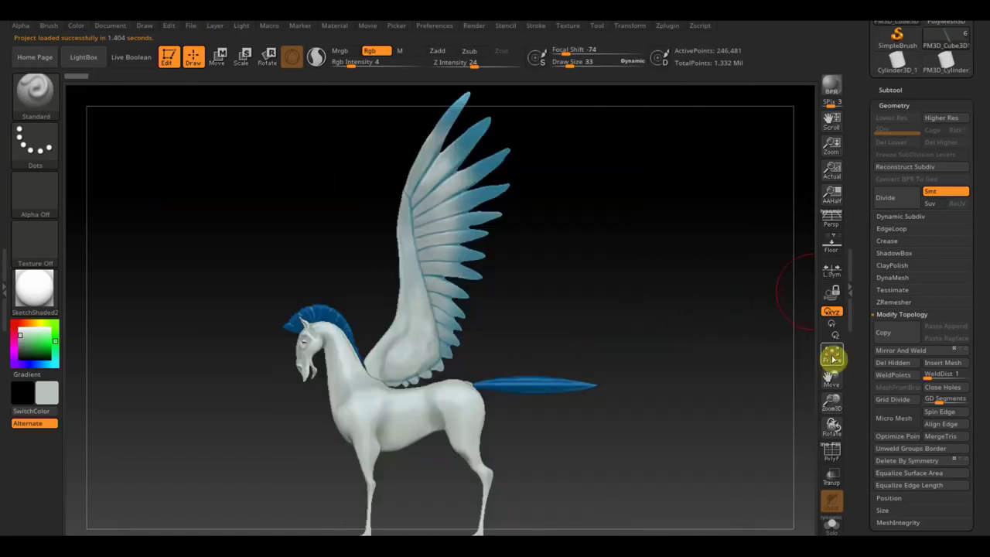
{"action": "mouse_move", "coordinate": [660, 379]}
{"action": "left_mouse_down"}
{"action": "mouse_move", "coordinate": [749, 373]}
{"action": "mouse_move", "coordinate": [734, 374]}
{"action": "mouse_move", "coordinate": [755, 359]}
{"action": "mouse_move", "coordinate": [805, 361]}
{"action": "mouse_move", "coordinate": [743, 389]}
{"action": "mouse_move", "coordinate": [711, 369]}
{"action": "mouse_move", "coordinate": [709, 386]}
{"action": "mouse_move", "coordinate": [657, 395]}
{"action": "left_mouse_up"}
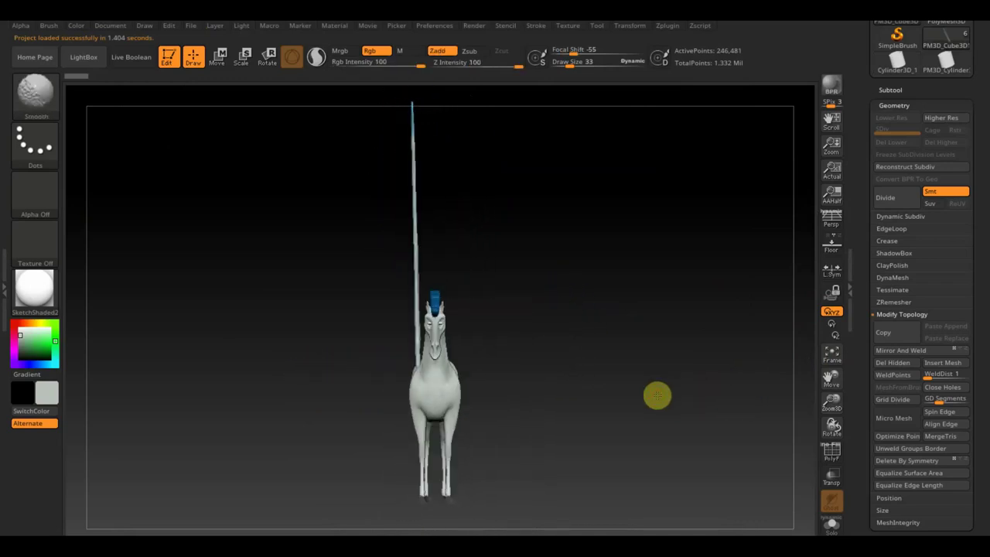
{"action": "mouse_move", "coordinate": [457, 294]}
{"action": "left_mouse_down"}
{"action": "mouse_move", "coordinate": [524, 313]}
{"action": "mouse_move", "coordinate": [457, 321]}
{"action": "mouse_move", "coordinate": [625, 310]}
{"action": "mouse_move", "coordinate": [546, 308]}
{"action": "mouse_move", "coordinate": [641, 342]}
{"action": "mouse_move", "coordinate": [604, 346]}
{"action": "mouse_move", "coordinate": [616, 336]}
{"action": "mouse_move", "coordinate": [599, 347]}
{"action": "left_mouse_up"}
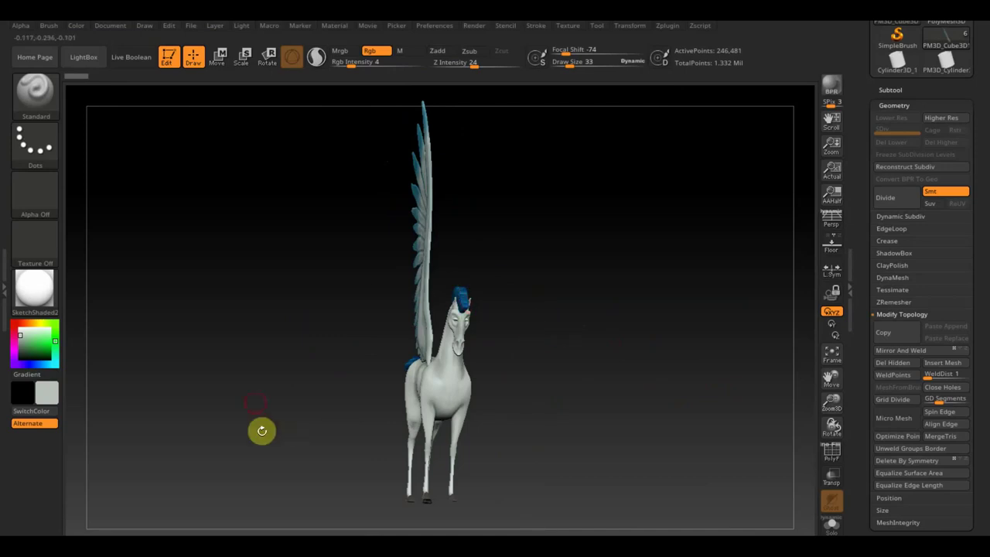
{"action": "mouse_move", "coordinate": [513, 433]}
{"action": "left_mouse_down"}
{"action": "mouse_move", "coordinate": [672, 417]}
{"action": "mouse_move", "coordinate": [707, 425]}
{"action": "left_mouse_up"}
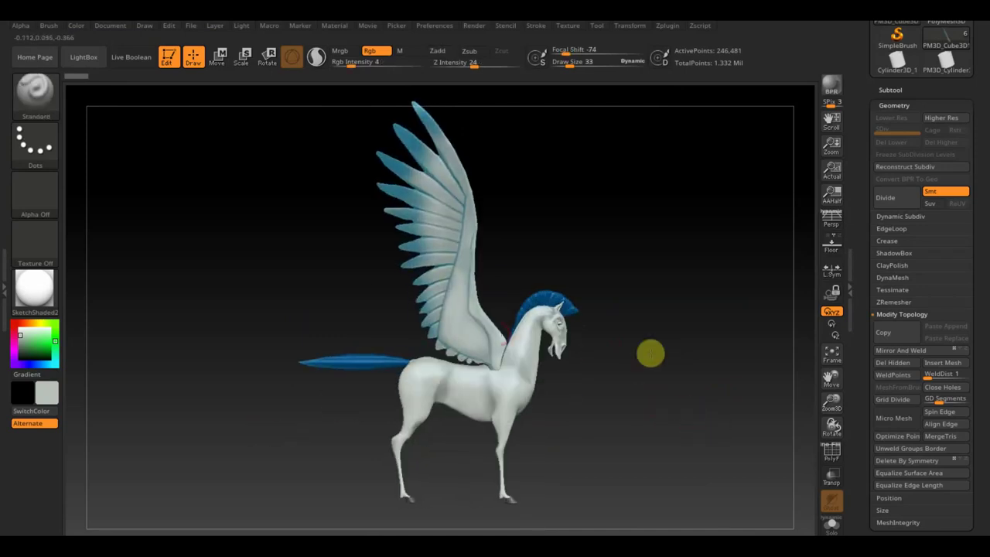
{"action": "mouse_move", "coordinate": [526, 353]}
{"action": "left_mouse_down"}
{"action": "mouse_move", "coordinate": [595, 415]}
{"action": "mouse_move", "coordinate": [624, 327]}
{"action": "left_mouse_up"}
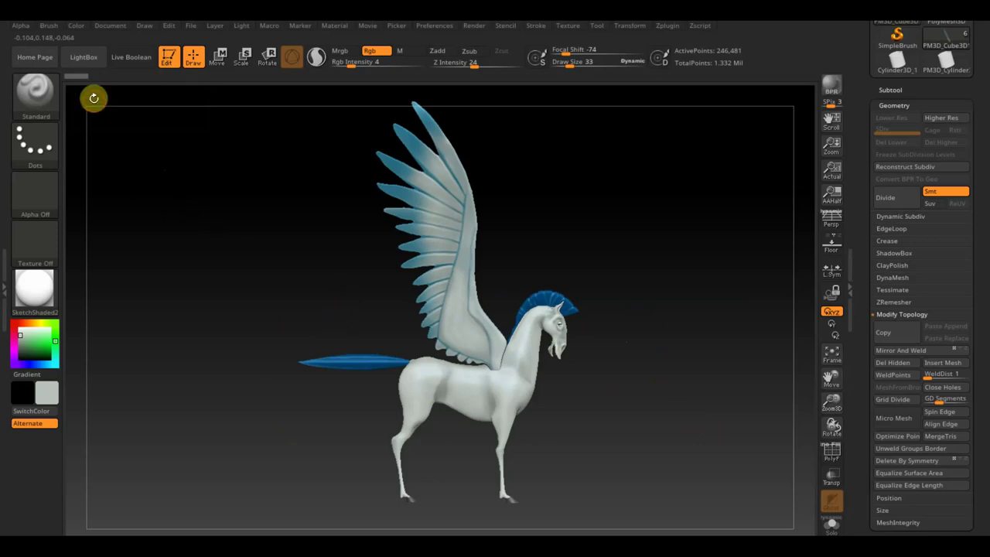
Step: Discard the pegasus and load the second ZBrushProject file from the Desktop's Болванка ЯГО folder
{"action": "left_click", "coordinate": [193, 27]}
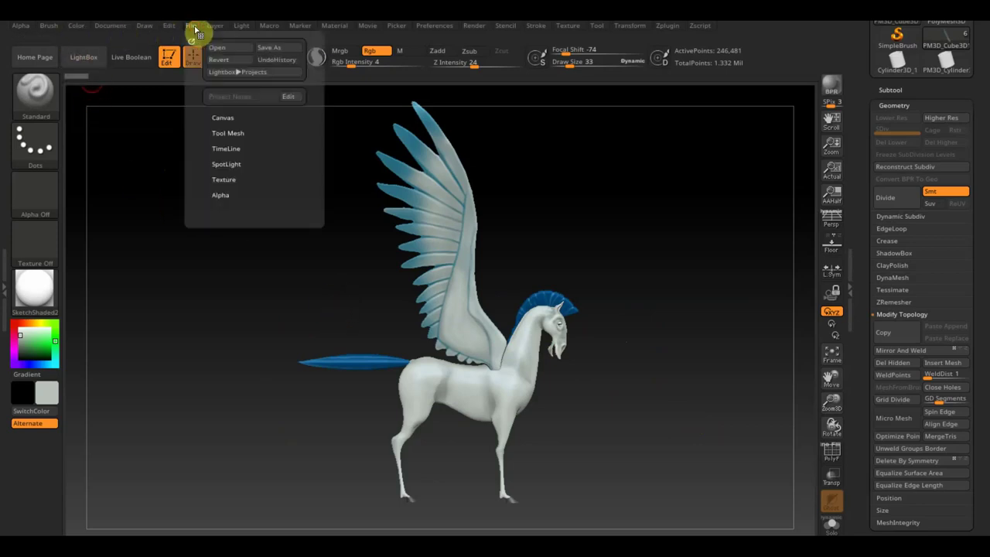
{"action": "left_click", "coordinate": [220, 48]}
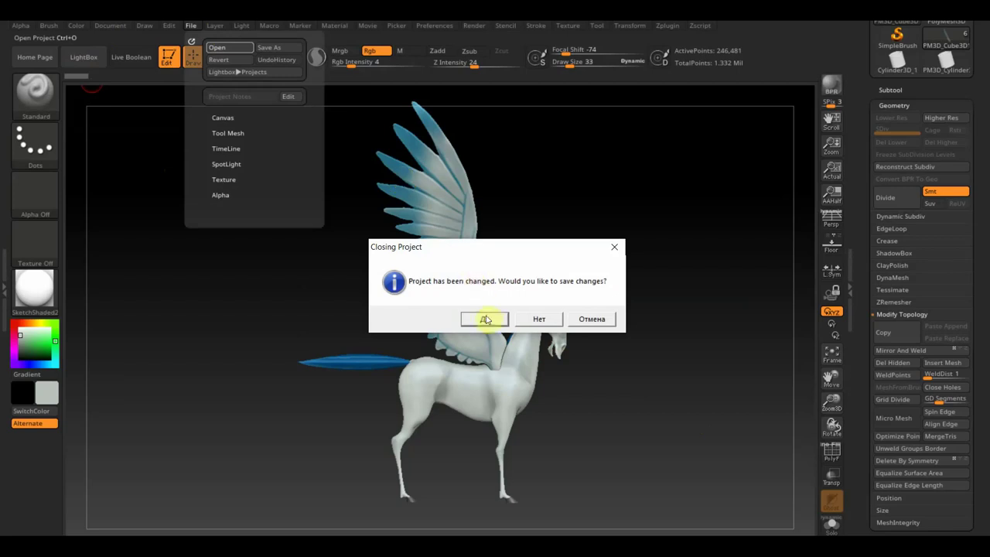
{"action": "left_click", "coordinate": [530, 324]}
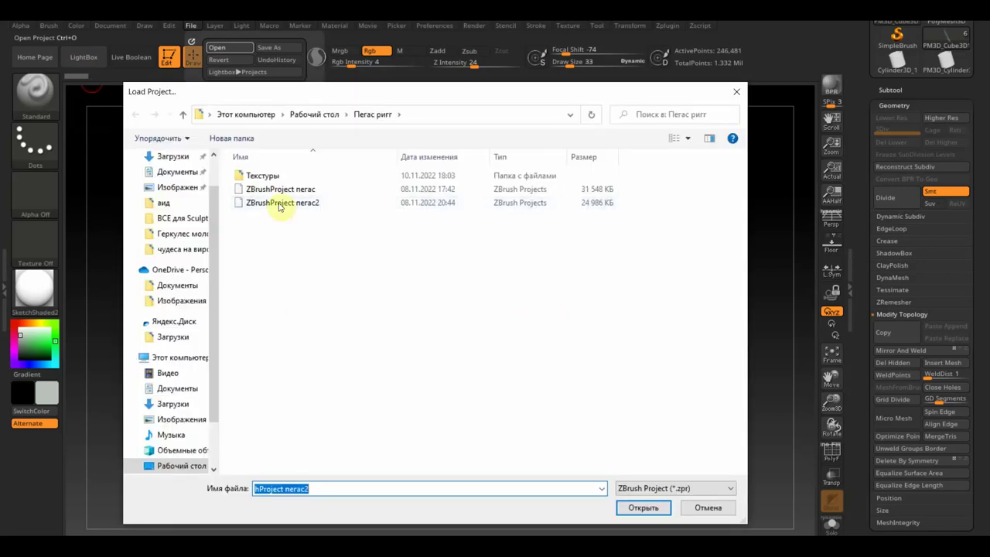
{"action": "left_click", "coordinate": [189, 465]}
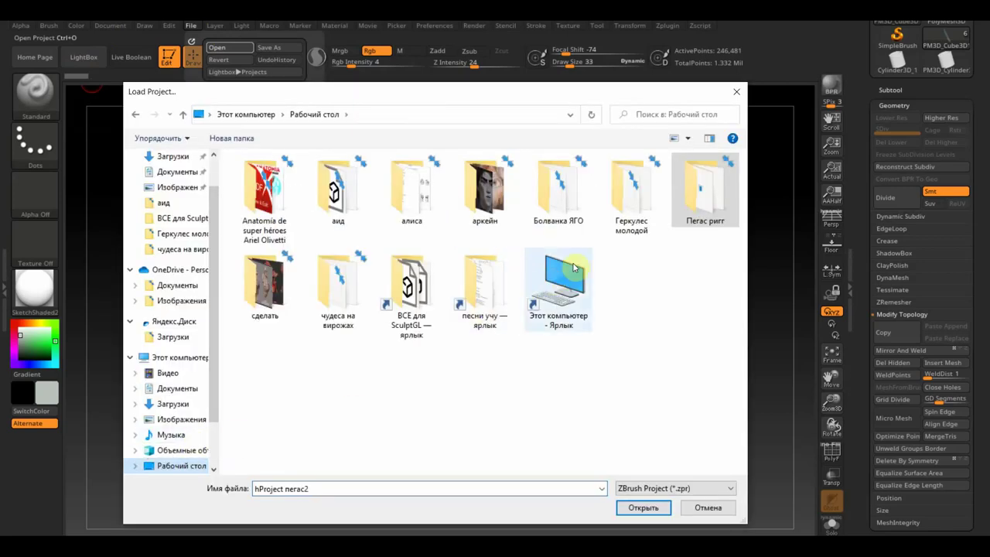
{"action": "mouse_move", "coordinate": [556, 190]}
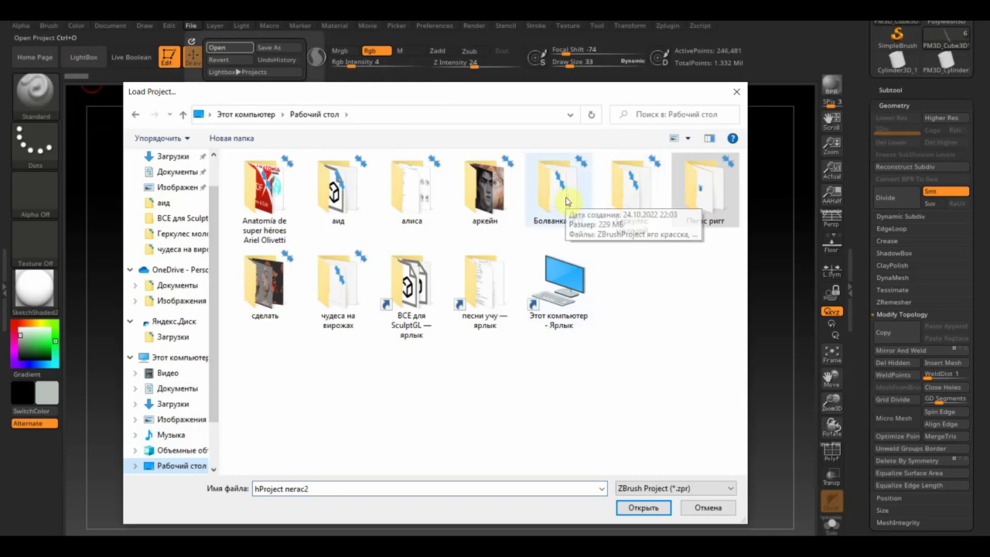
{"action": "double_click", "coordinate": [566, 201]}
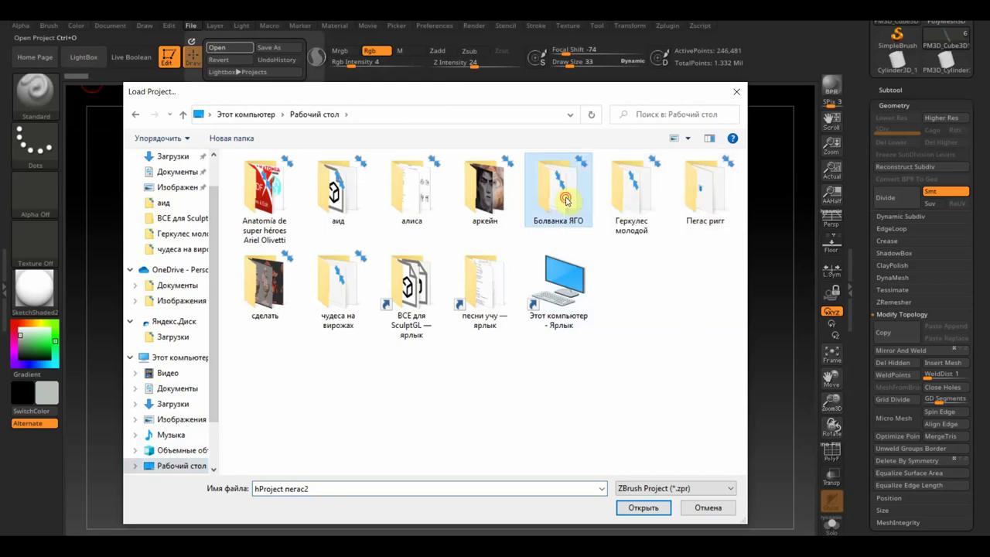
{"action": "double_click", "coordinate": [338, 193]}
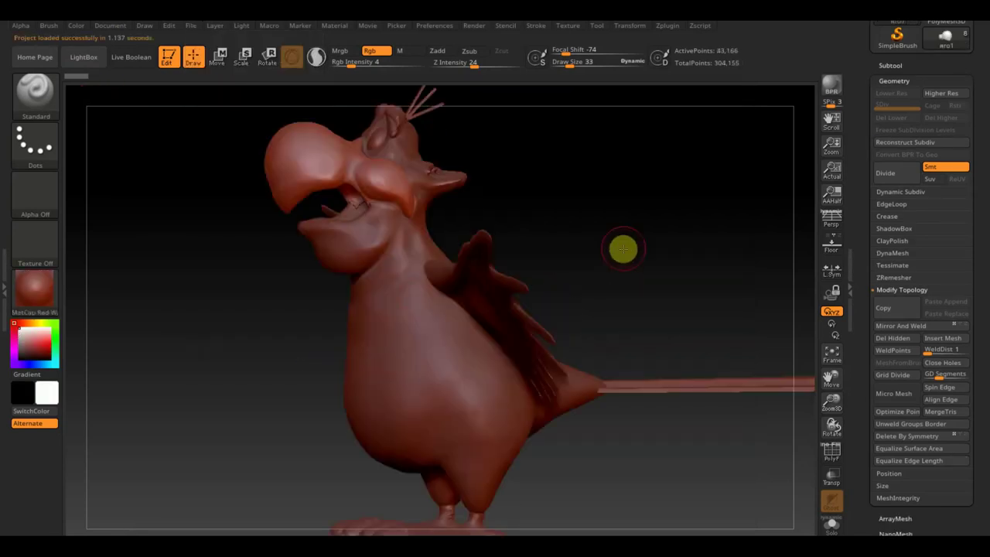
Step: Zoom and orbit the clay parrot to a centred front view
{"action": "mouse_move", "coordinate": [622, 243]}
{"action": "left_mouse_down"}
{"action": "mouse_move", "coordinate": [726, 246]}
{"action": "mouse_move", "coordinate": [714, 250]}
{"action": "mouse_move", "coordinate": [752, 268]}
{"action": "left_mouse_up"}
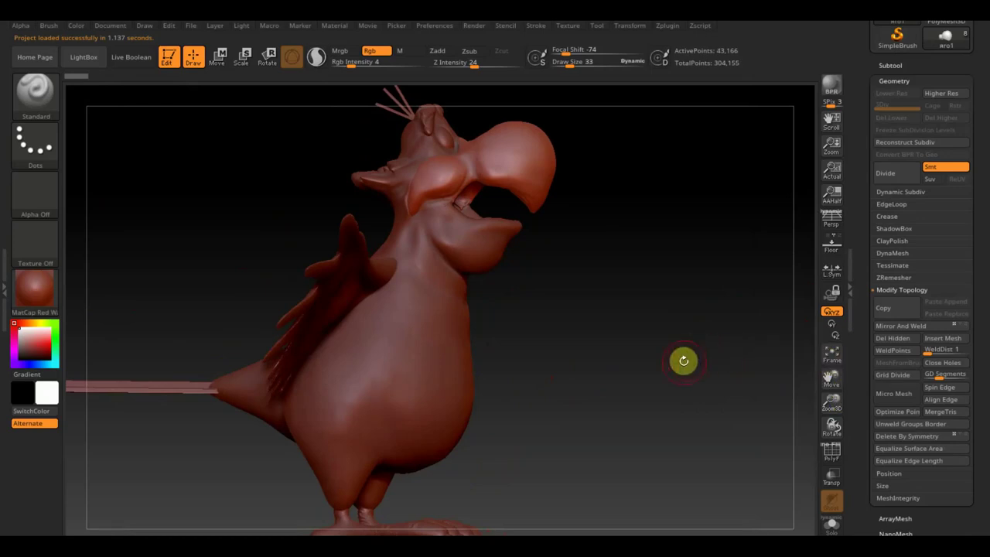
{"action": "scroll", "coordinate": [653, 349], "scroll_direction": "down", "scroll_amount": 2}
{"action": "scroll", "coordinate": [651, 356], "scroll_direction": "down", "scroll_amount": 3}
{"action": "scroll", "coordinate": [623, 325], "scroll_direction": "down", "scroll_amount": 3}
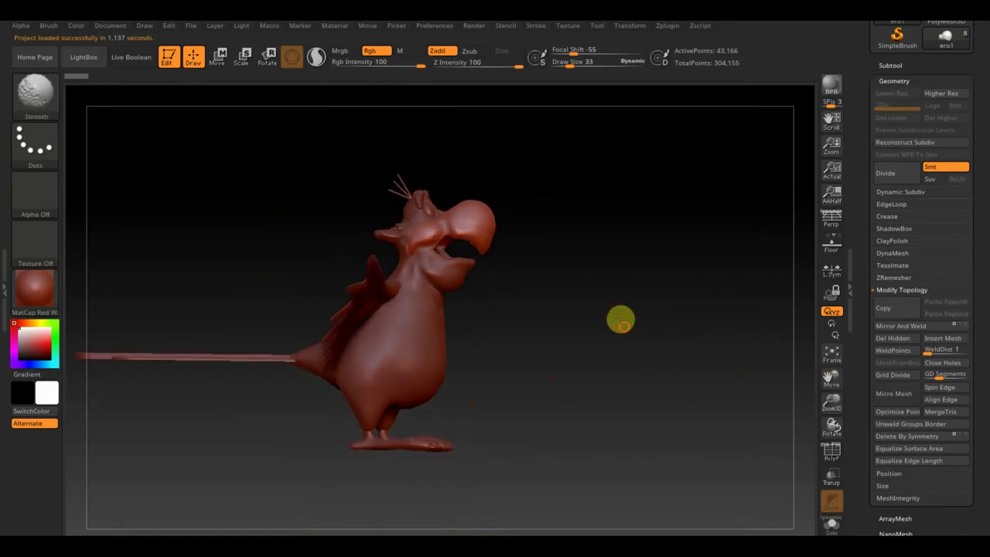
{"action": "scroll", "coordinate": [630, 343], "scroll_direction": "down", "scroll_amount": 2}
{"action": "mouse_move", "coordinate": [629, 343]}
{"action": "left_mouse_down"}
{"action": "mouse_move", "coordinate": [555, 369]}
{"action": "mouse_move", "coordinate": [658, 380]}
{"action": "mouse_move", "coordinate": [634, 466]}
{"action": "mouse_move", "coordinate": [543, 409]}
{"action": "mouse_move", "coordinate": [624, 424]}
{"action": "left_mouse_up"}
{"action": "mouse_move", "coordinate": [723, 360]}
{"action": "left_mouse_down"}
{"action": "mouse_move", "coordinate": [619, 440]}
{"action": "mouse_move", "coordinate": [639, 441]}
{"action": "left_mouse_up"}
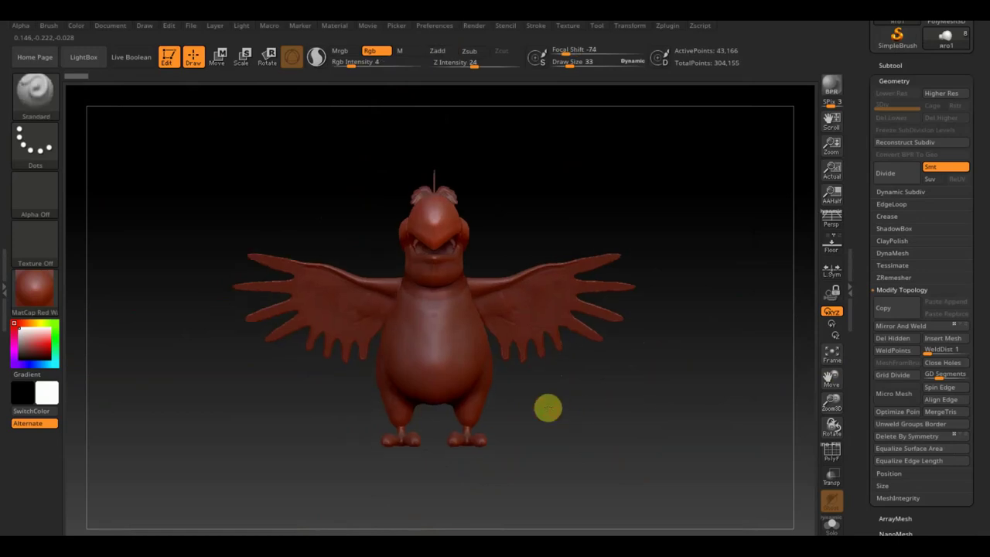
{"action": "left_click_drag", "start_coordinate": [546, 405], "coordinate": [614, 400], "text": "alt"}
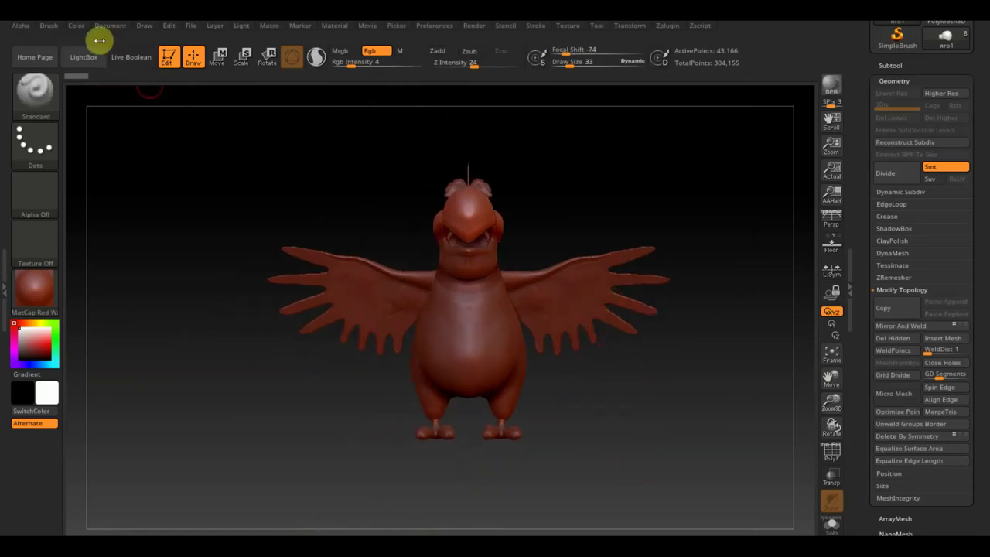
Step: Without saving, load ZBrushProject яго красска and turn the painted parrot to face front
{"action": "left_click", "coordinate": [190, 26]}
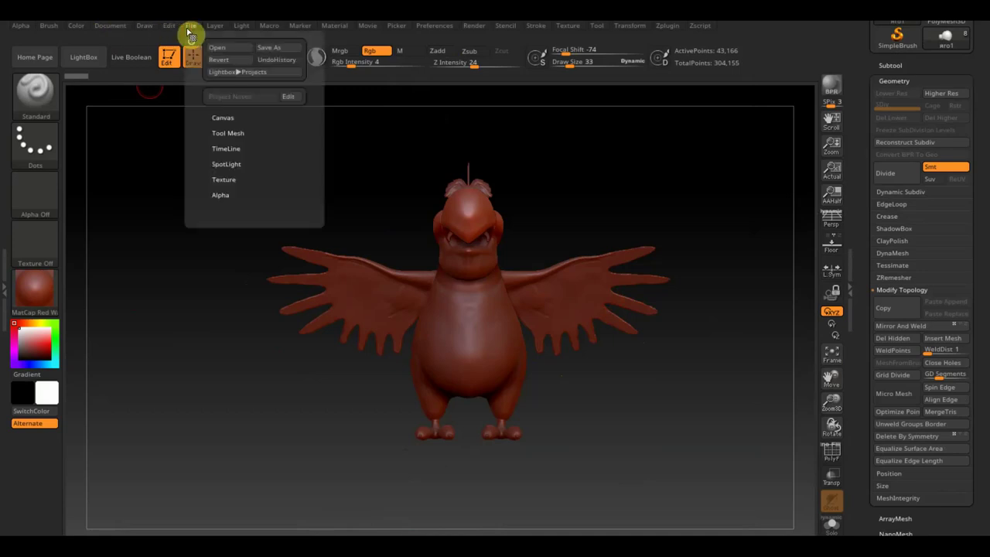
{"action": "left_click", "coordinate": [231, 51]}
{"action": "left_click", "coordinate": [537, 320]}
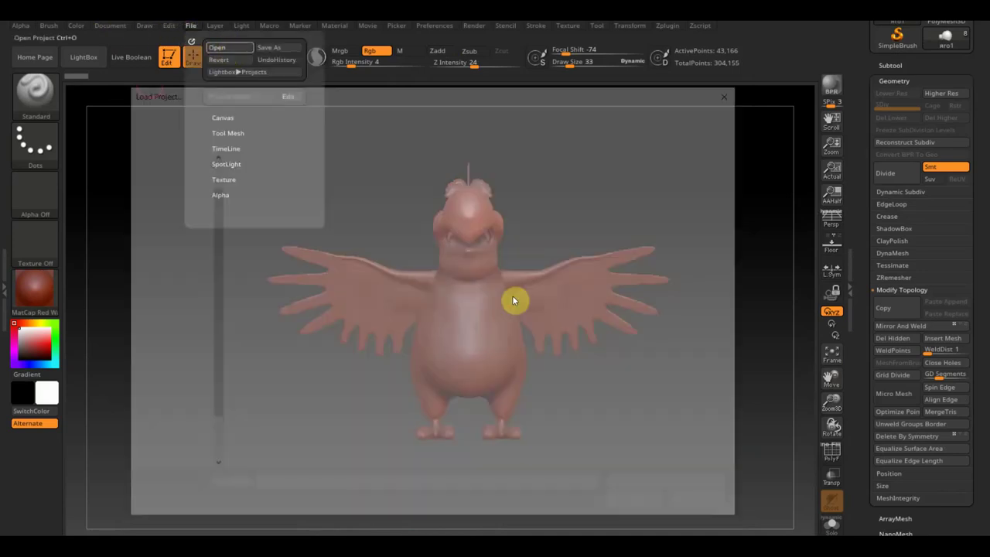
{"action": "left_click", "coordinate": [275, 213]}
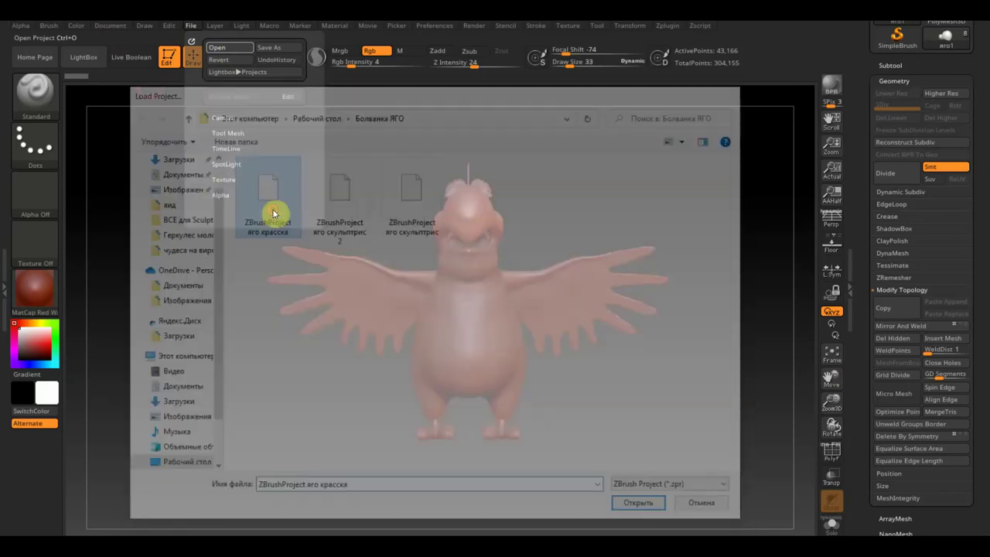
{"action": "double_click", "coordinate": [273, 213]}
{"action": "mouse_move", "coordinate": [620, 421]}
{"action": "left_mouse_down"}
{"action": "mouse_move", "coordinate": [635, 431]}
{"action": "mouse_move", "coordinate": [541, 433]}
{"action": "mouse_move", "coordinate": [690, 426]}
{"action": "mouse_move", "coordinate": [618, 399]}
{"action": "mouse_move", "coordinate": [690, 426]}
{"action": "mouse_move", "coordinate": [625, 480]}
{"action": "mouse_move", "coordinate": [540, 467]}
{"action": "mouse_move", "coordinate": [628, 534]}
{"action": "mouse_move", "coordinate": [564, 447]}
{"action": "mouse_move", "coordinate": [475, 416]}
{"action": "mouse_move", "coordinate": [310, 413]}
{"action": "mouse_move", "coordinate": [637, 407]}
{"action": "mouse_move", "coordinate": [617, 388]}
{"action": "mouse_move", "coordinate": [648, 440]}
{"action": "mouse_move", "coordinate": [651, 421]}
{"action": "left_mouse_up"}
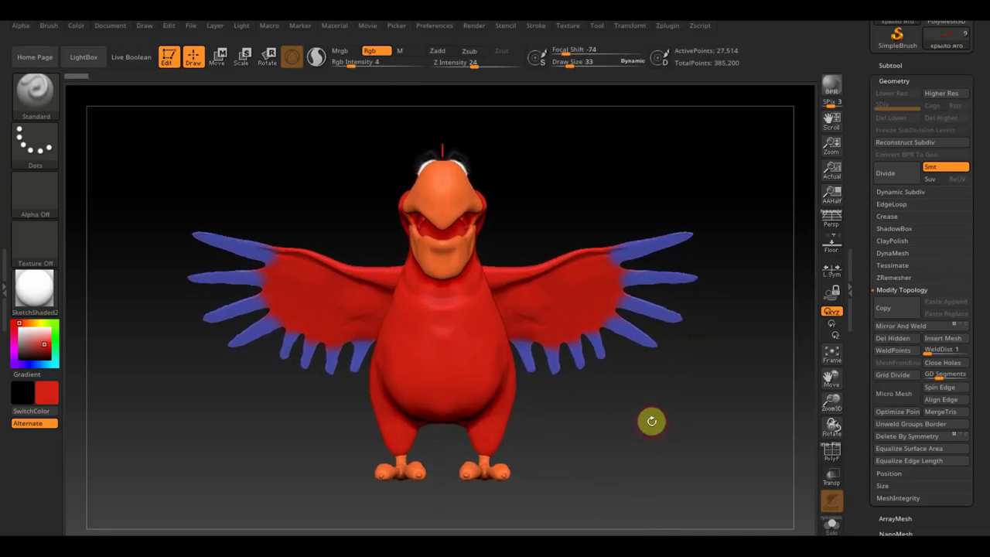